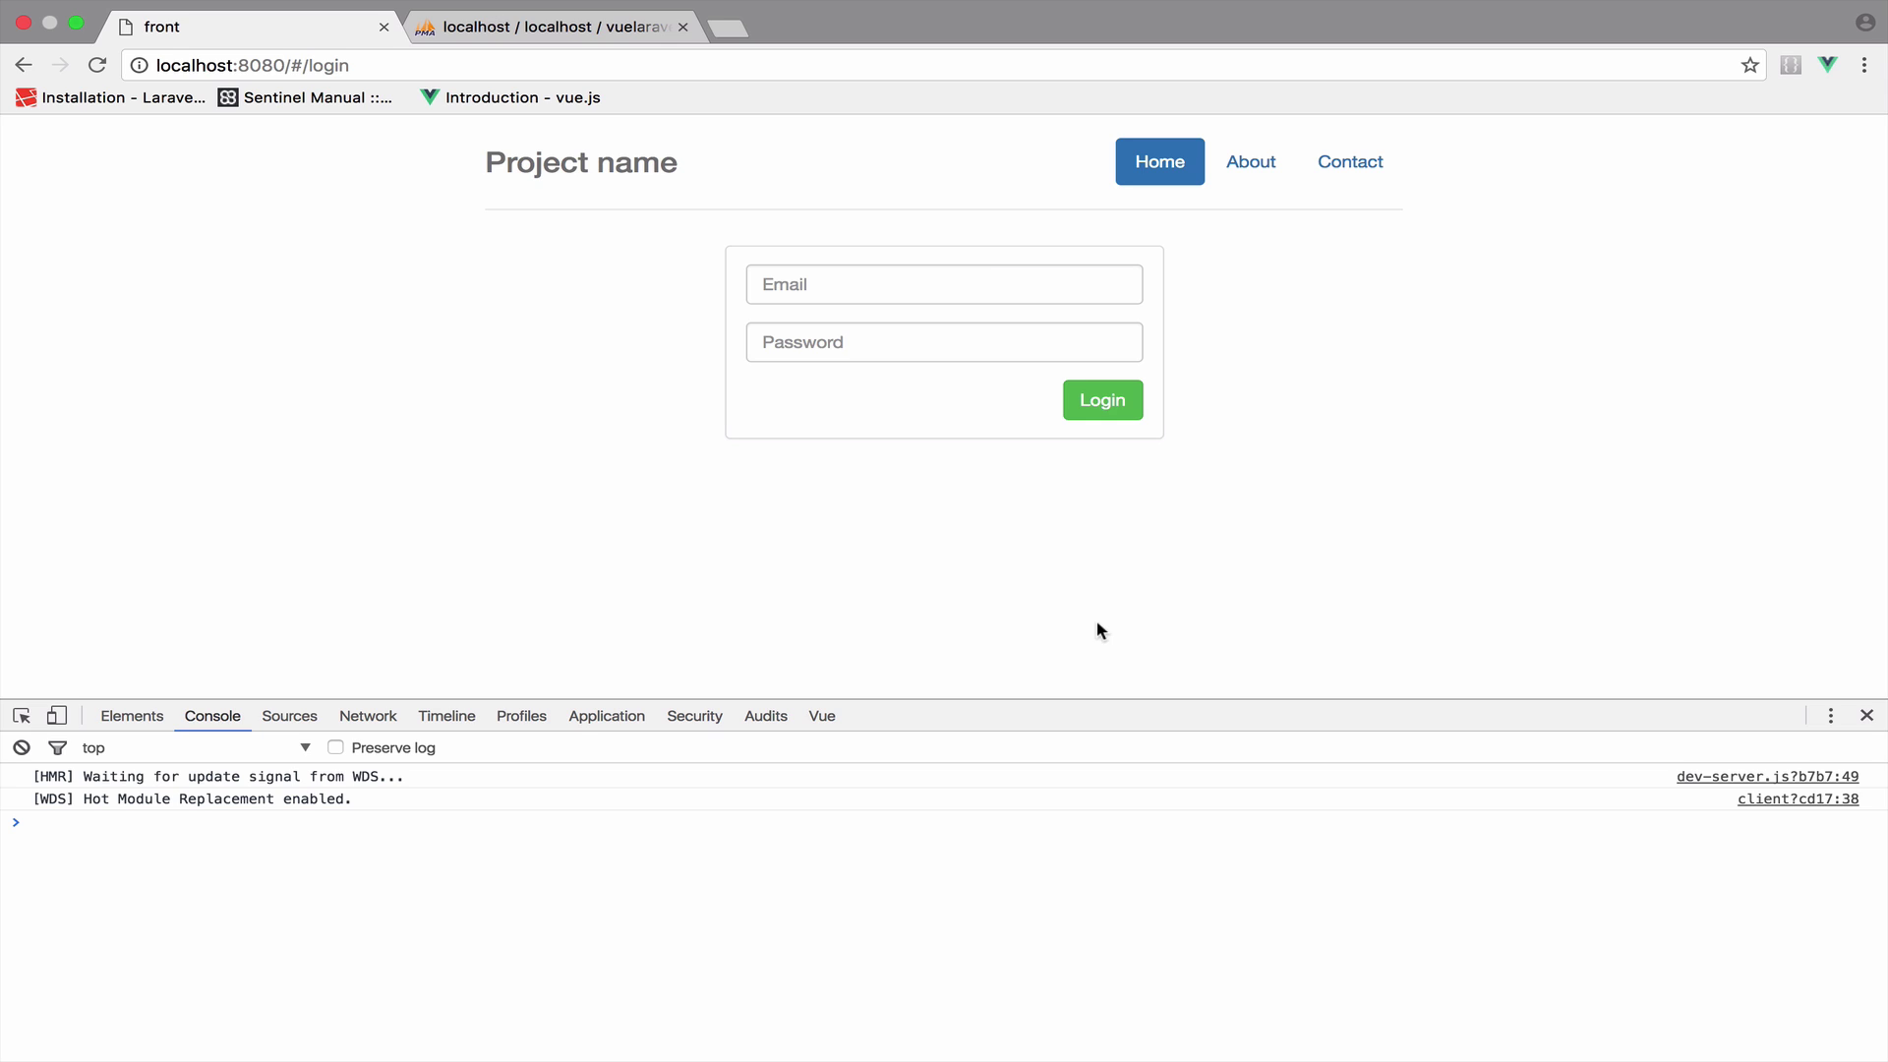
# Check the Chrome login page's email and password fields, then return to Login.vue in WebStorm.
pyautogui.hotkey('ctrl', 'Left')
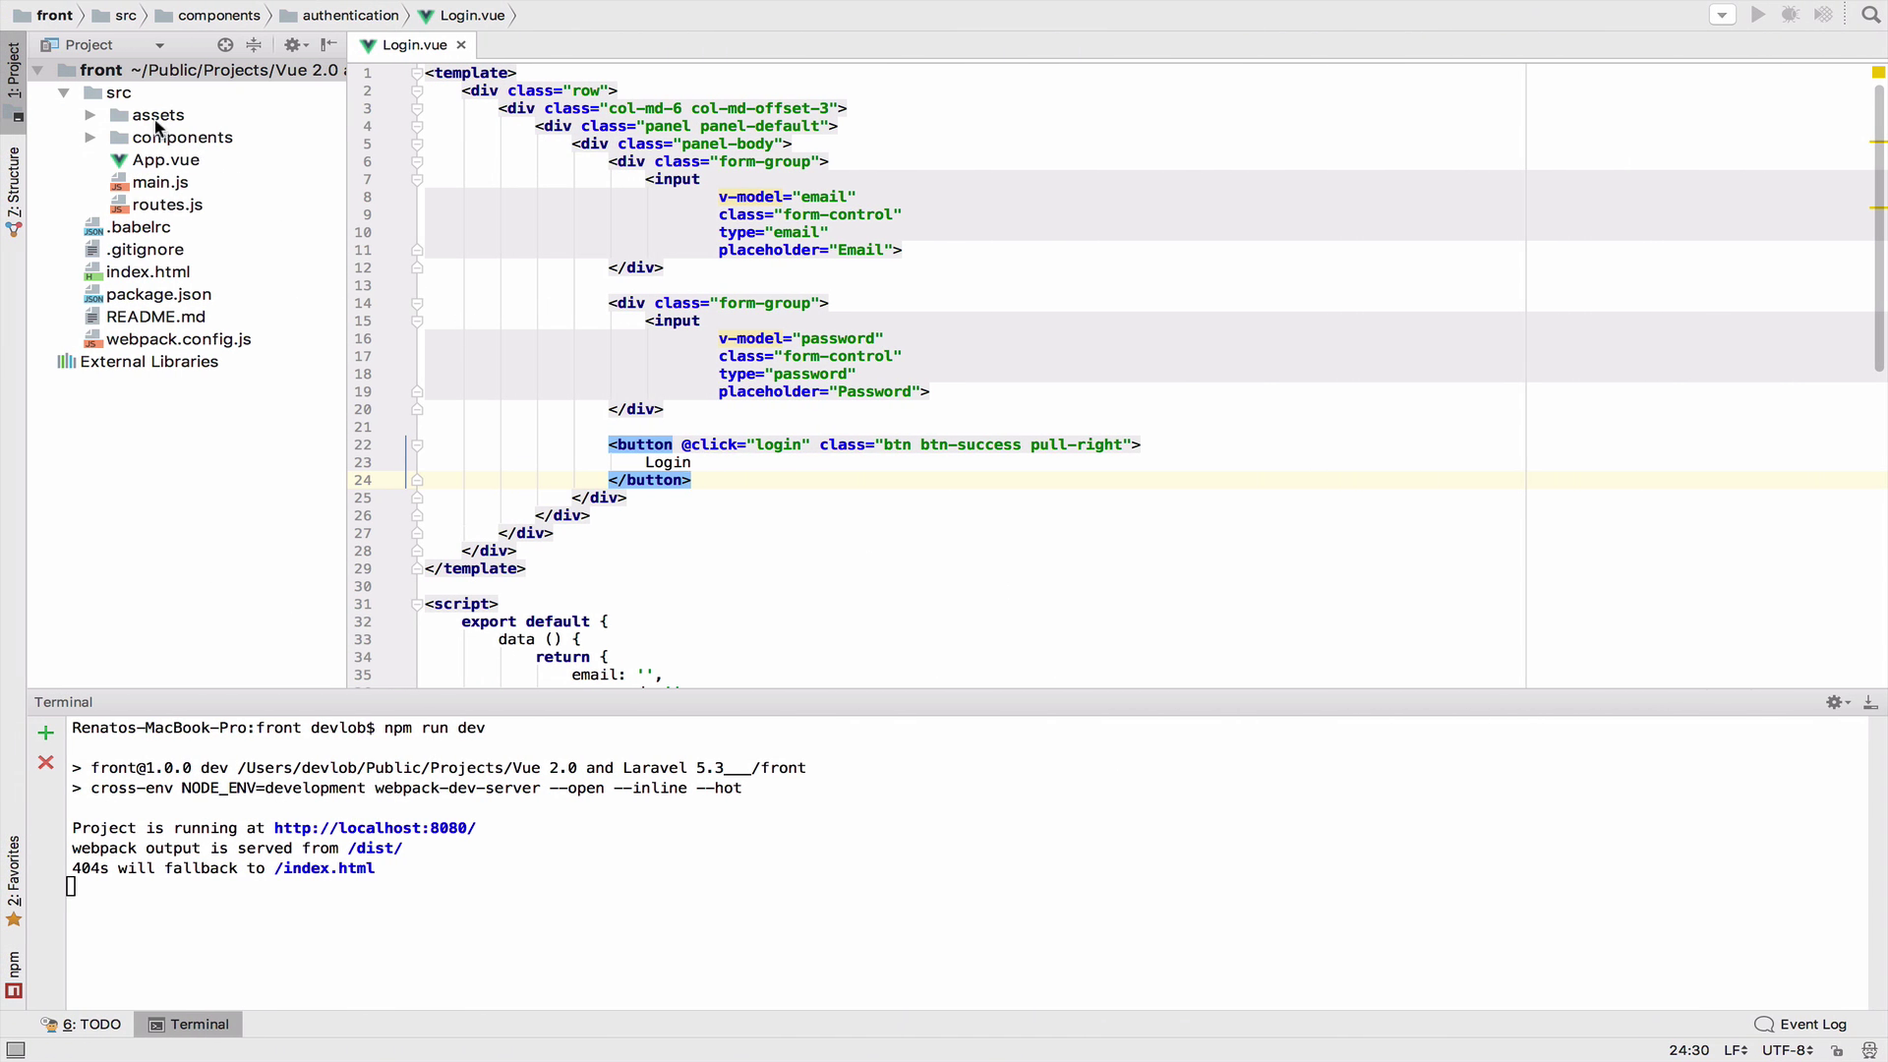
# Create the nested folders 'packages' and 'auth' under src.
pyautogui.click(116, 92)
pyautogui.hotkey('ctrl', 'n')
pyautogui.press('Down')
pyautogui.press('Down')
pyautogui.press('Return')
pyautogui.write('packages')
pyautogui.press('Return')
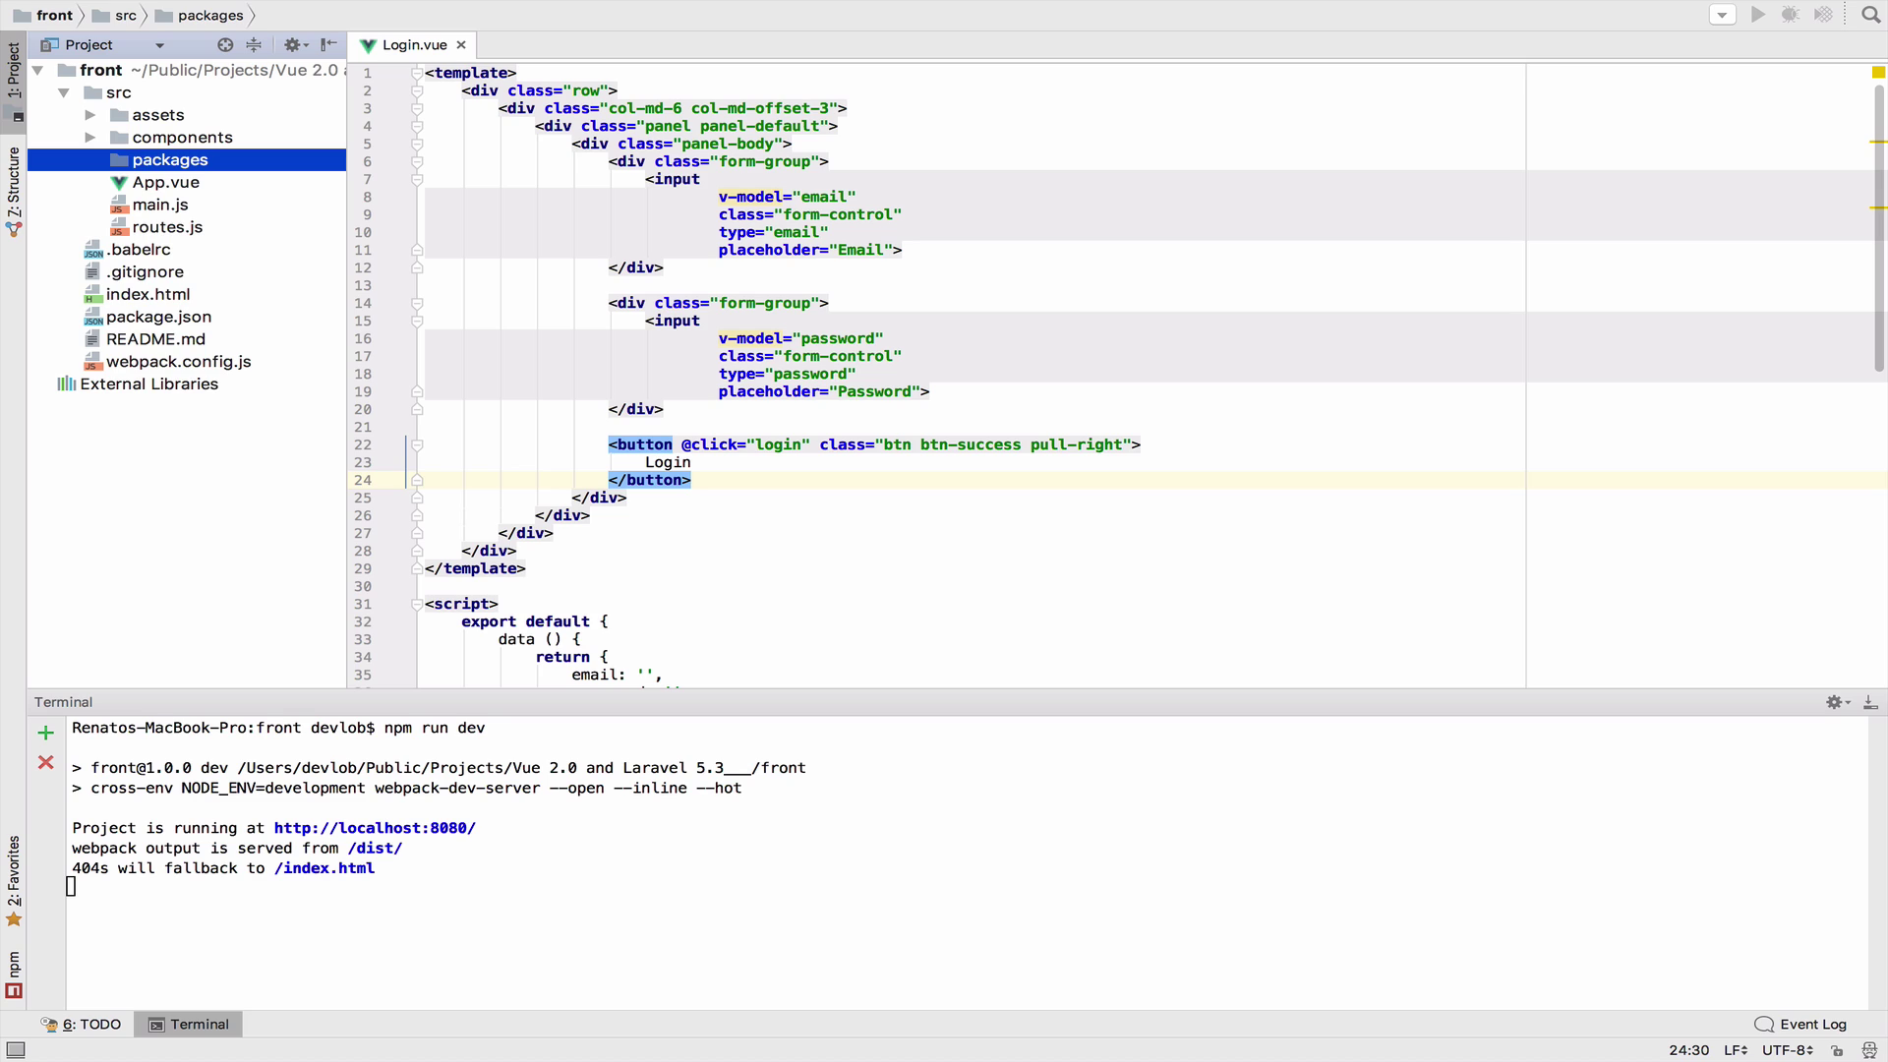
pyautogui.hotkey('ctrl', 'n')
pyautogui.press('Down')
pyautogui.press('Down')
pyautogui.press('Return')
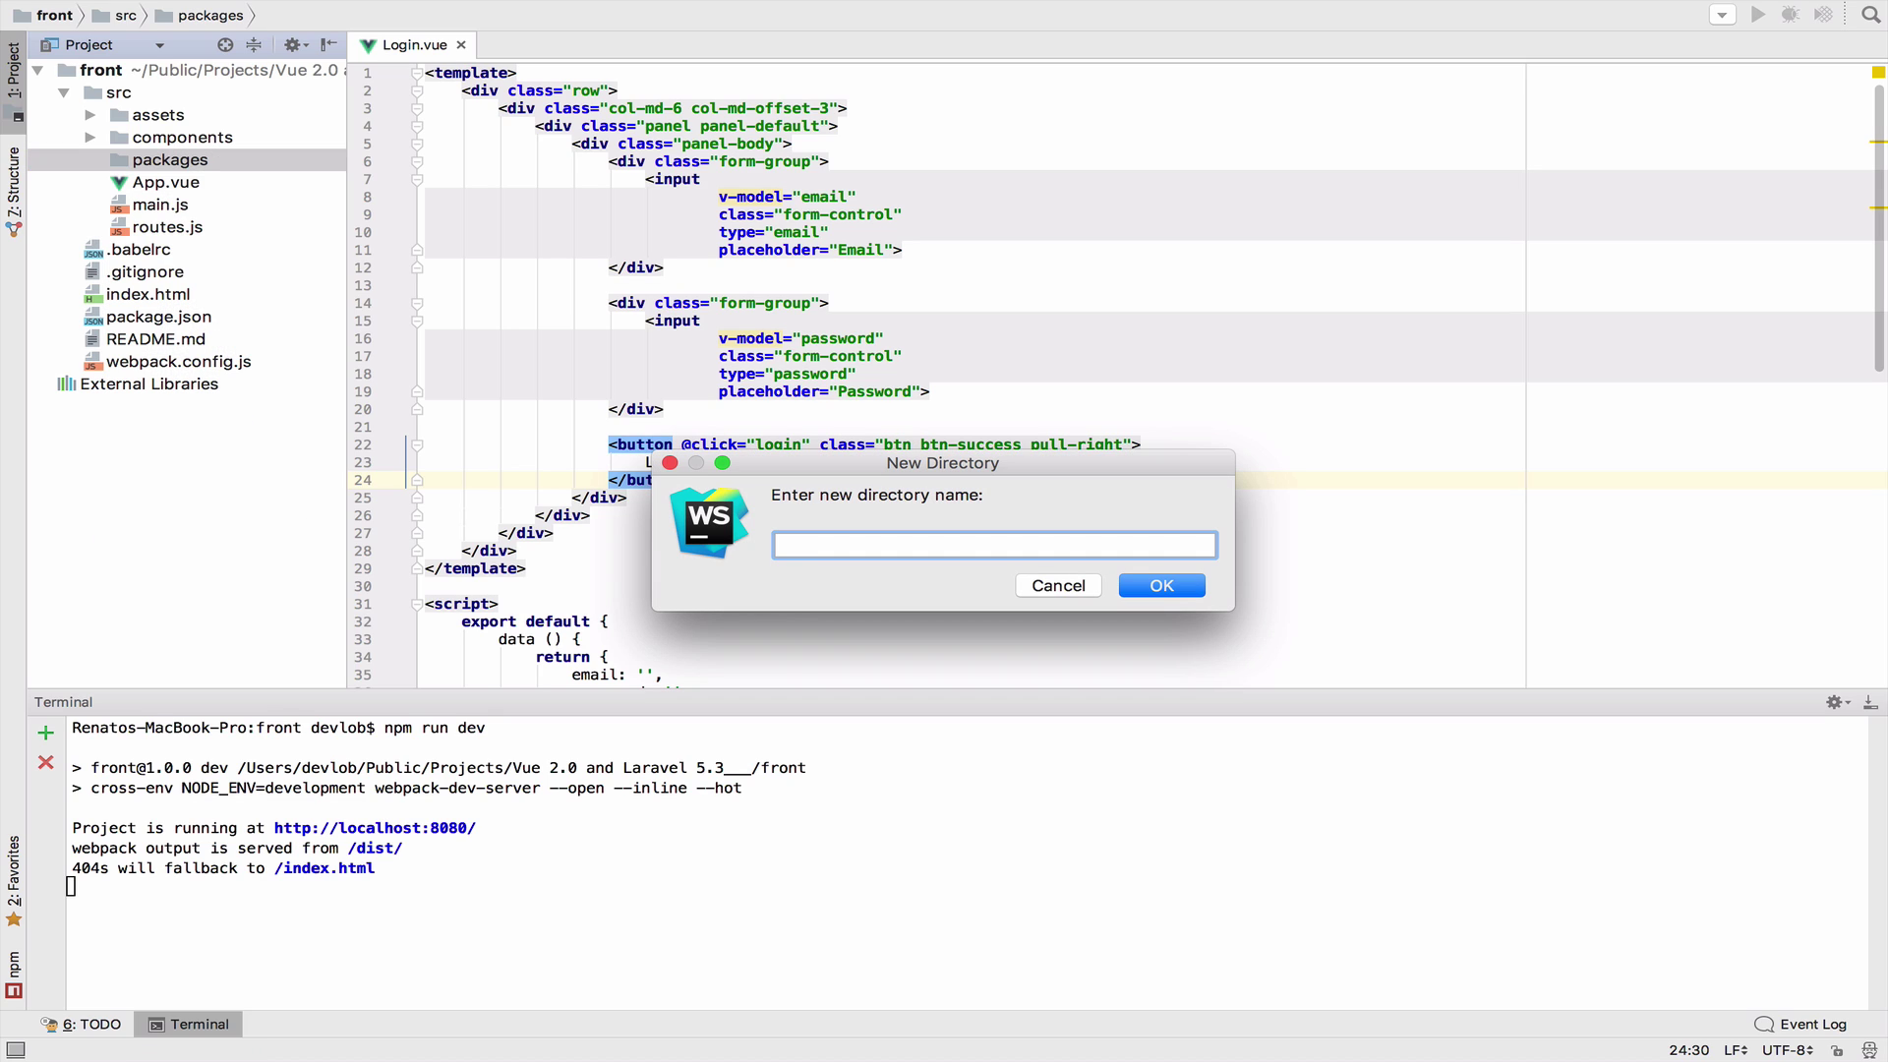
pyautogui.write('auth')
pyautogui.press('Return')
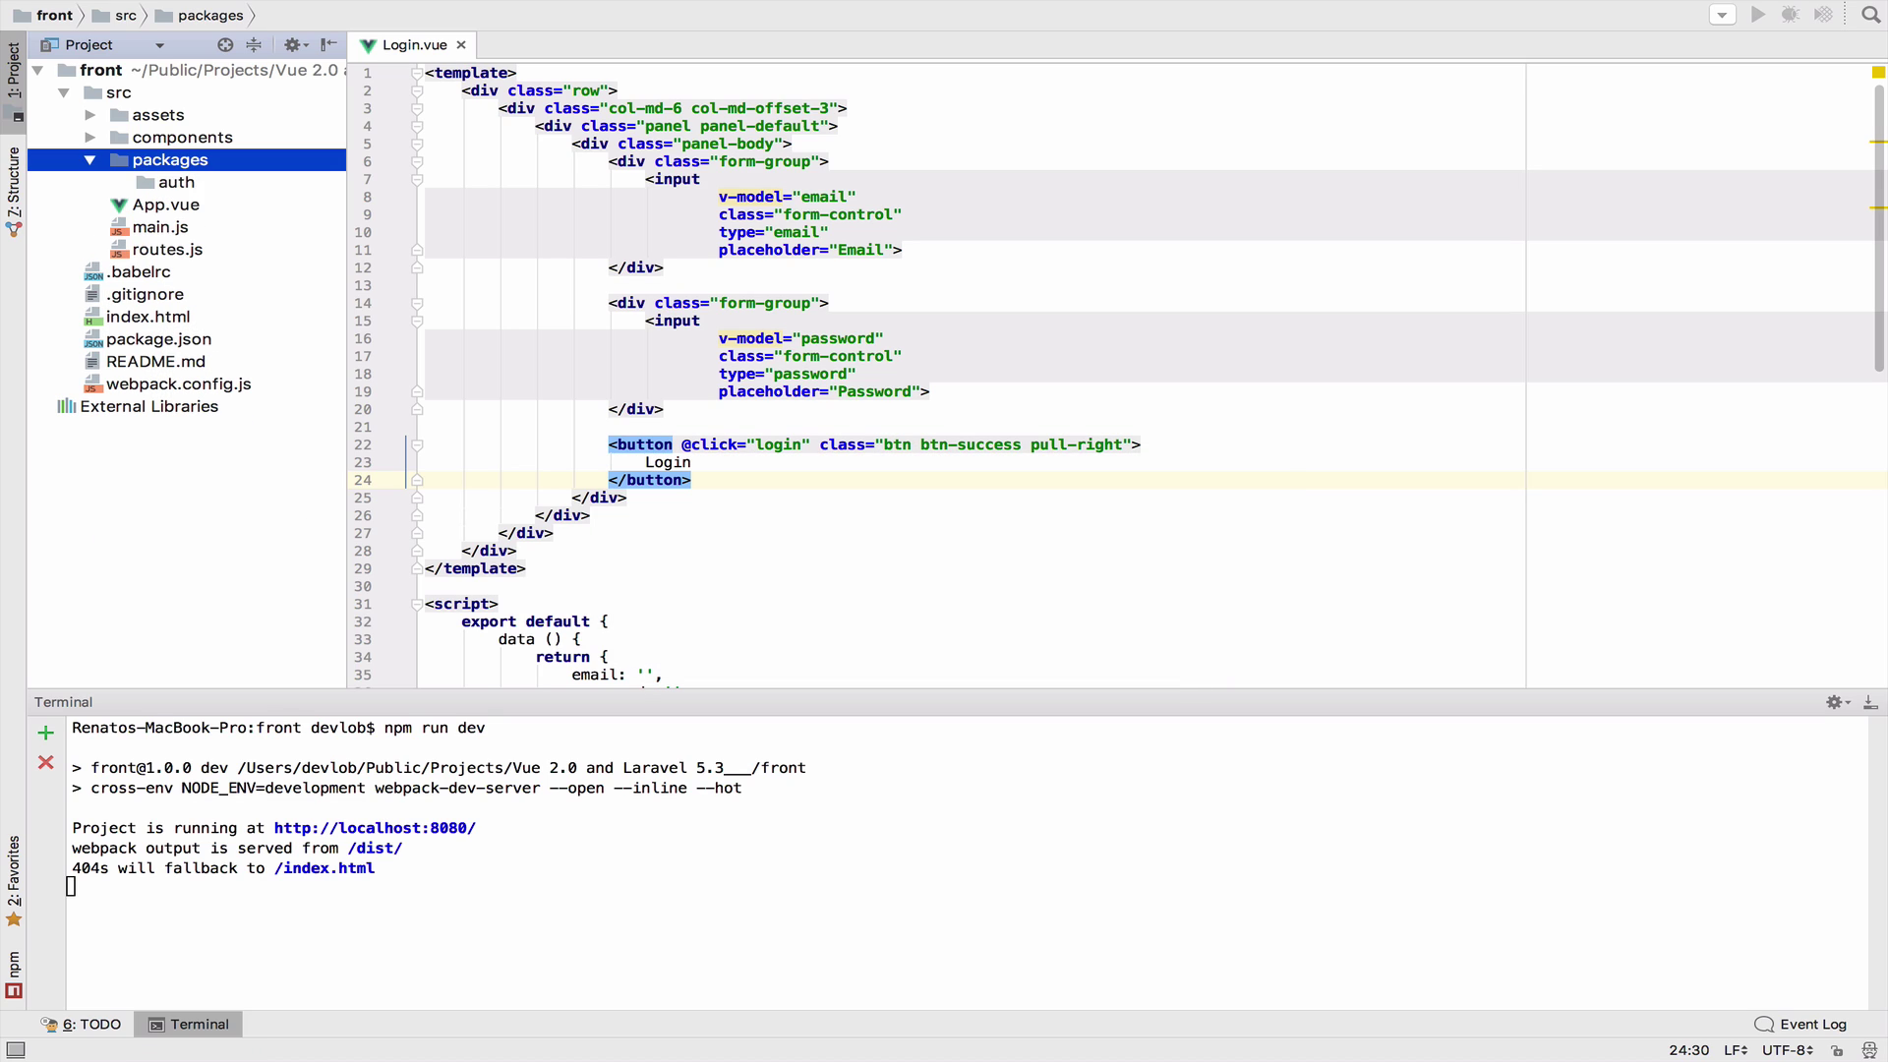
# Add a JavaScript file named 'Auth' inside the auth folder, dismissing the Babel watcher prompt.
pyautogui.hotkey('ctrl', 'n')
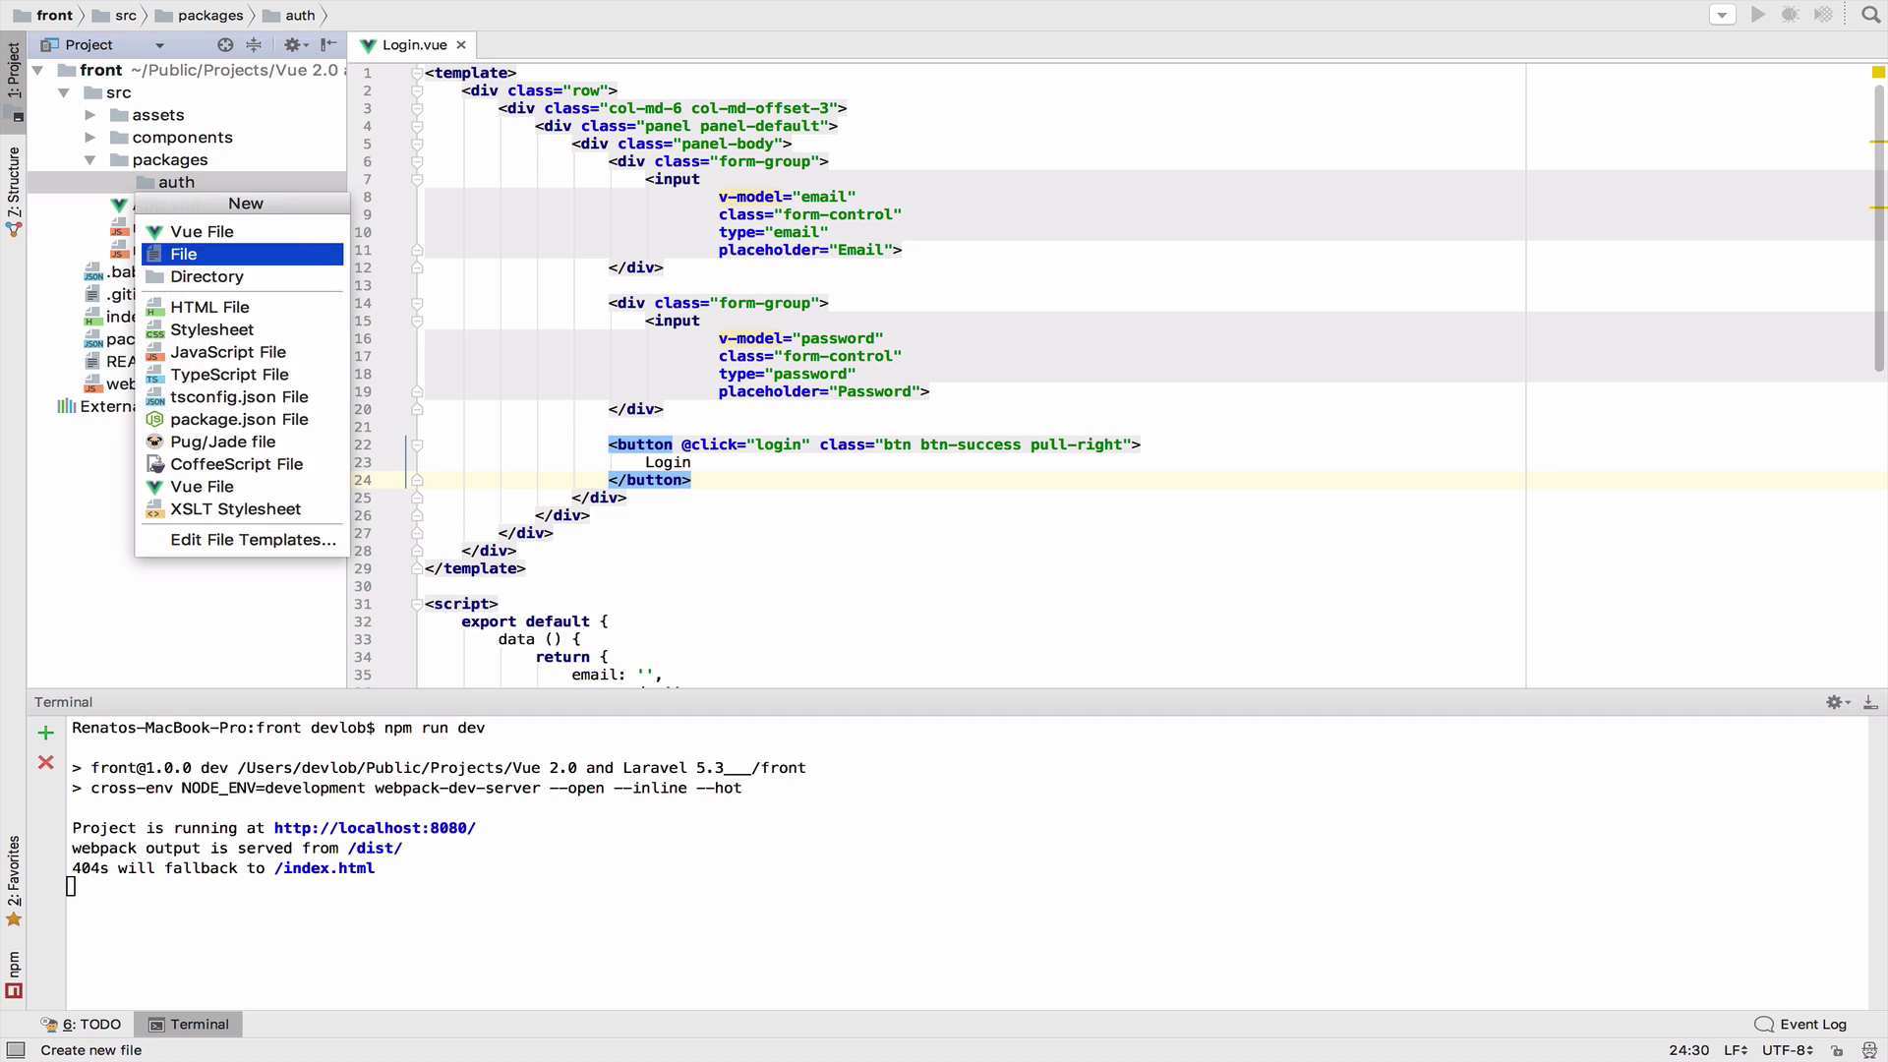
pyautogui.press('Down')
pyautogui.press('Down')
pyautogui.press('Down')
pyautogui.press('Down')
pyautogui.press('Down')
pyautogui.press('Return')
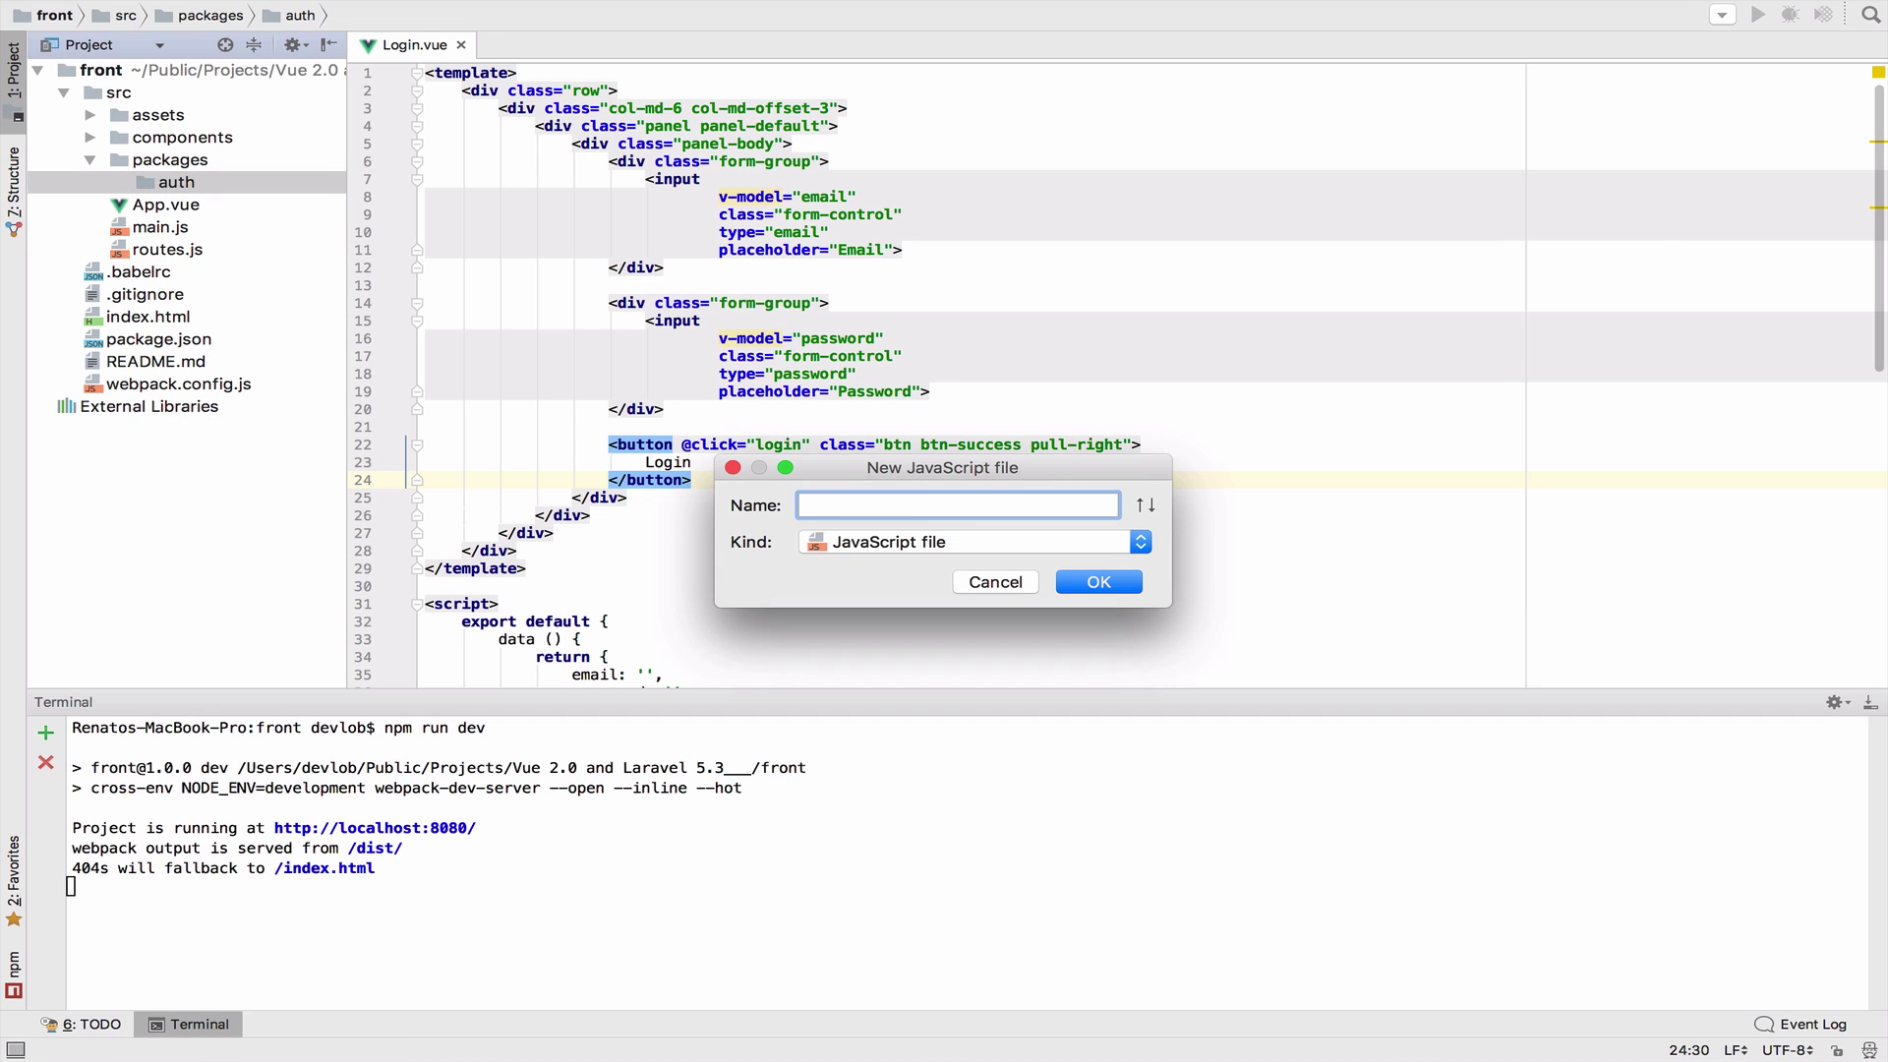
pyautogui.write('Auth')
pyautogui.press('Return')
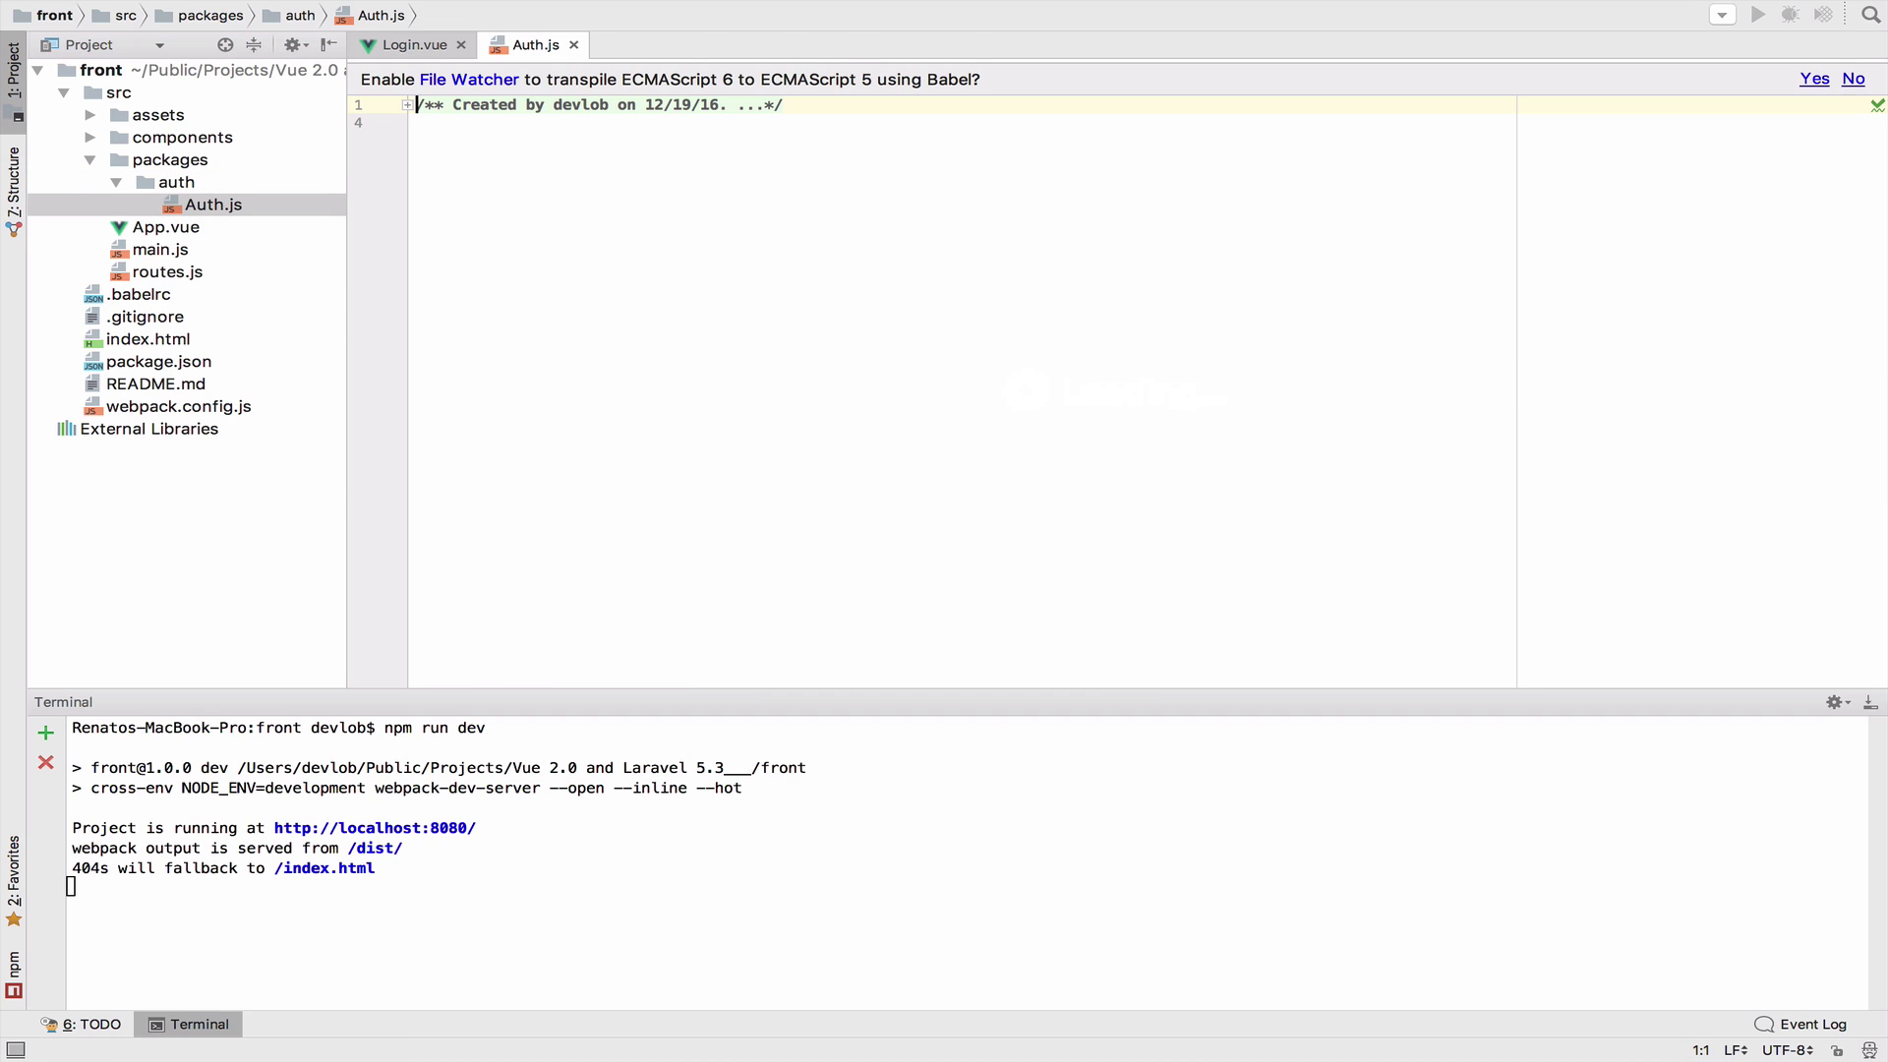
pyautogui.press('Escape')
# Replace the header comment with export default function (Vue) { }.
pyautogui.hotkey('ctrl', 'a')
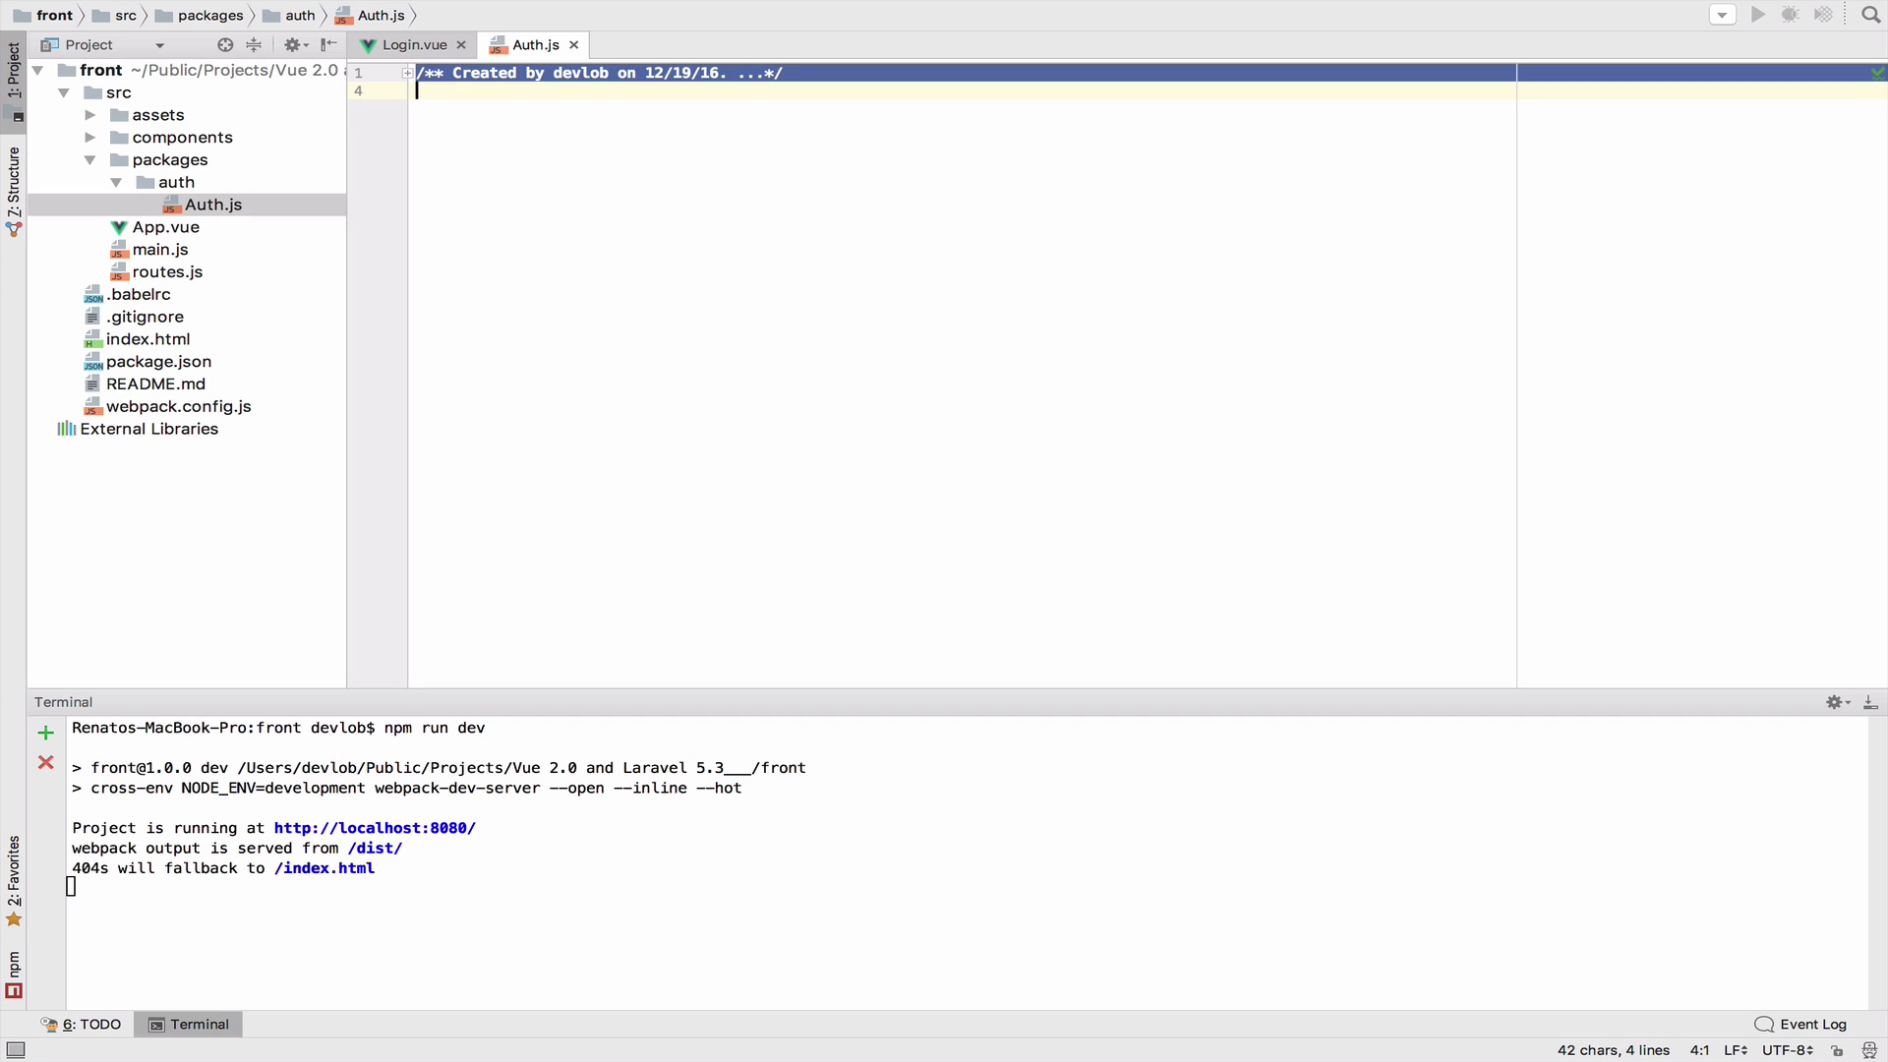
pyautogui.press('BackSpace')
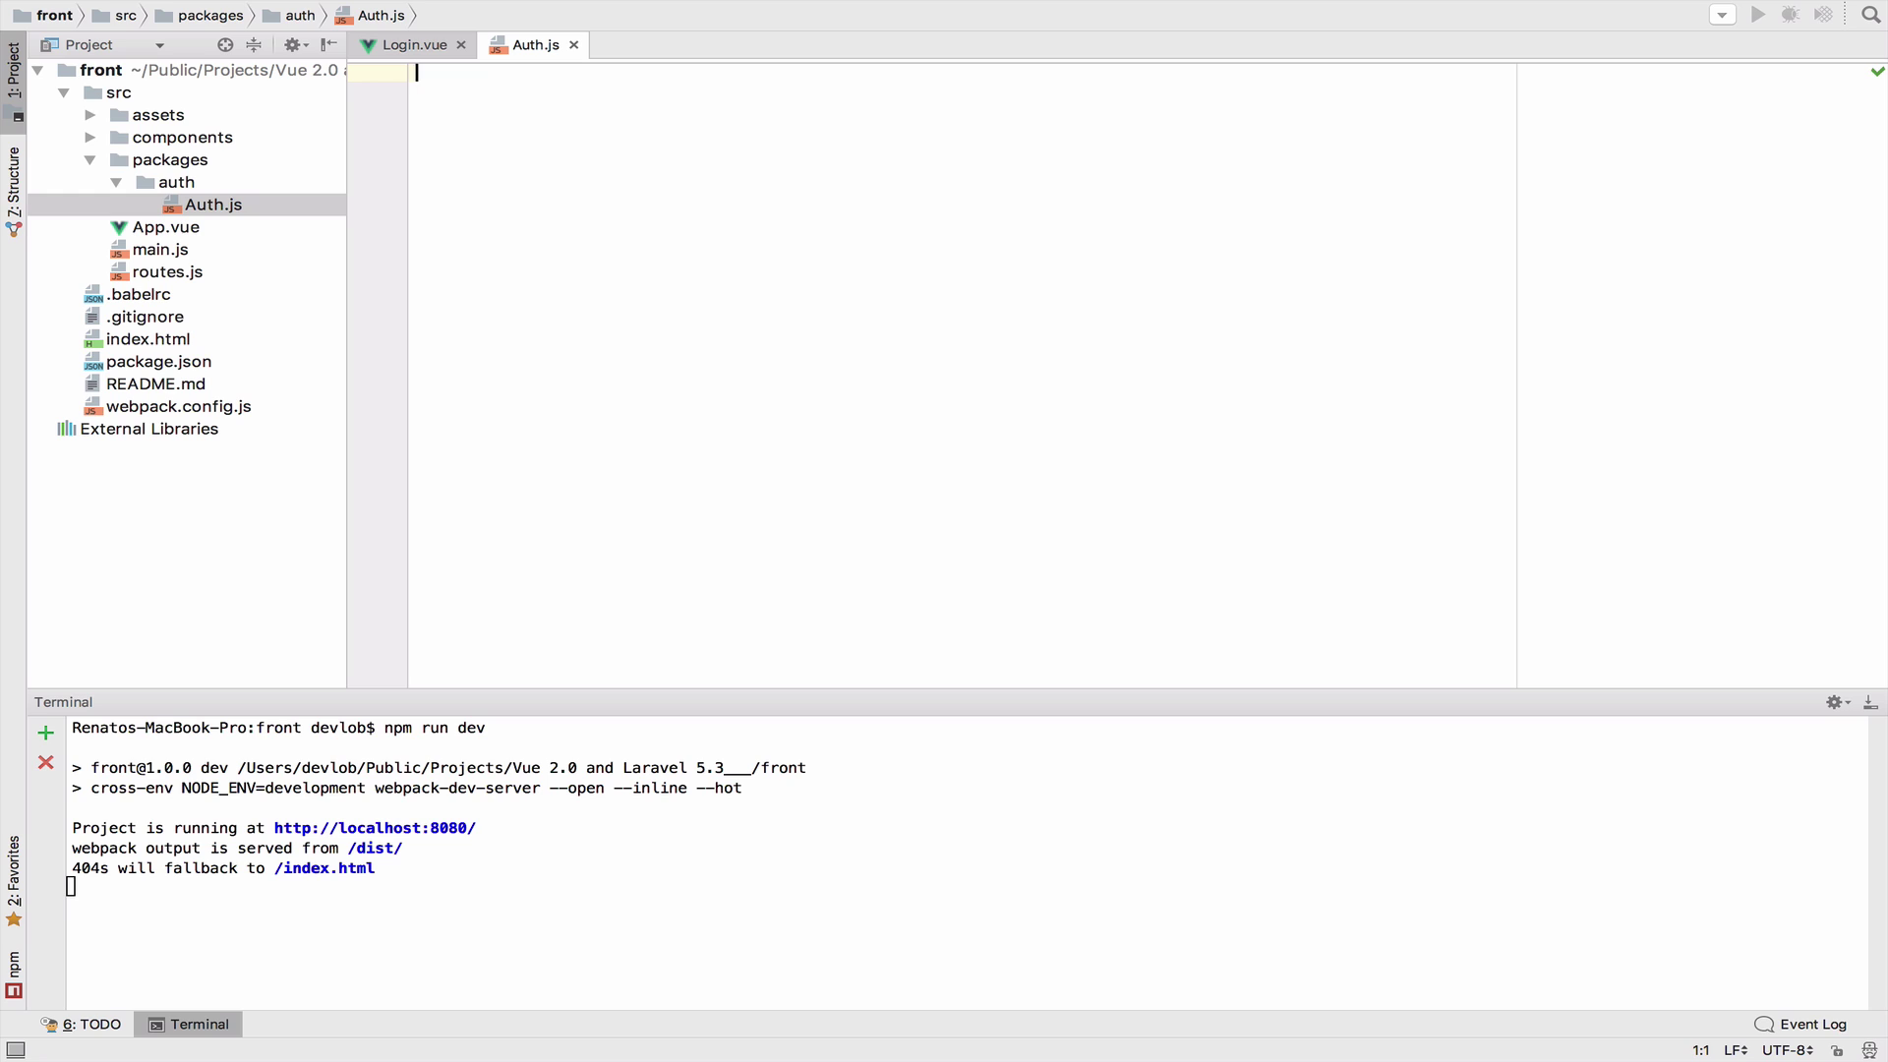
pyautogui.write('export d')
pyautogui.write('efault ')
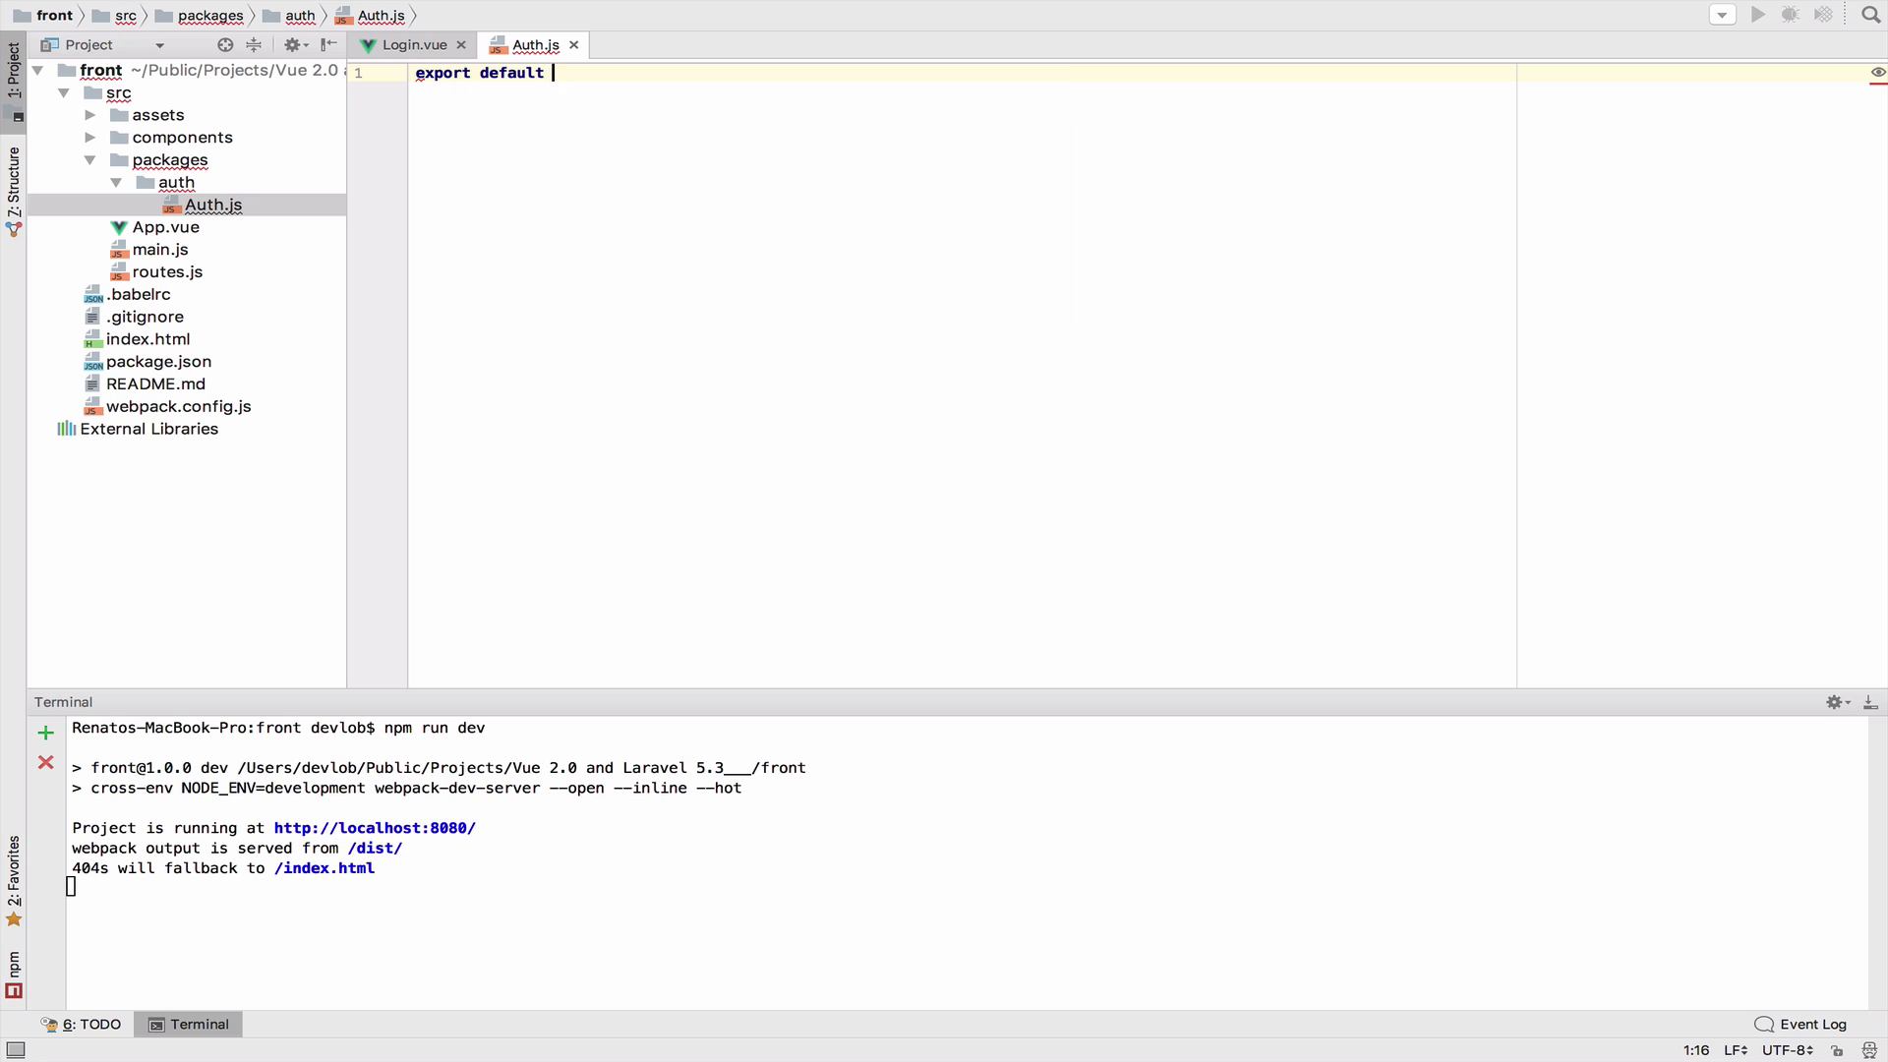
pyautogui.write('function (')
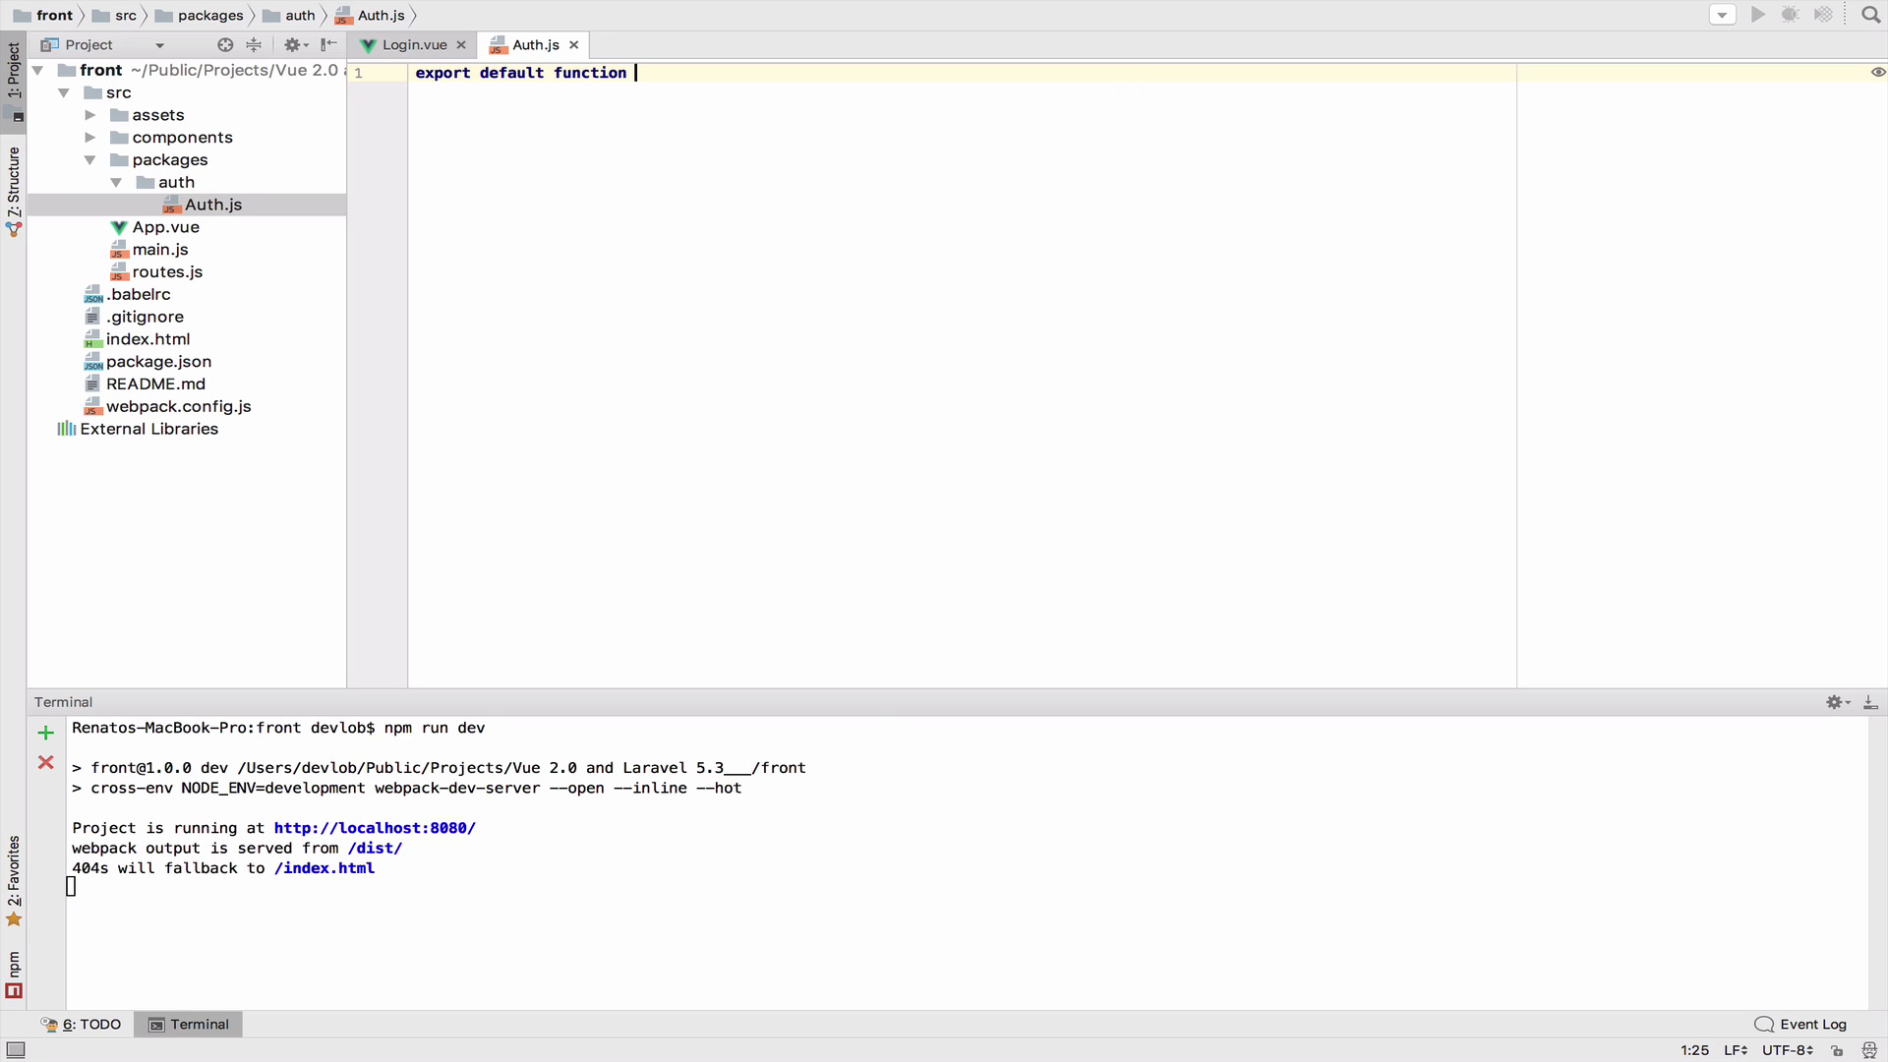
pyautogui.write('Vue')
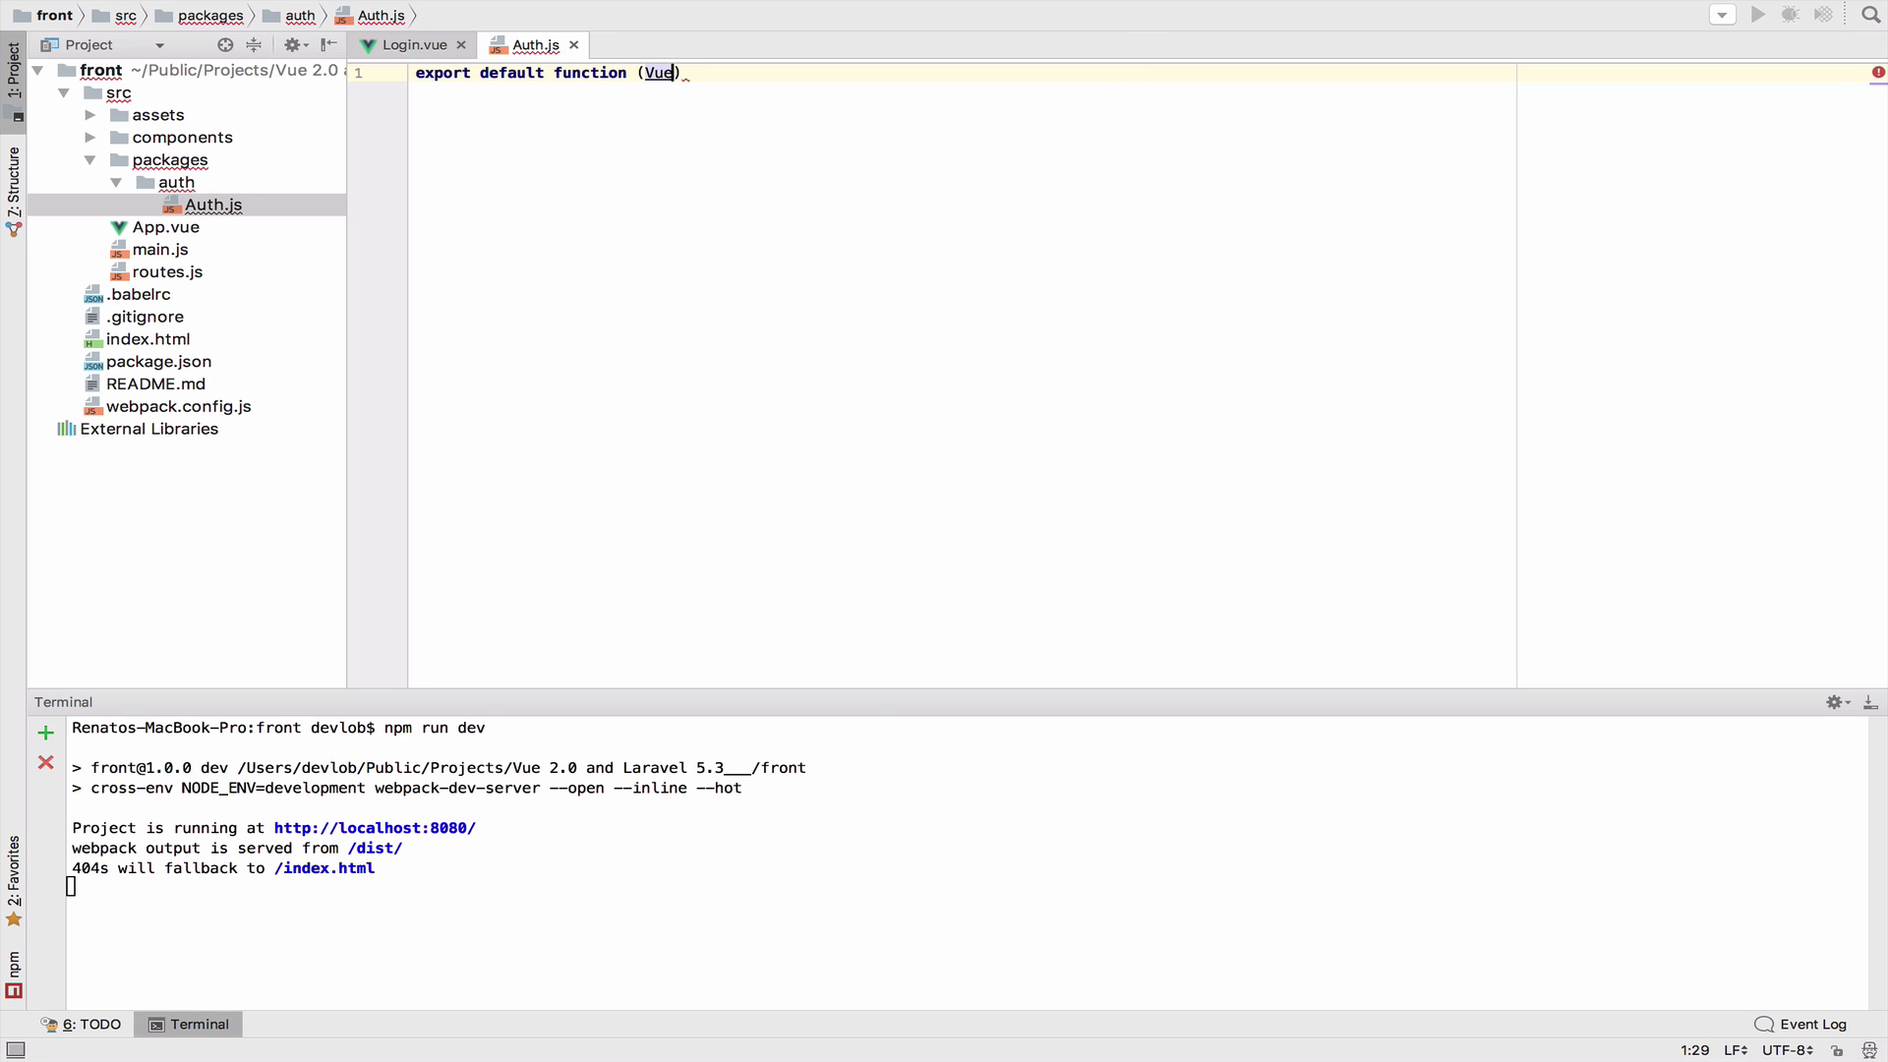
pyautogui.press('Right')
pyautogui.write('{')
pyautogui.press('Return')
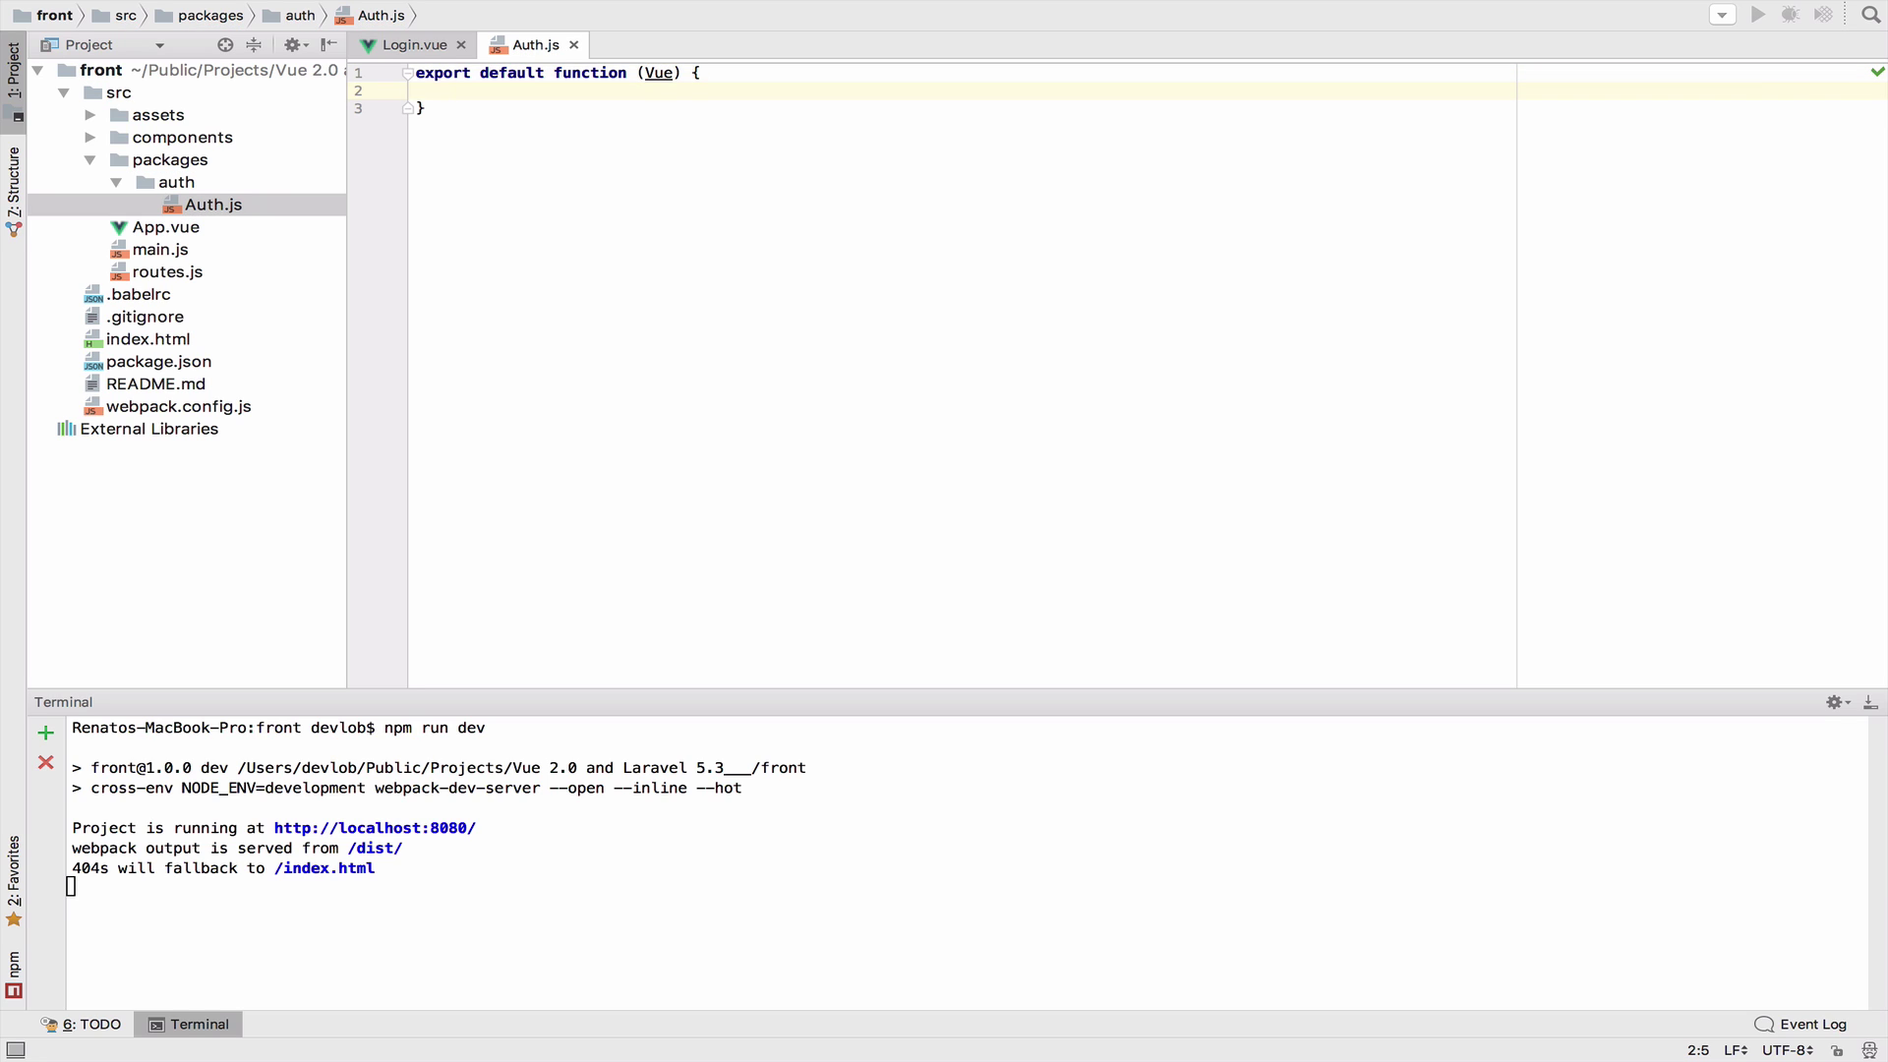
pyautogui.write('Vue.a')
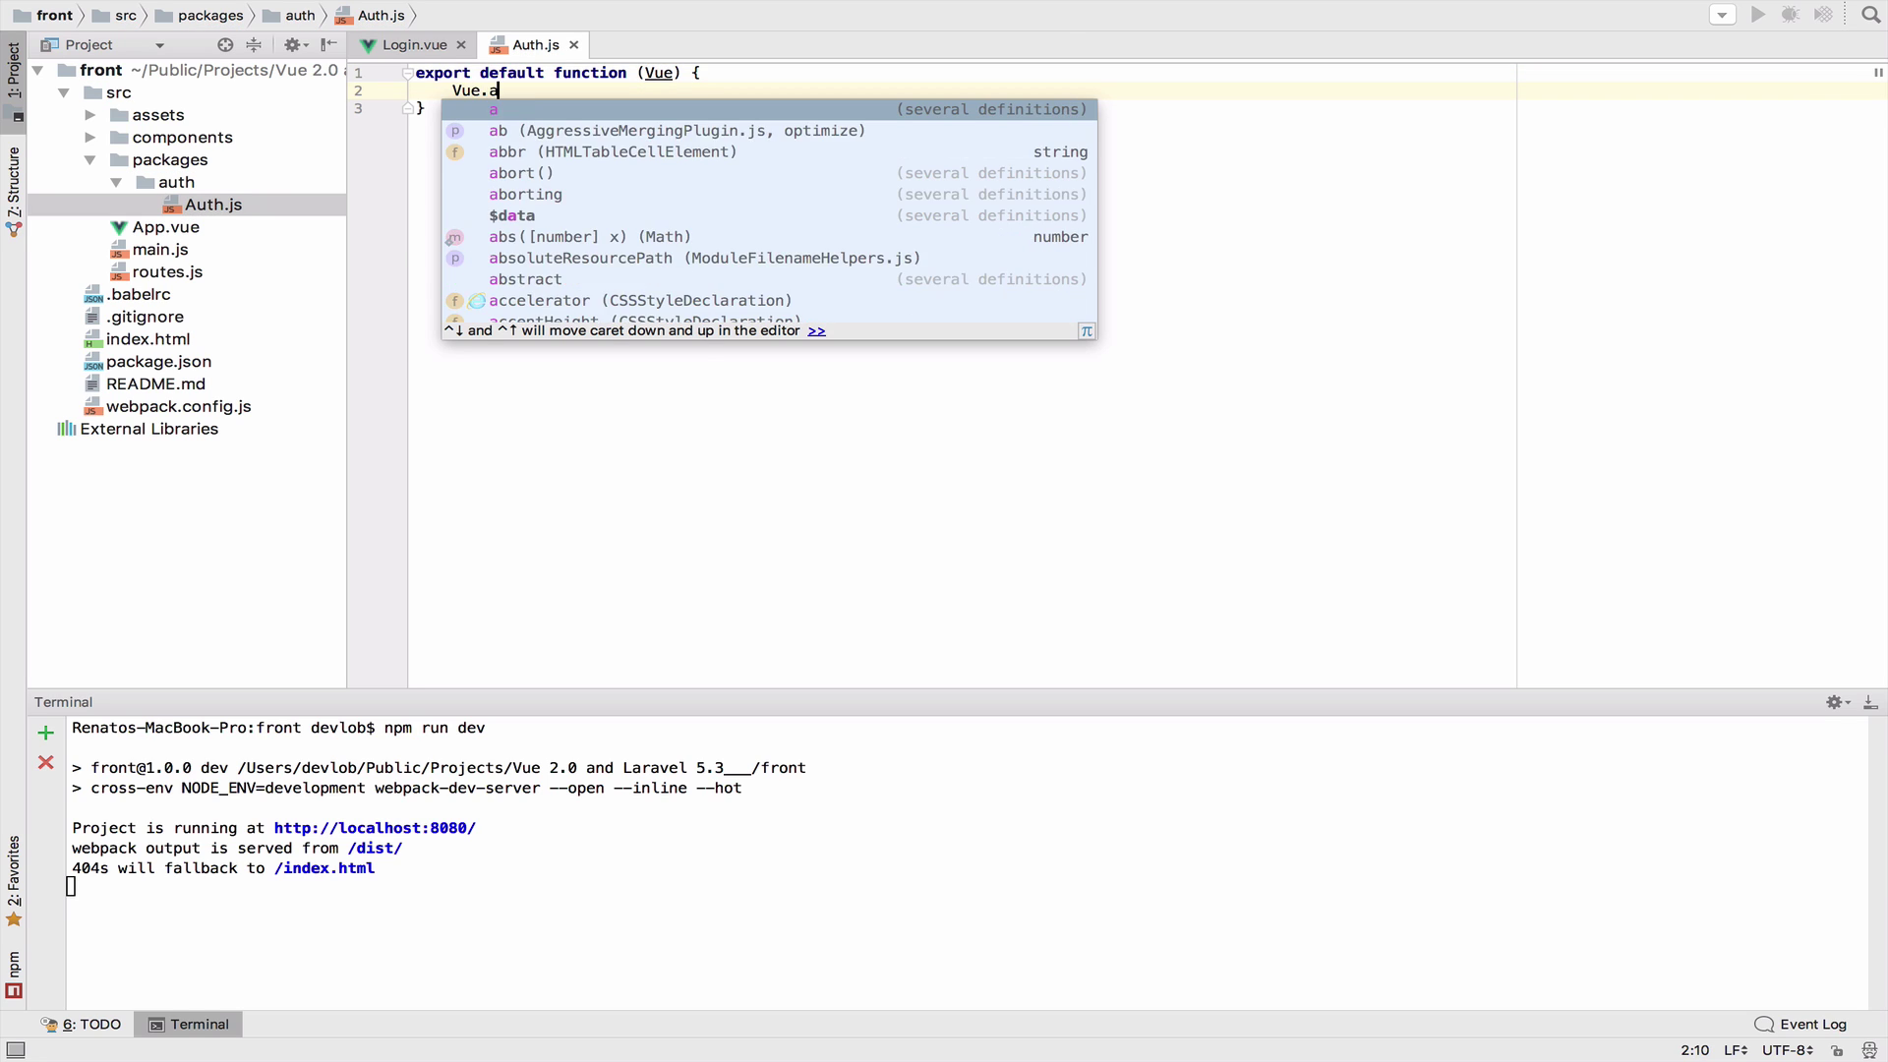
pyautogui.write('uth = {')
# Add Vue.auth = { } with set token, get token, destroy token and isAuthenticated comments.
pyautogui.press('Return')
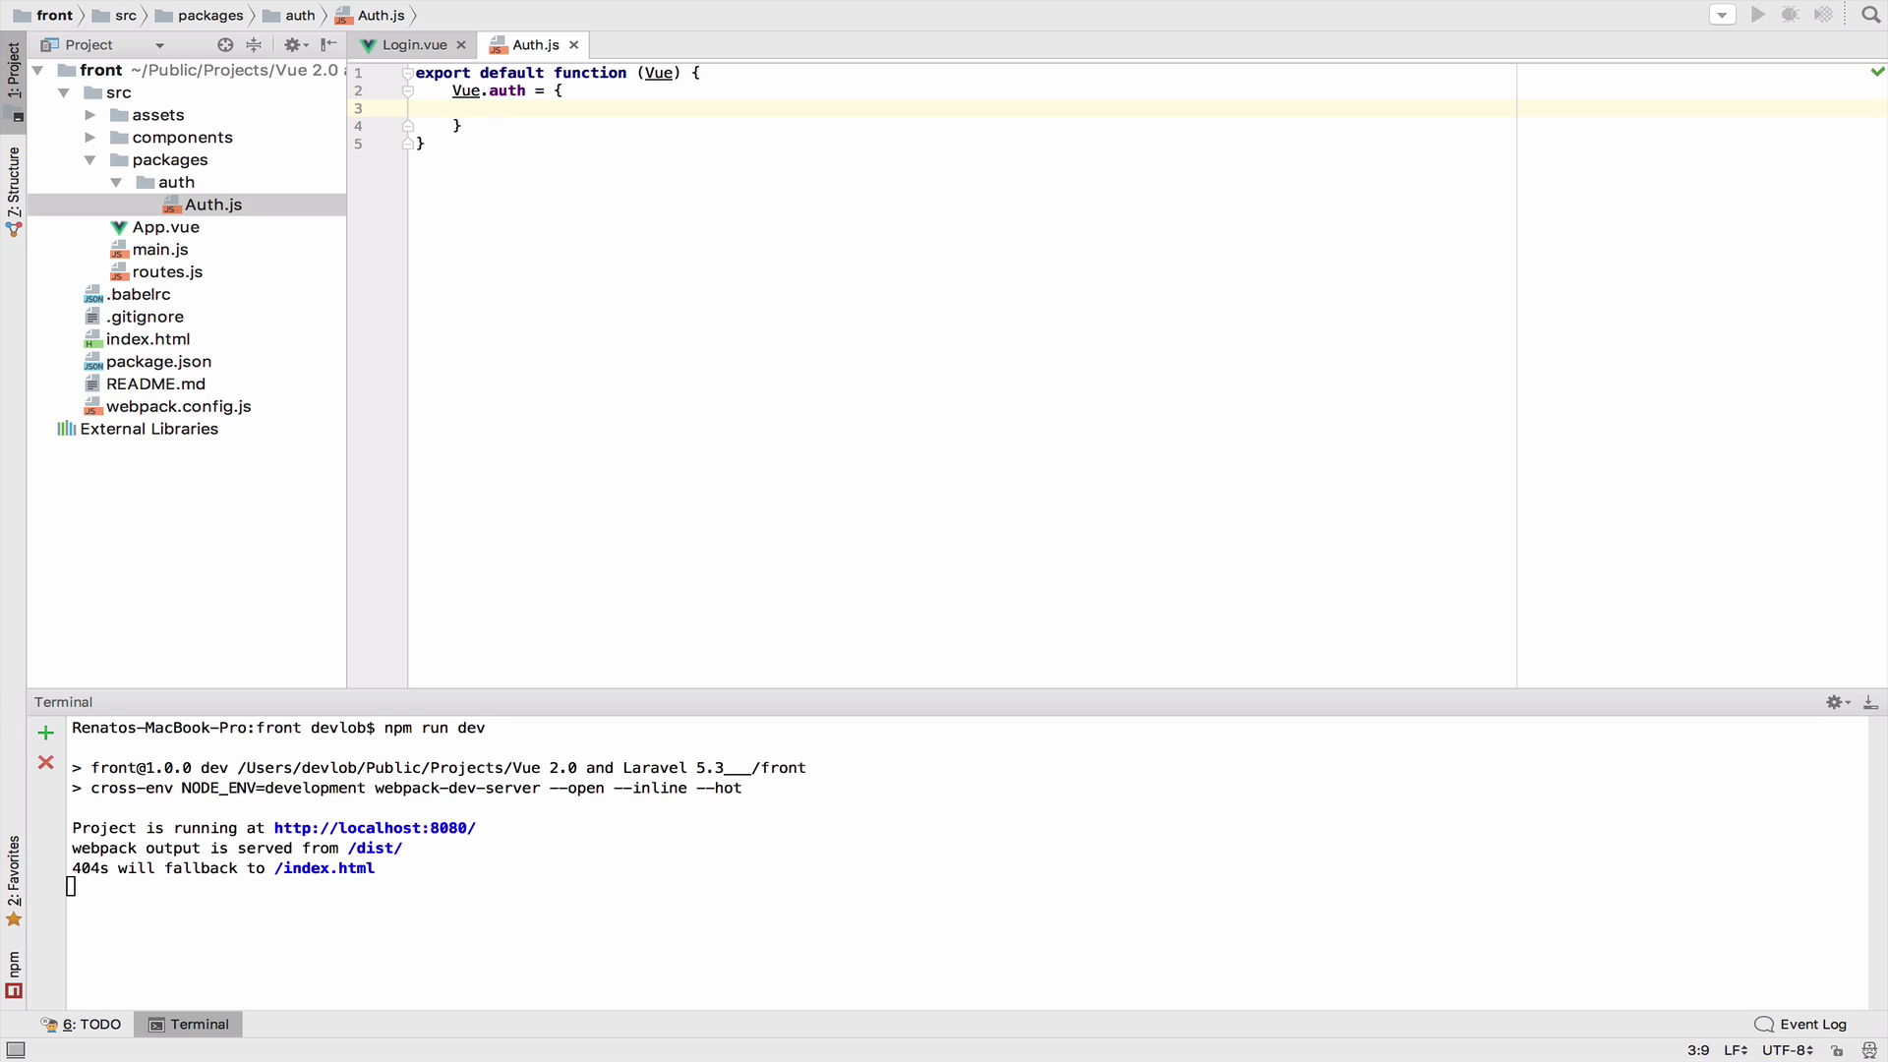
pyautogui.write('// set token')
pyautogui.press('Return')
pyautogui.write('// get token')
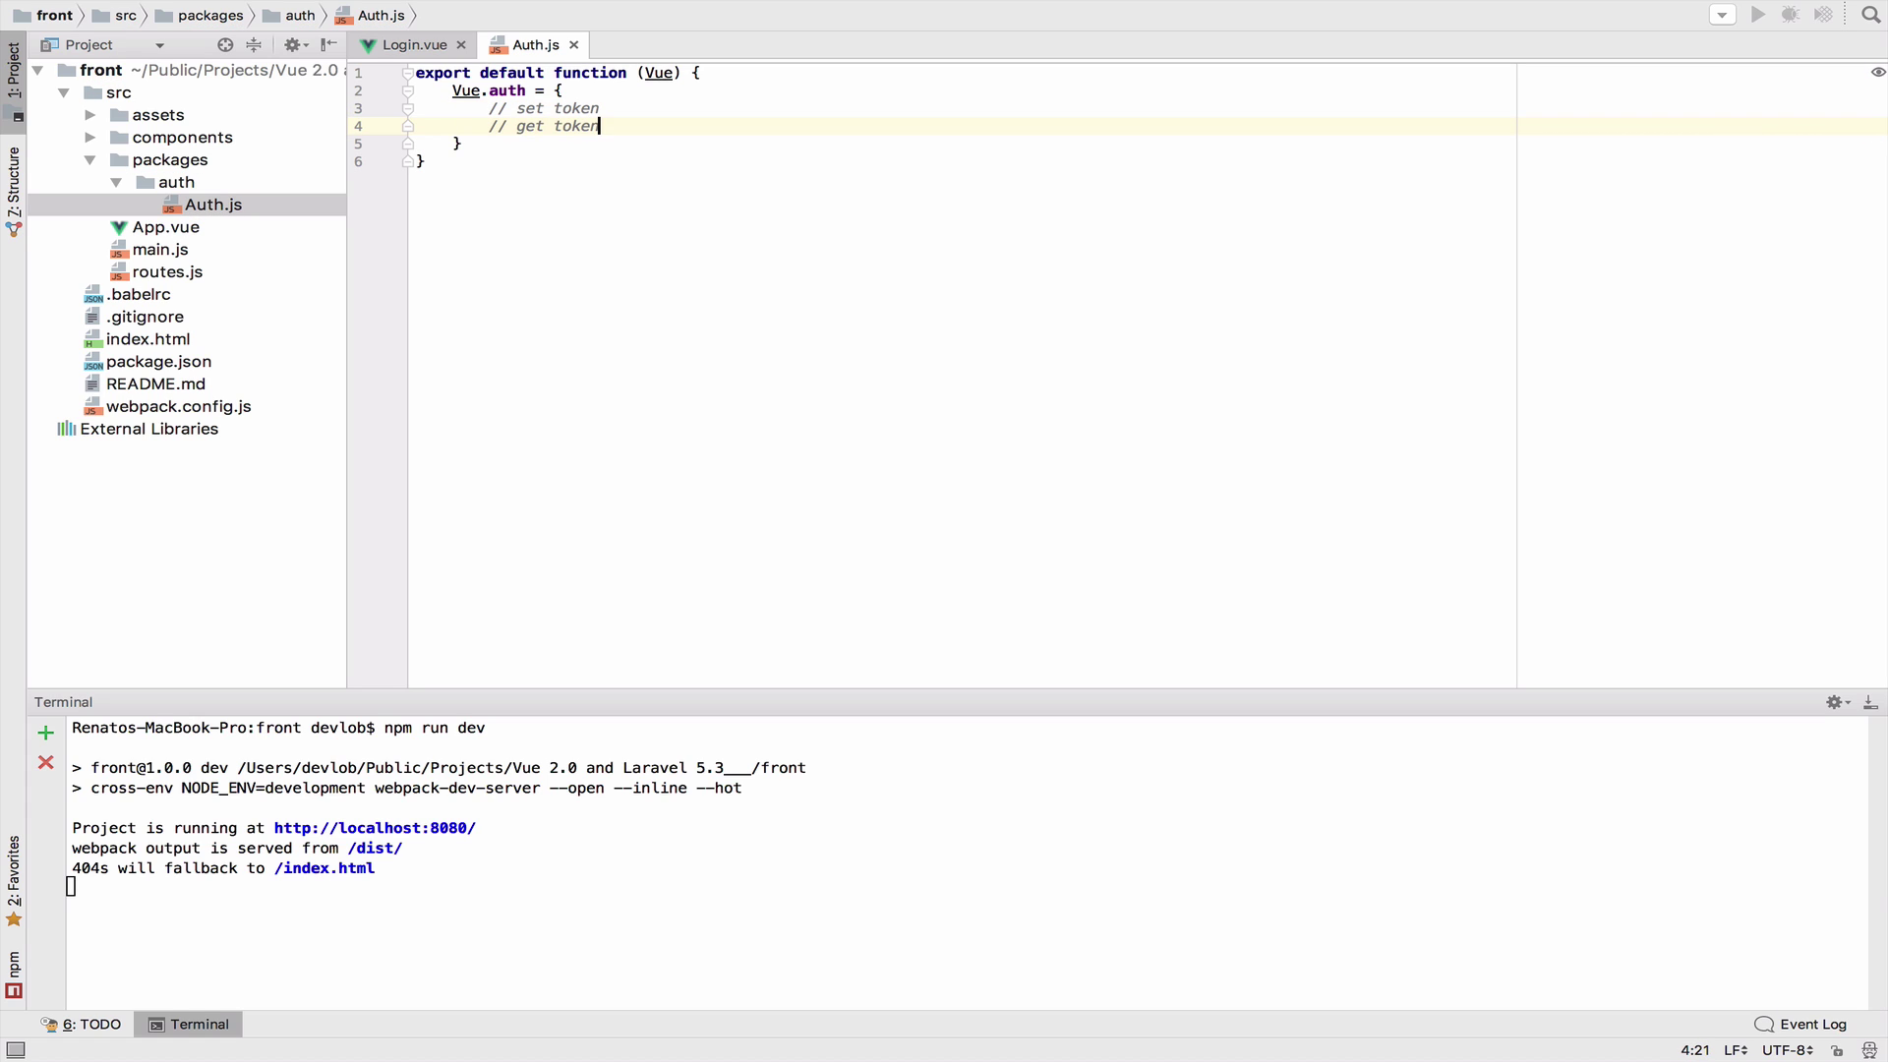
pyautogui.press('Return')
pyautogui.write('// destory token')
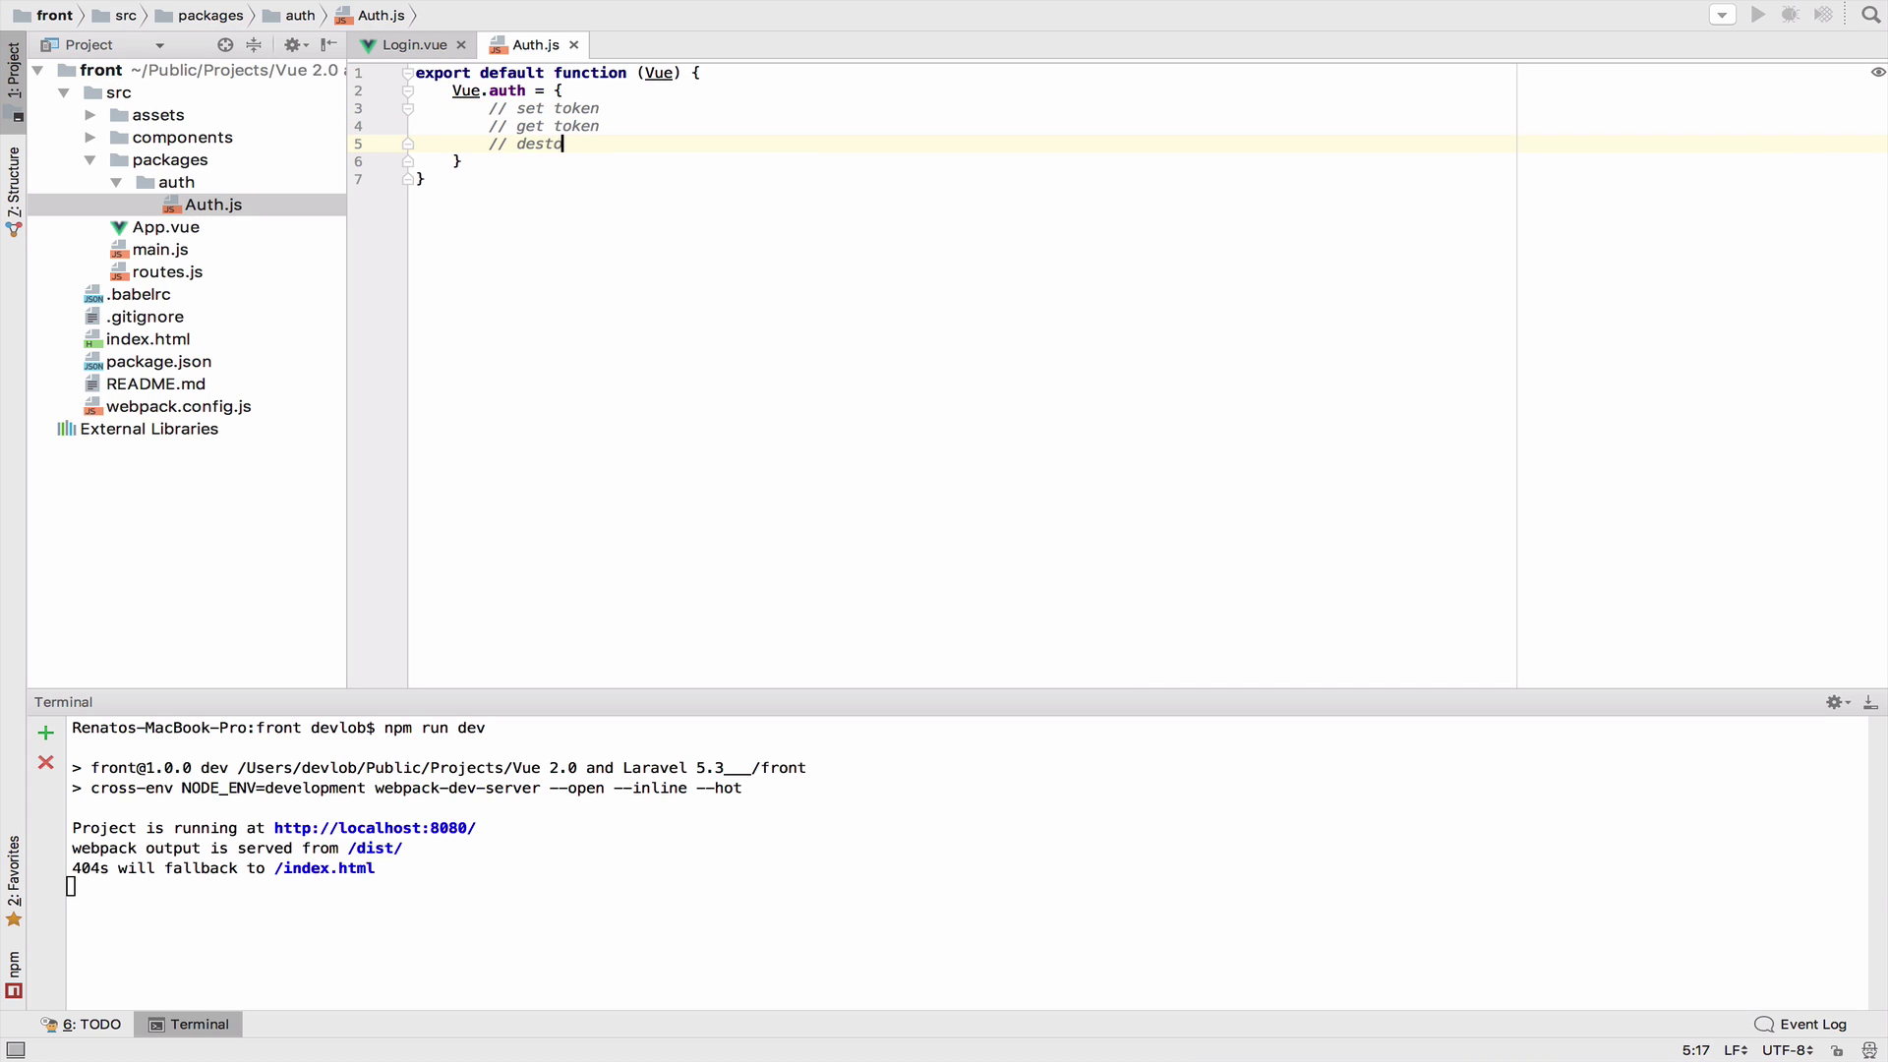
pyautogui.press('Return')
pyautogui.write('// isAuthenti')
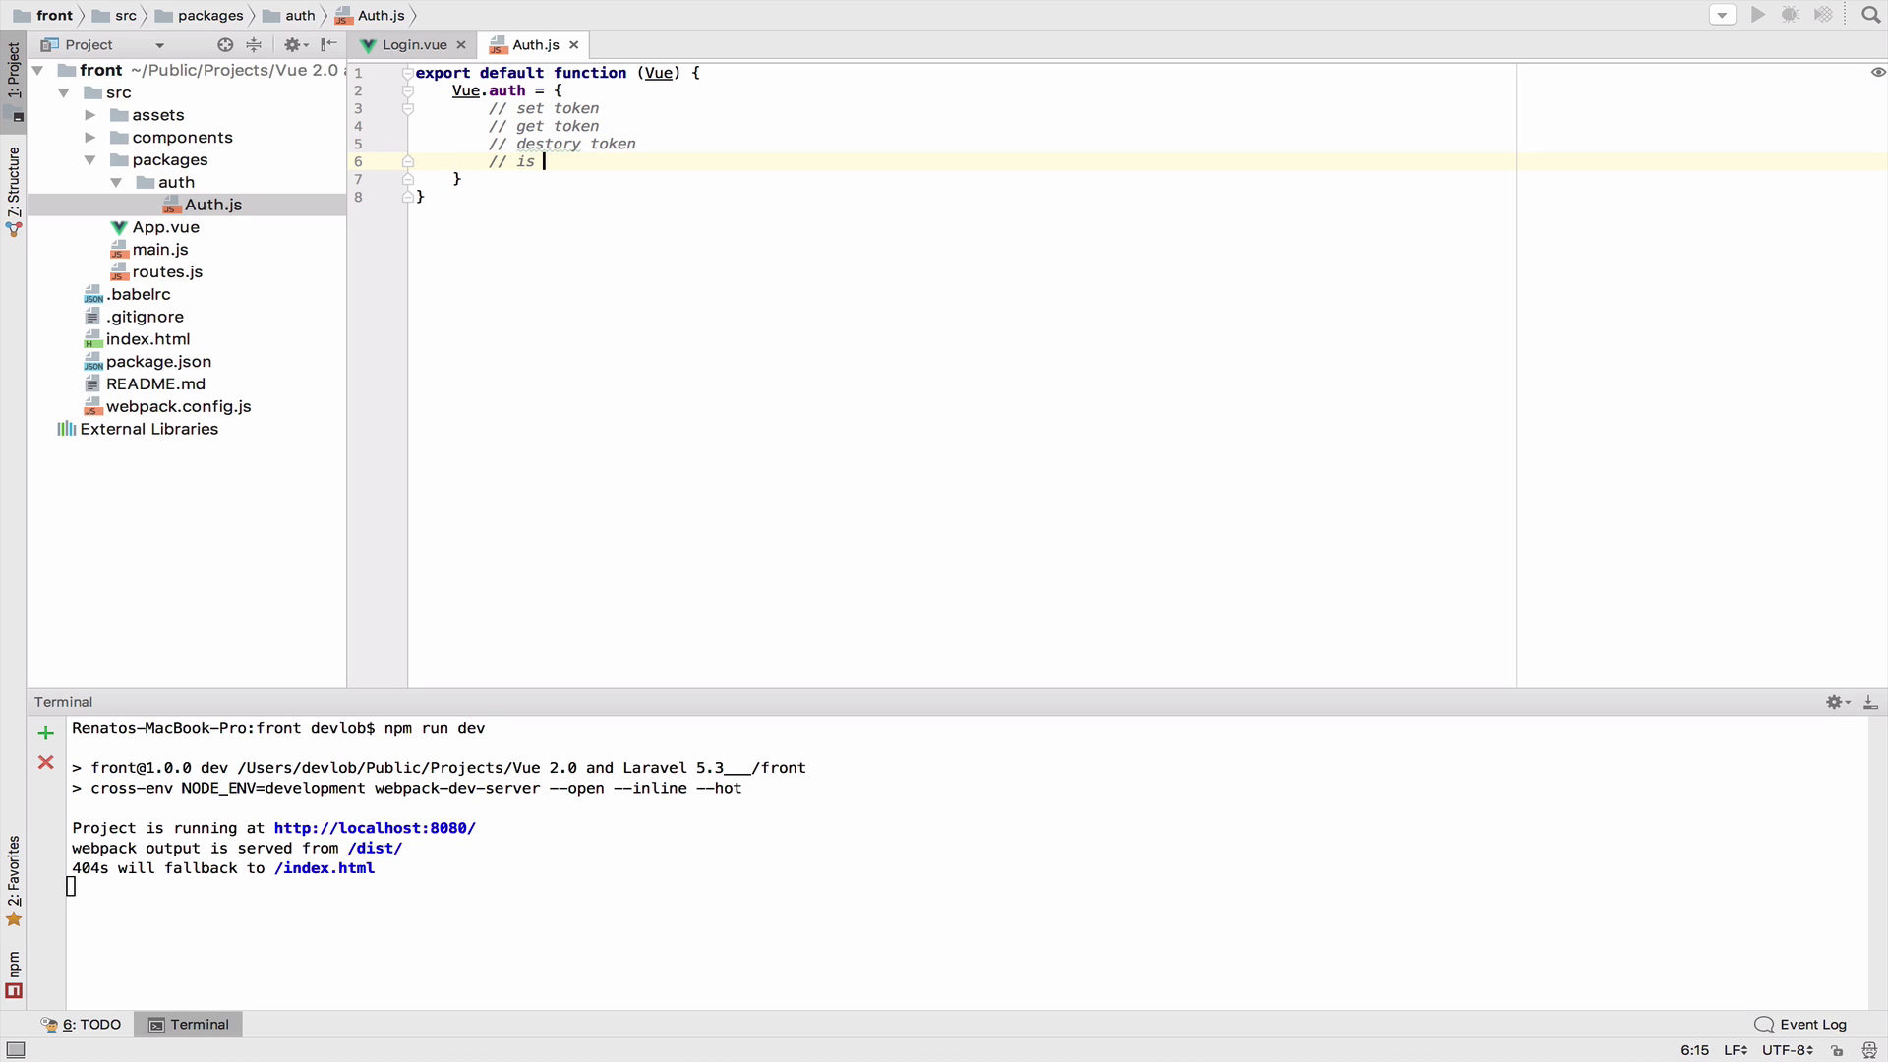
pyautogui.write('cated')
pyautogui.press('Return')
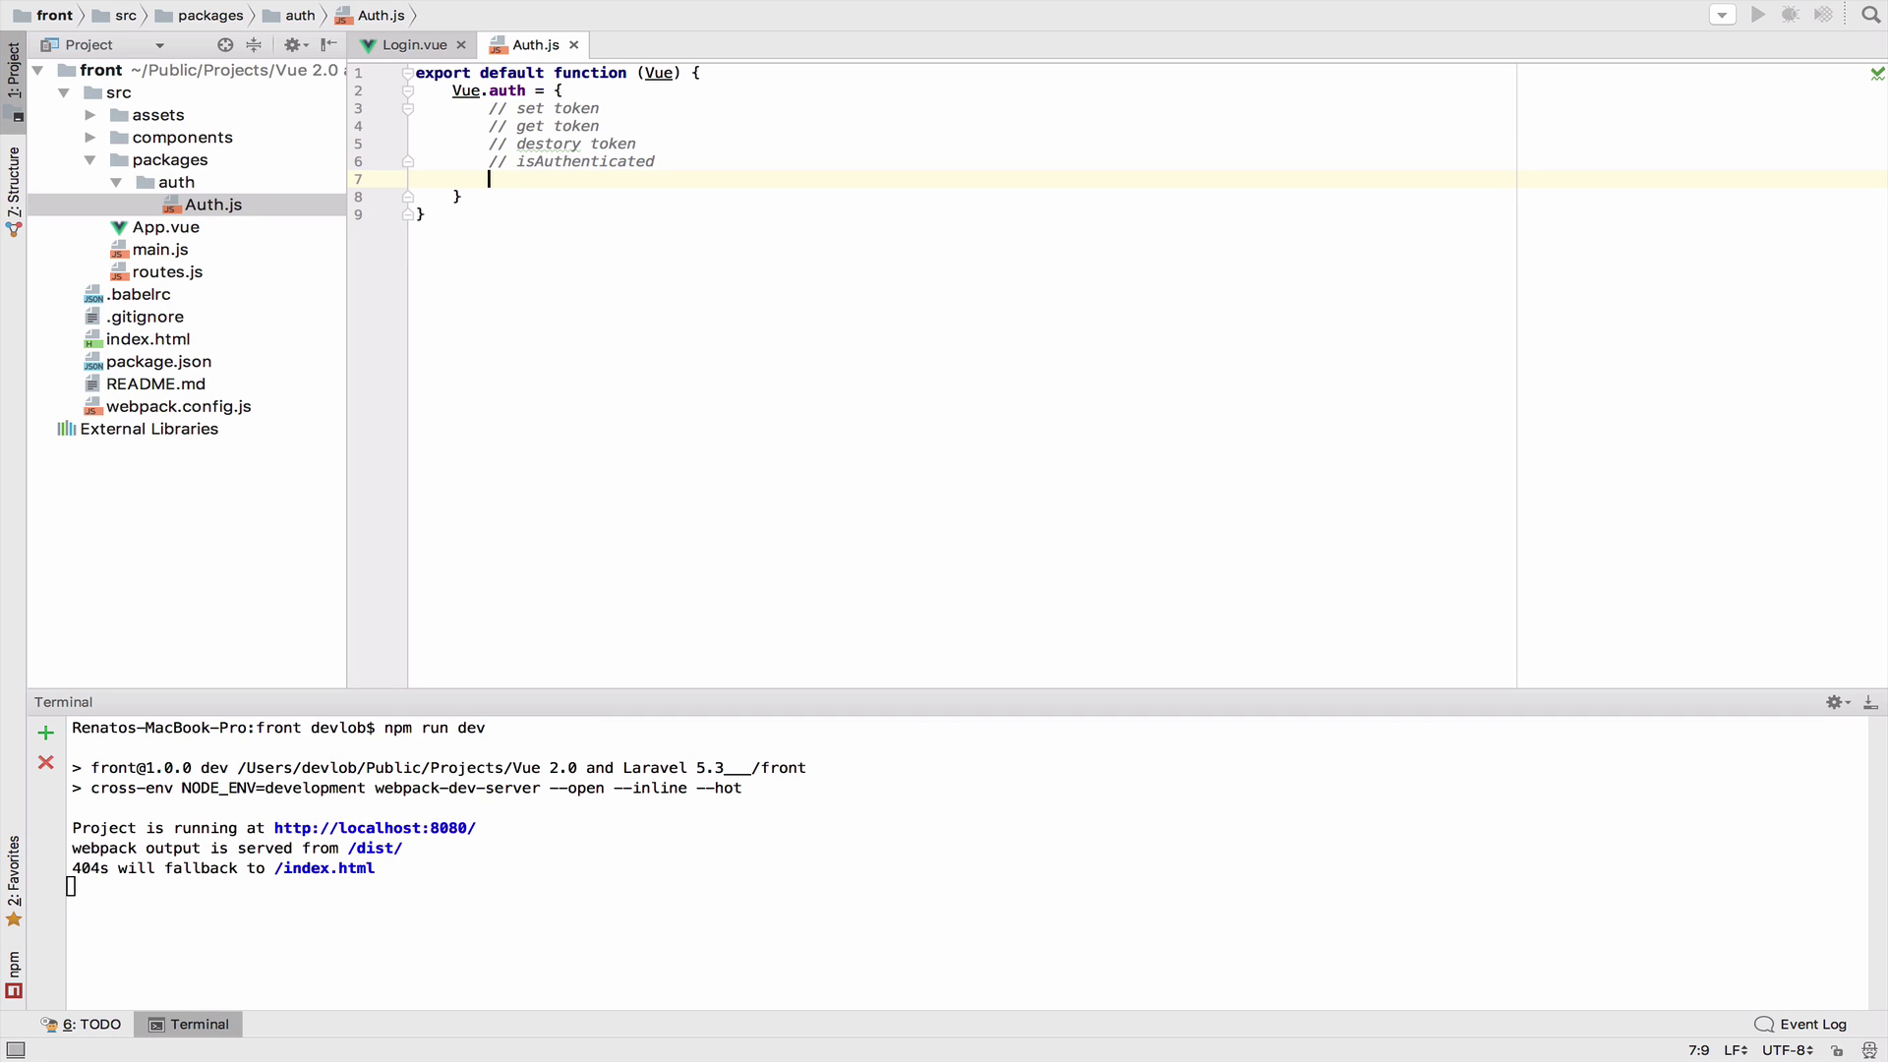
# Add an isAuthenticated method and remove its now-redundant comment line.
pyautogui.press('Return')
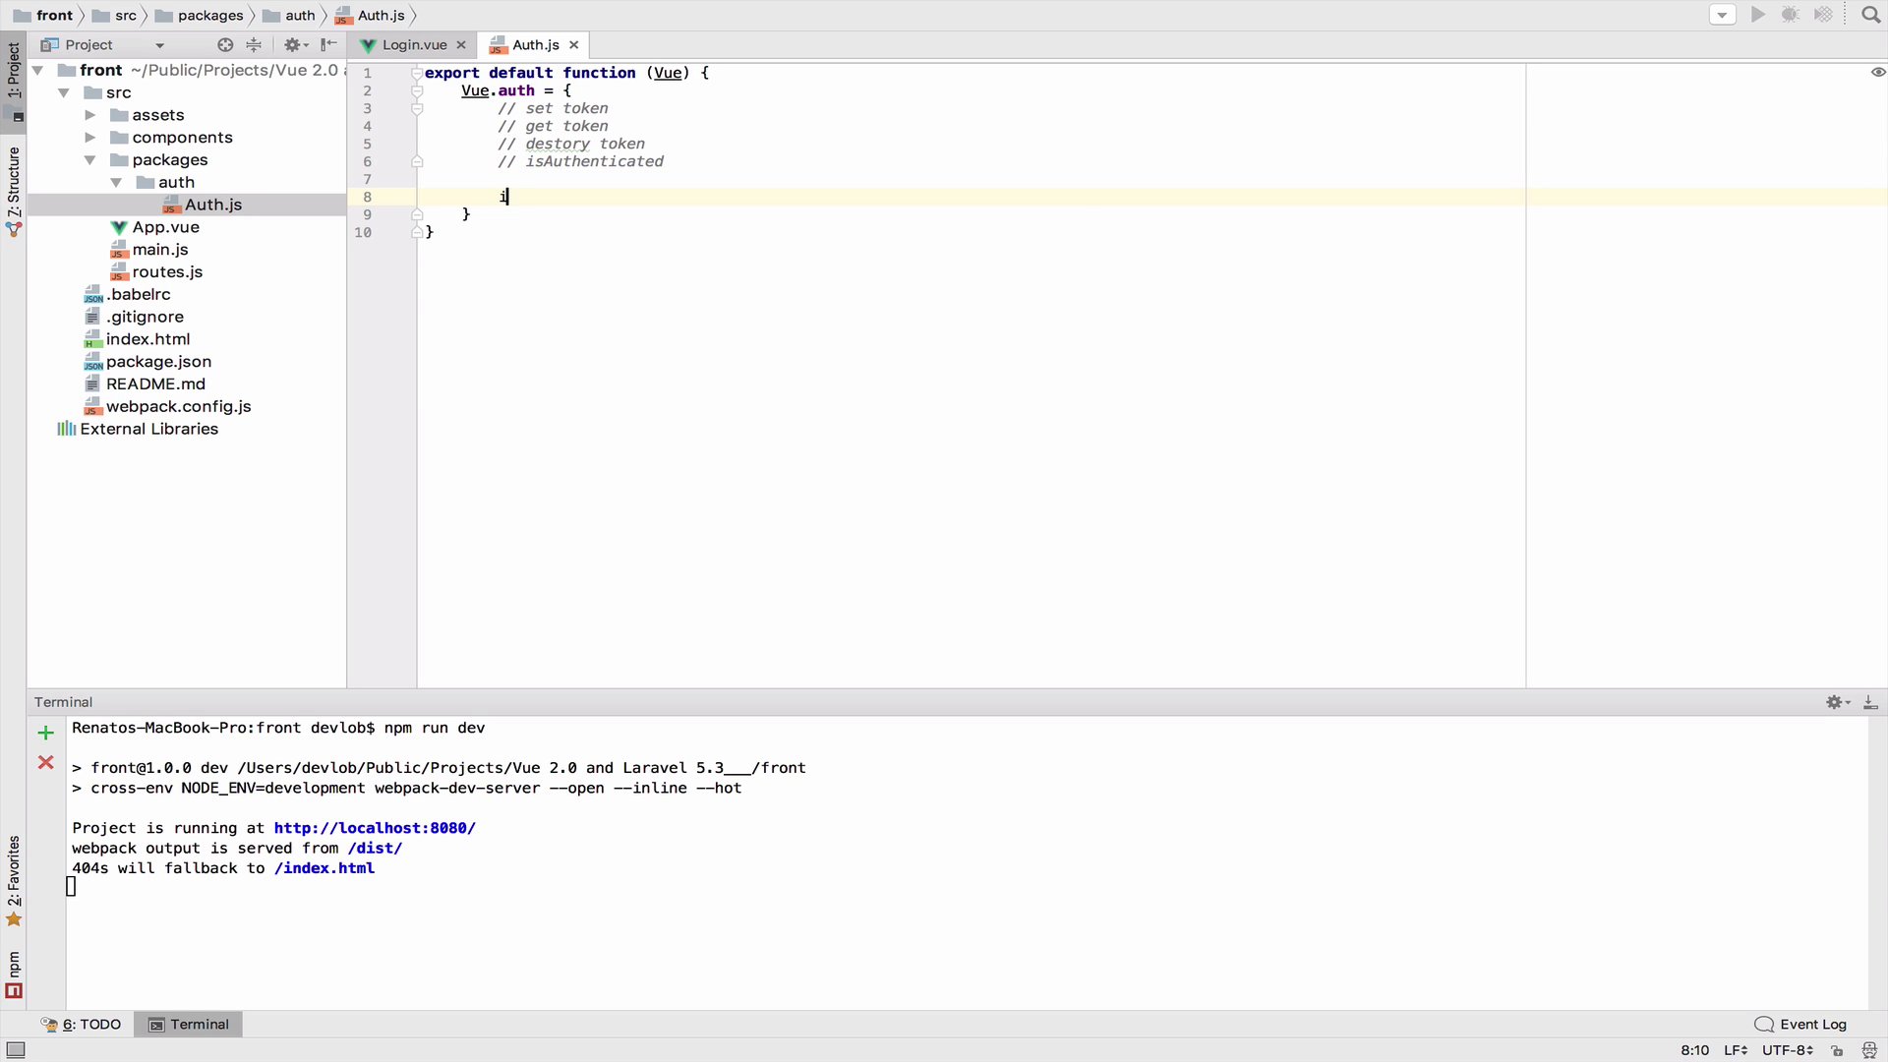
pyautogui.write('isAuthen')
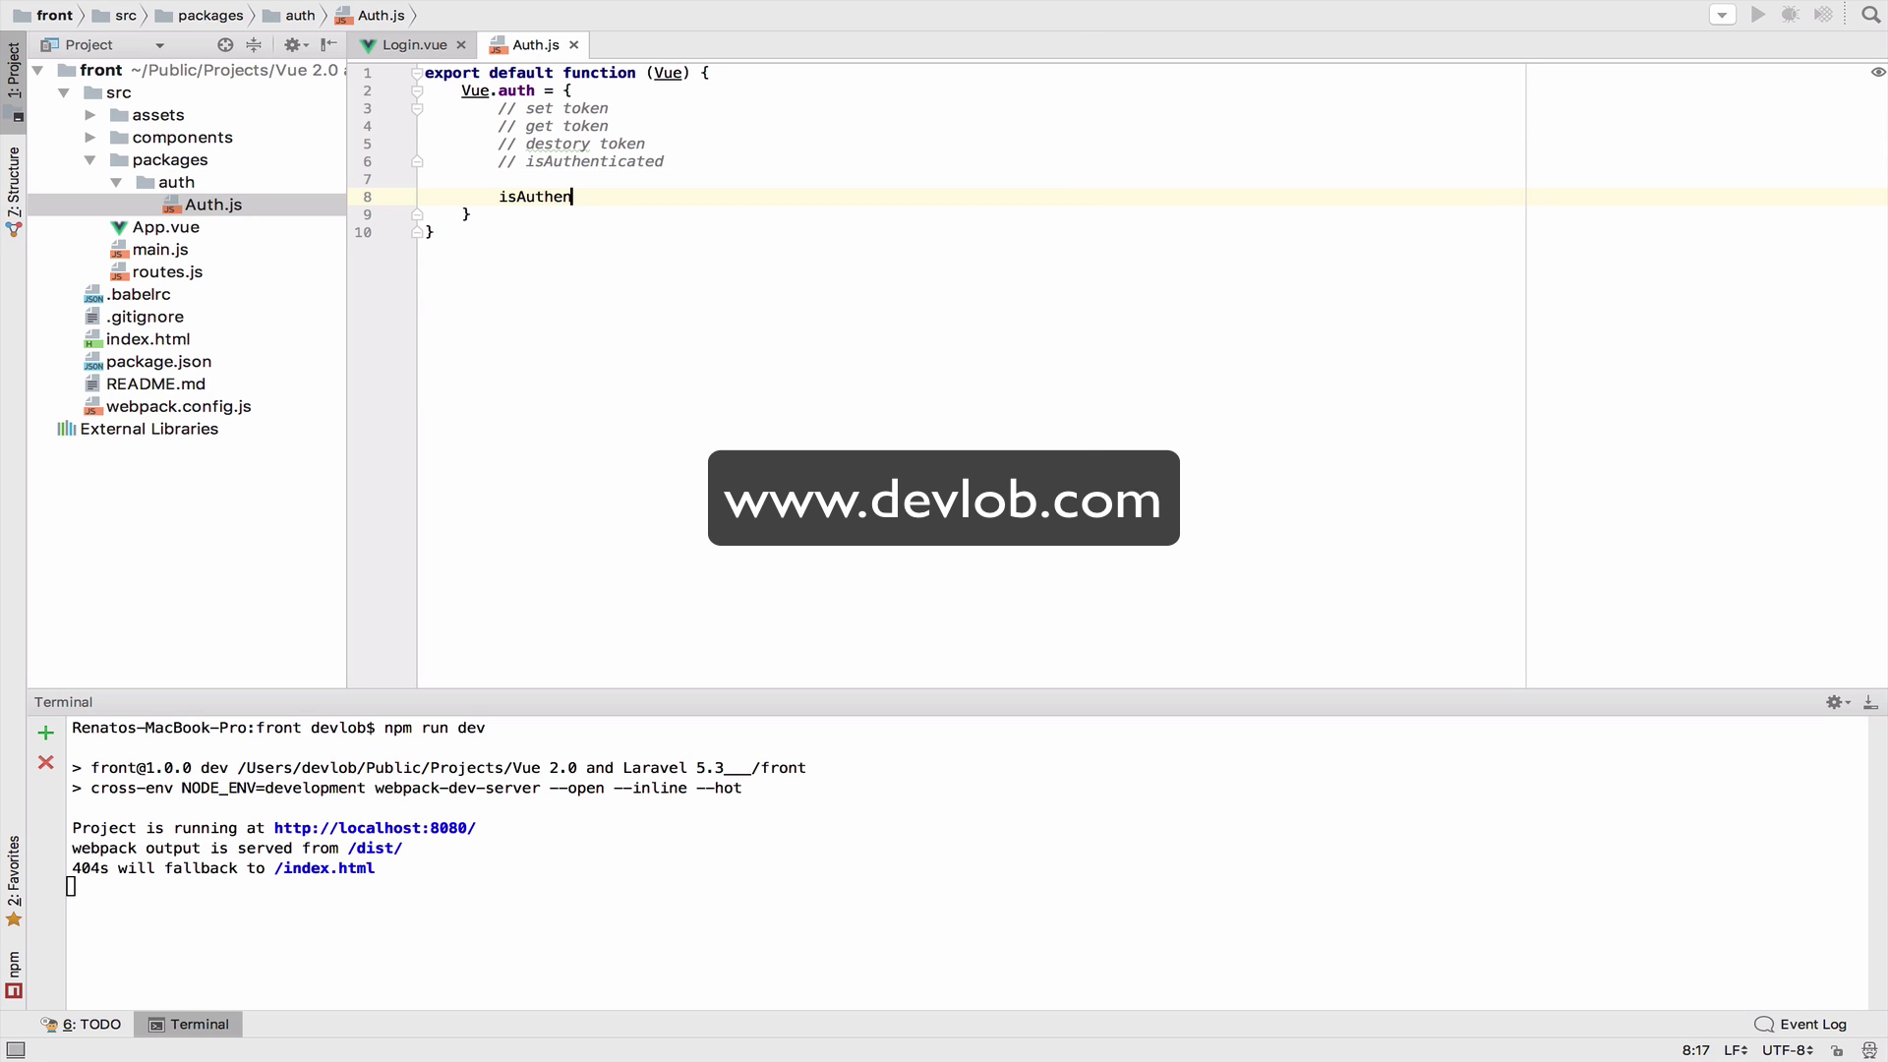
pyautogui.write('ticated')
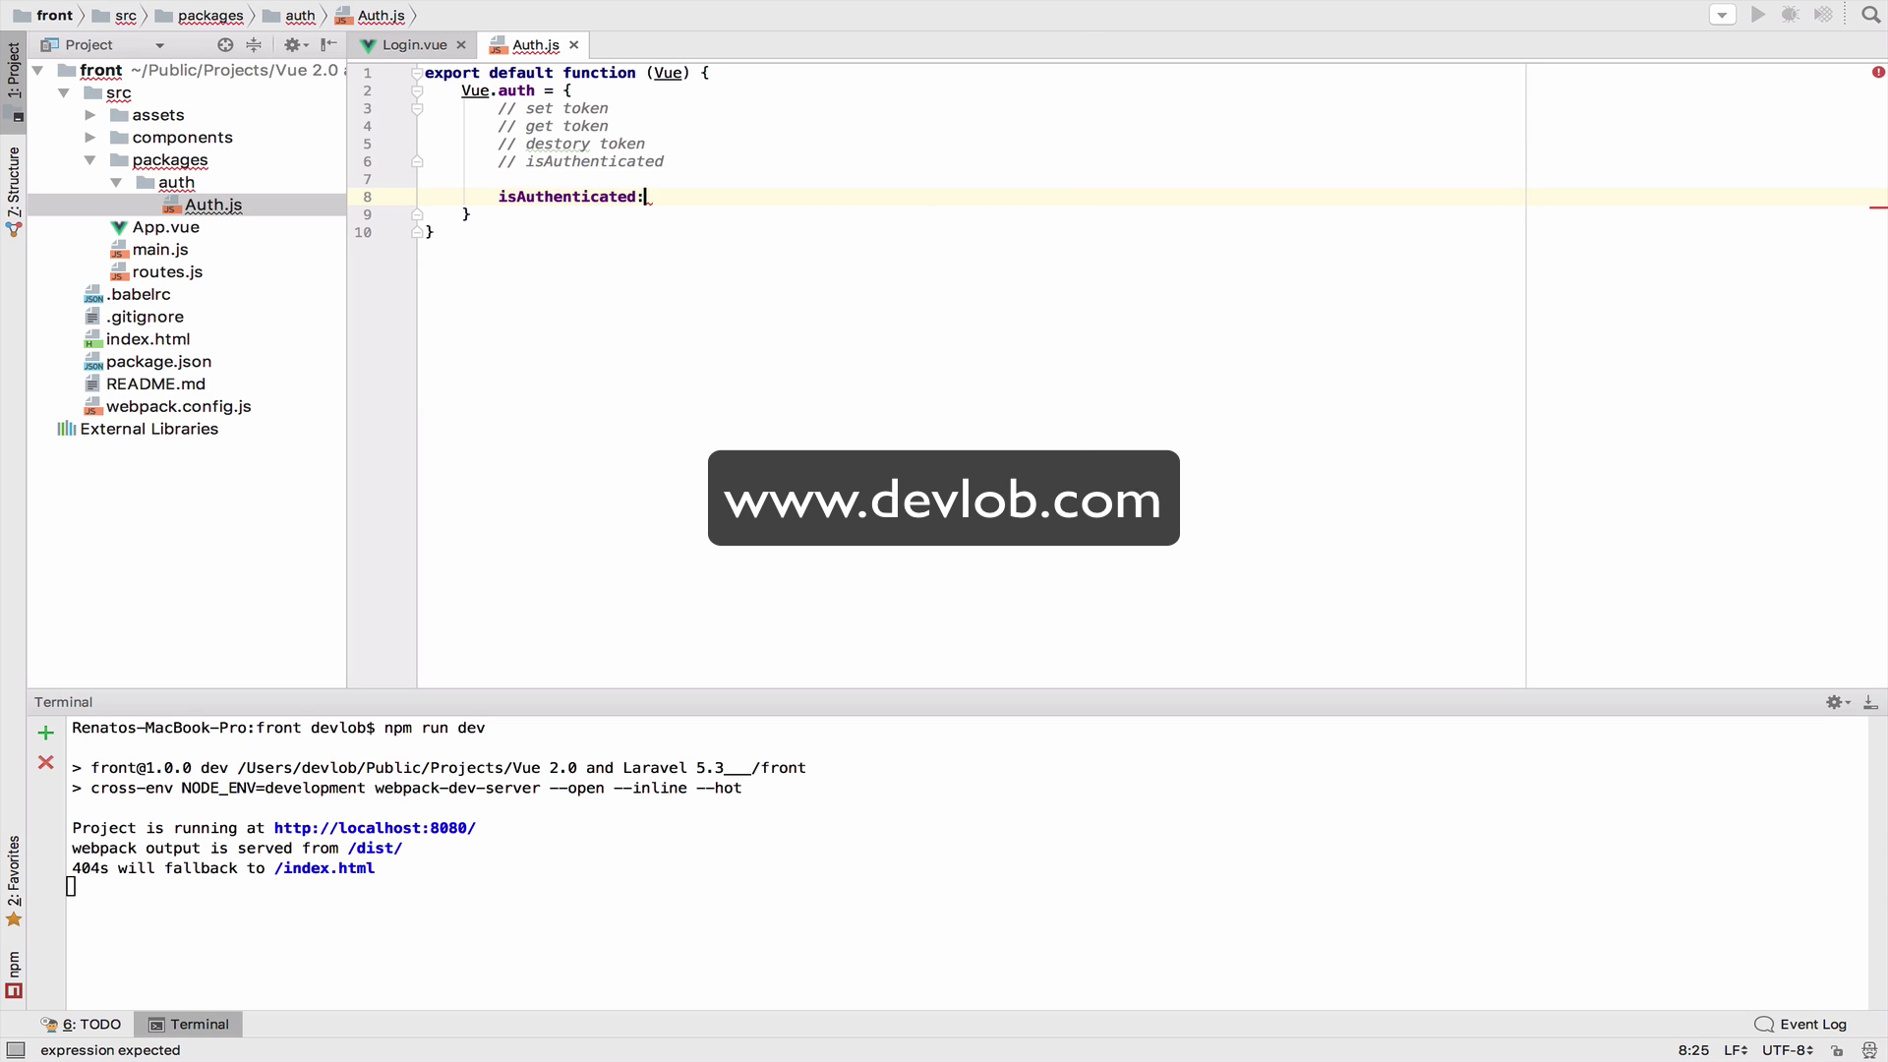
pyautogui.write(': () => {')
pyautogui.press('Return')
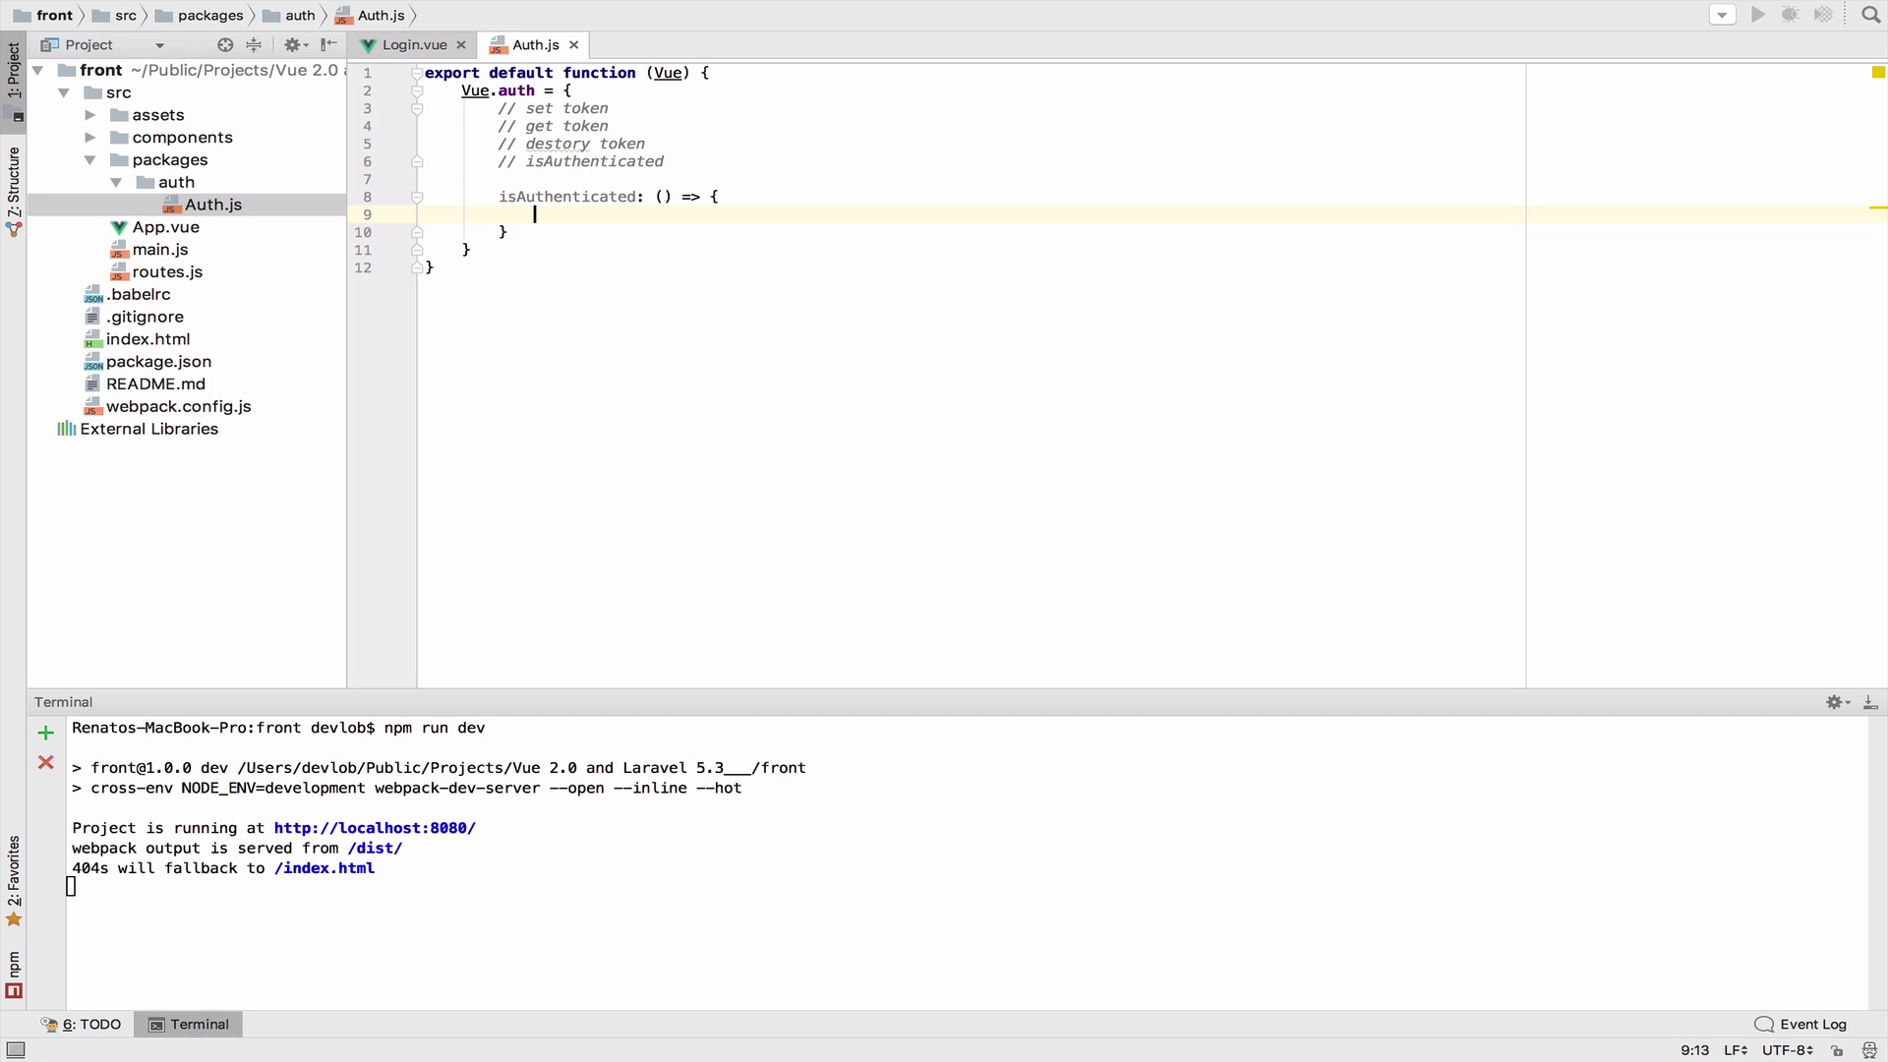
pyautogui.click(733, 162)
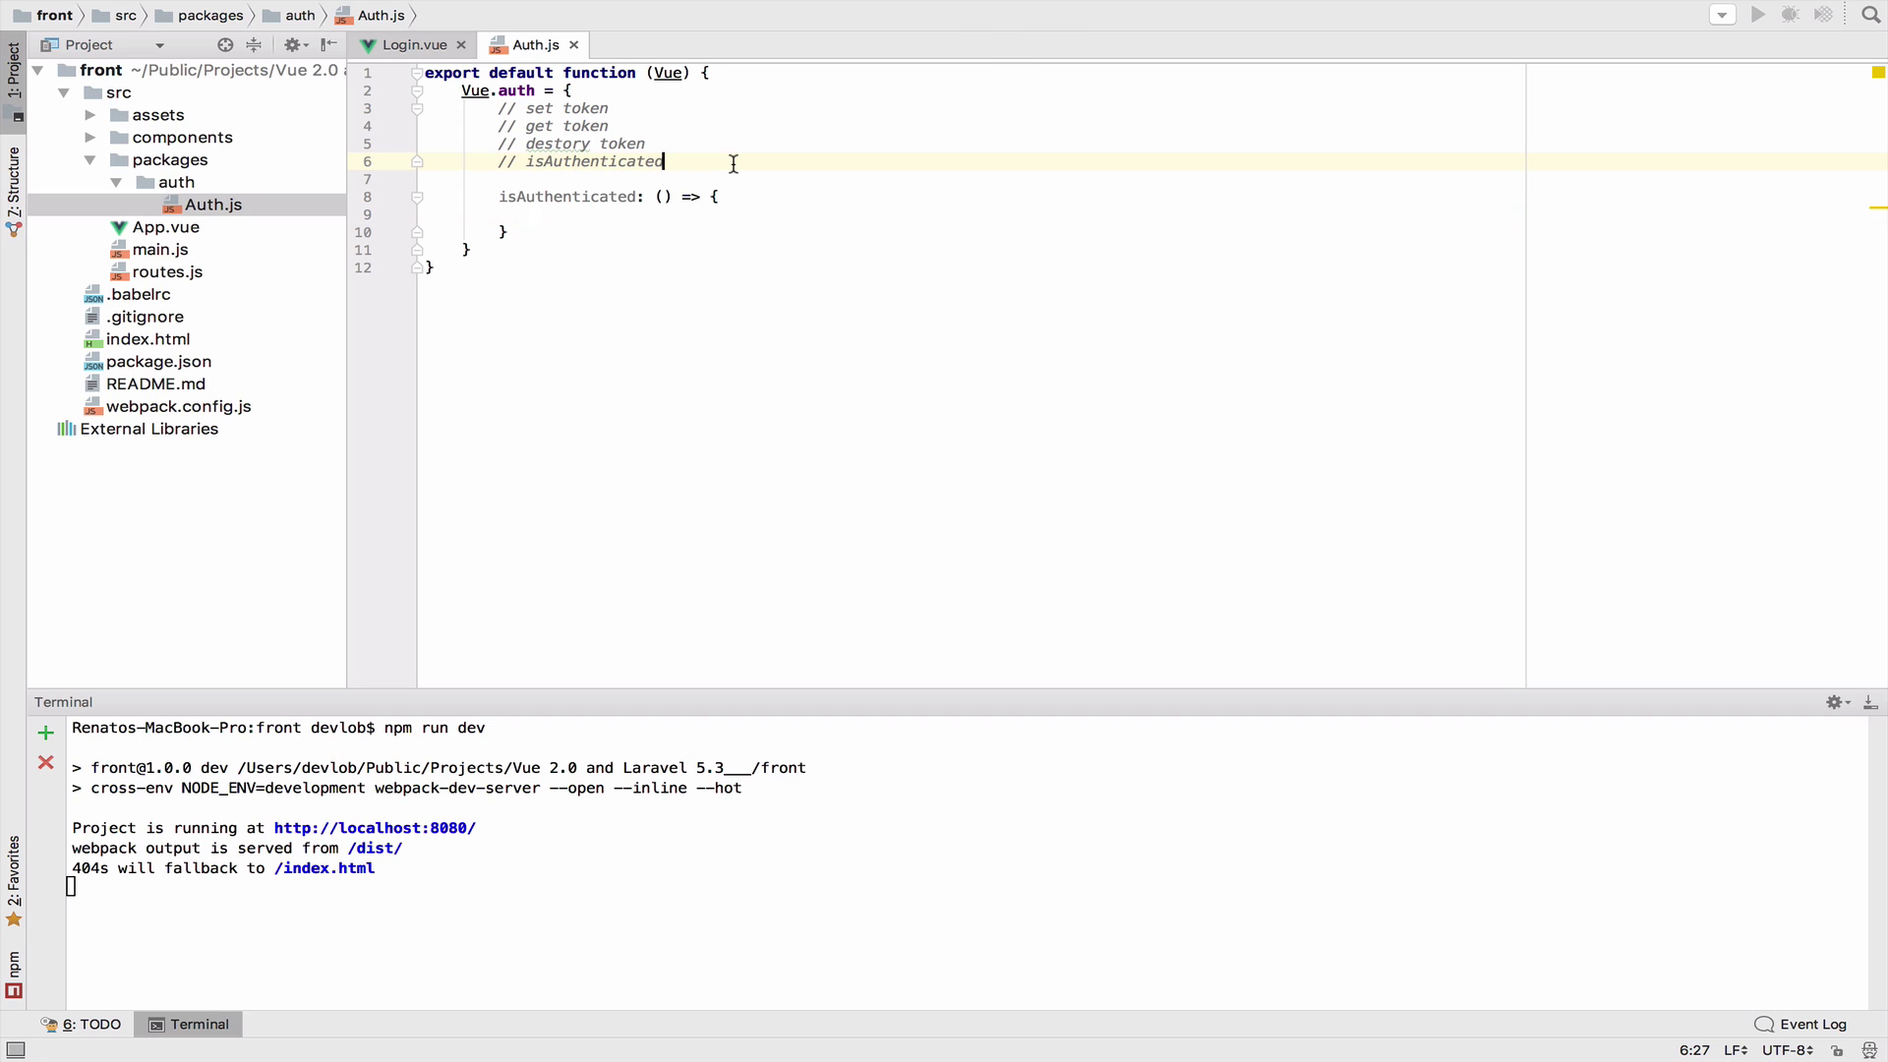
pyautogui.press('super+BackSpace')
pyautogui.press('Up')
pyautogui.press('Up')
# Replace the get token comment with an empty getToken method.
pyautogui.press('super+BackSpace')
pyautogui.press('super+alt+Return')
pyautogui.press('Tab')
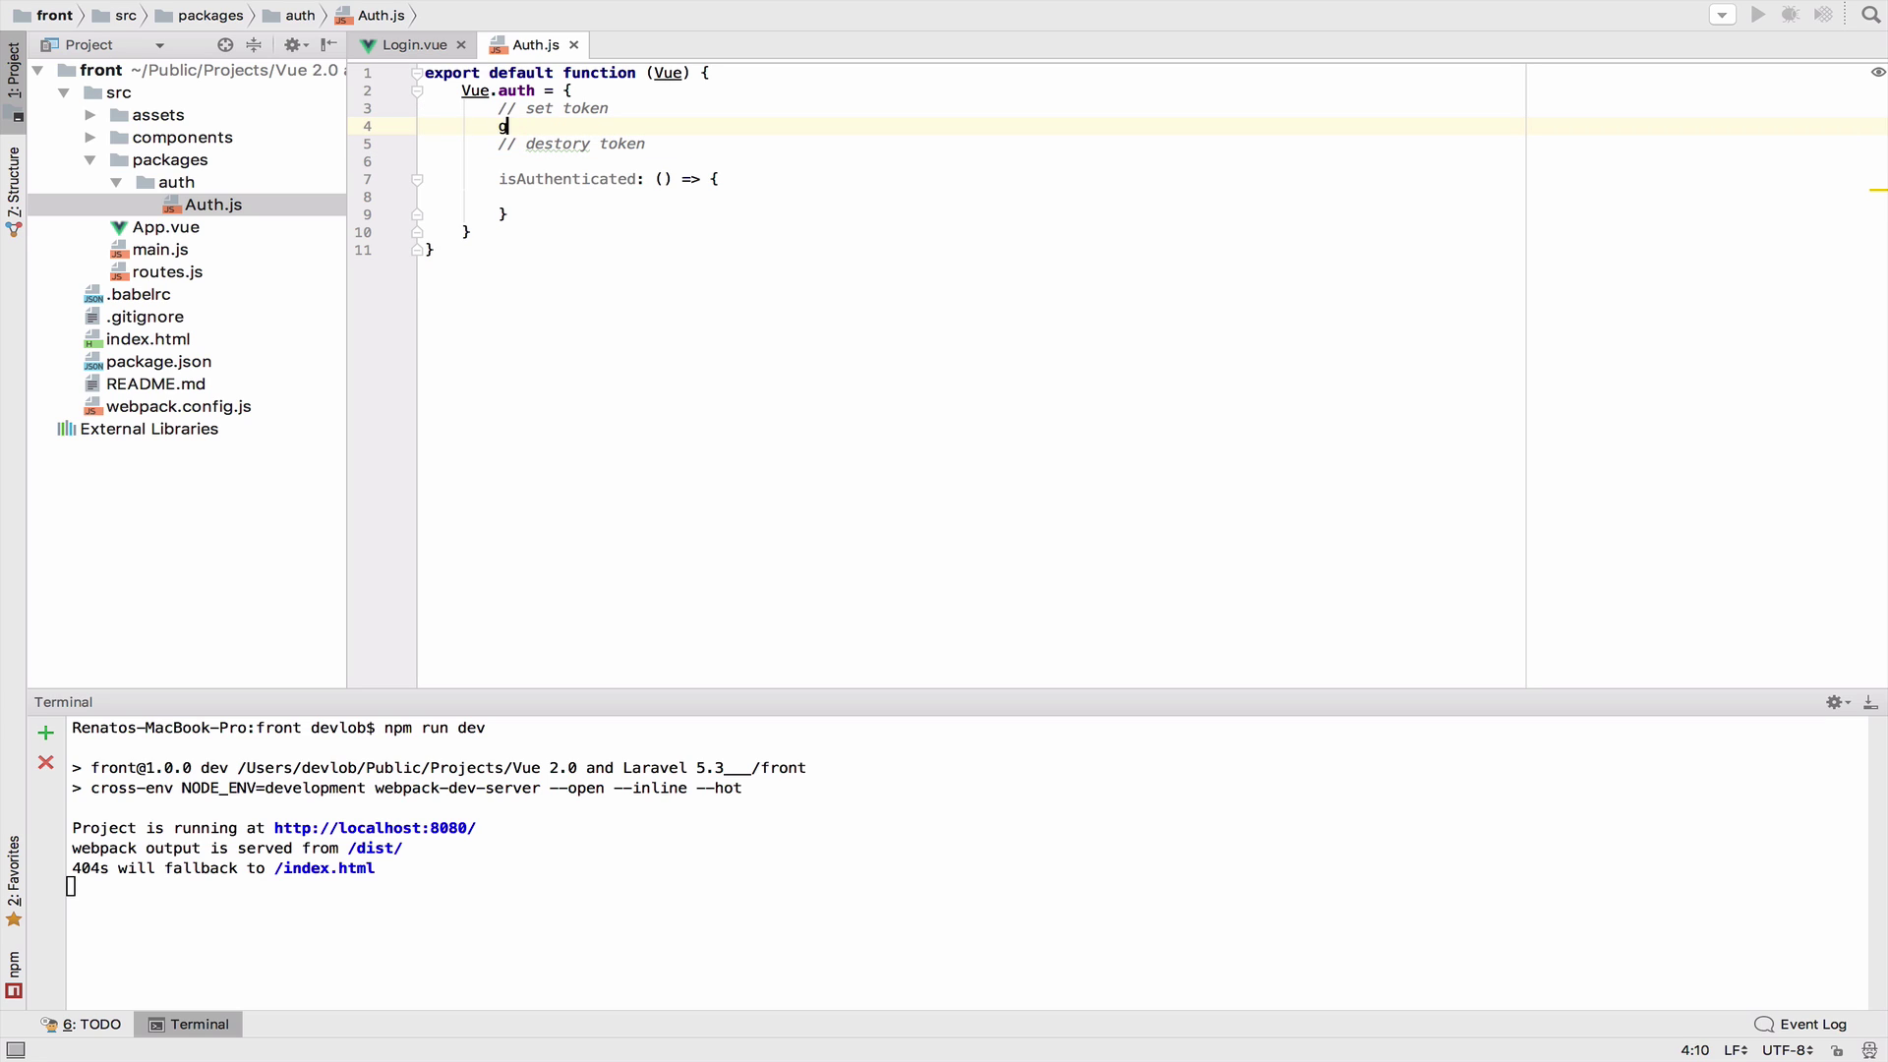
pyautogui.write('getToken')
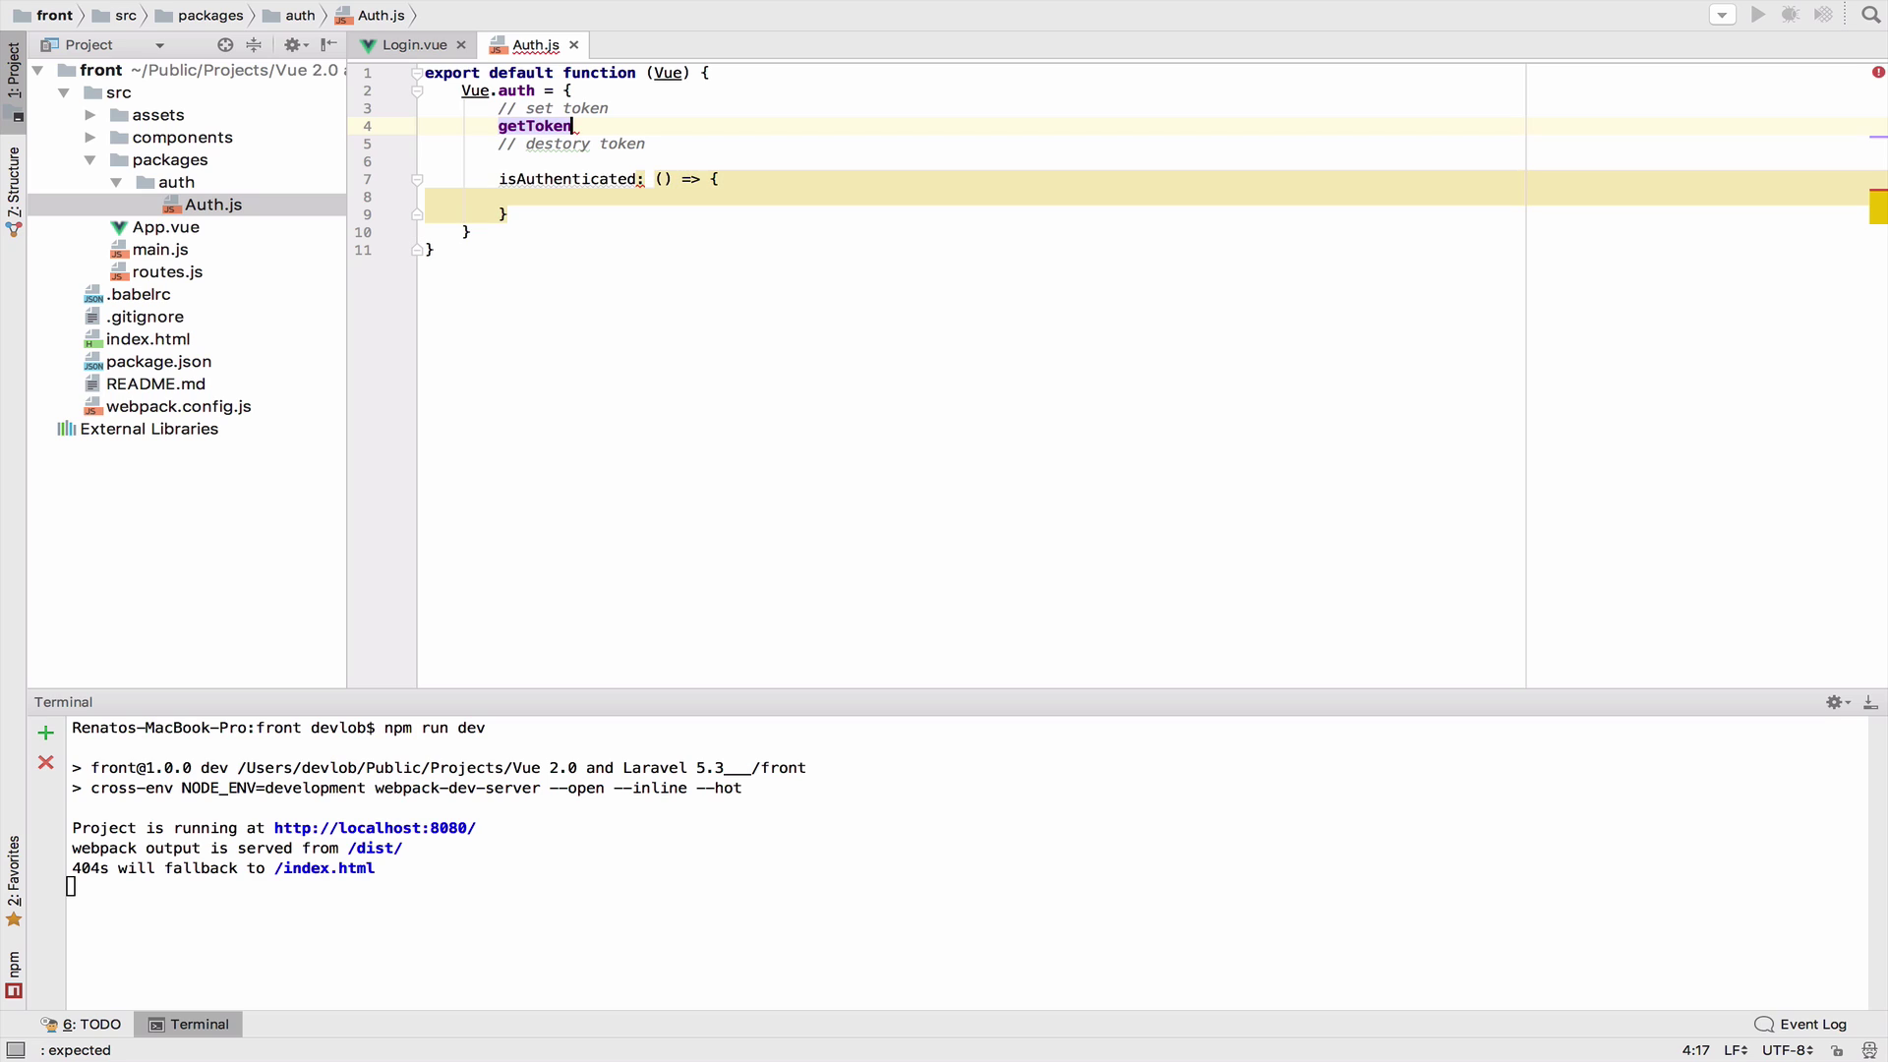
pyautogui.write(': () => {')
pyautogui.press('Return')
pyautogui.write('},')
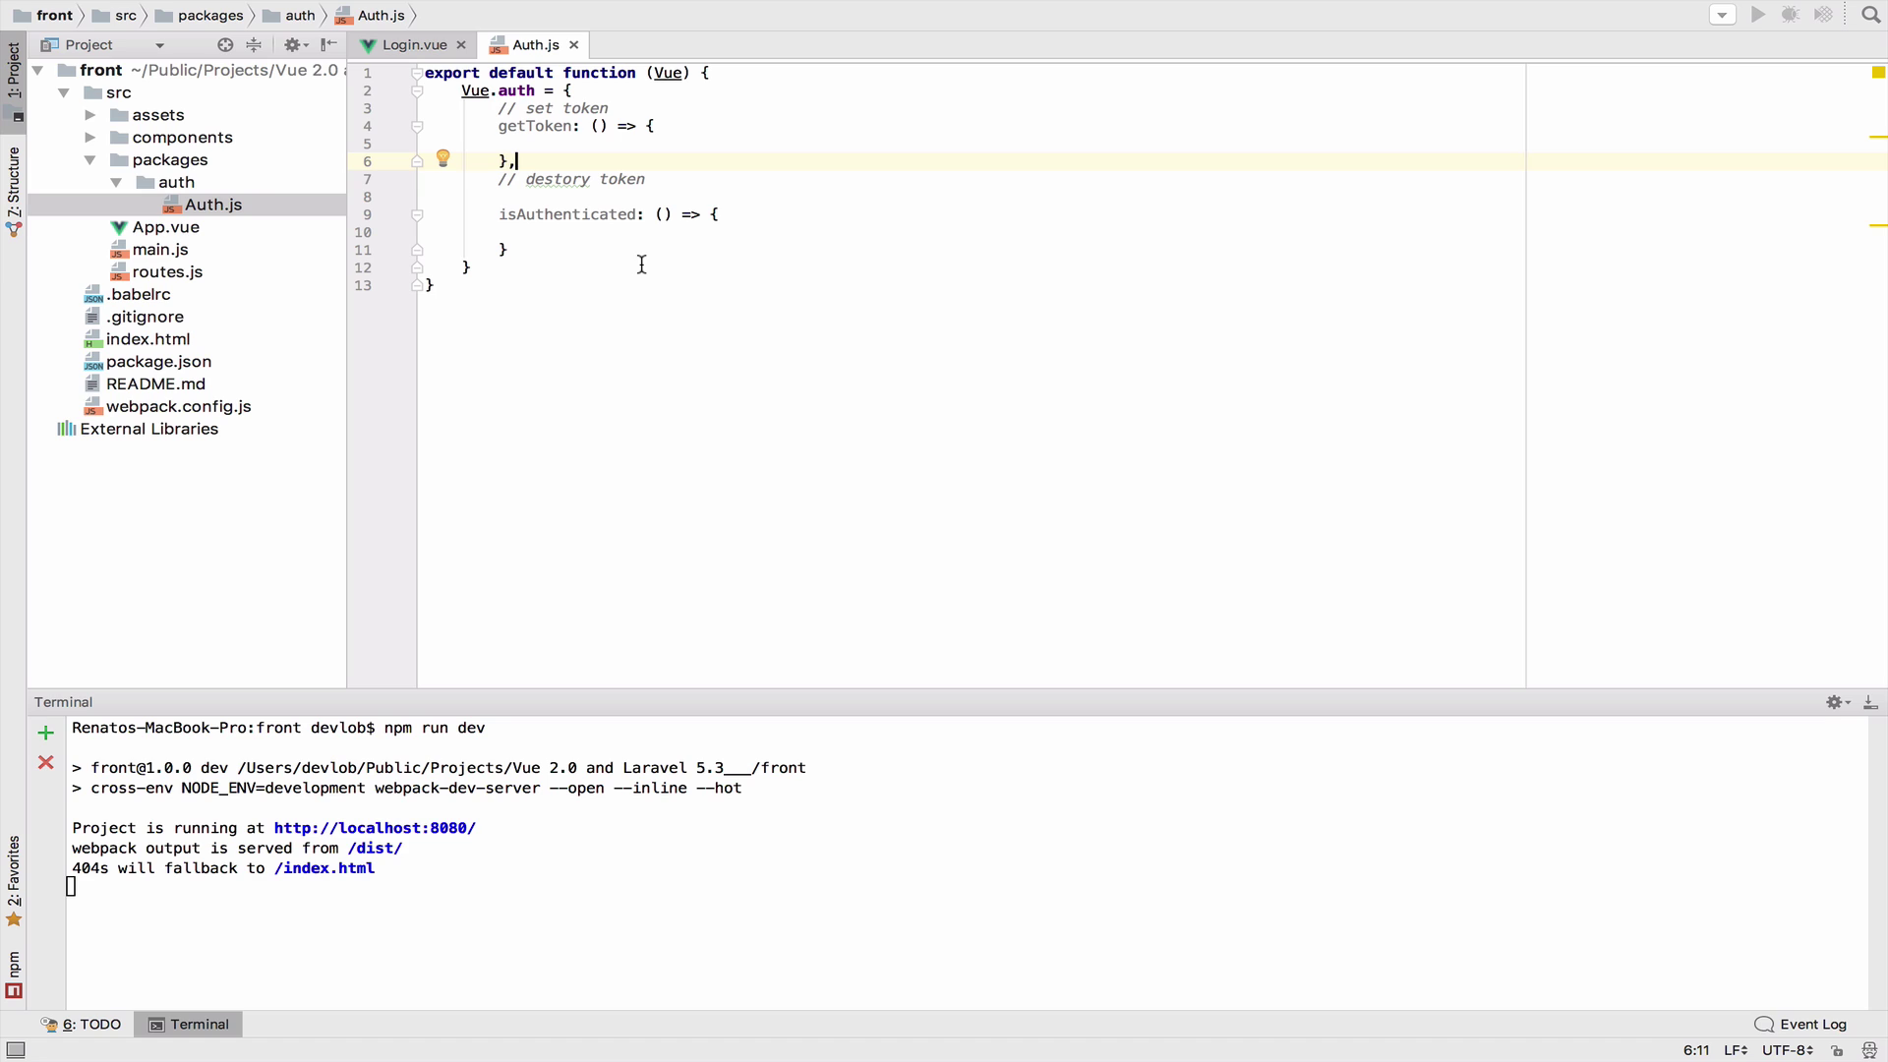
# Make isAuthenticated return true if this.getToken() succeeds, else false.
pyautogui.click(582, 231)
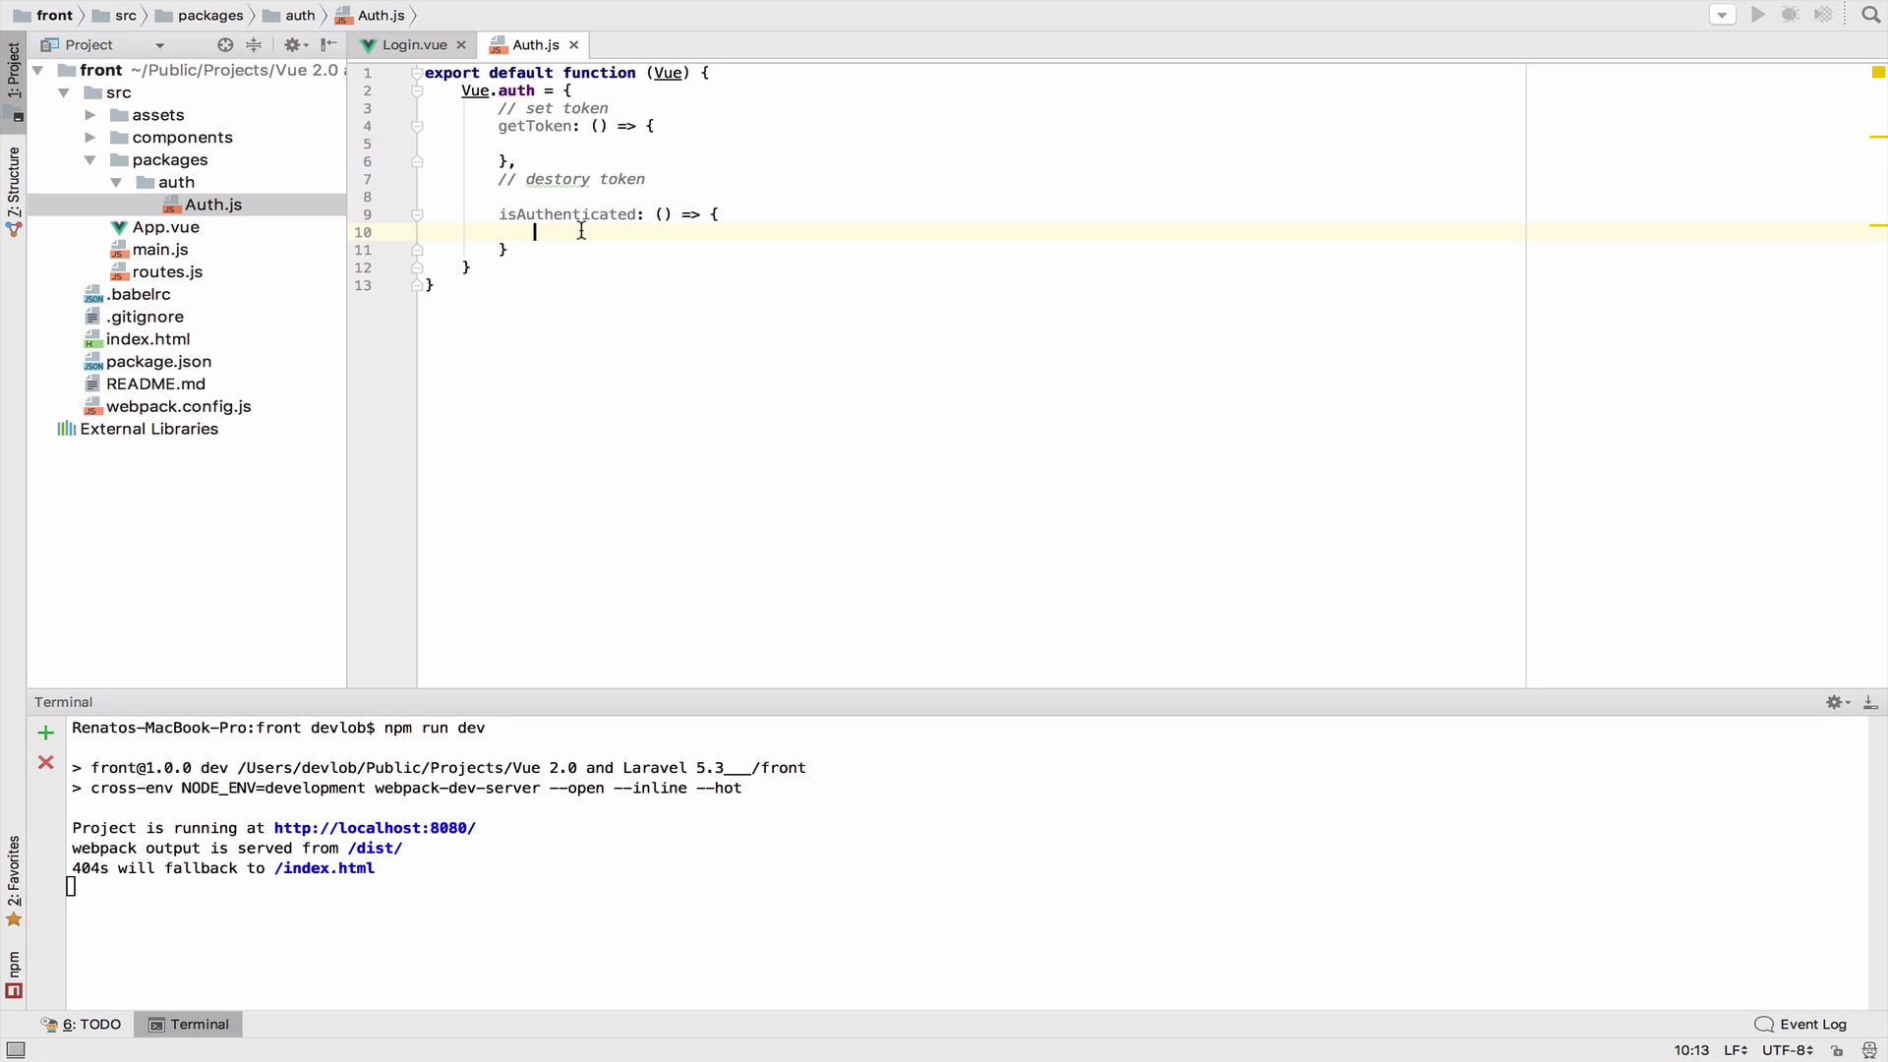
pyautogui.write('if(this.get')
pyautogui.press('Return')
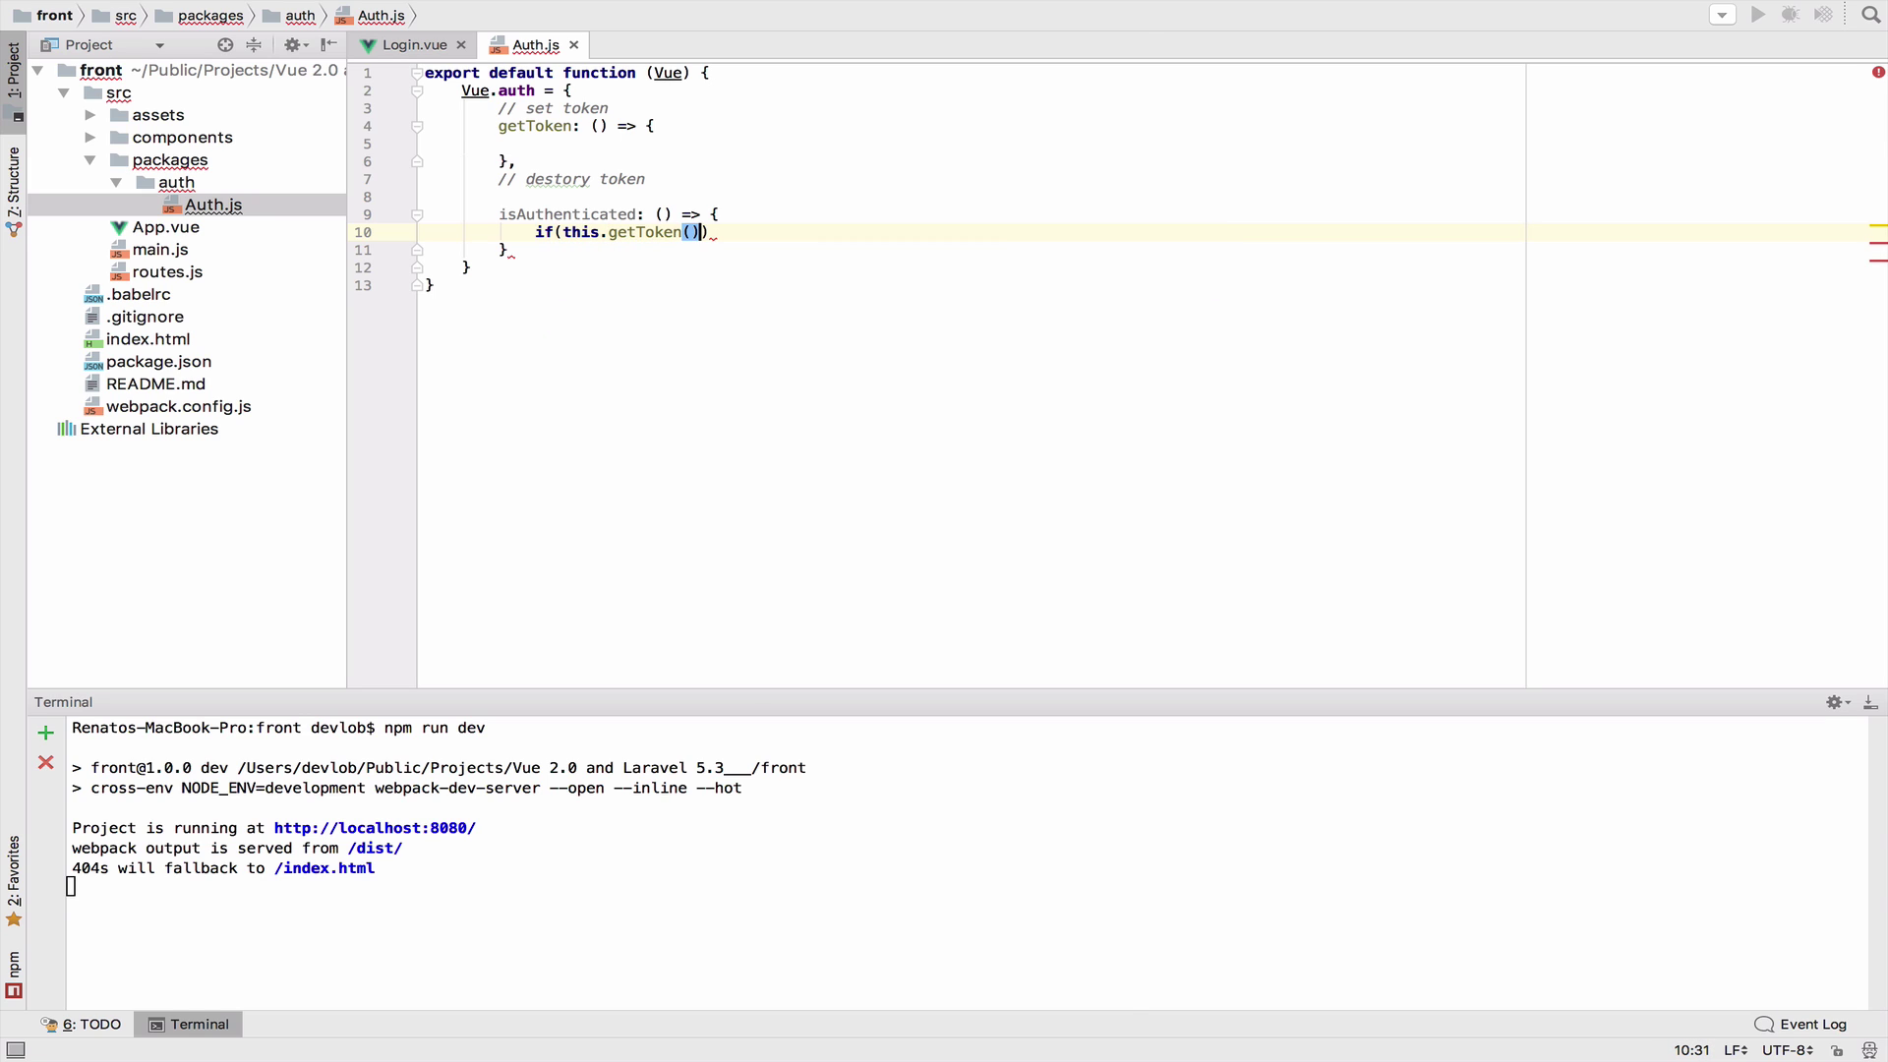
pyautogui.press('Right')
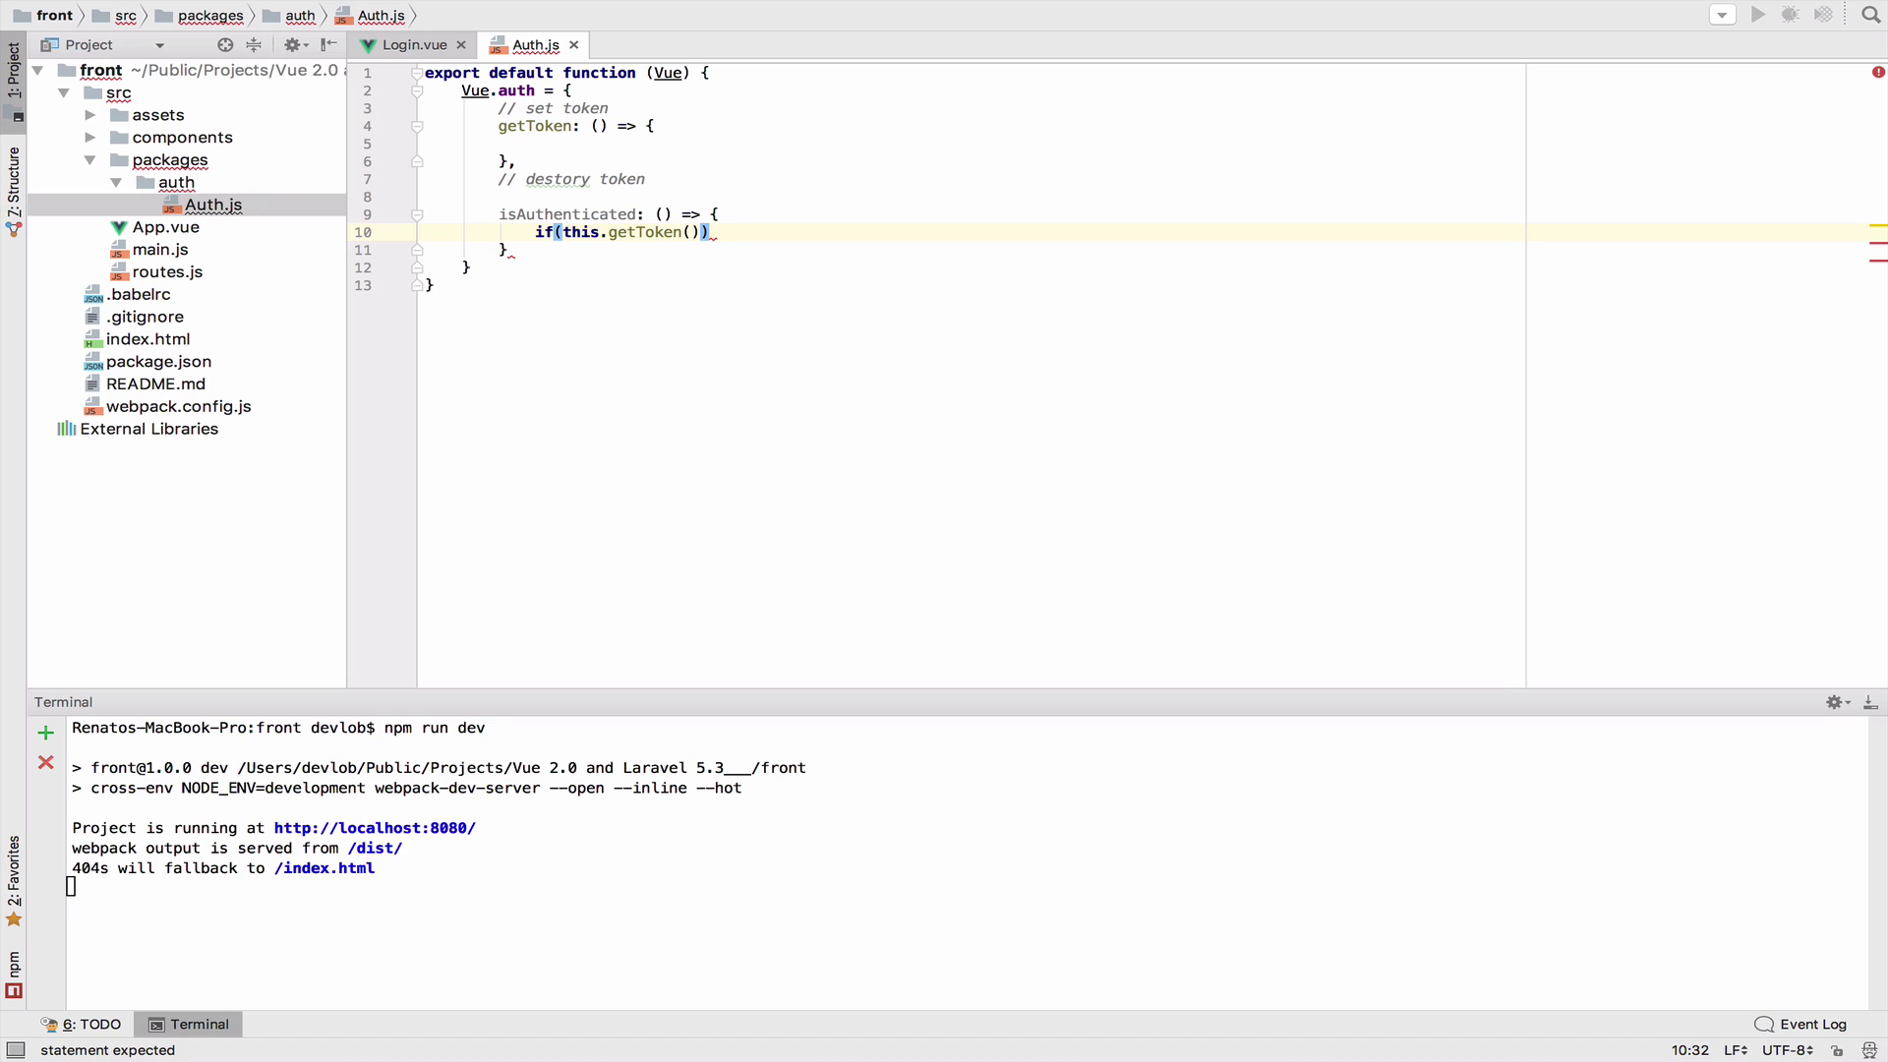
pyautogui.press('Return')
pyautogui.write('return true')
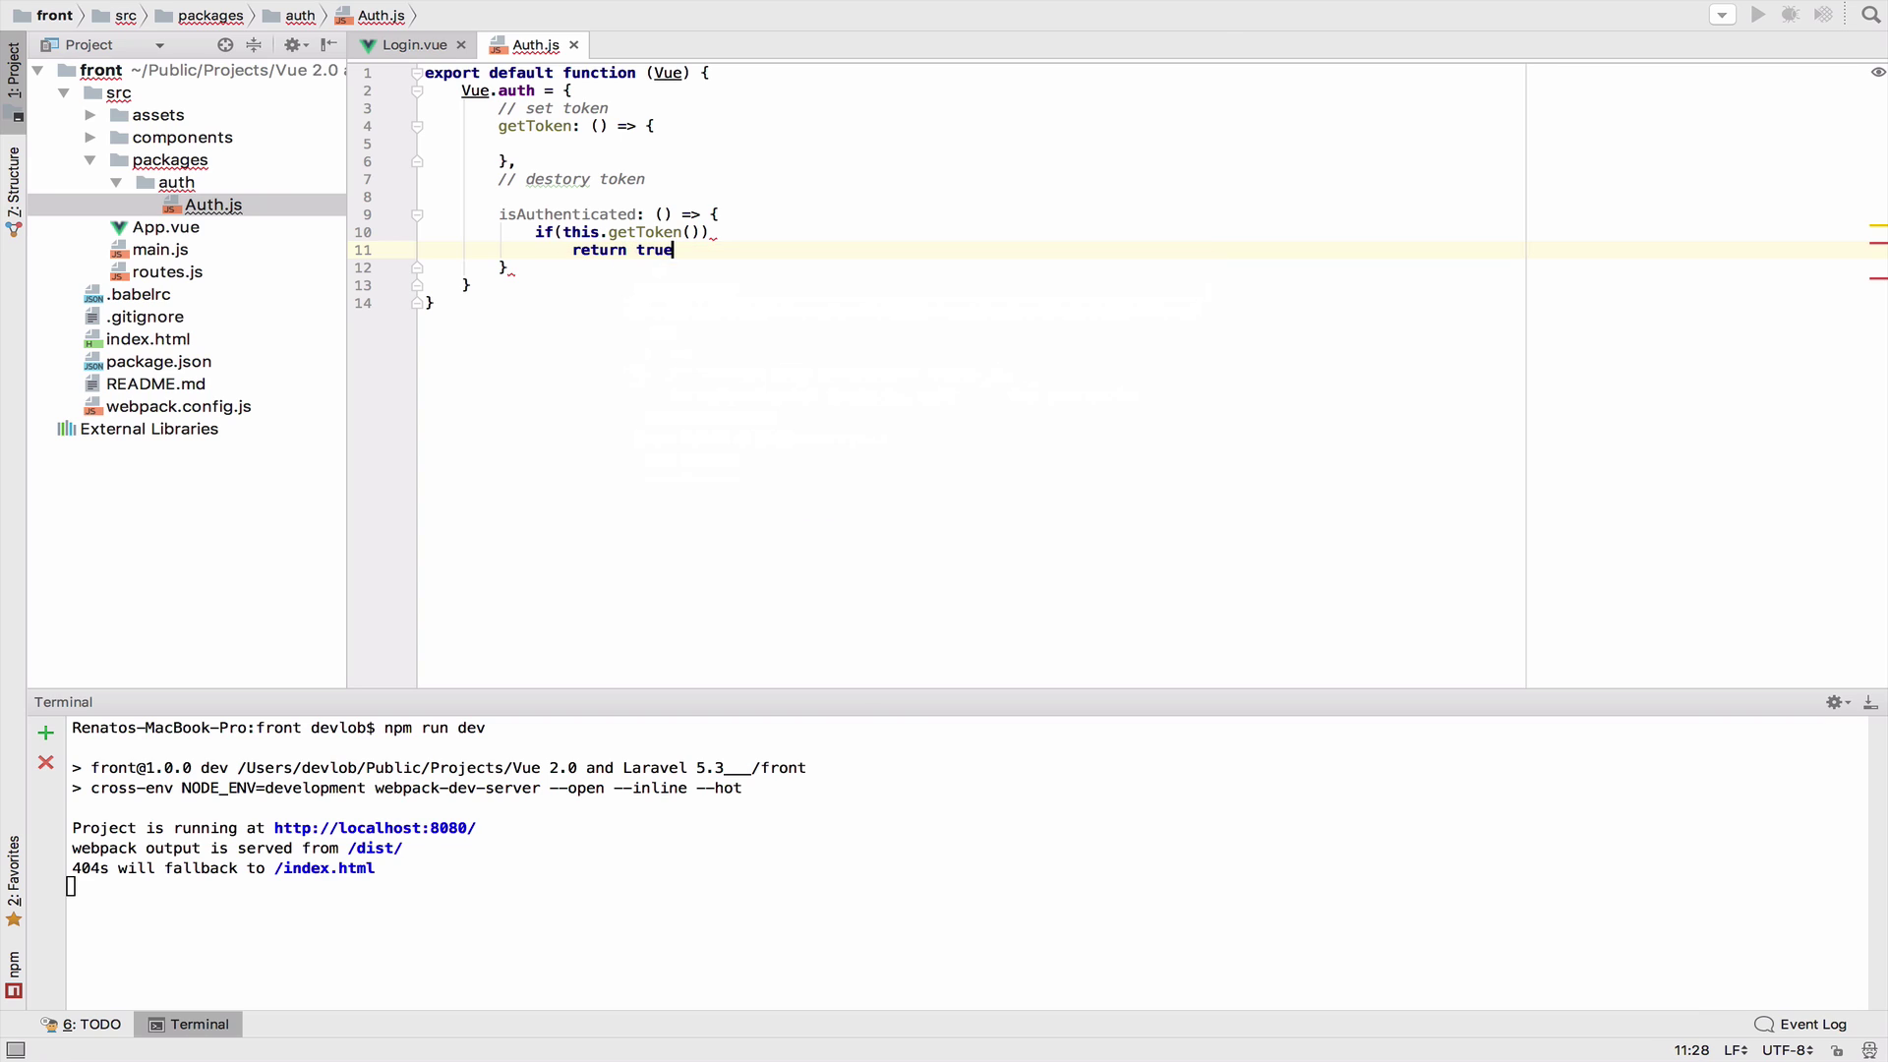
pyautogui.press('Return')
pyautogui.write('else')
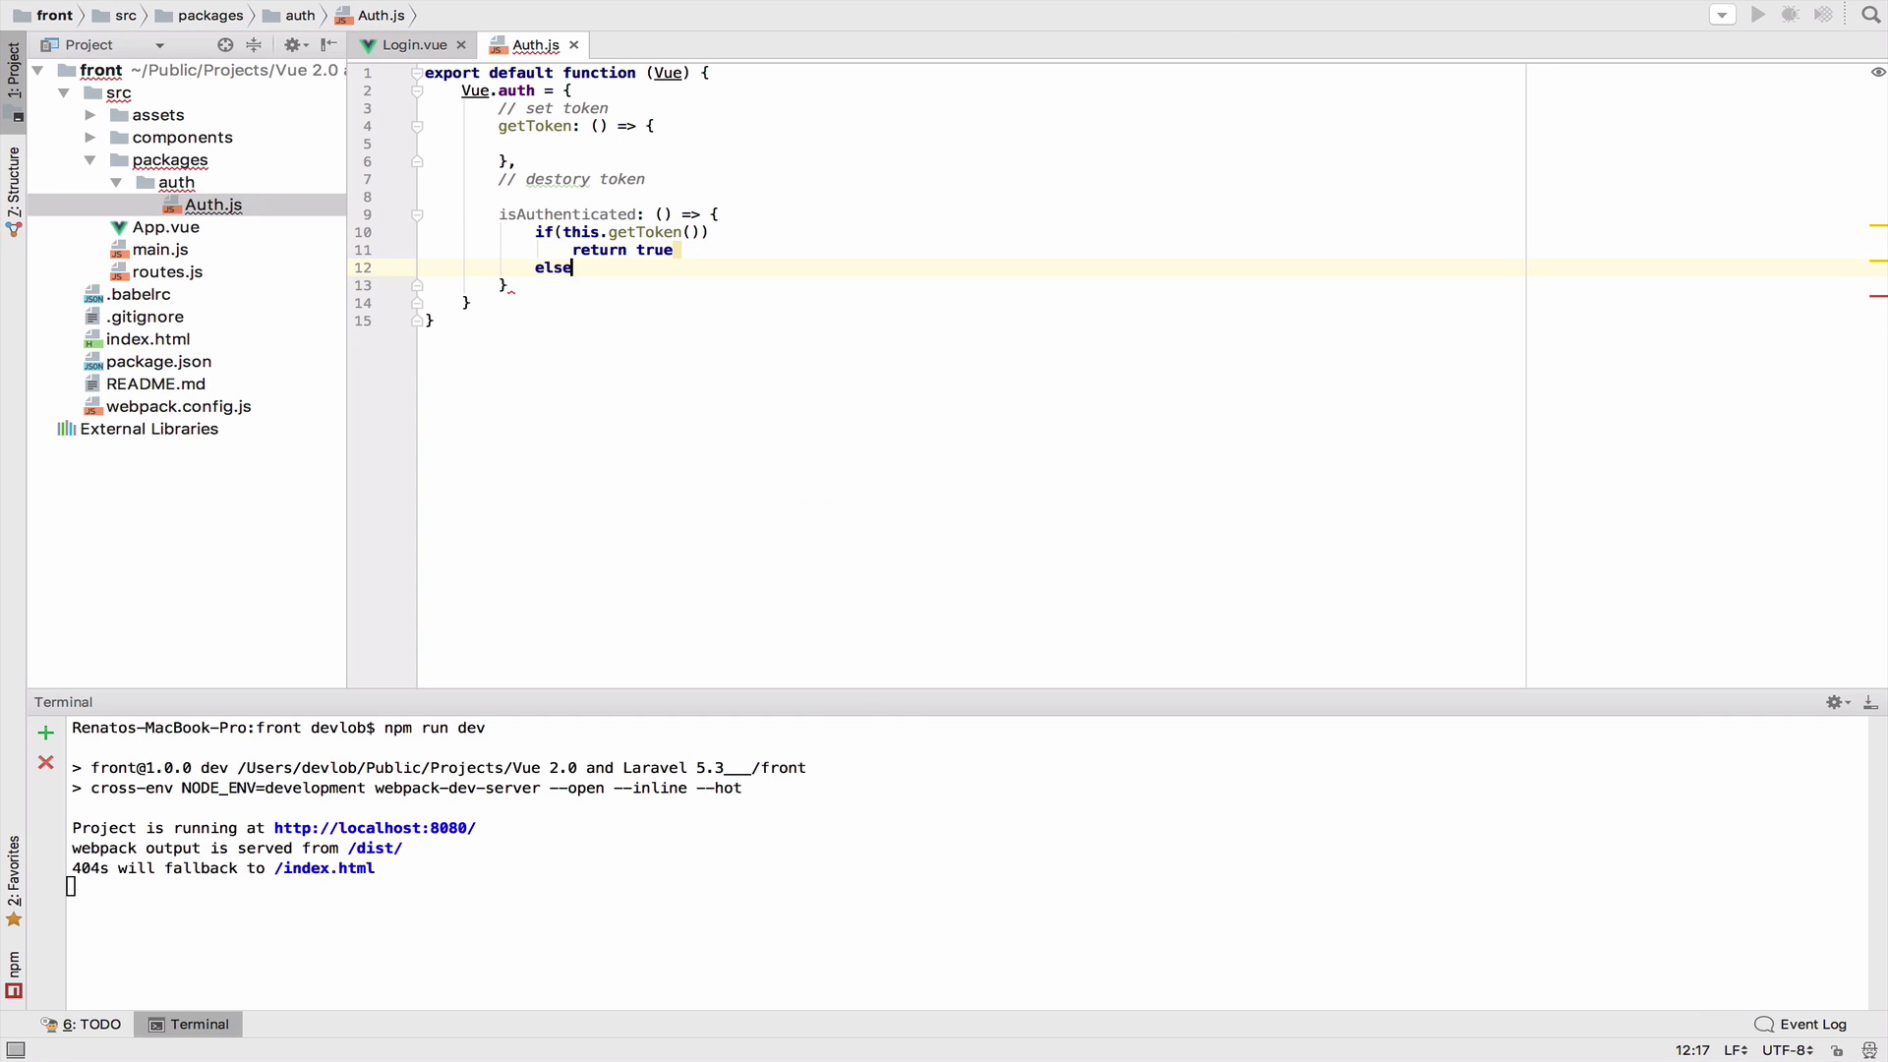
pyautogui.press('Return')
pyautogui.write('return false')
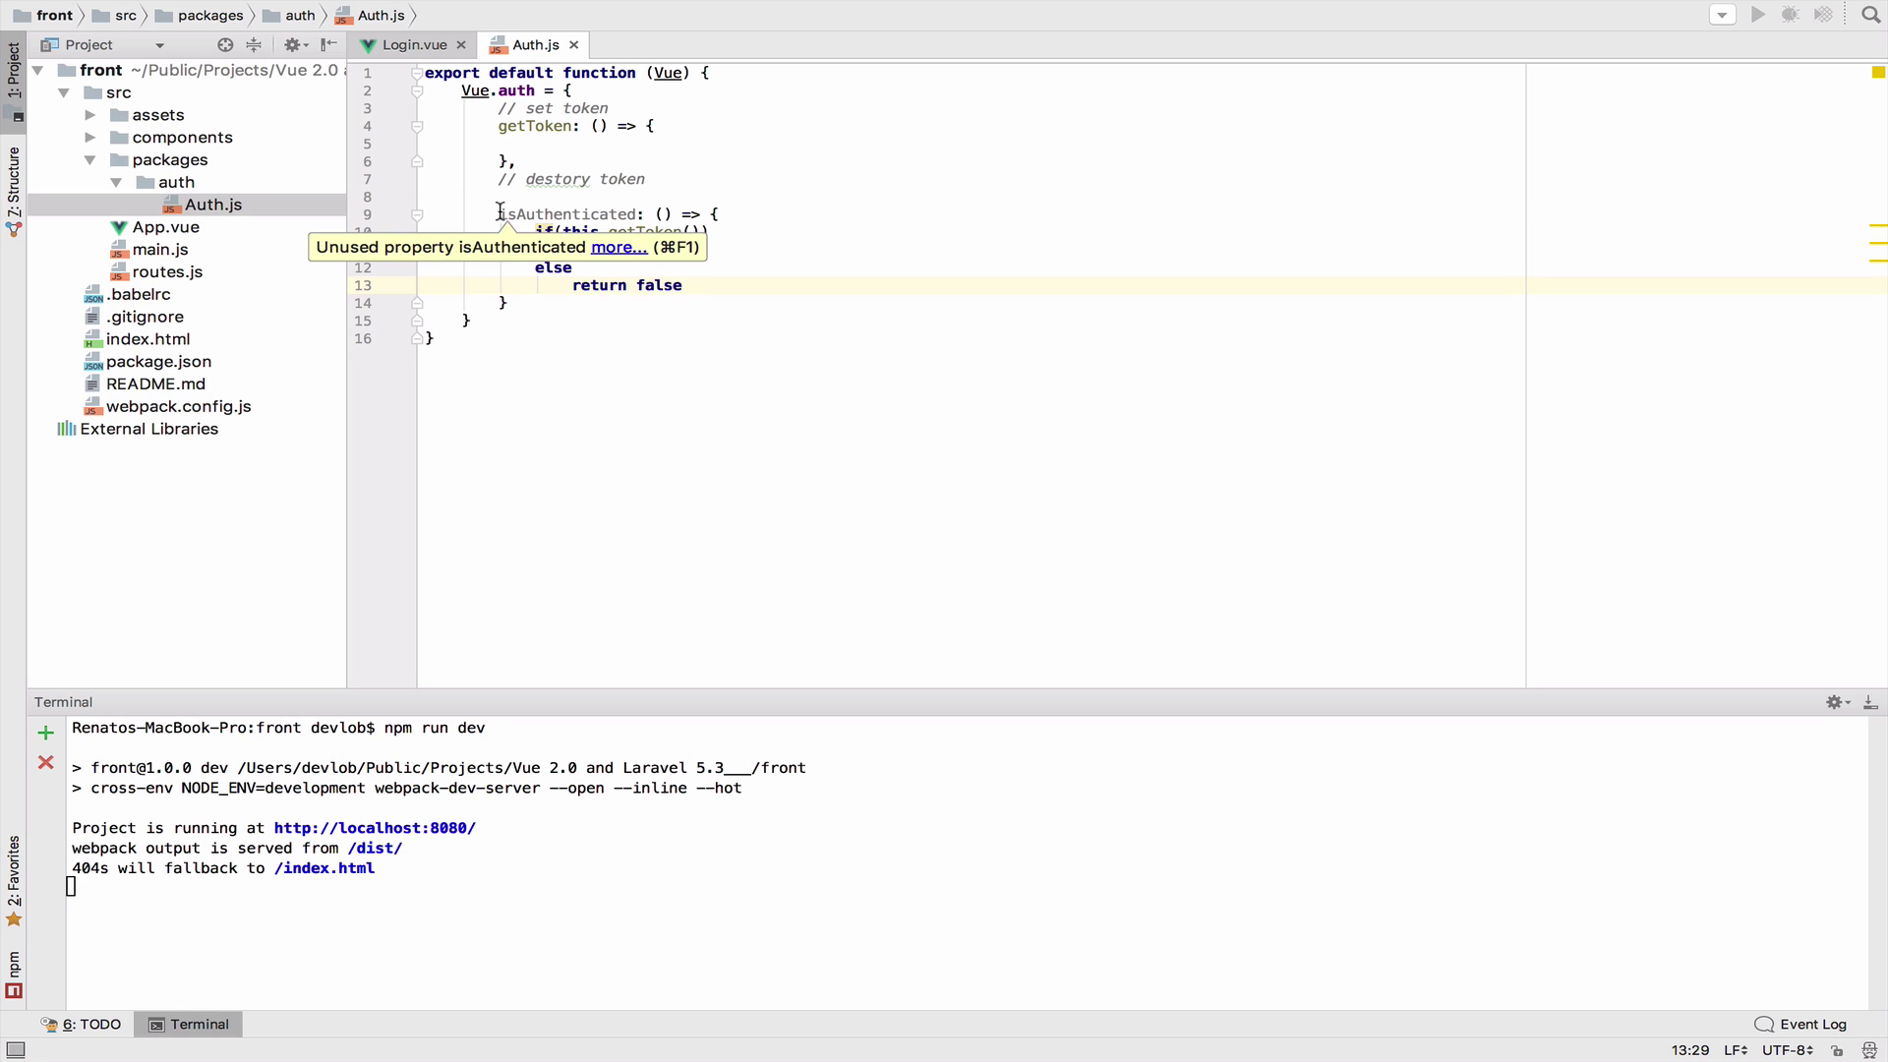
pyautogui.moveTo(499, 213); pyautogui.dragTo(585, 305)
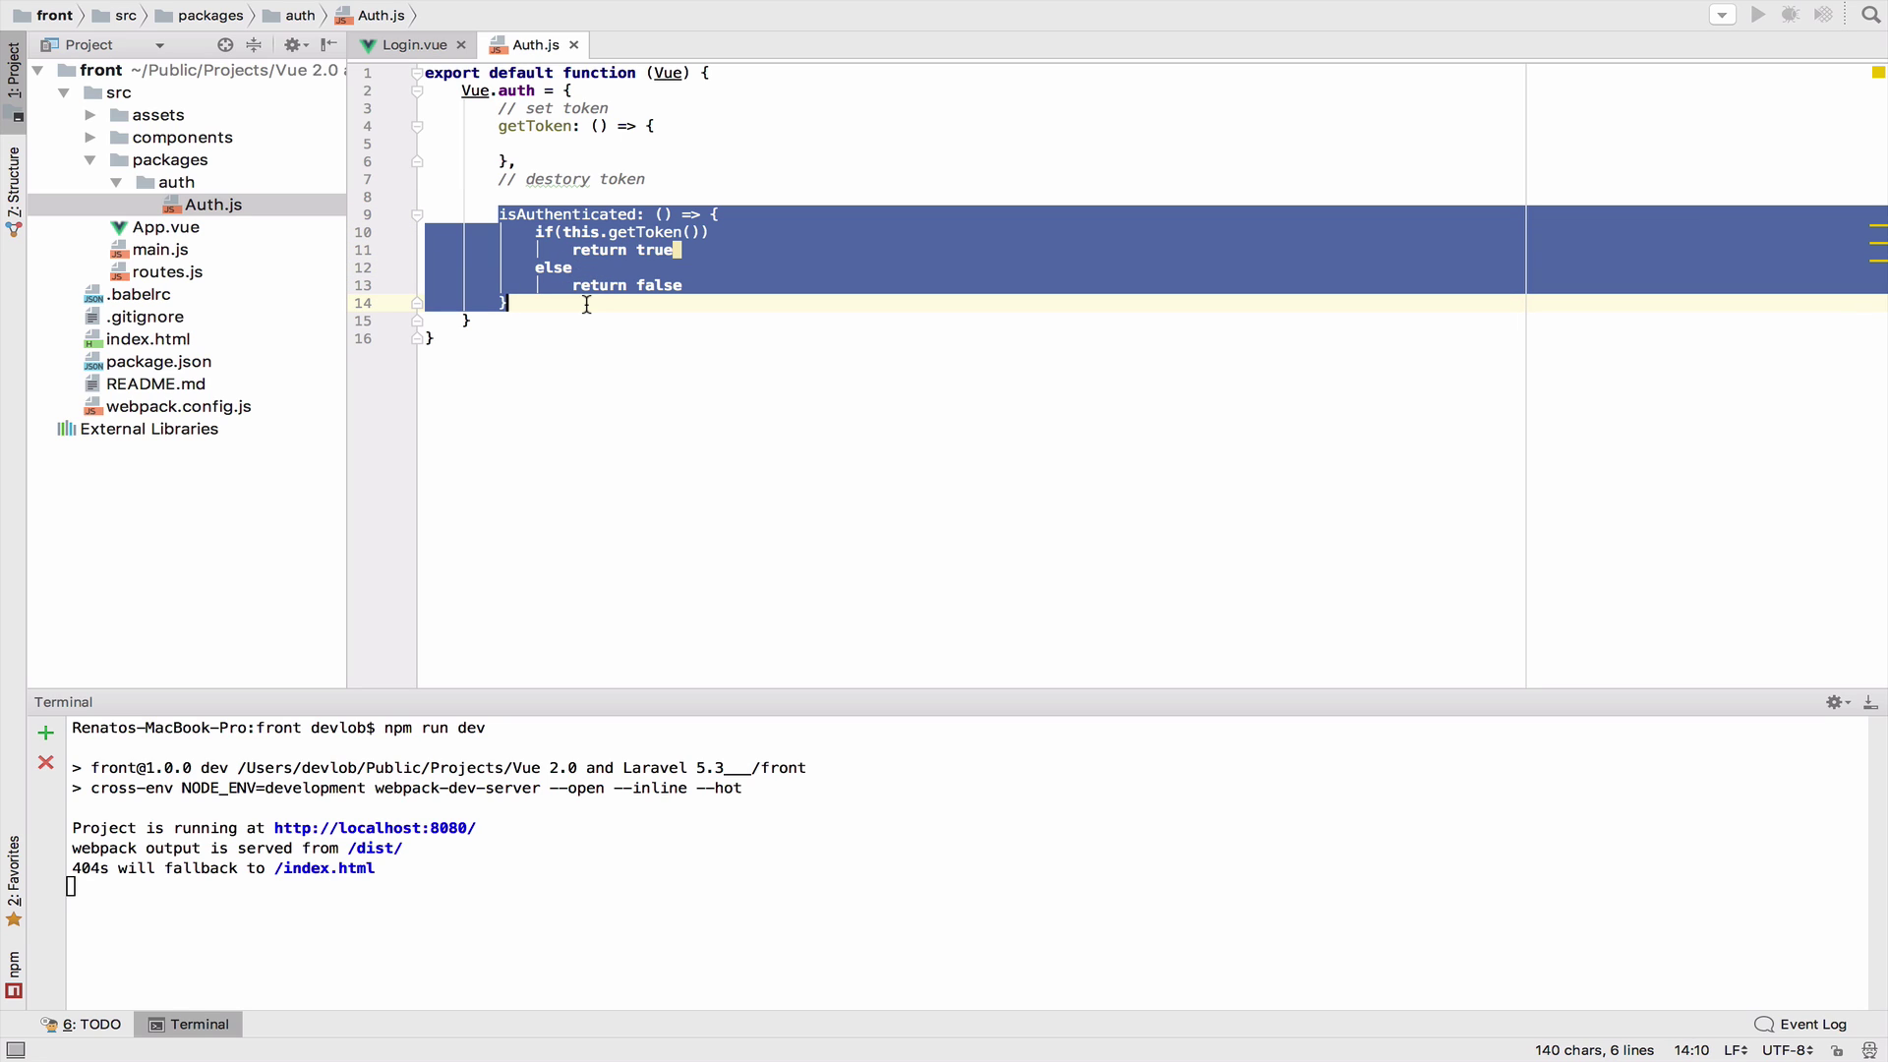
# Replace the '// set token' comment with an empty setToken: () => {}, function.
pyautogui.click(613, 107)
pyautogui.hotkey('shift', 'Home')
pyautogui.press('Return')
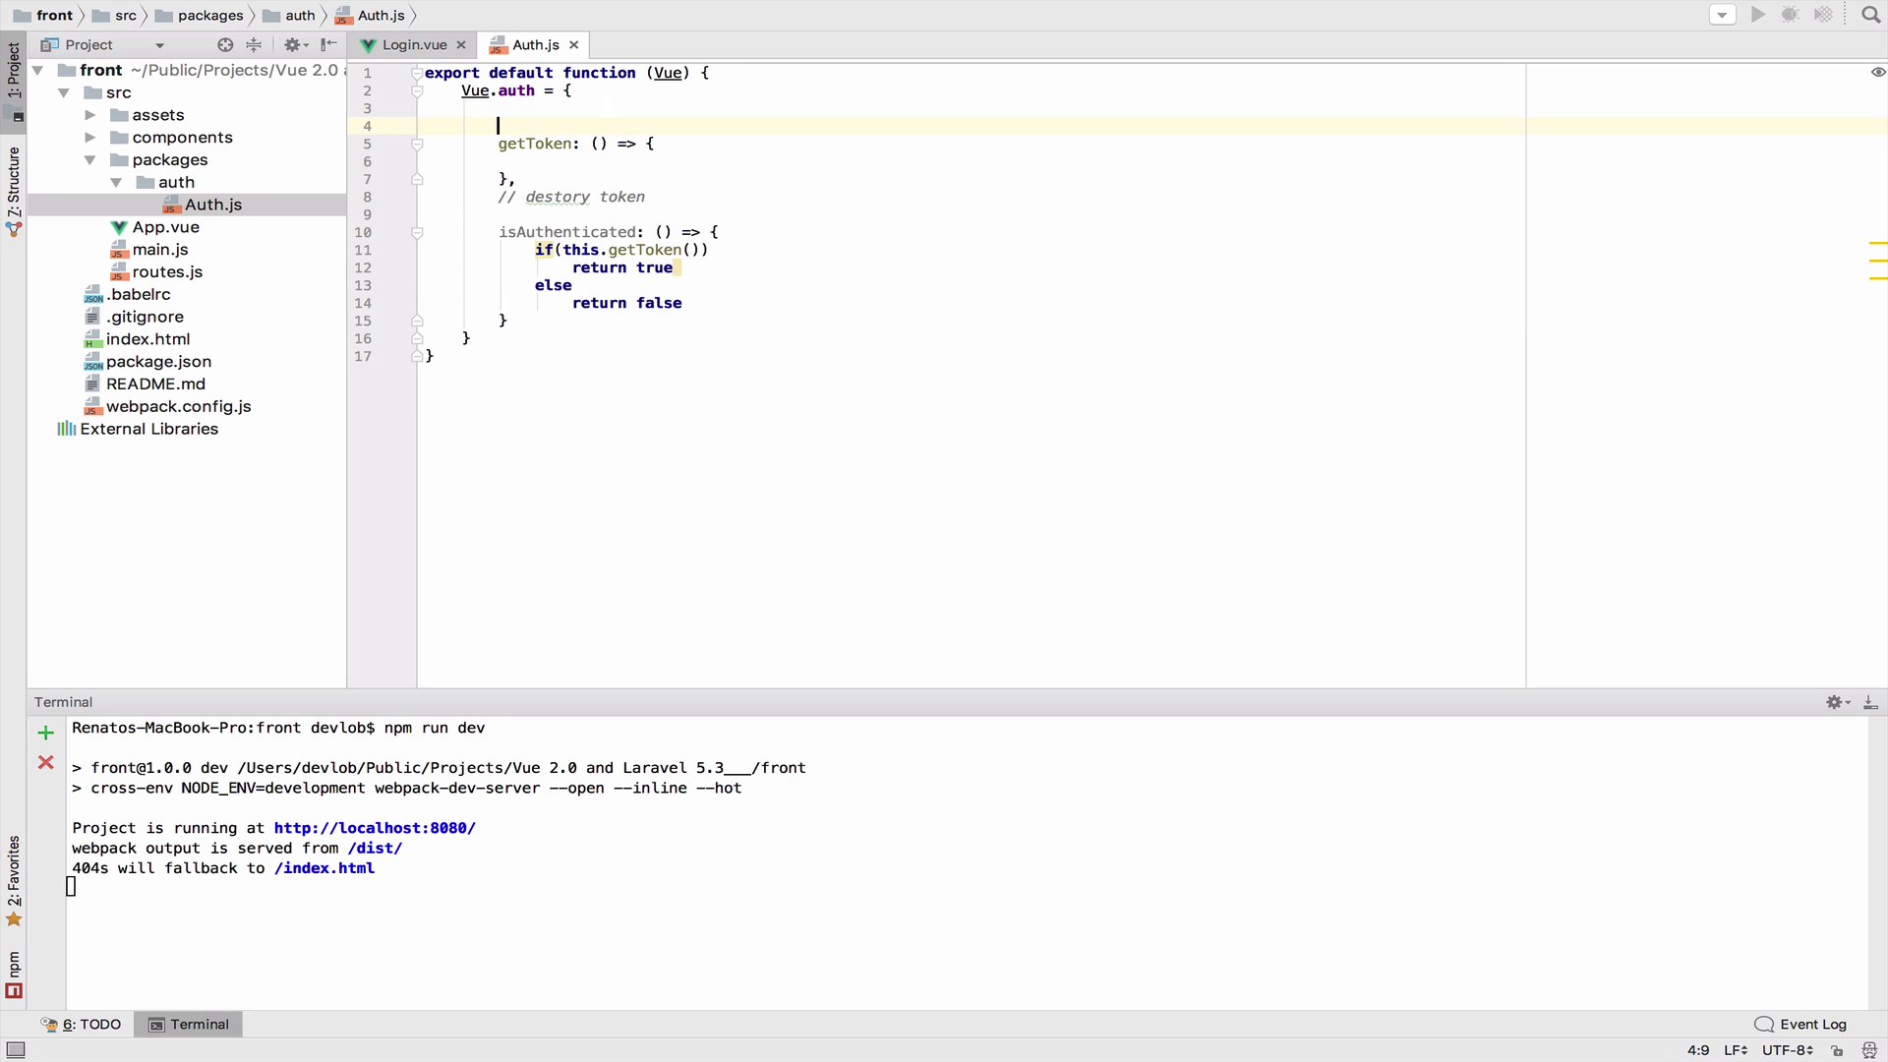
pyautogui.press('Up')
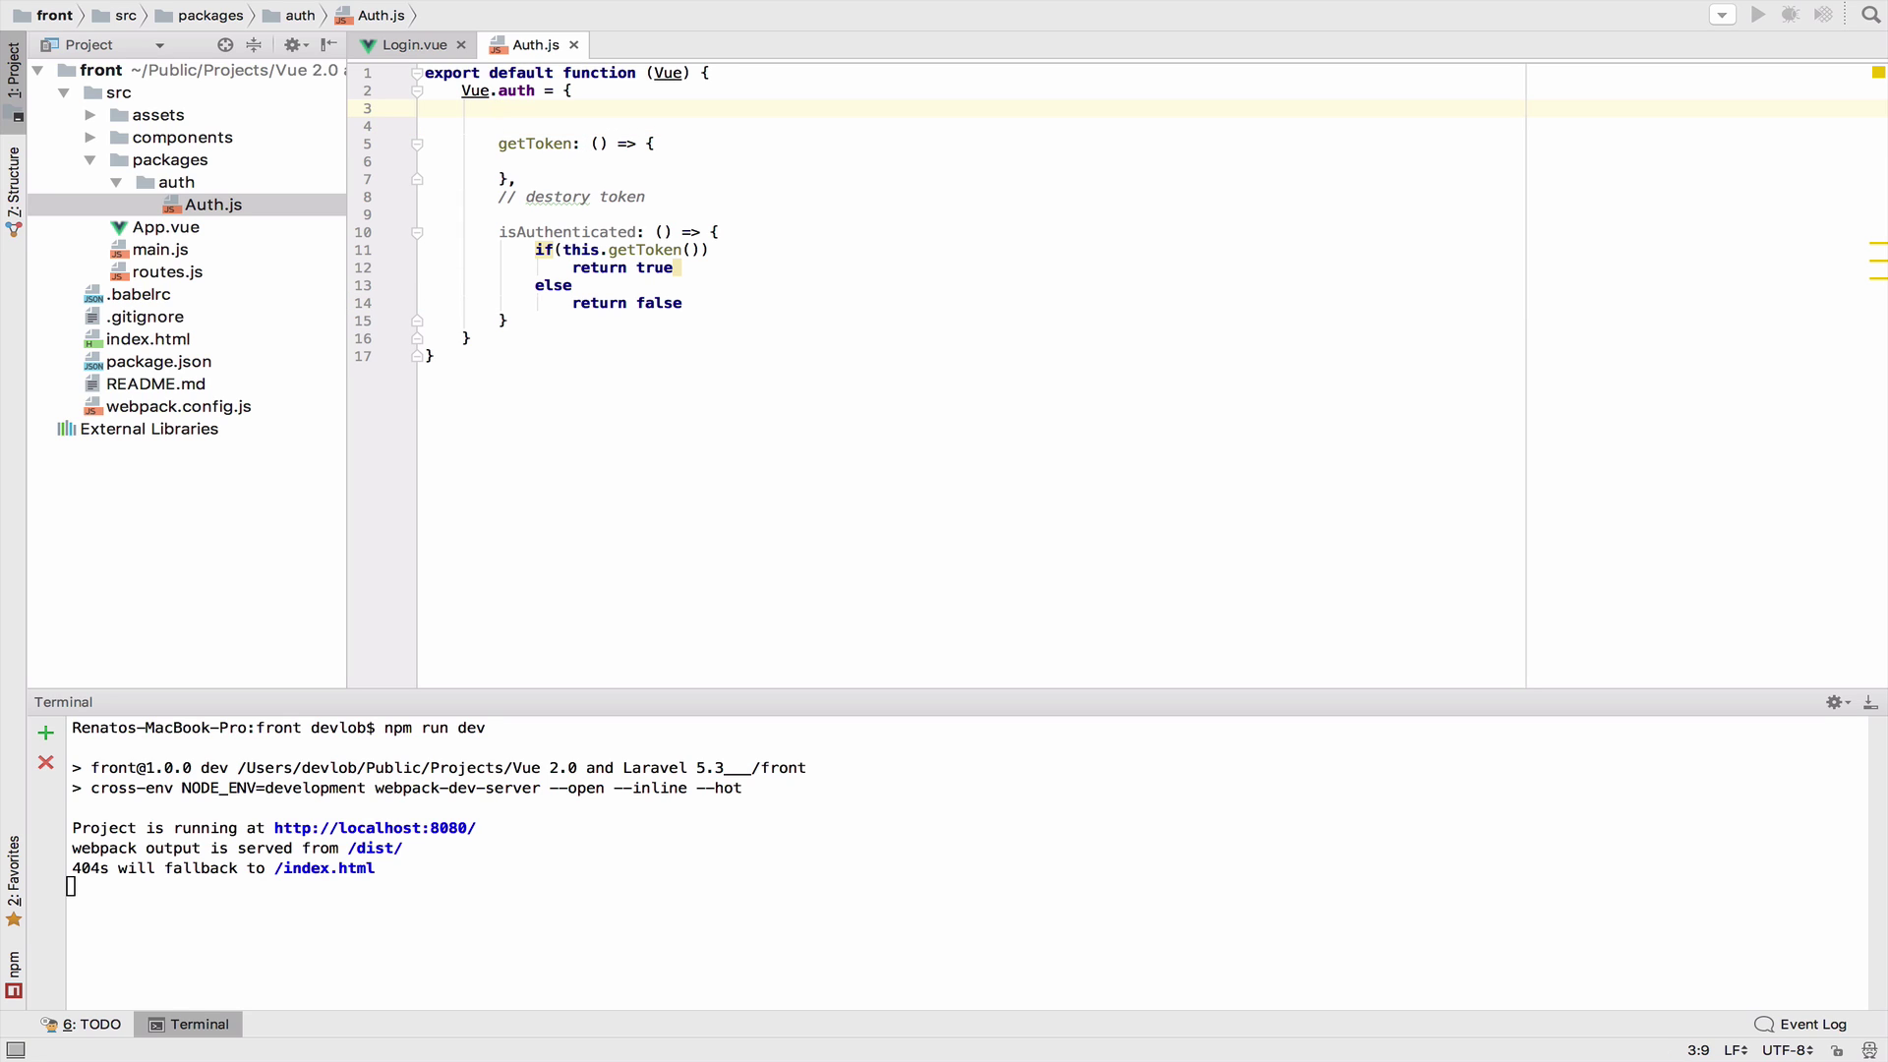
pyautogui.write('setToken:')
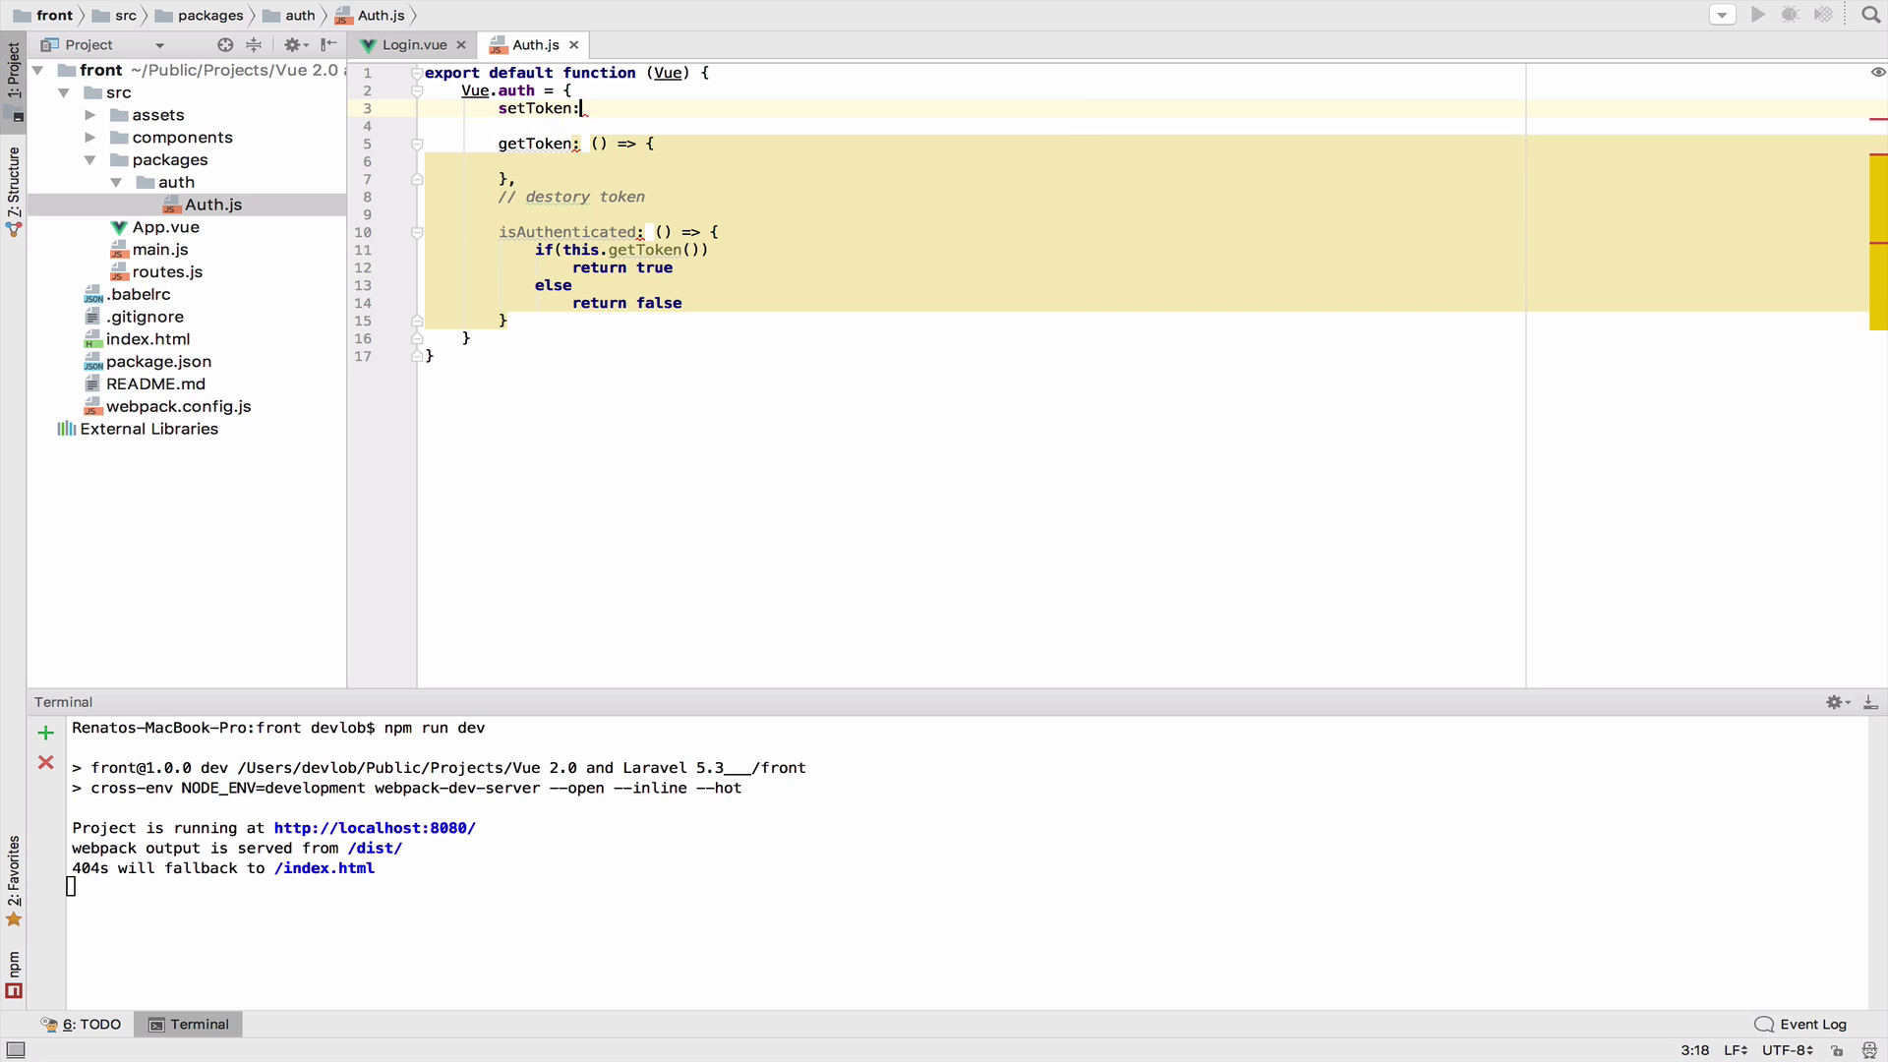
pyautogui.write(' () => {')
pyautogui.press('Return')
pyautogui.write(',')
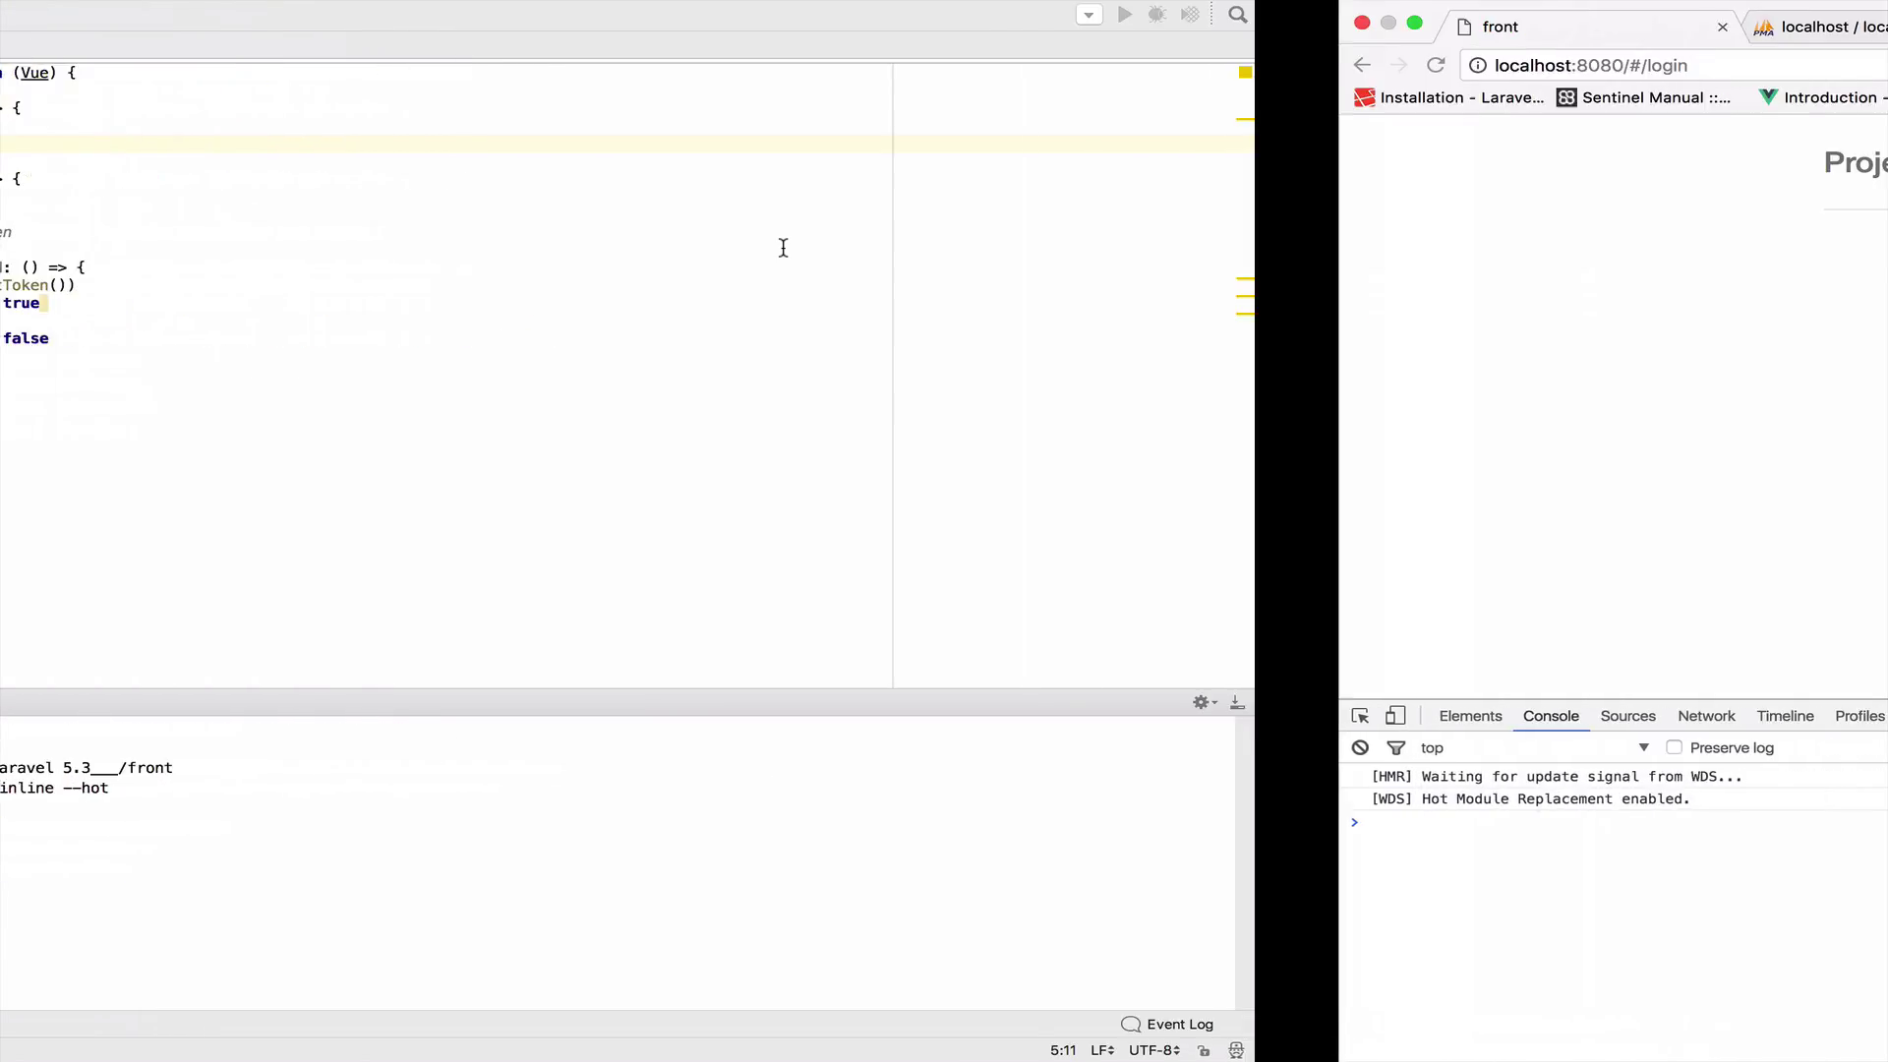
# Copy the first user's email from the users table in phpMyAdmin.
pyautogui.hotkey('ctrl', 'Right')
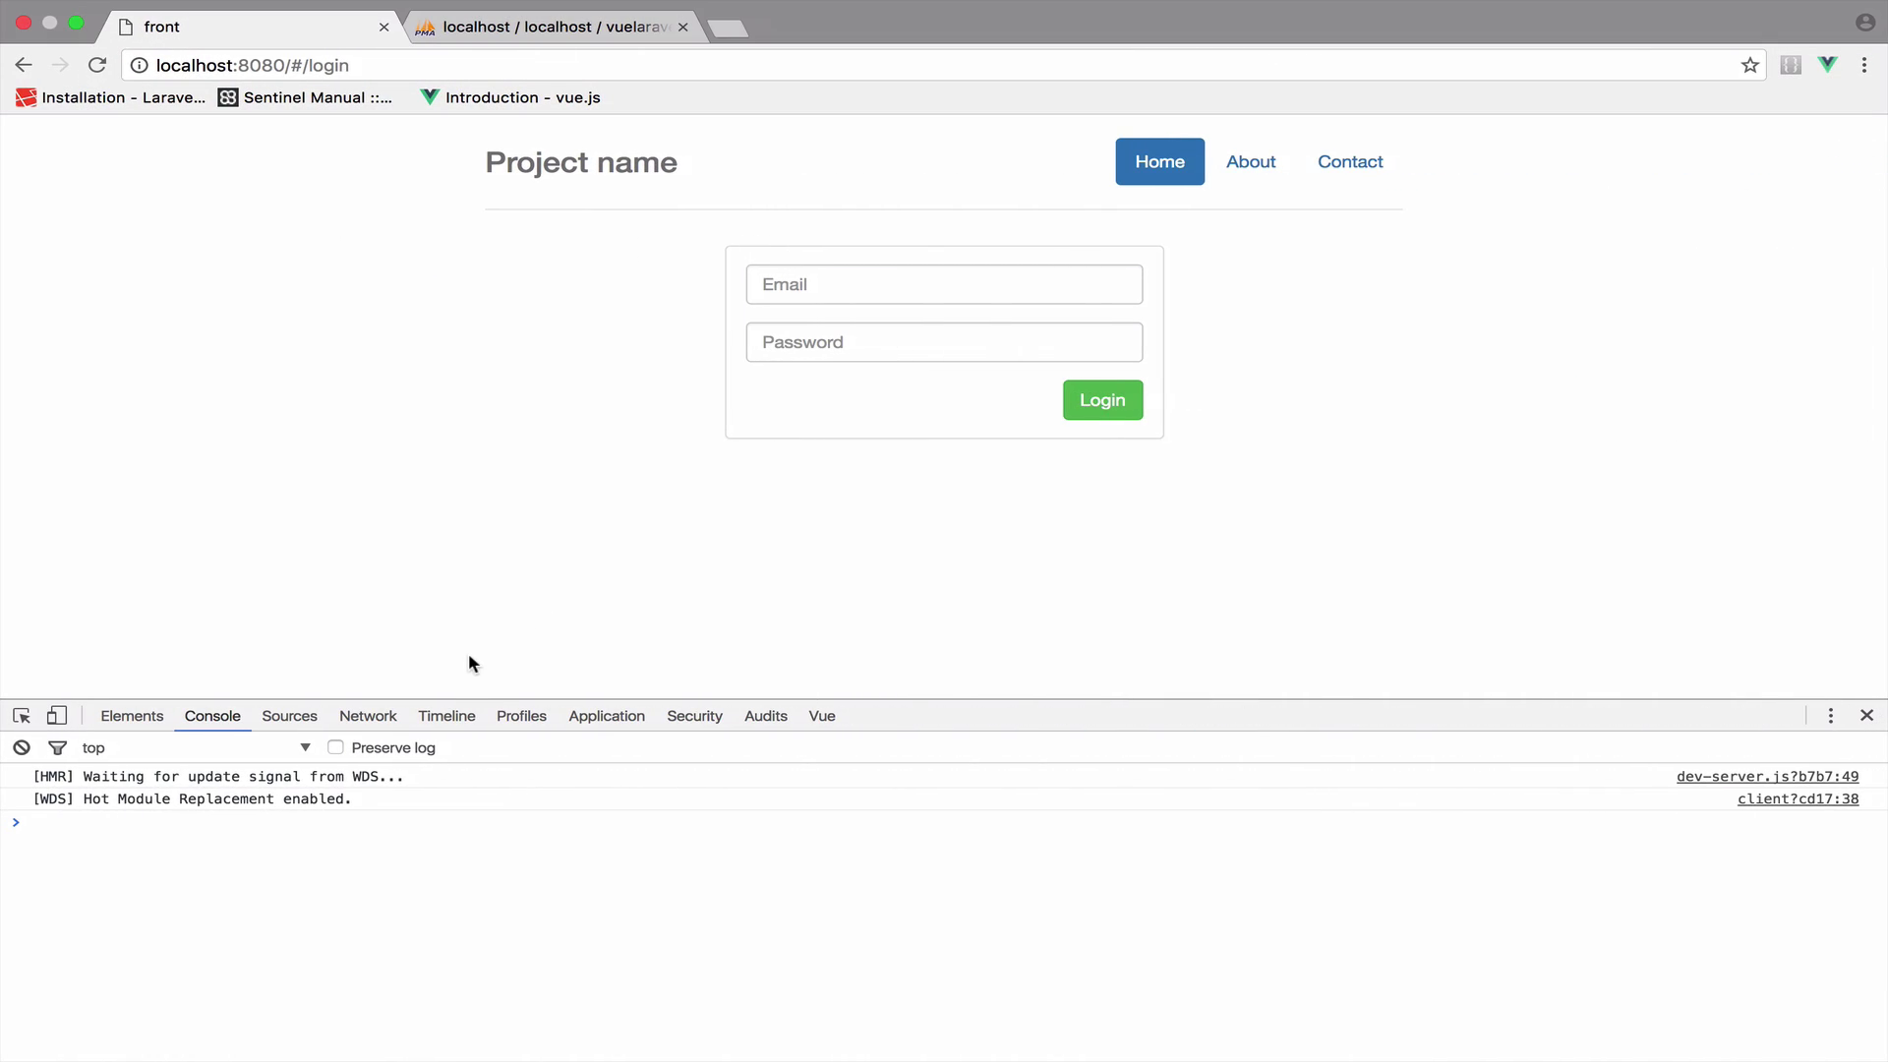
pyautogui.click(590, 29)
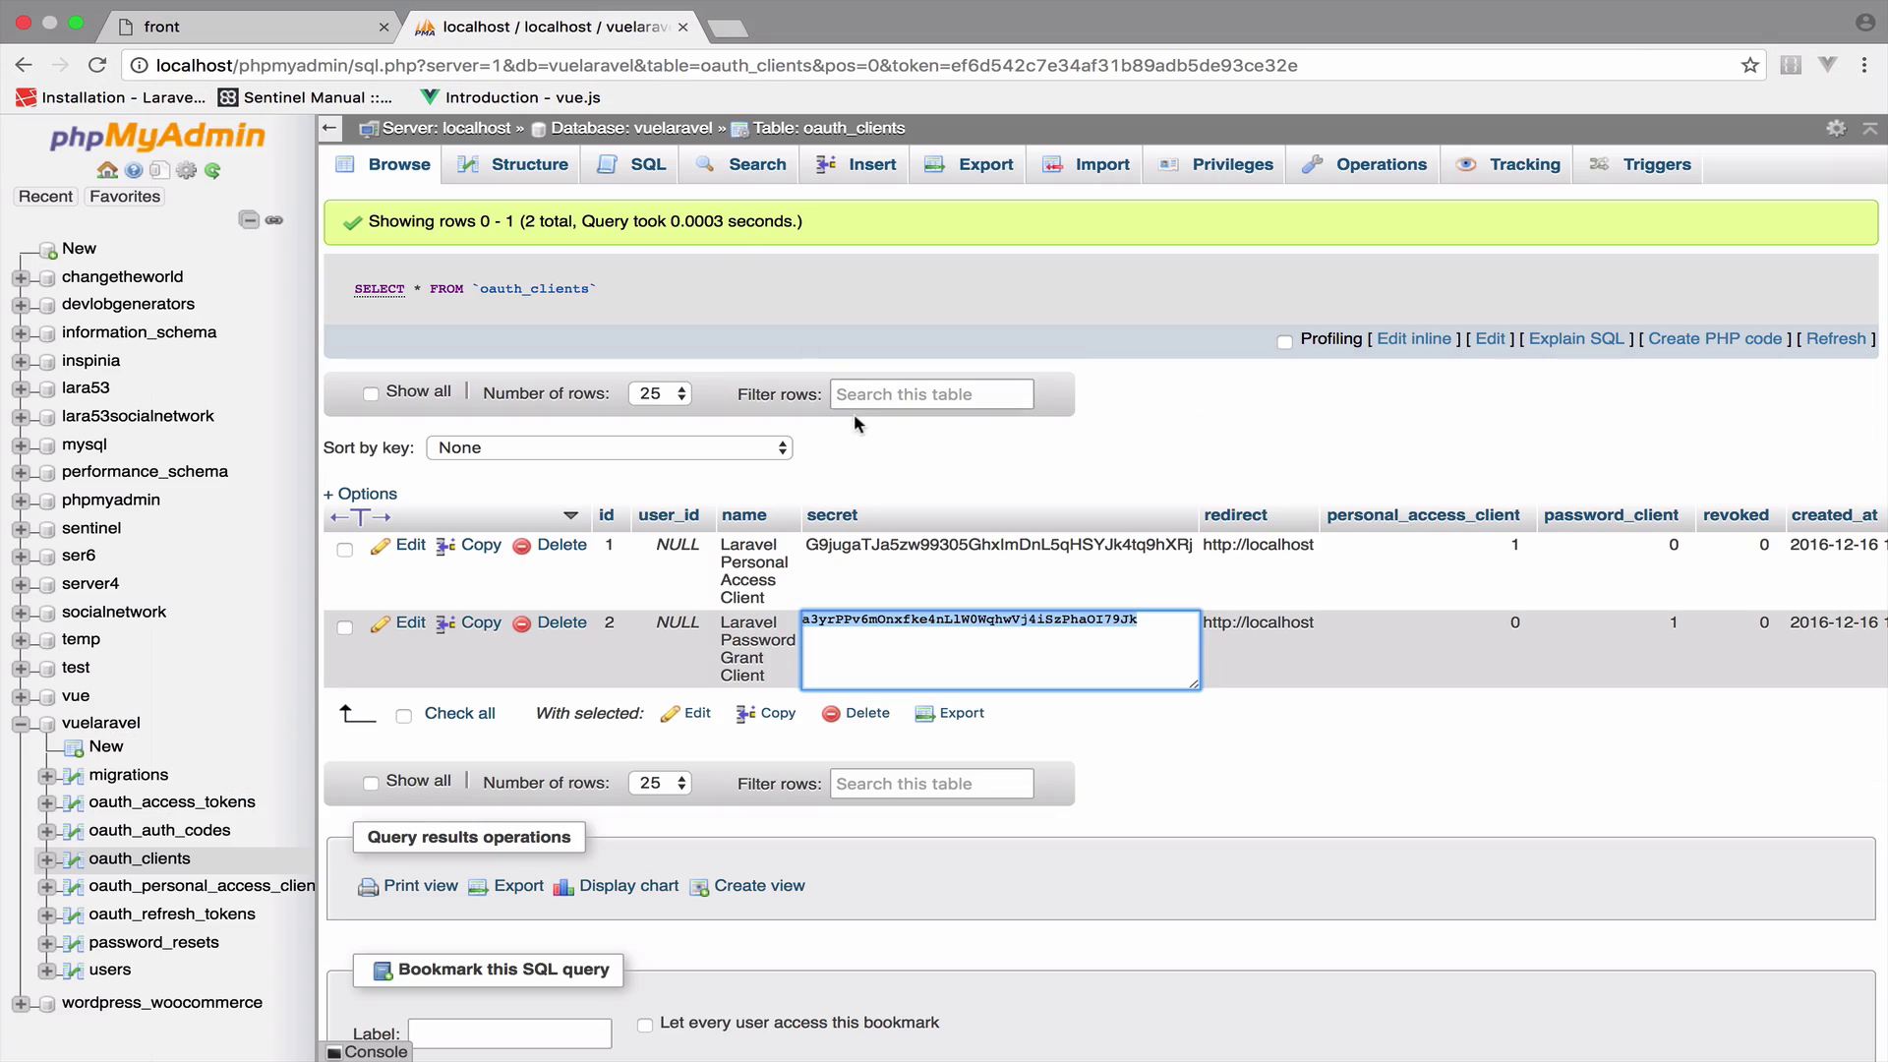
pyautogui.click(109, 969)
pyautogui.doubleClick(915, 545)
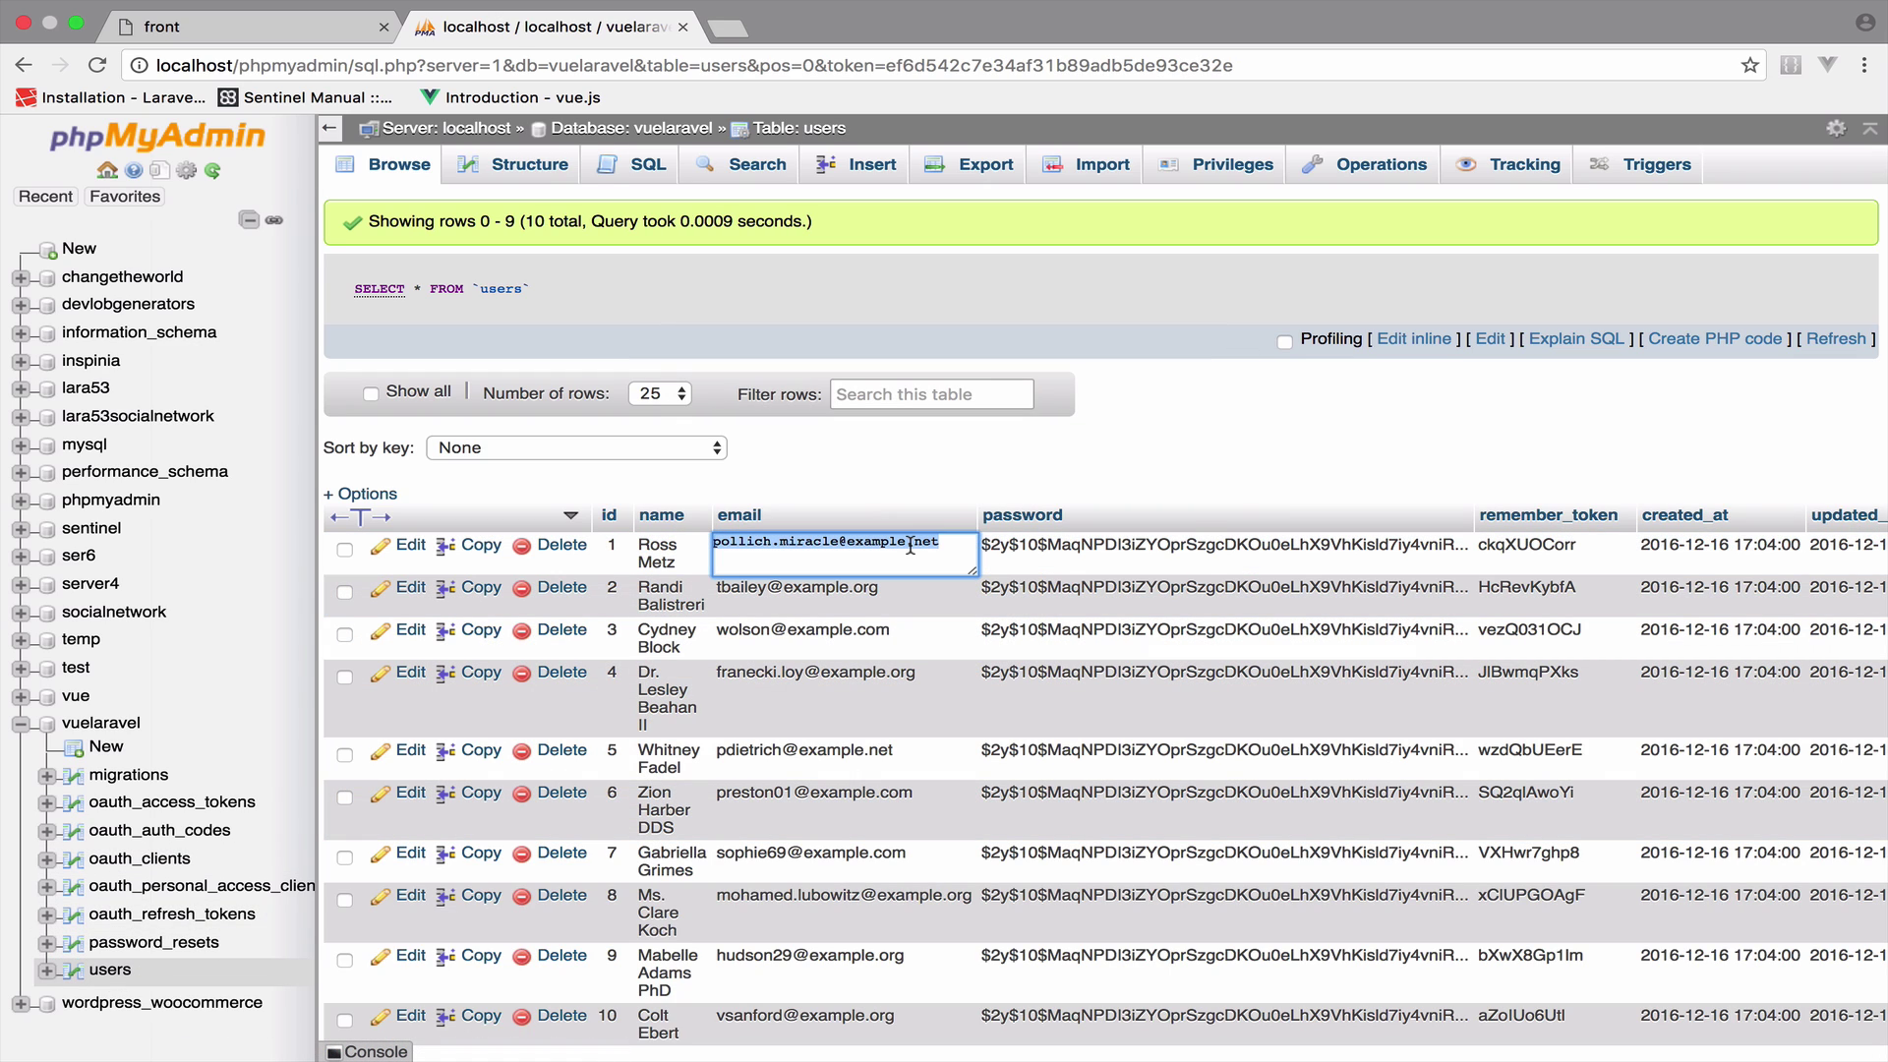
pyautogui.hotkey('ctrl', 'c')
# Submit the app's login form with the copied email and the password.
pyautogui.click(252, 28)
pyautogui.click(827, 285)
pyautogui.hotkey('ctrl', 'v')
pyautogui.press('Tab')
pyautogui.write('s')
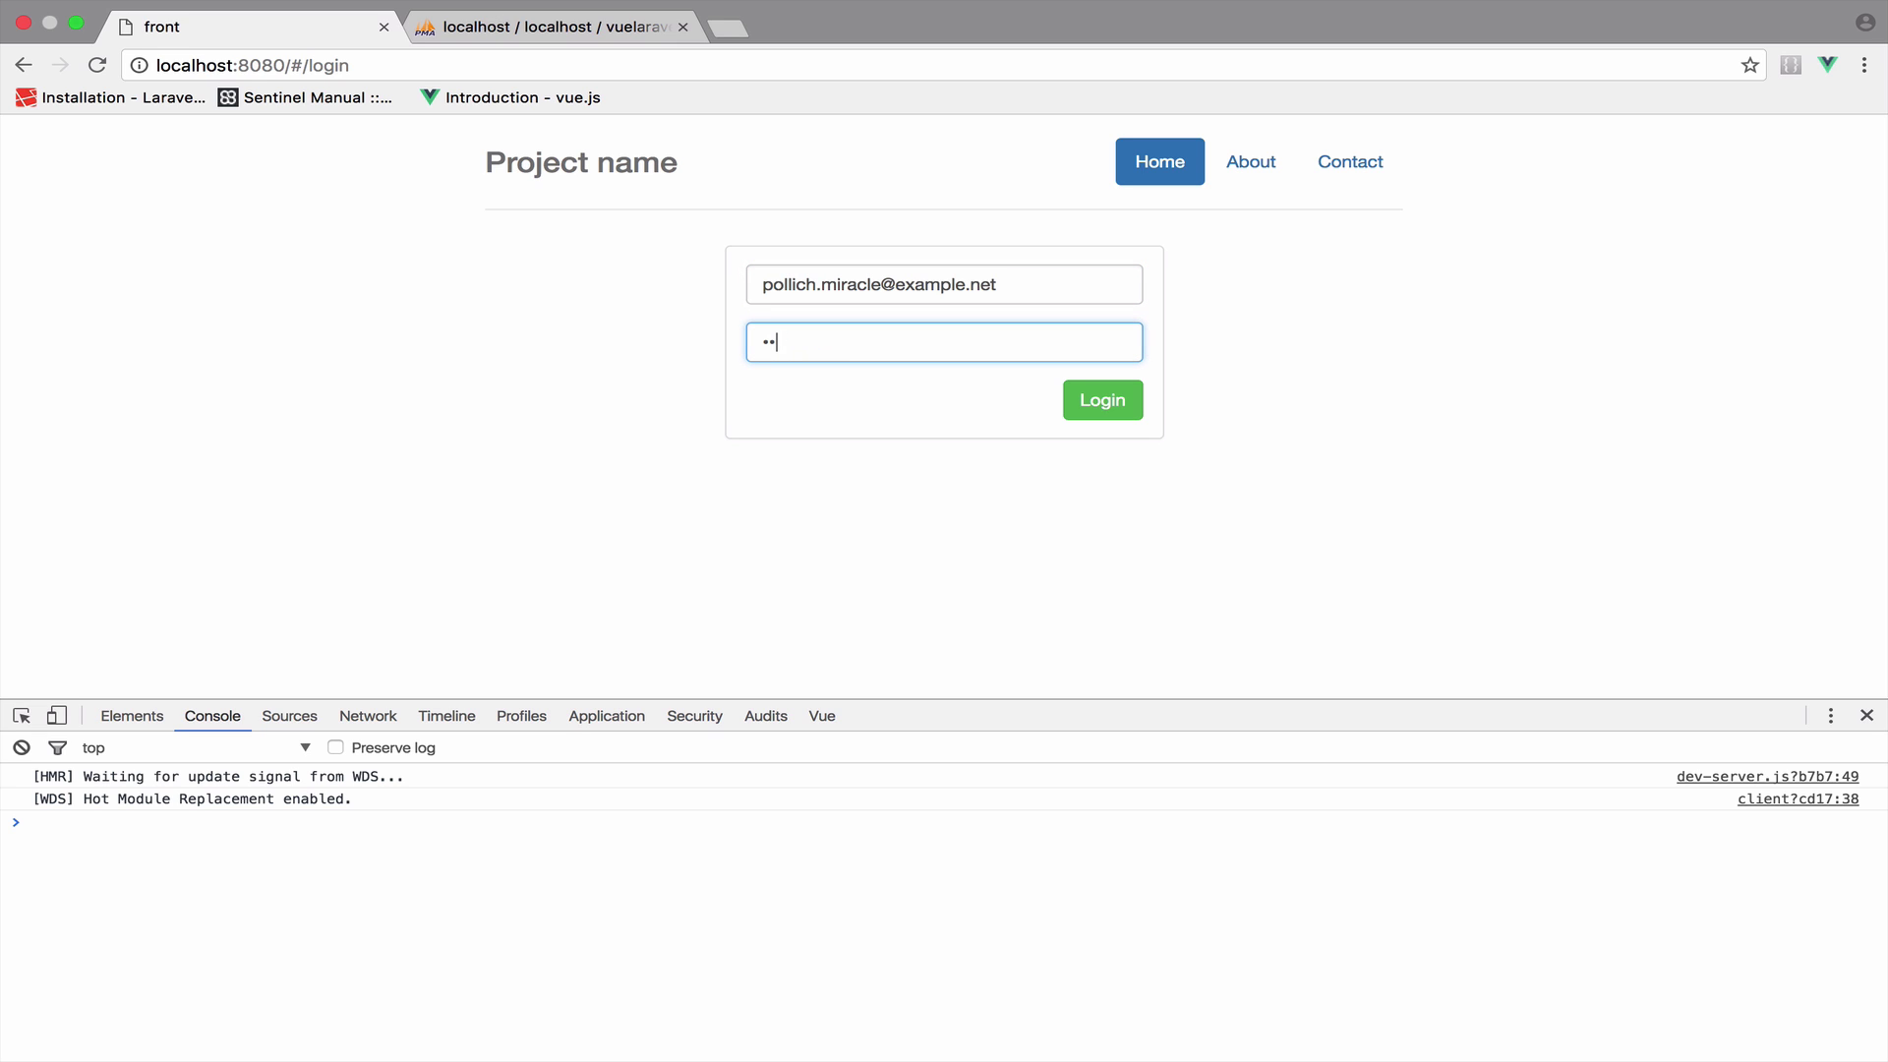
pyautogui.press('Tab')
pyautogui.press('Return')
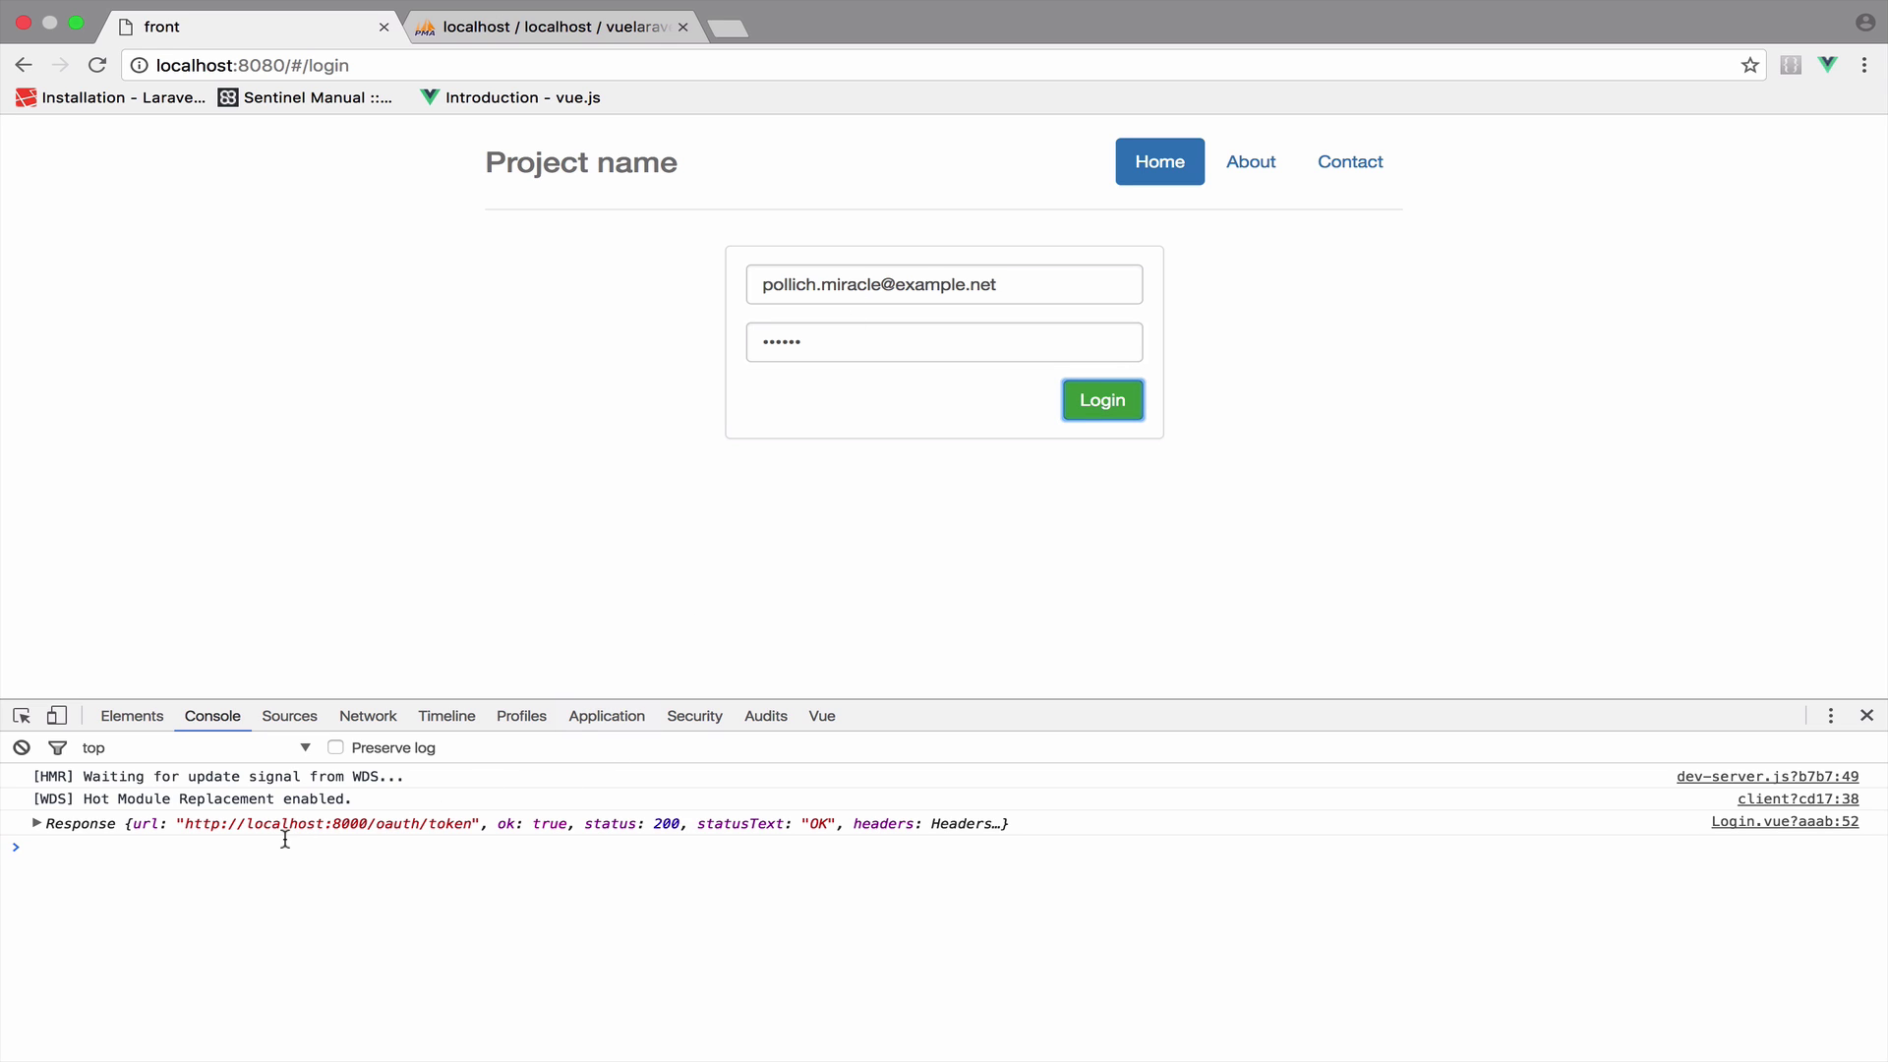
# Expand the logged response body in the console to inspect access_token and expires_in.
pyautogui.click(36, 823)
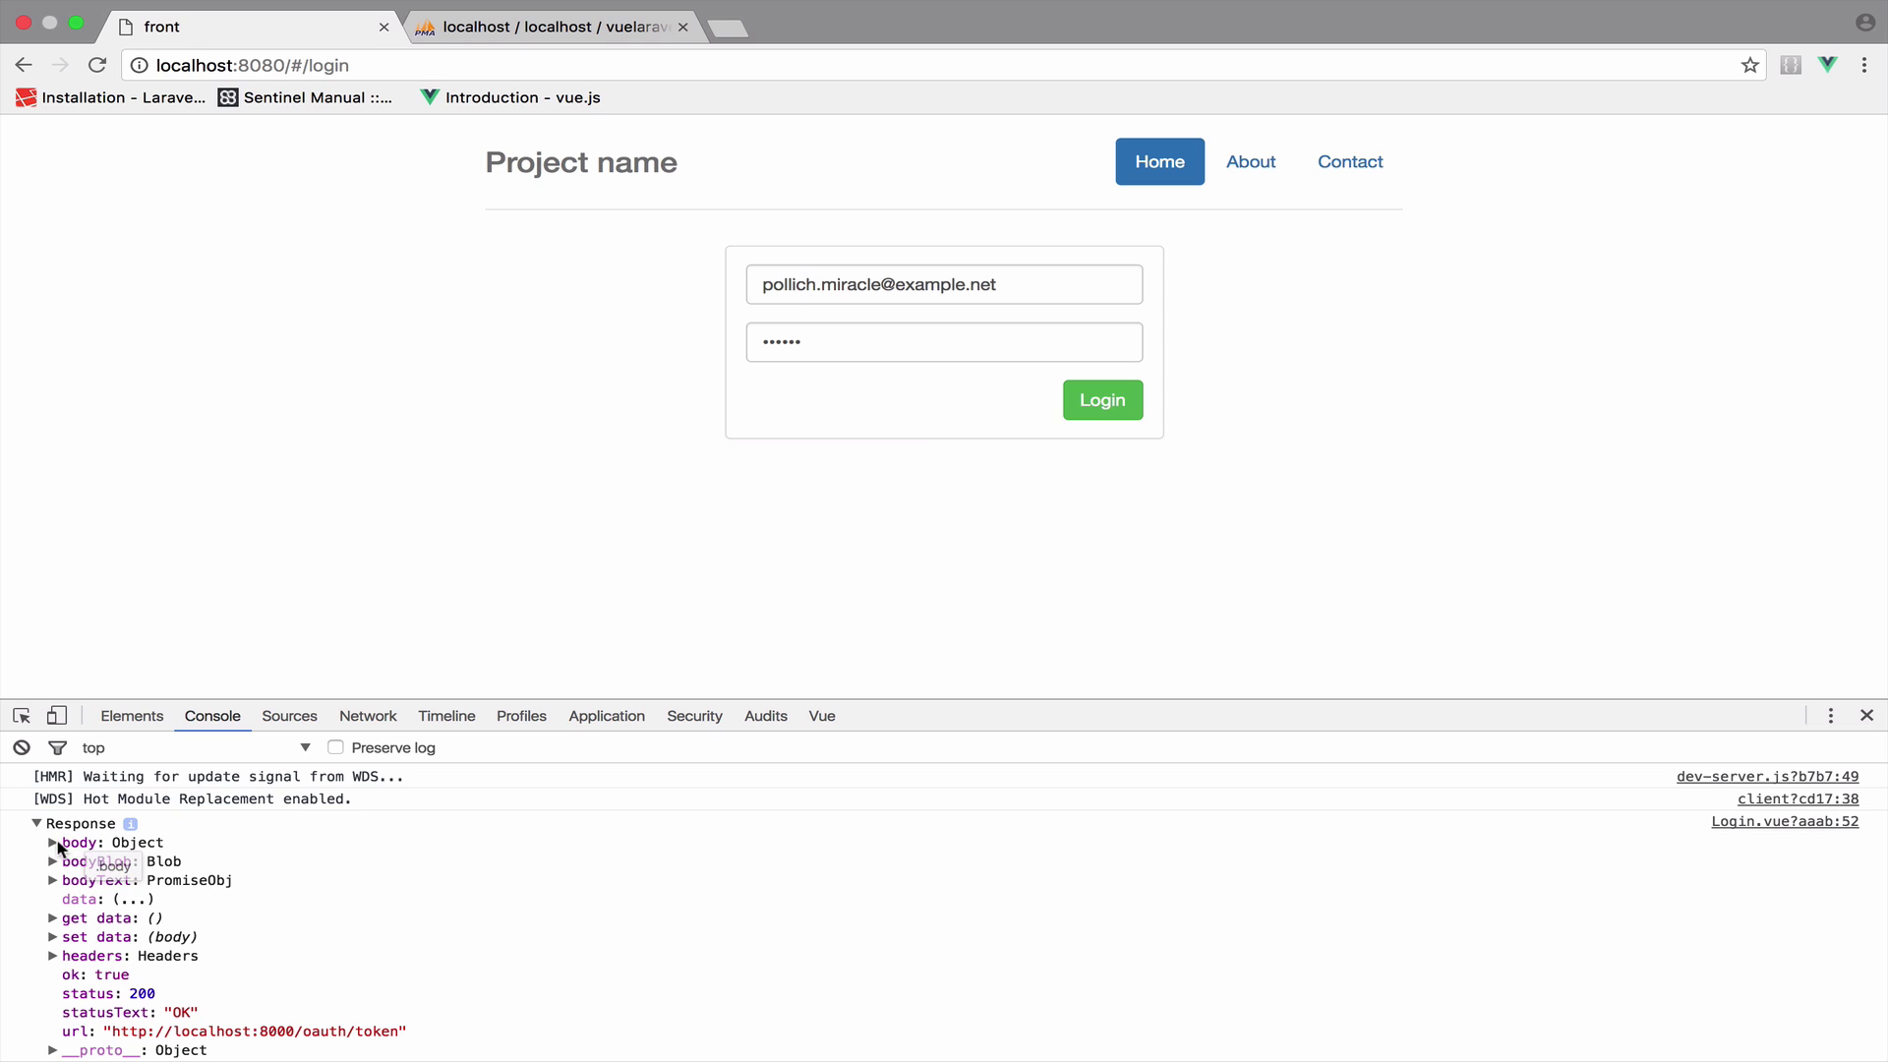
pyautogui.click(52, 857)
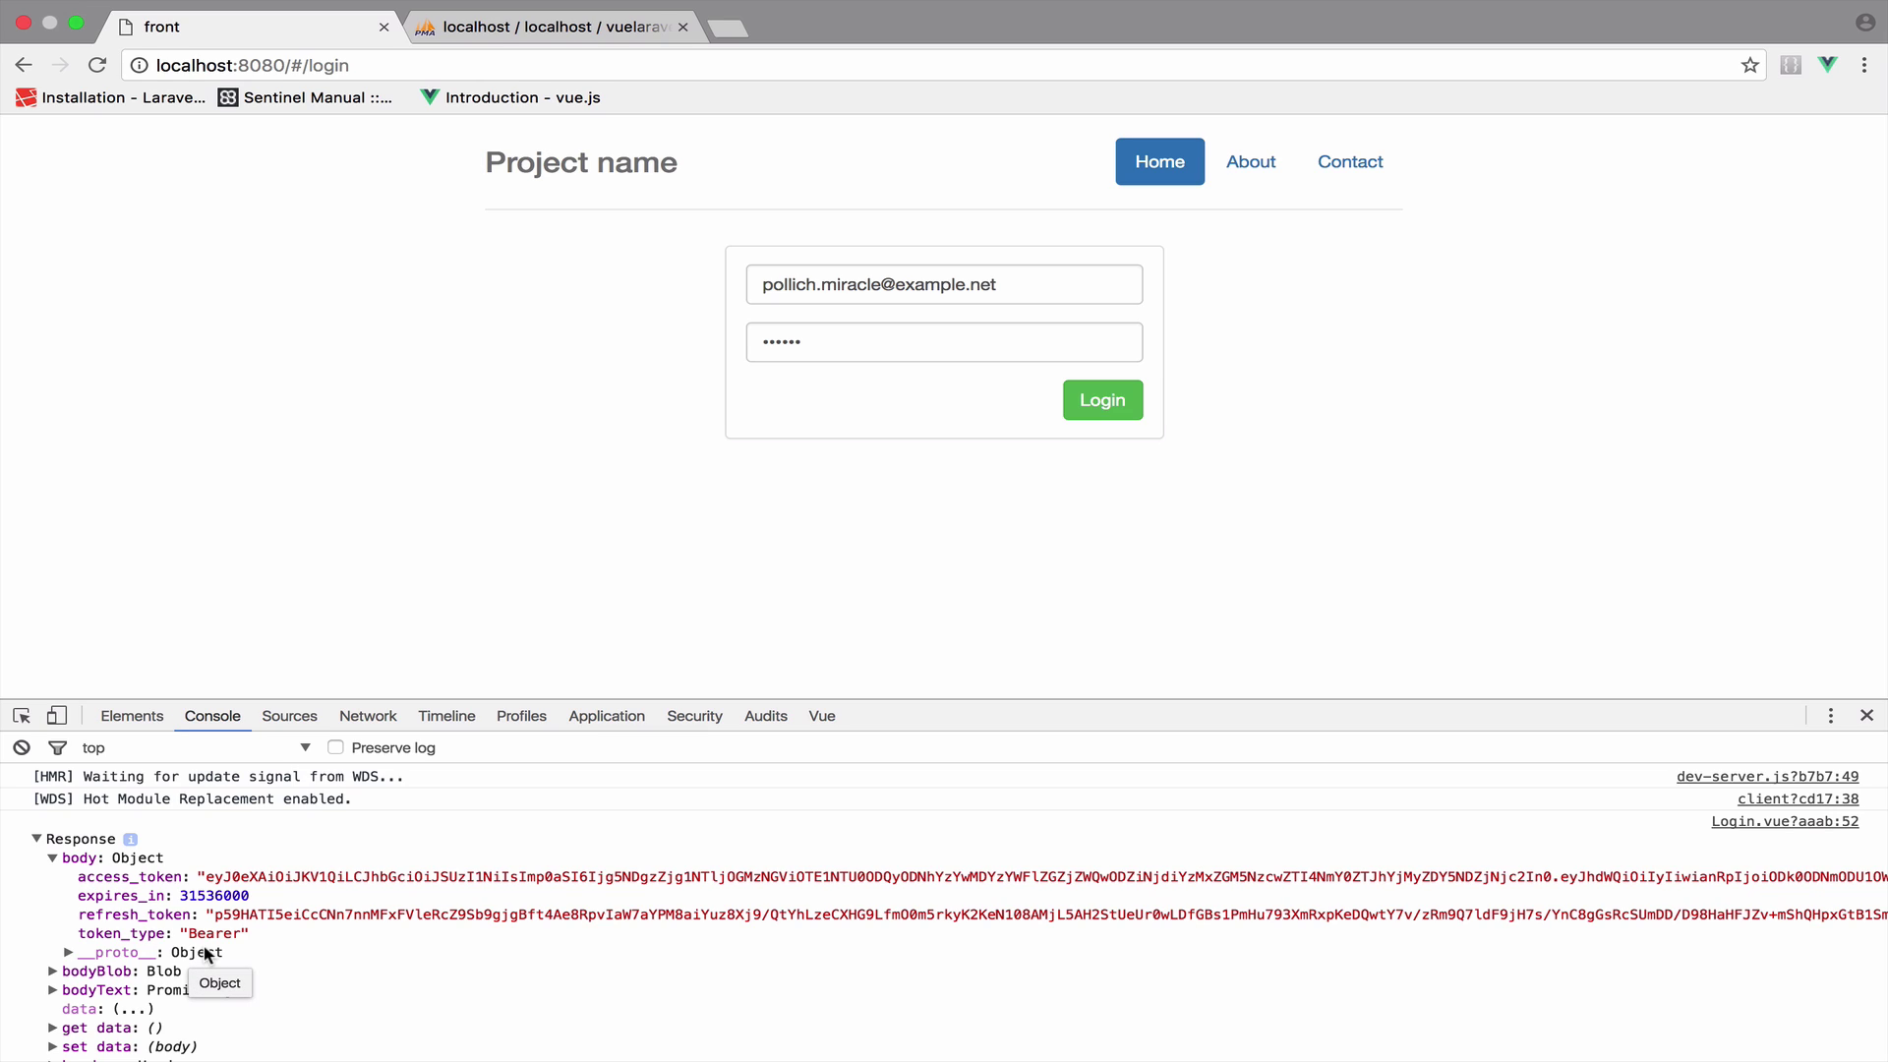
pyautogui.doubleClick(130, 876)
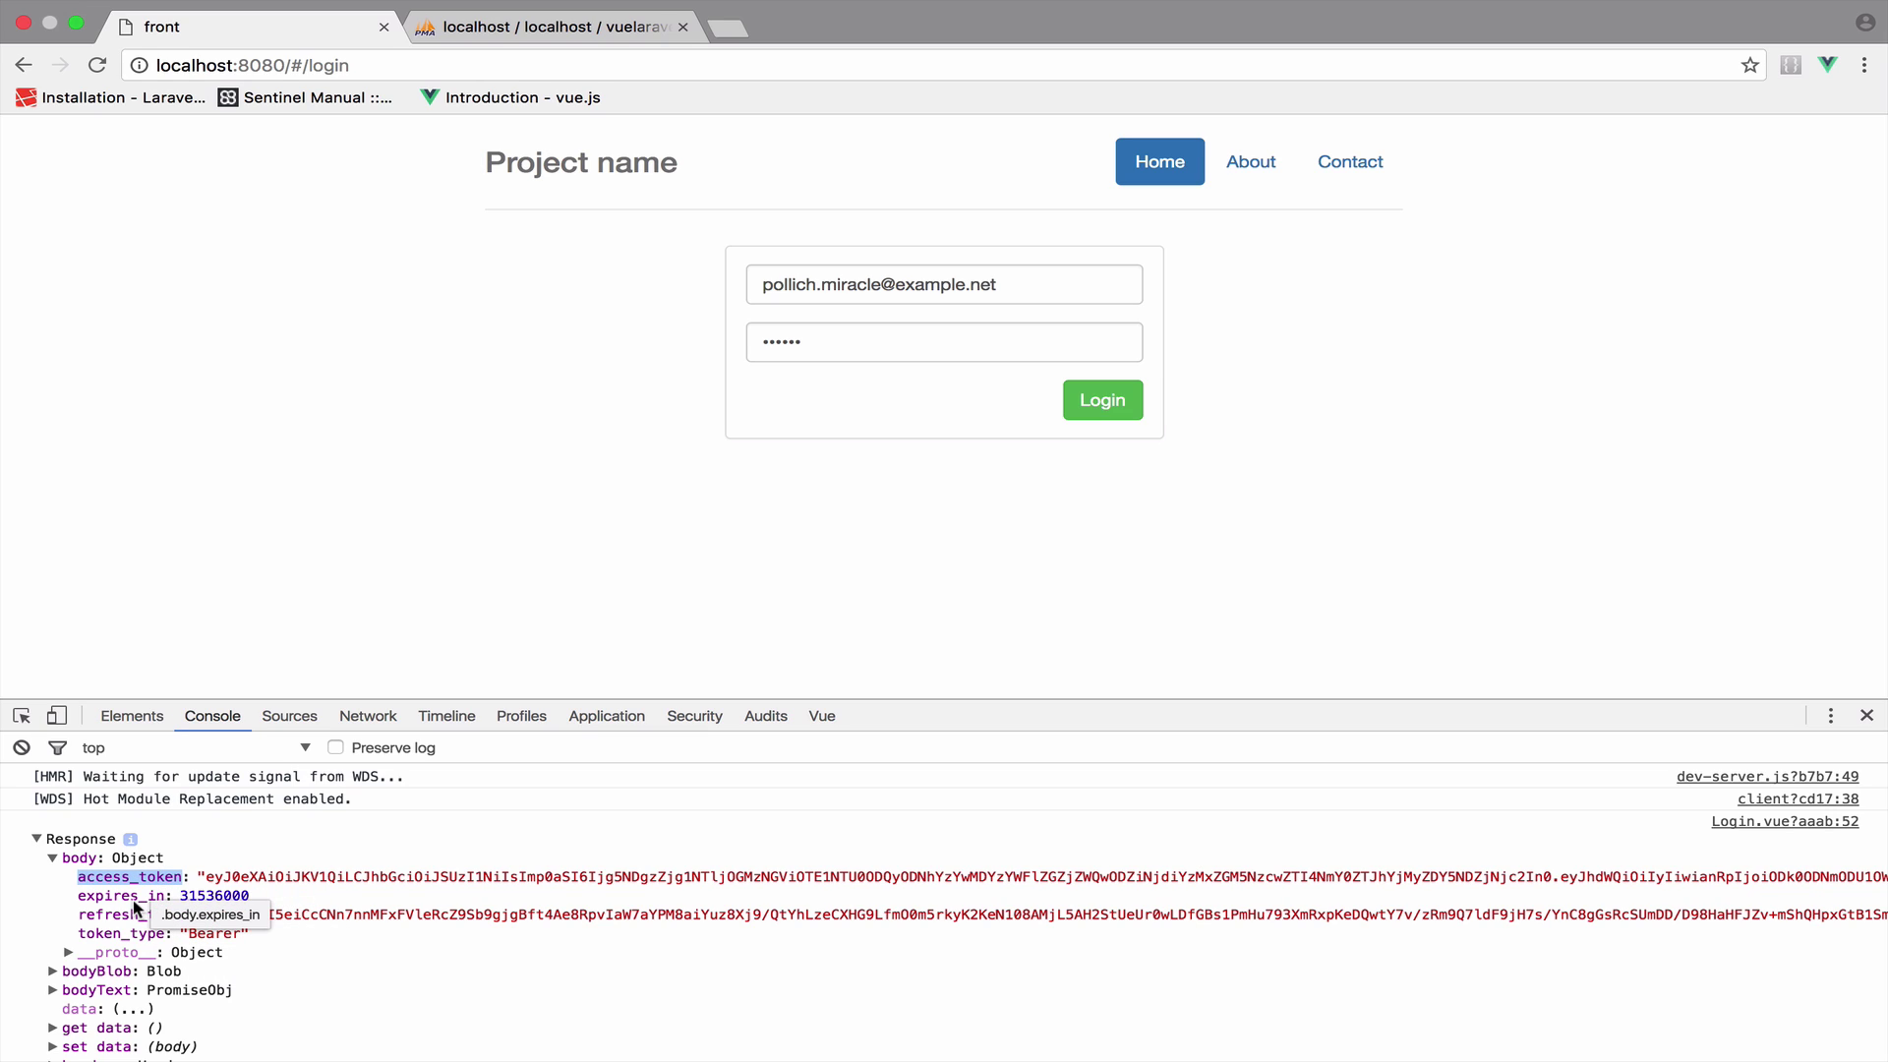
pyautogui.doubleClick(133, 897)
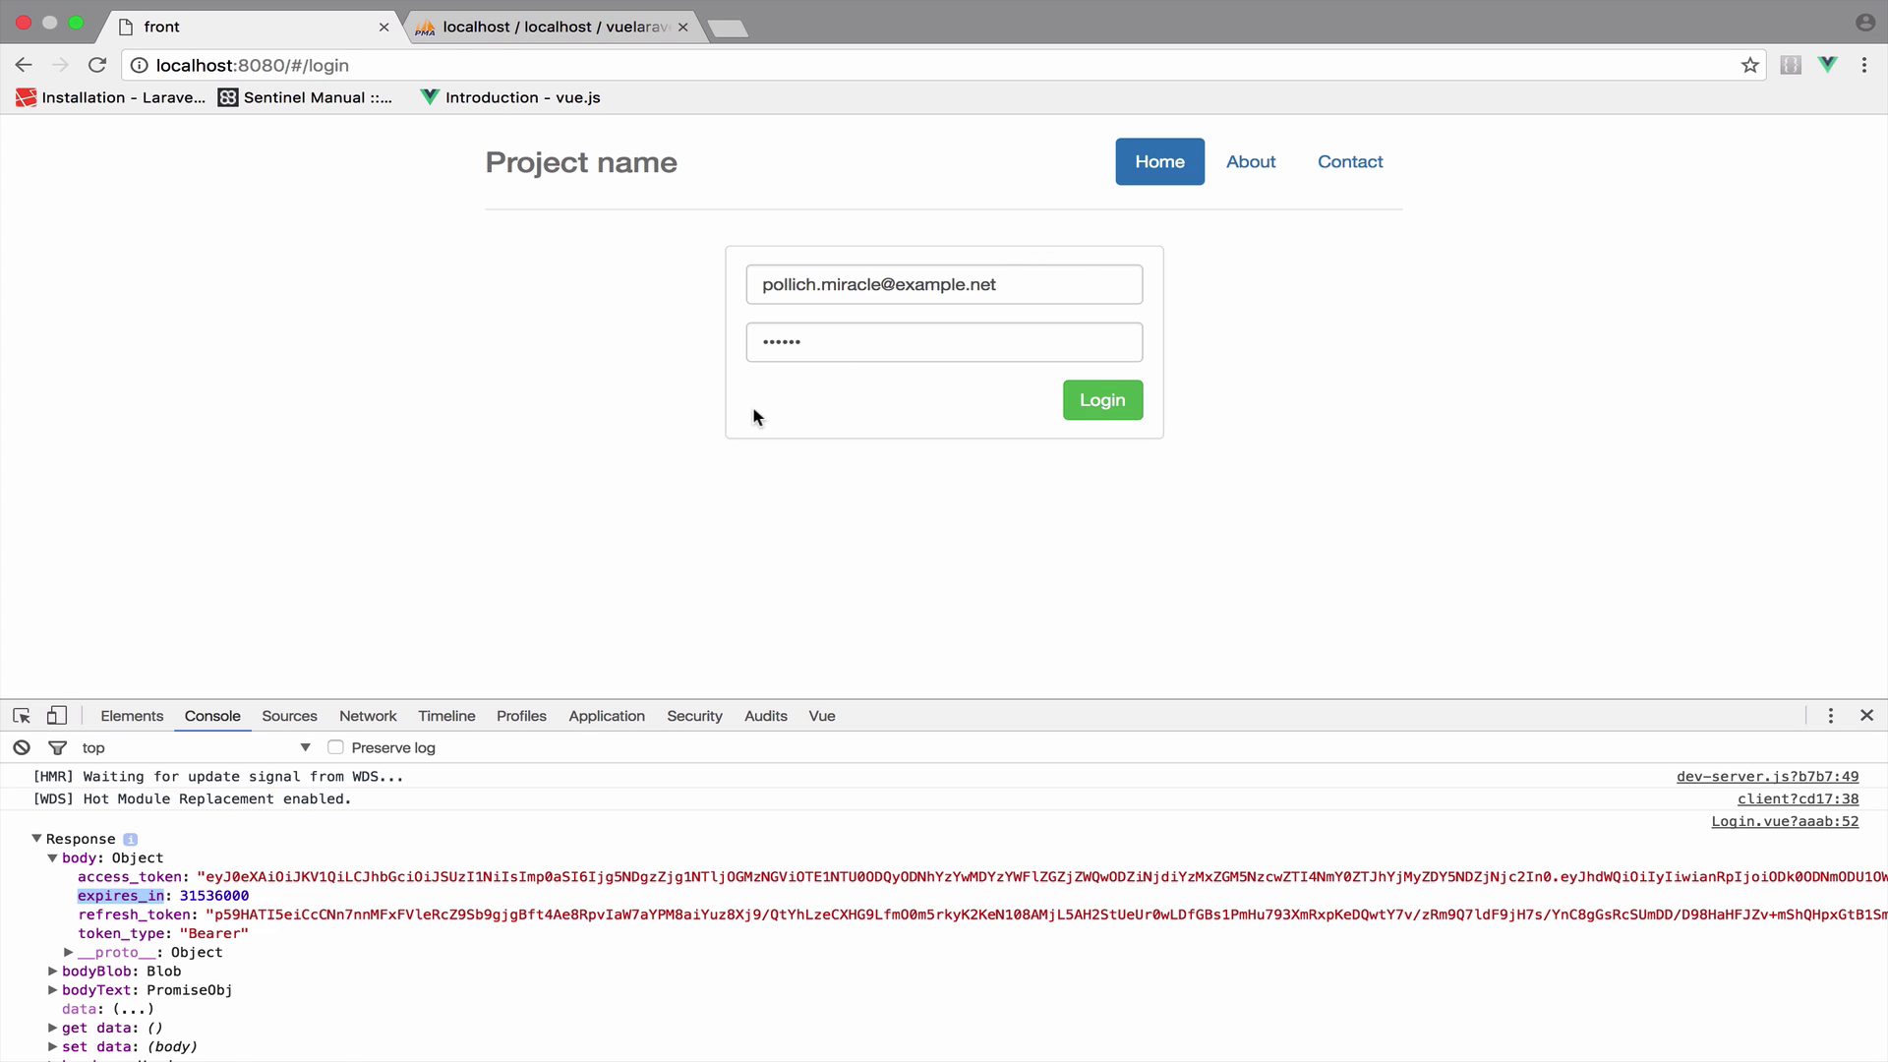
pyautogui.press('super+Tab')
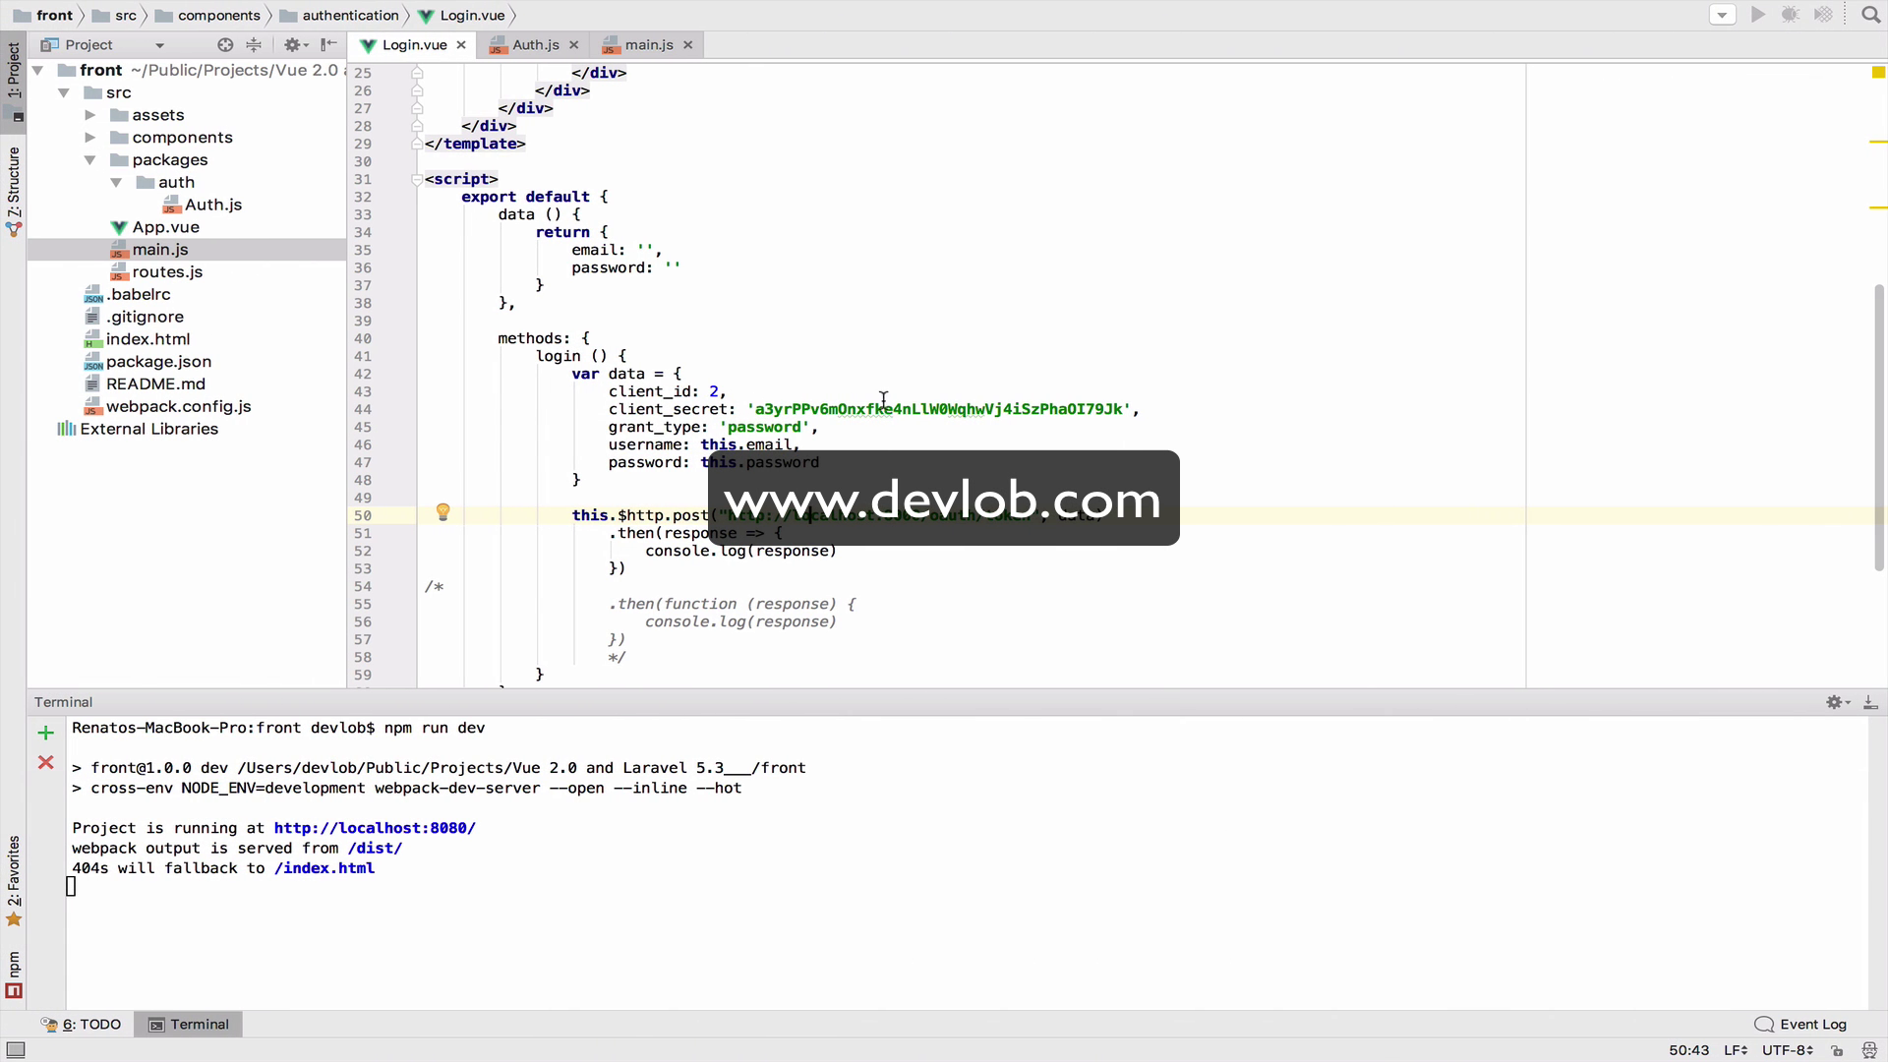
# In Auth.js's setToken, add localStorage.setItem('token', token) and localStorage.setItem('expiration', expiration).
pyautogui.click(527, 51)
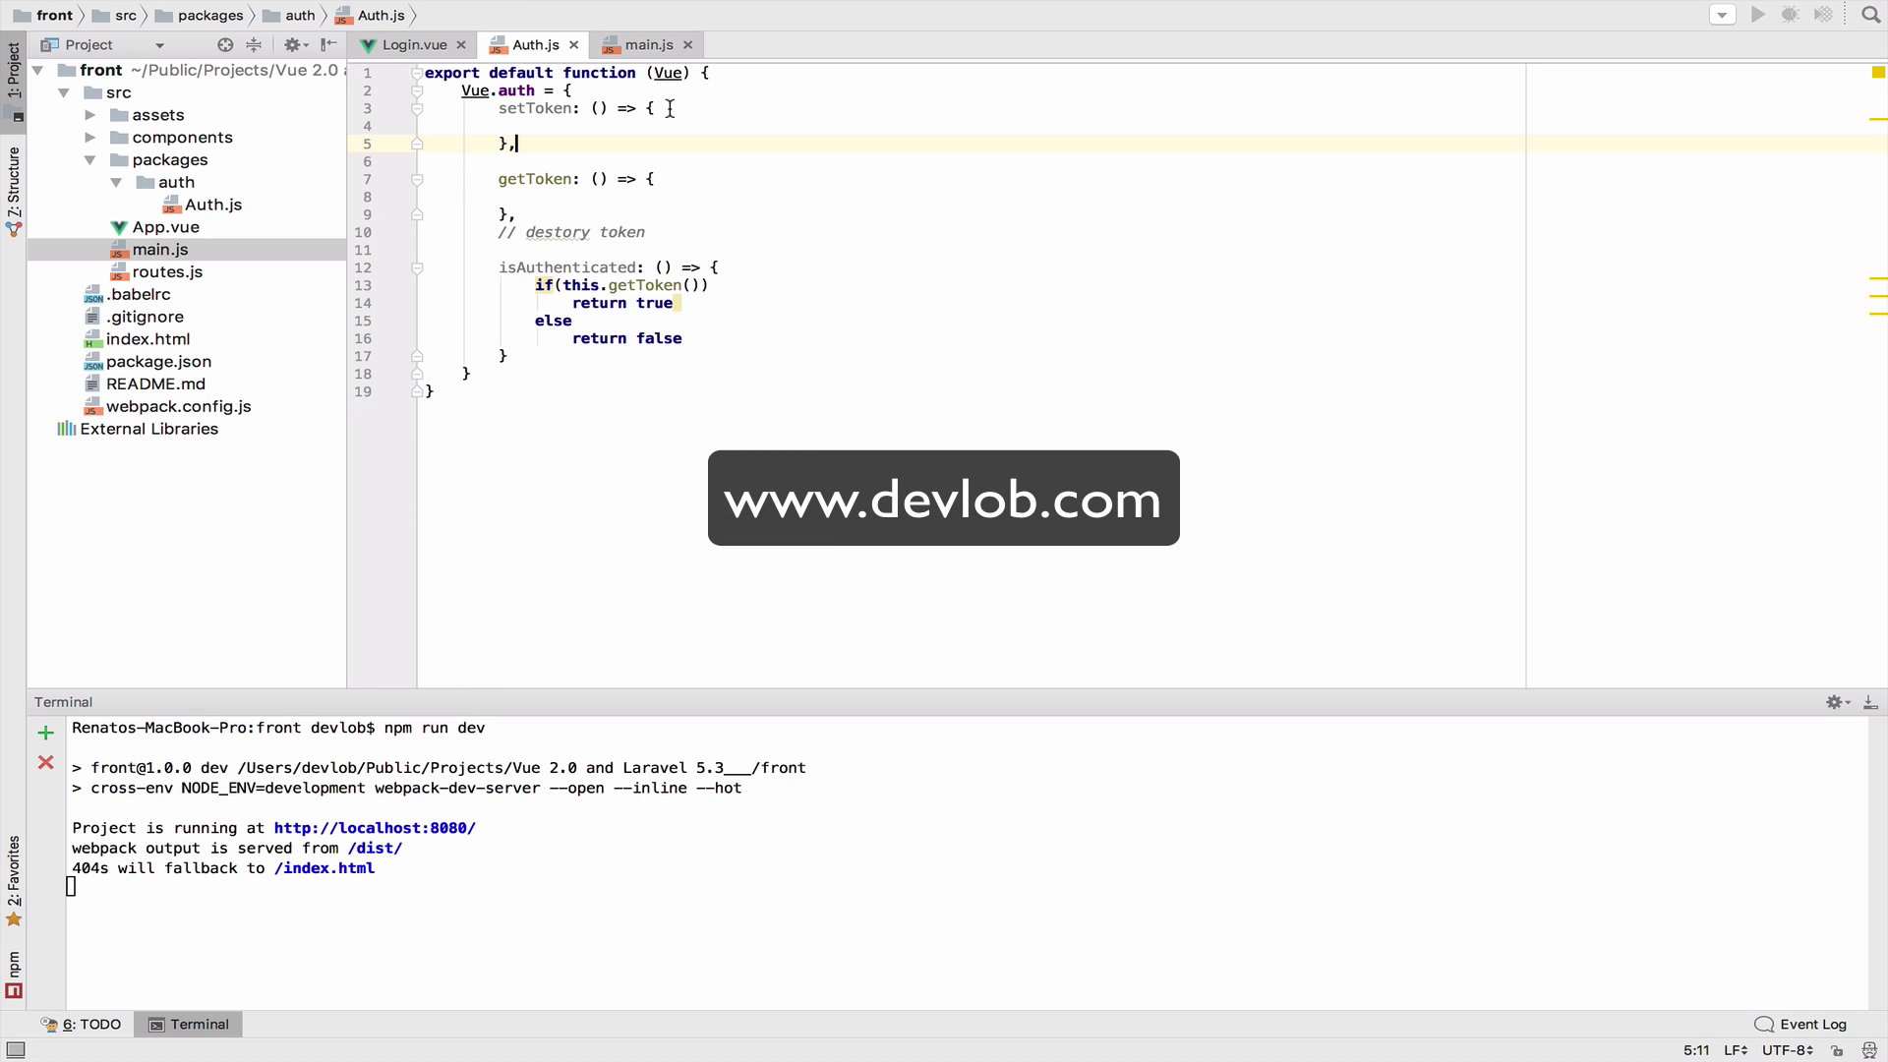
pyautogui.click(620, 130)
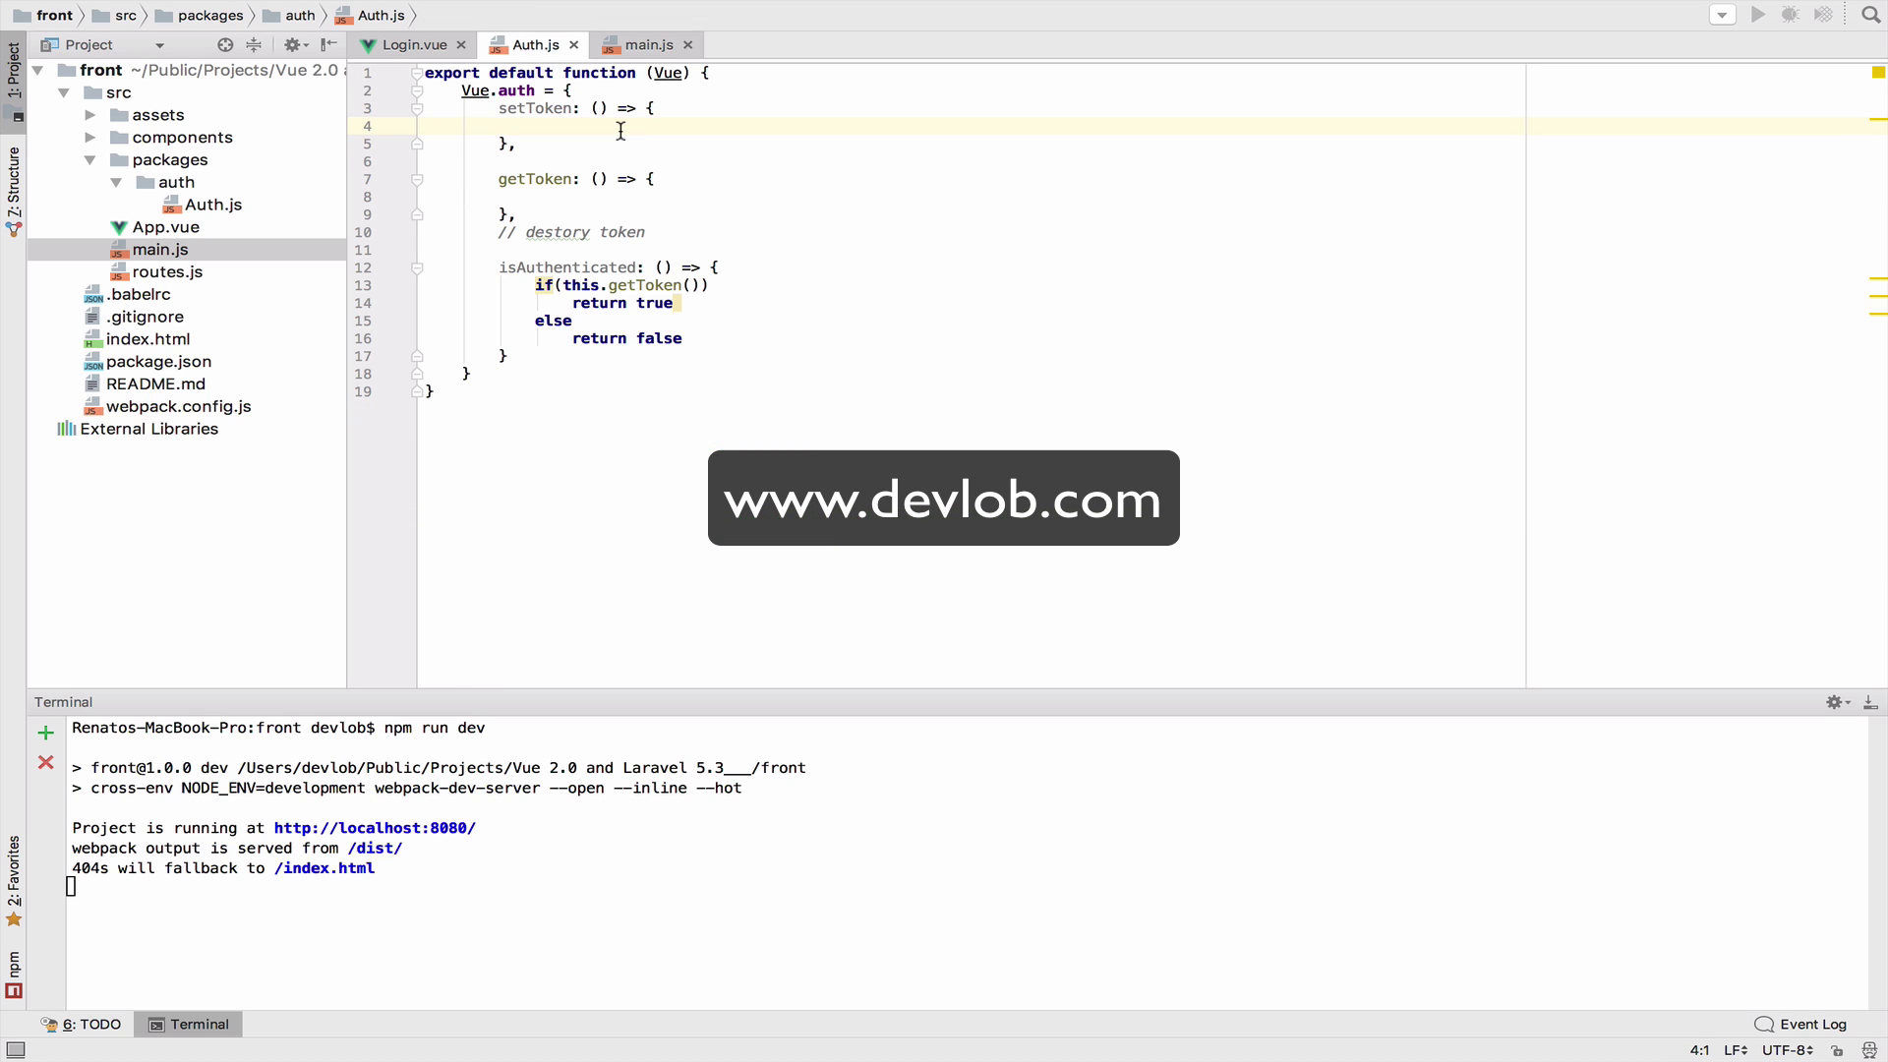
pyautogui.press('Tab')
pyautogui.press('Tab')
pyautogui.press('Tab')
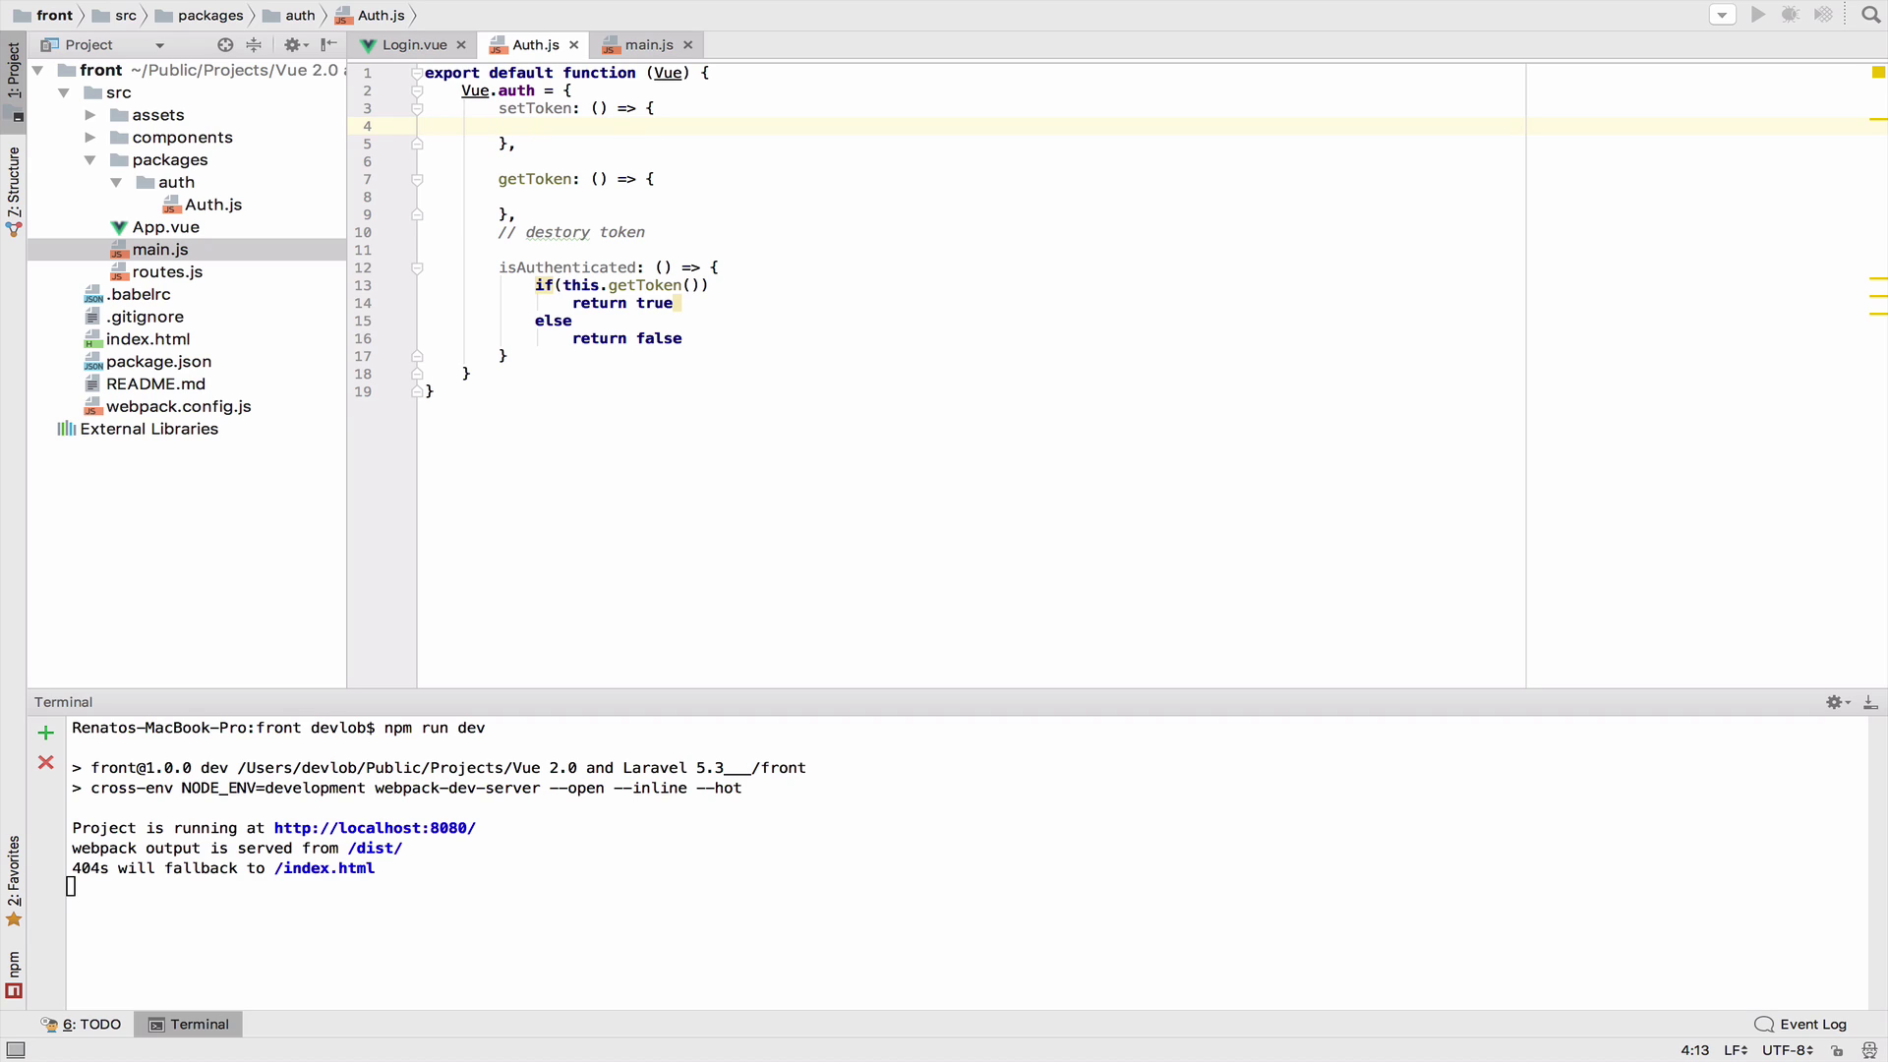
pyautogui.write('loc')
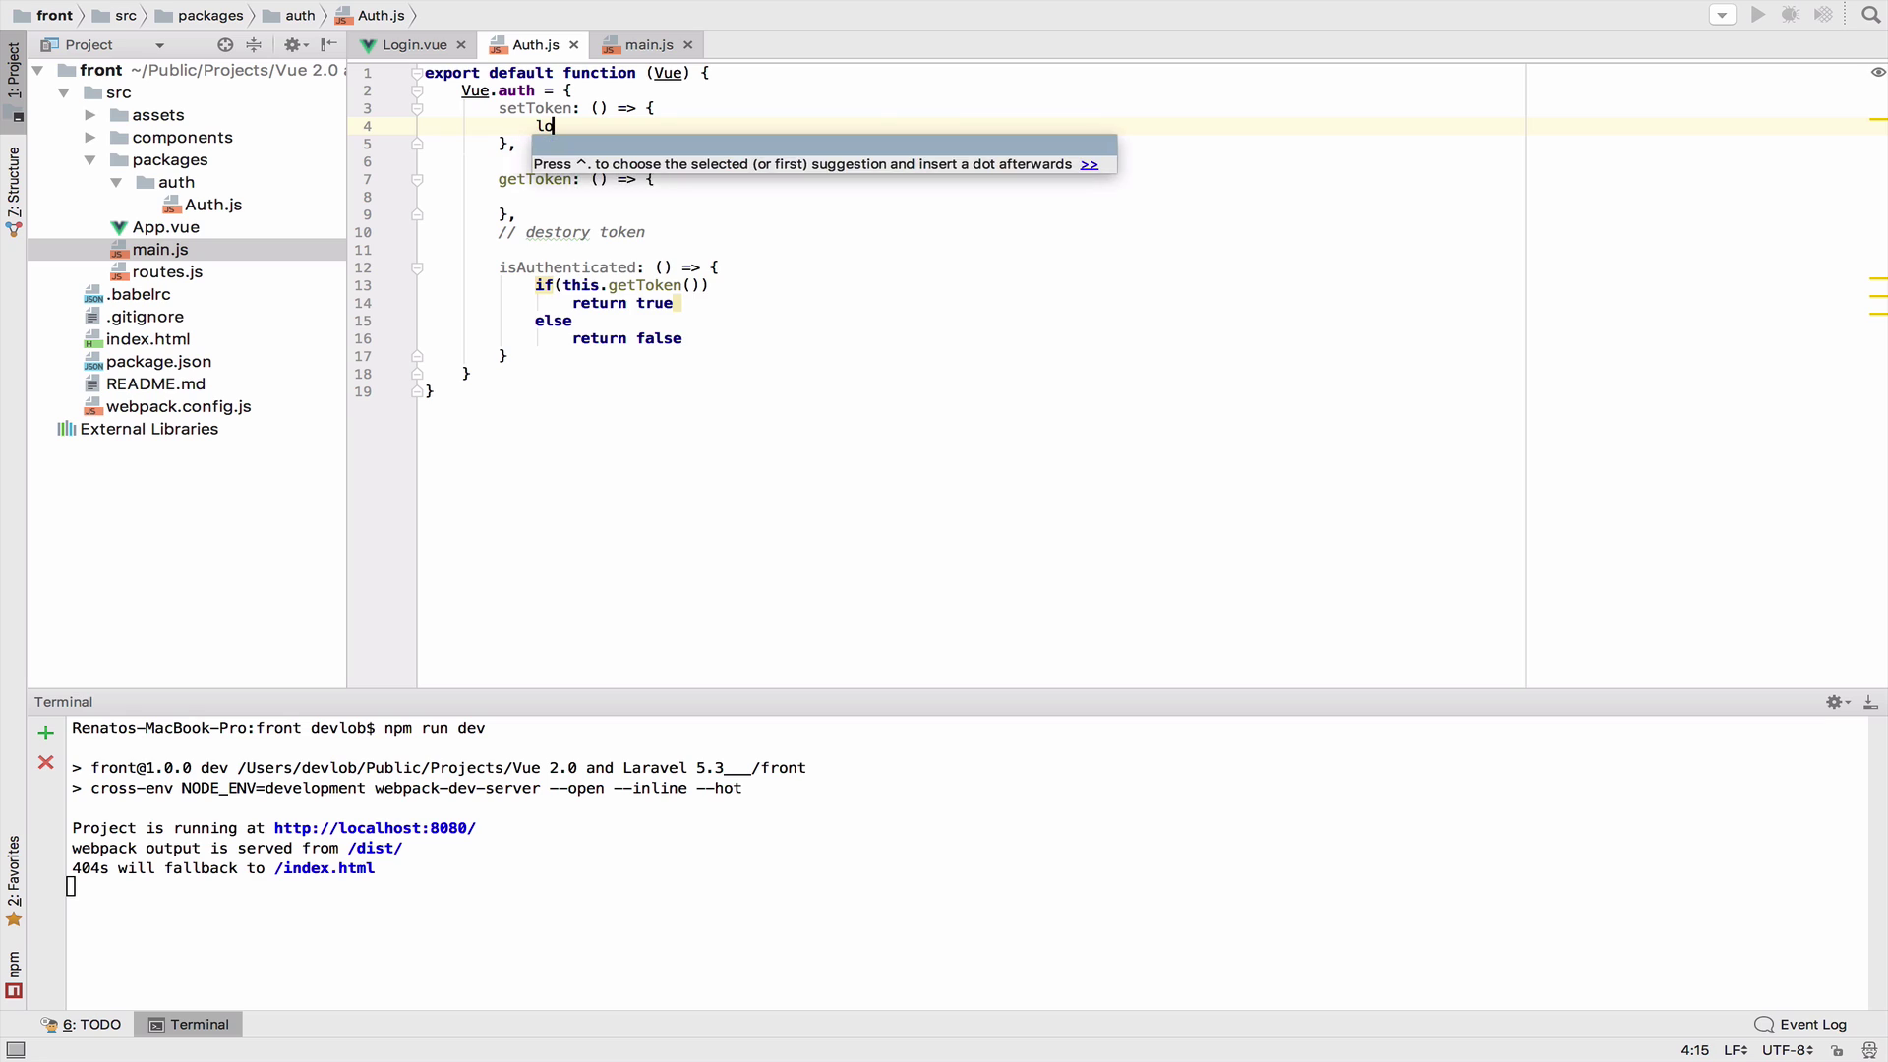
pyautogui.press('Tab')
pyautogui.write('.')
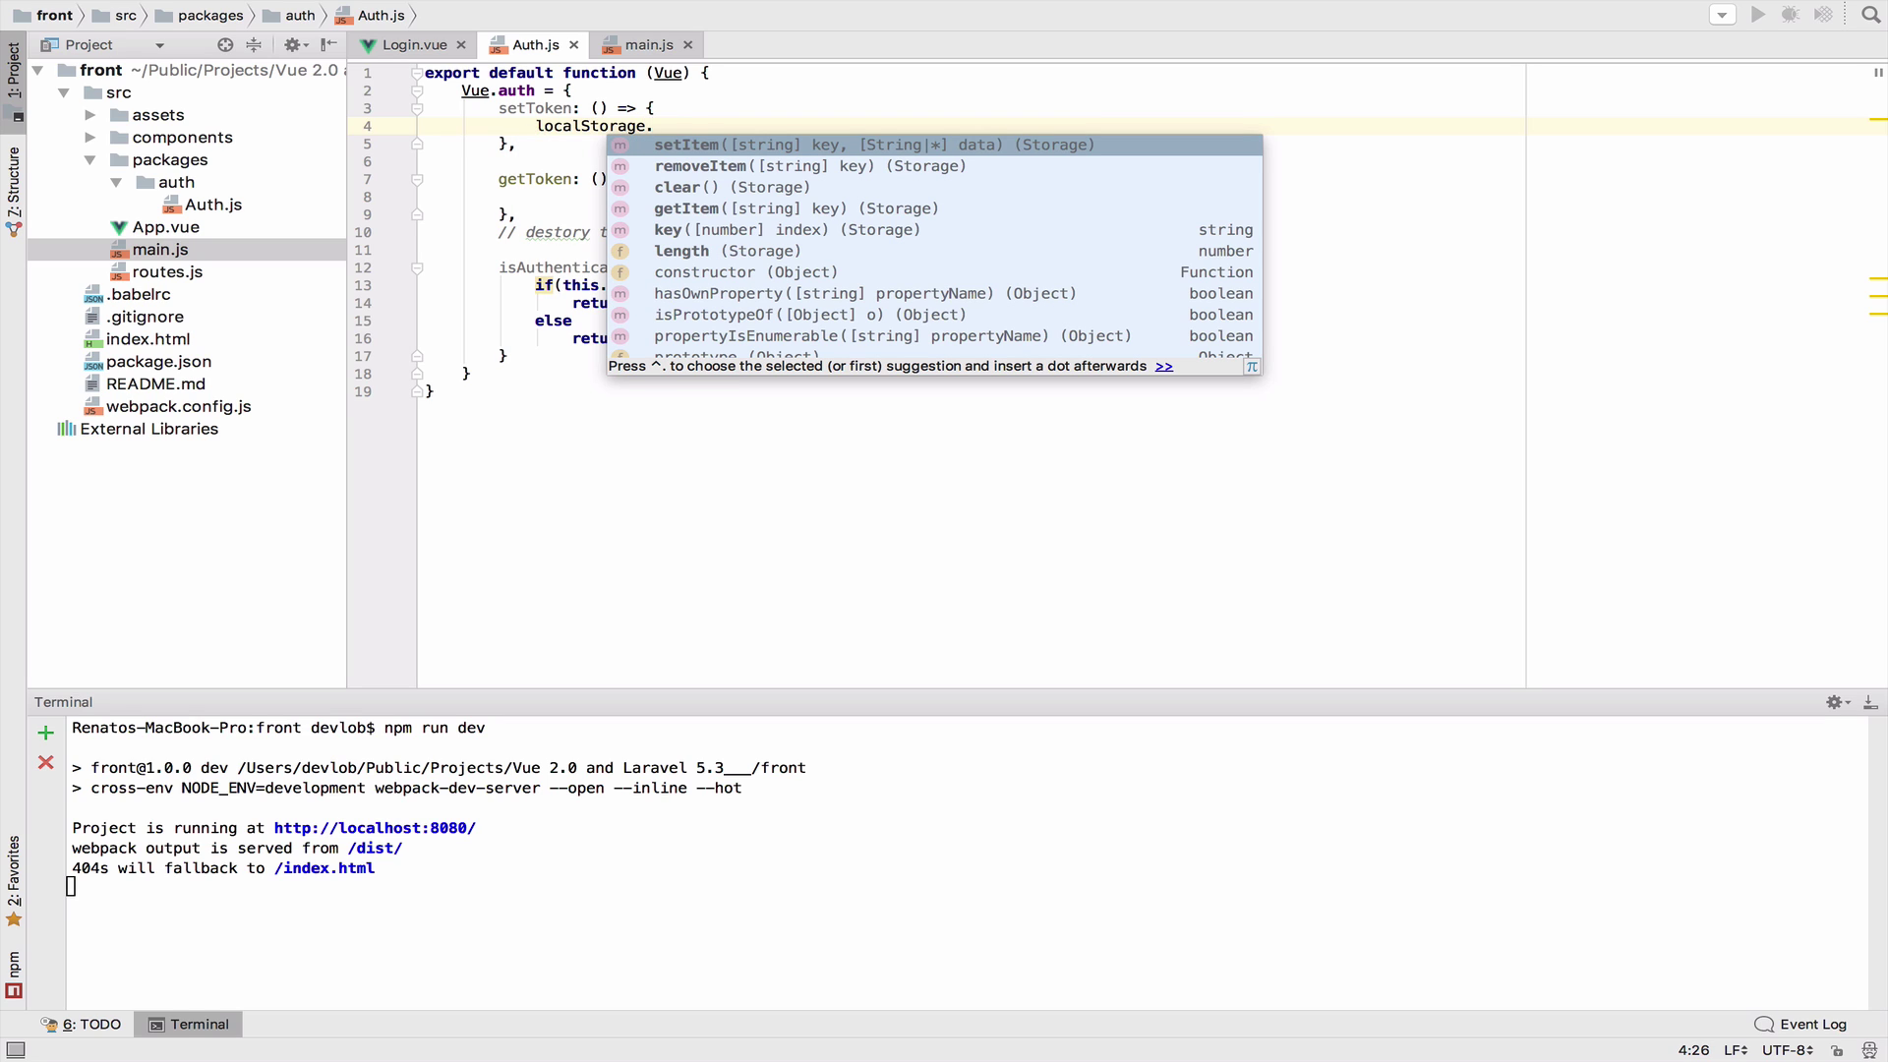
pyautogui.press('Tab')
pyautogui.write("'token', ")
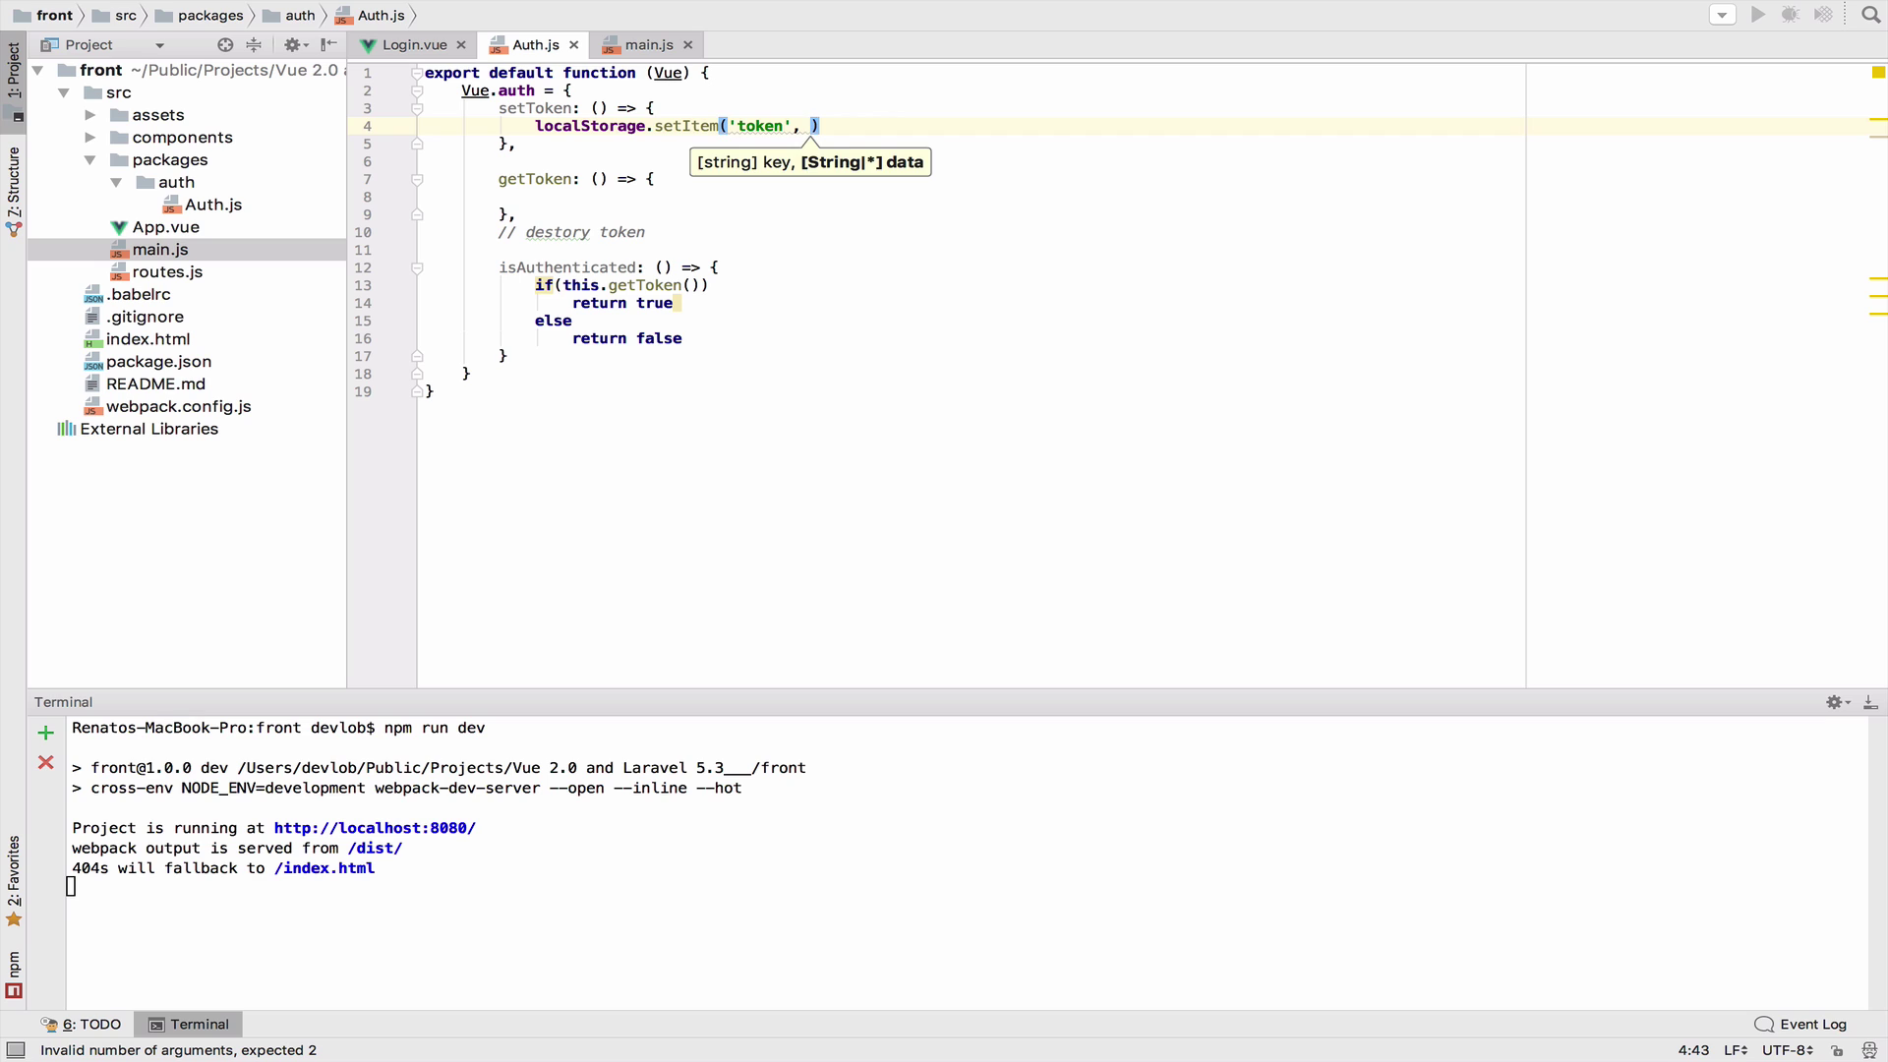
pyautogui.write('token')
pyautogui.press('Escape')
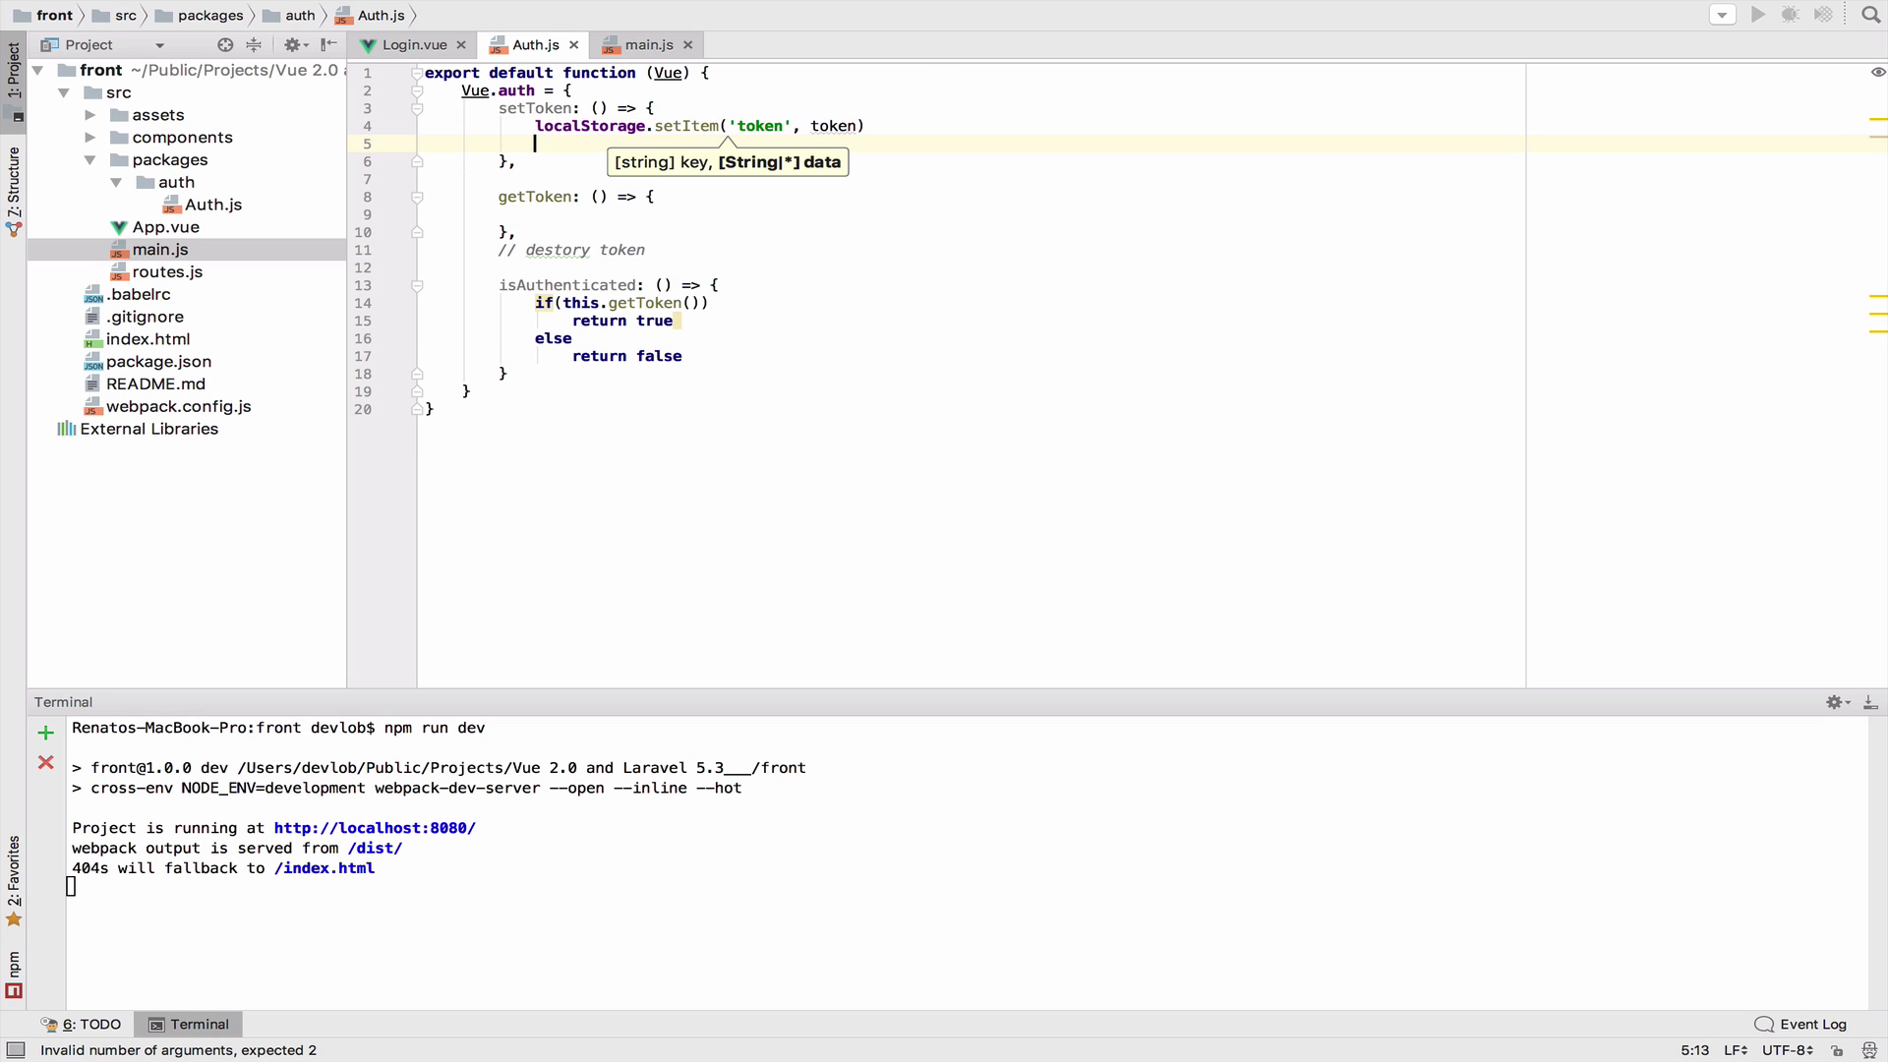
pyautogui.press('End')
pyautogui.press('Return')
pyautogui.write('loc')
pyautogui.press('Tab')
pyautogui.write('.se')
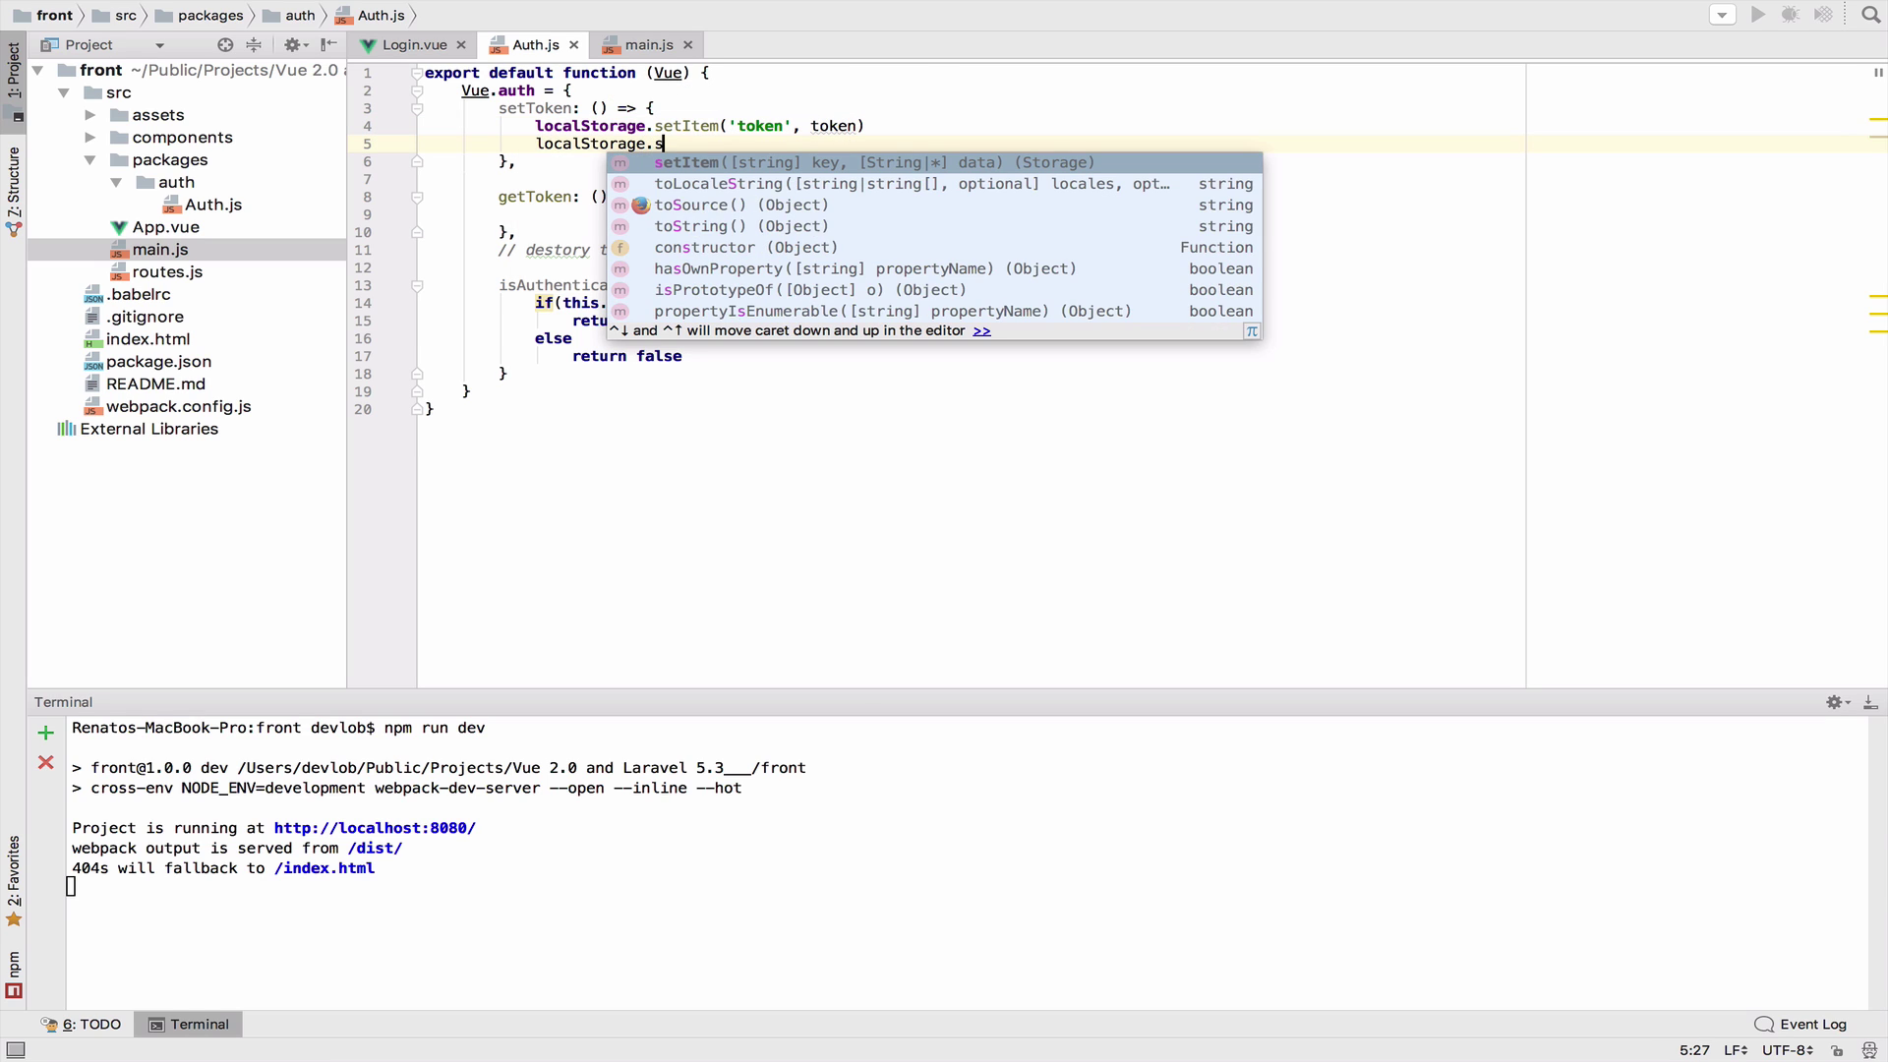
pyautogui.press('Tab')
pyautogui.write("'expr")
pyautogui.press('BackSpace')
pyautogui.write("iration'")
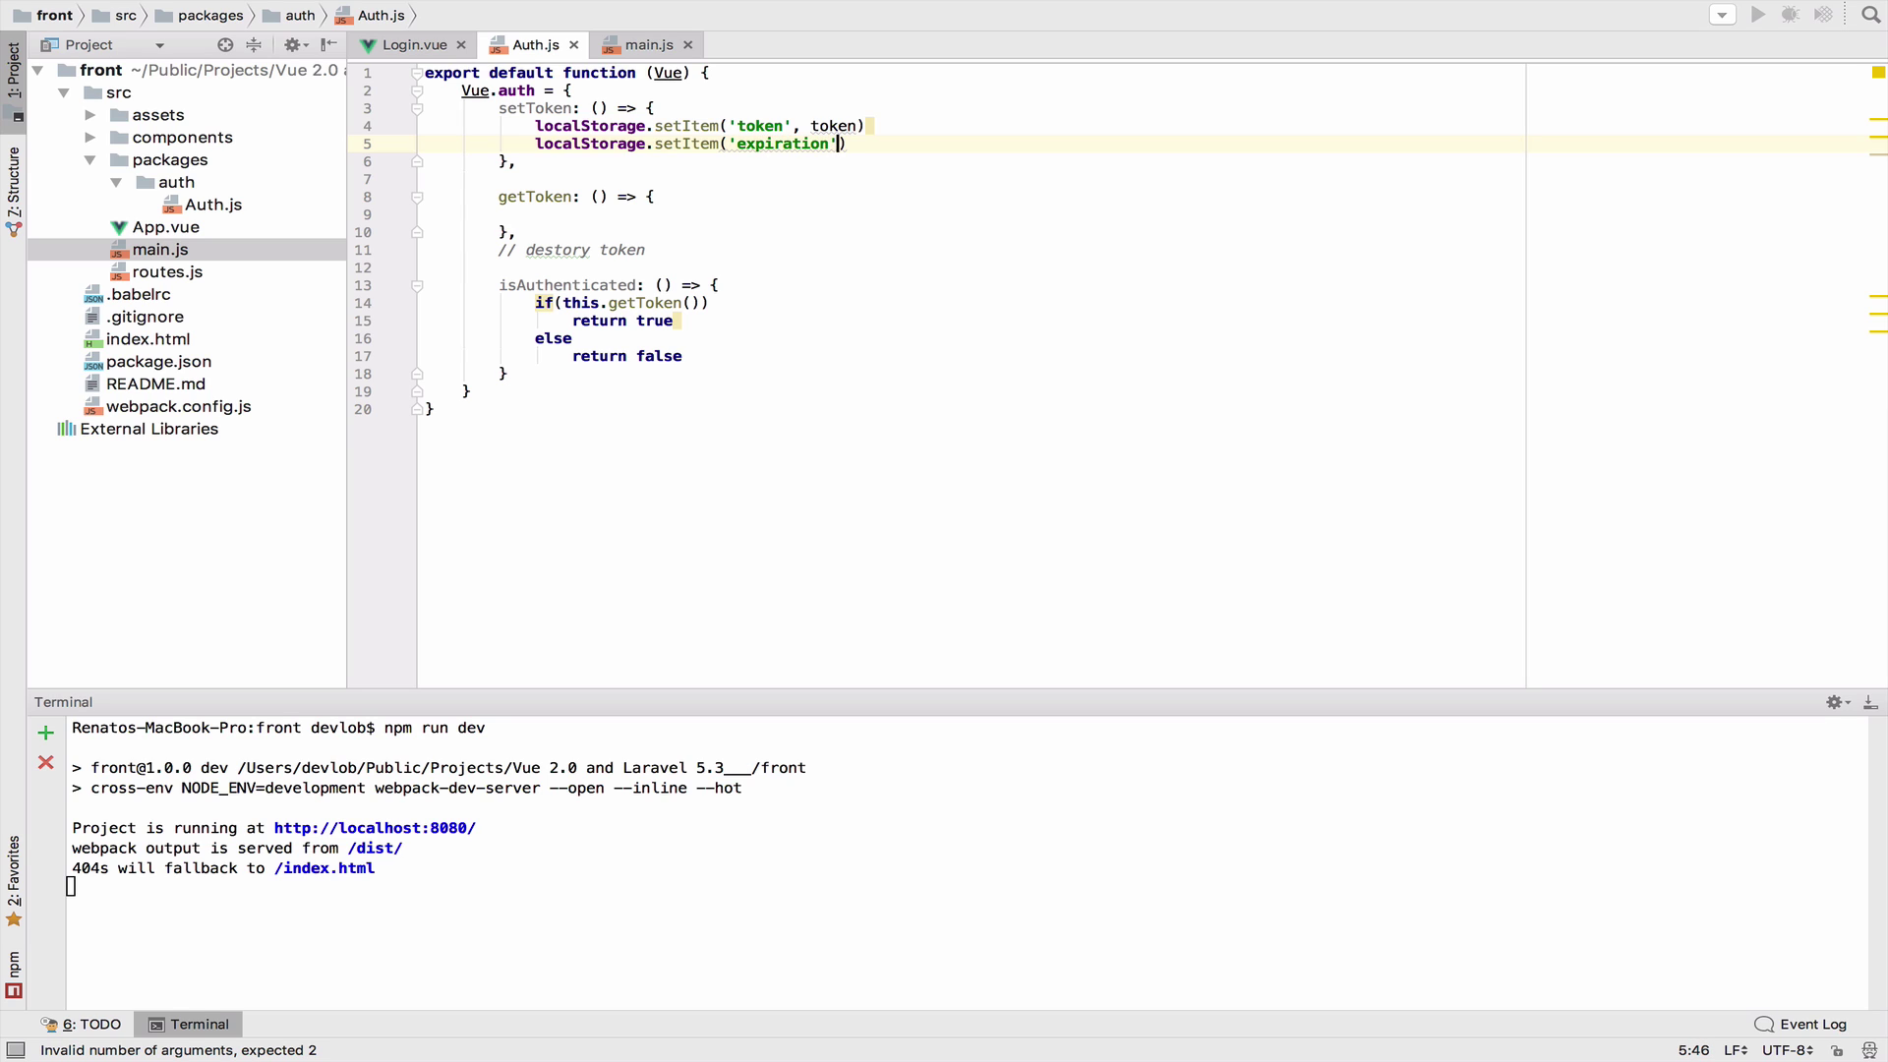
pyautogui.write(', expiration')
# Give setToken the parameters (token, expiration).
pyautogui.press('Up')
pyautogui.press('Up')
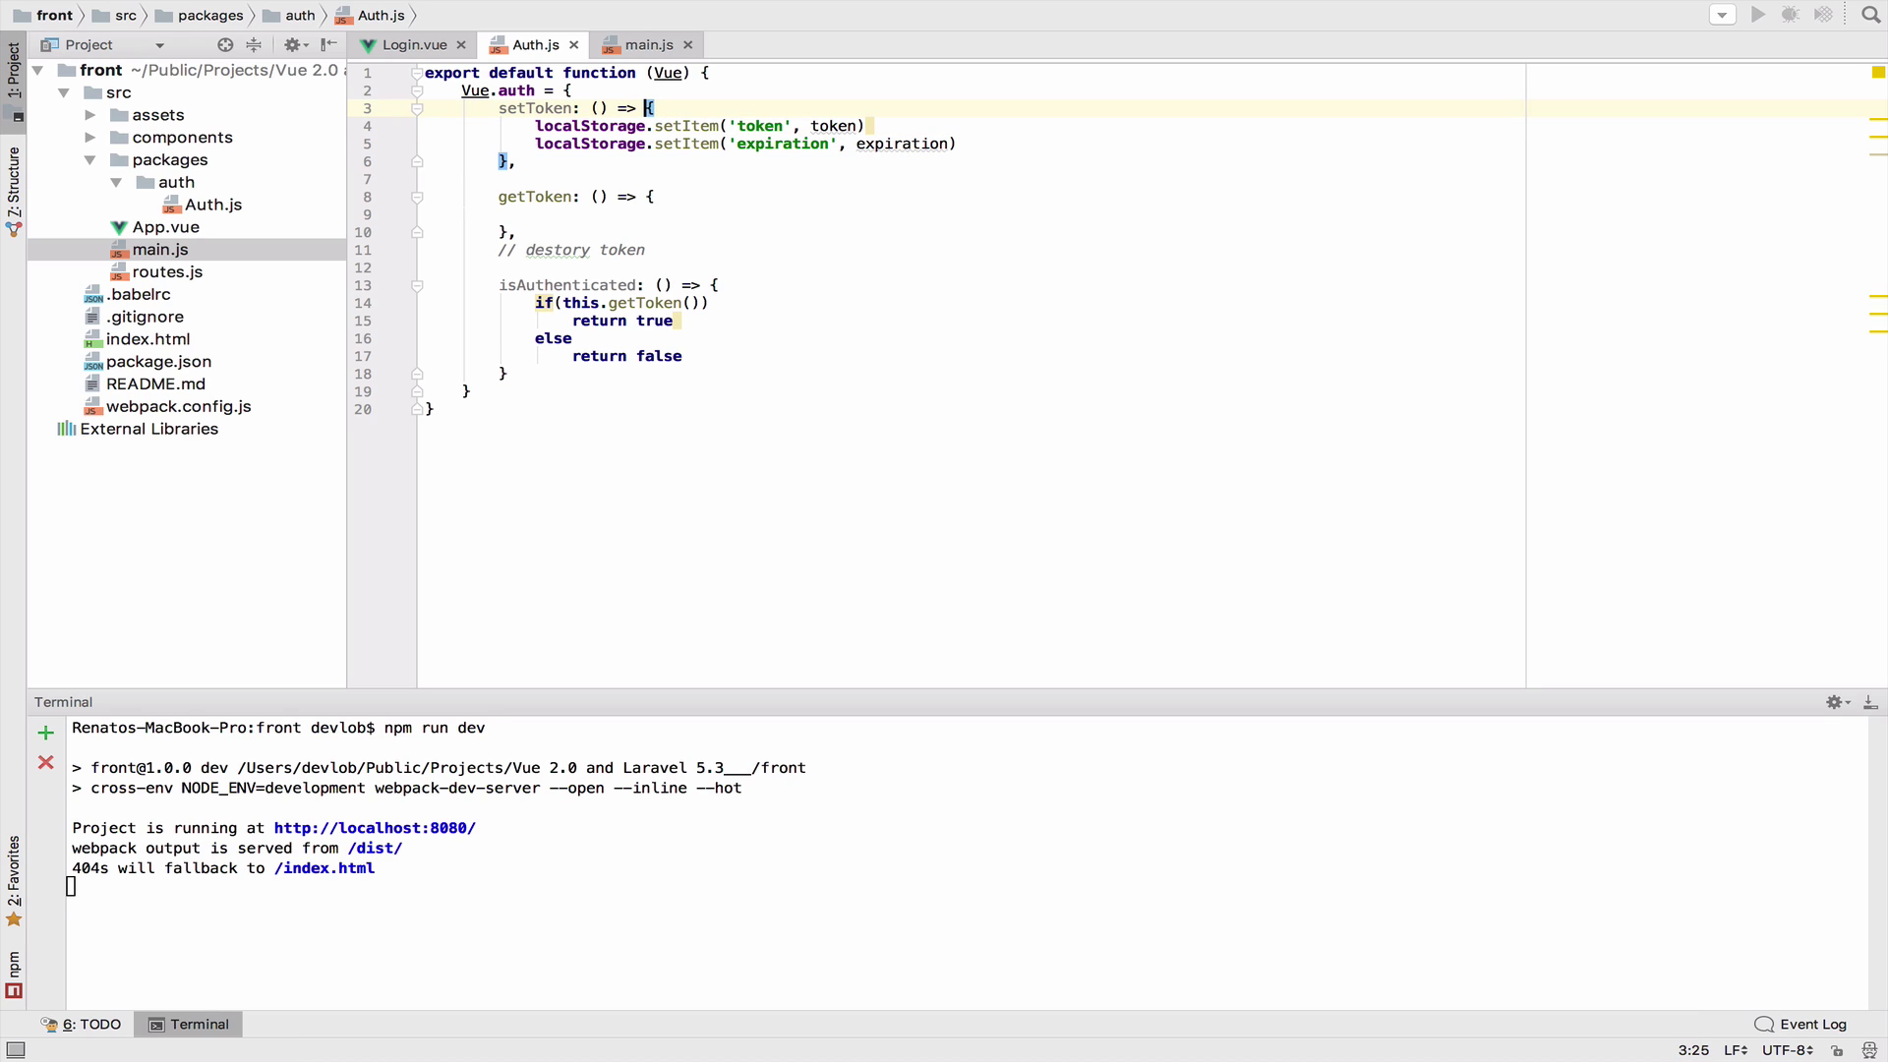
pyautogui.press('Left')
pyautogui.press('Left')
pyautogui.write('token, expiration')
pyautogui.click(870, 273)
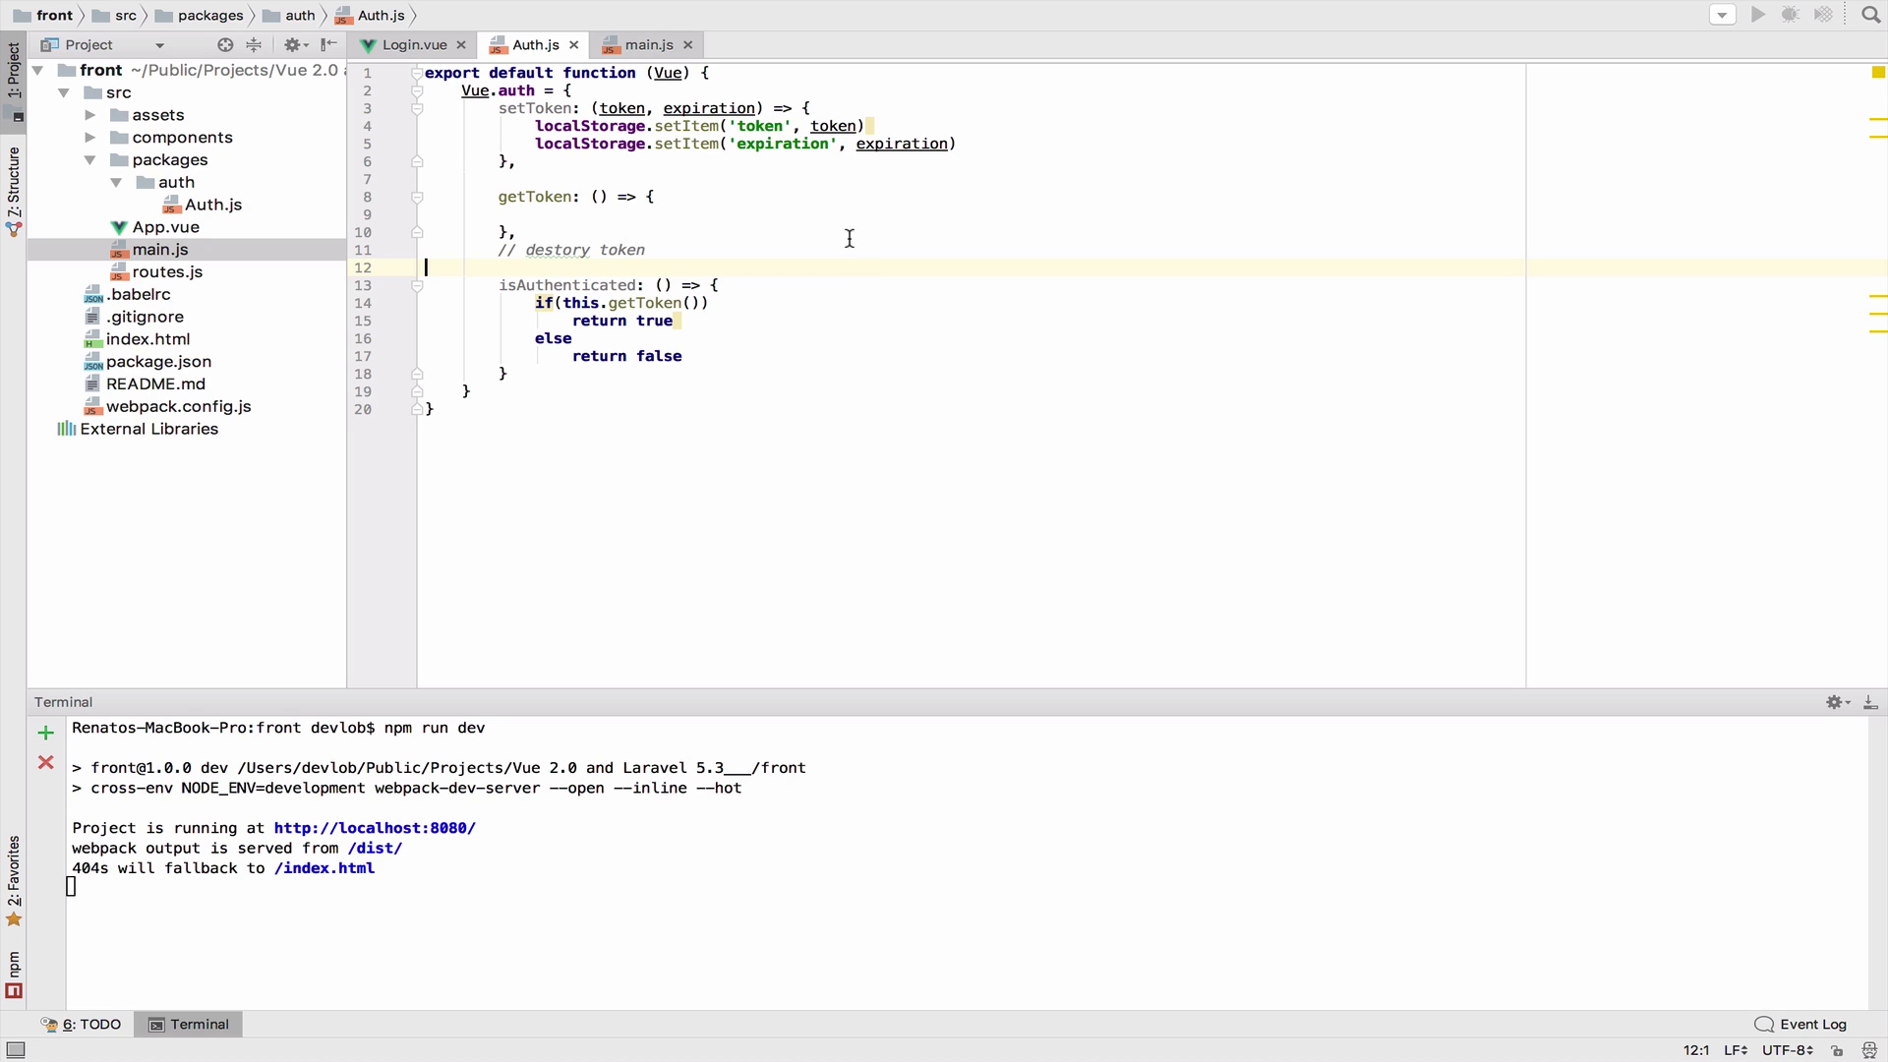
# Delete the console.log(response) call from Login.vue's login handler.
pyautogui.click(398, 45)
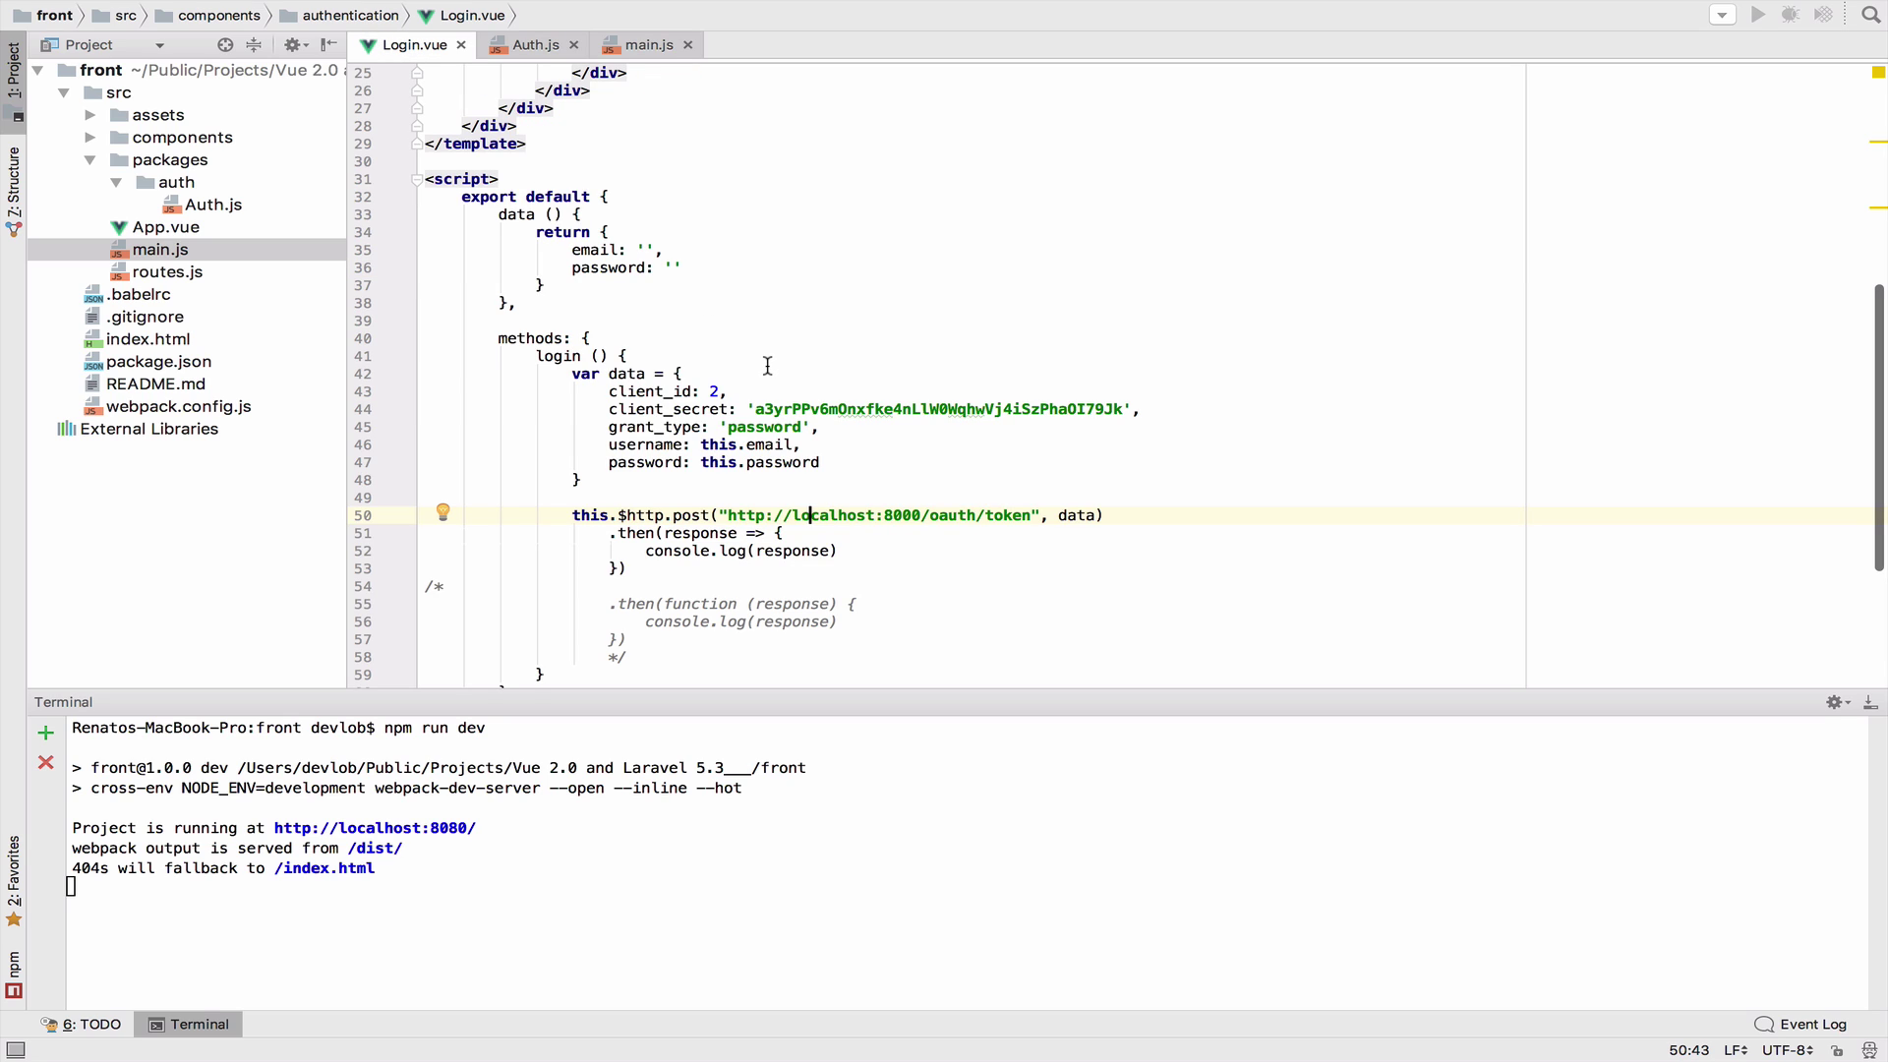
pyautogui.doubleClick(690, 515)
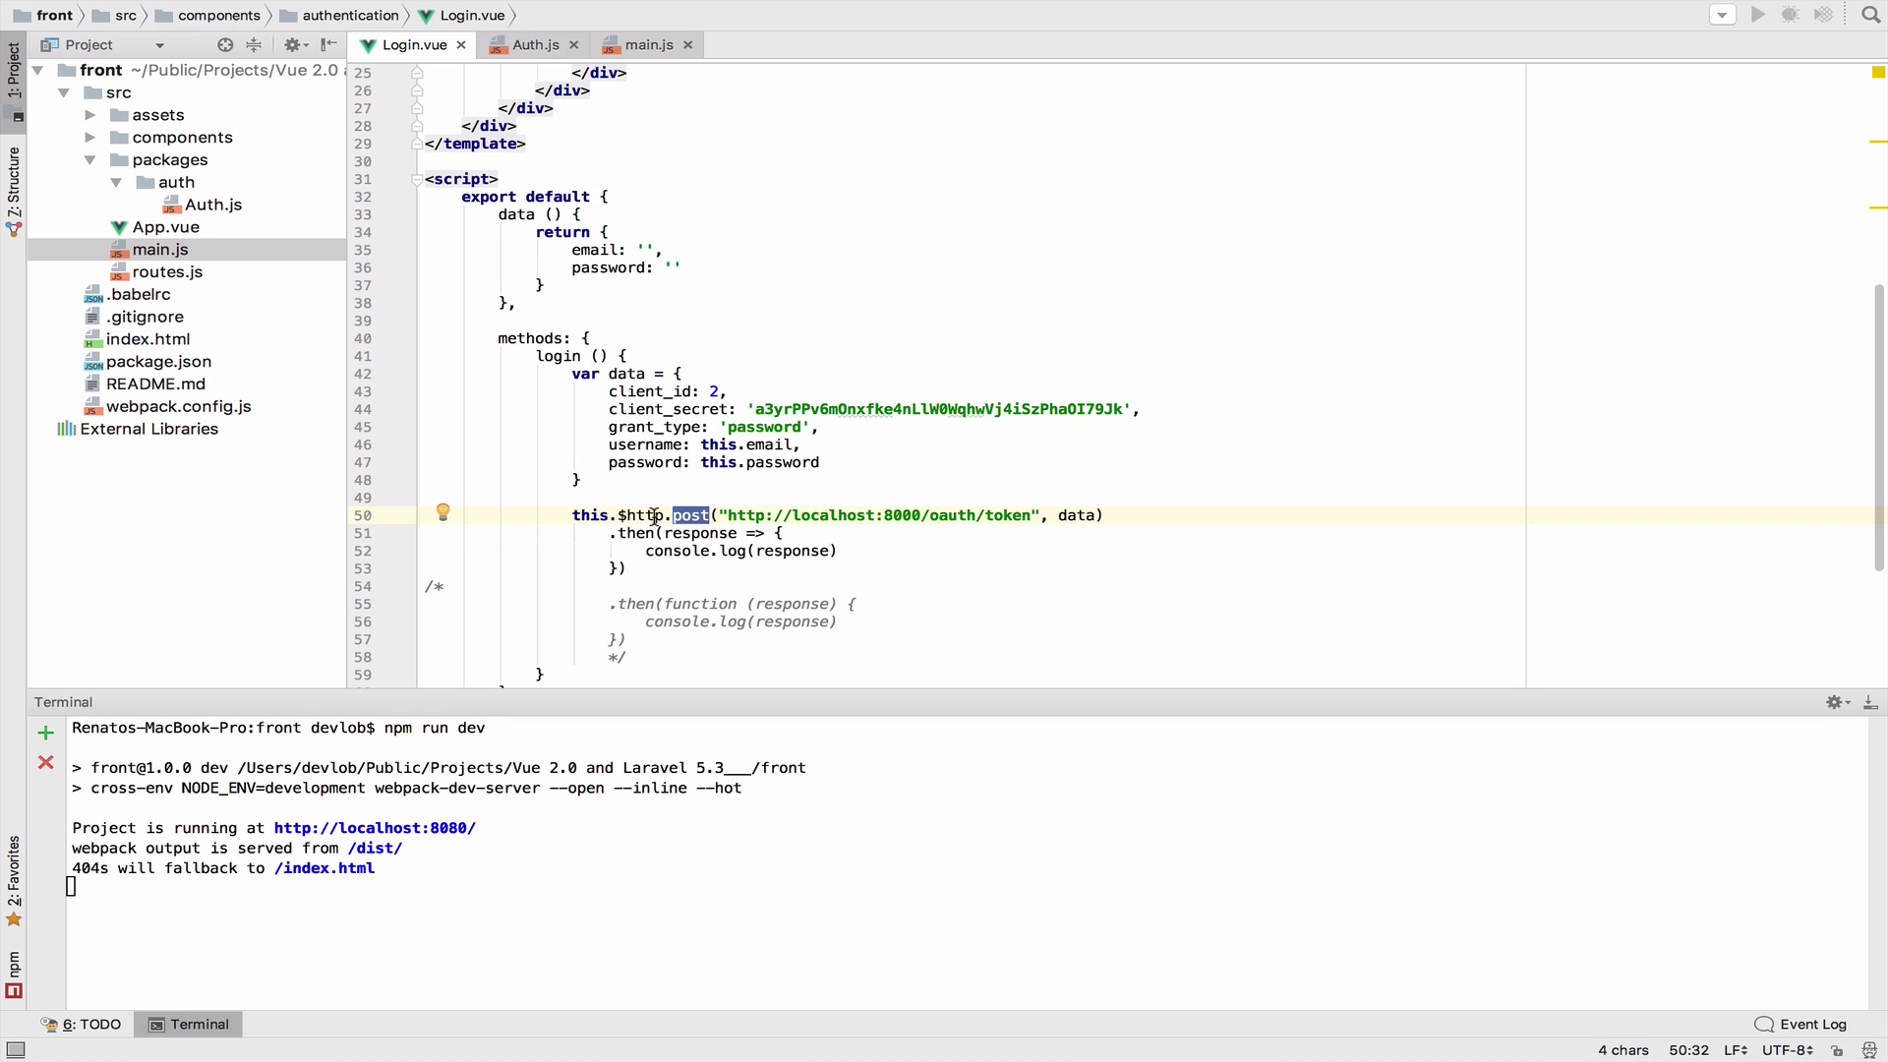
pyautogui.doubleClick(634, 514)
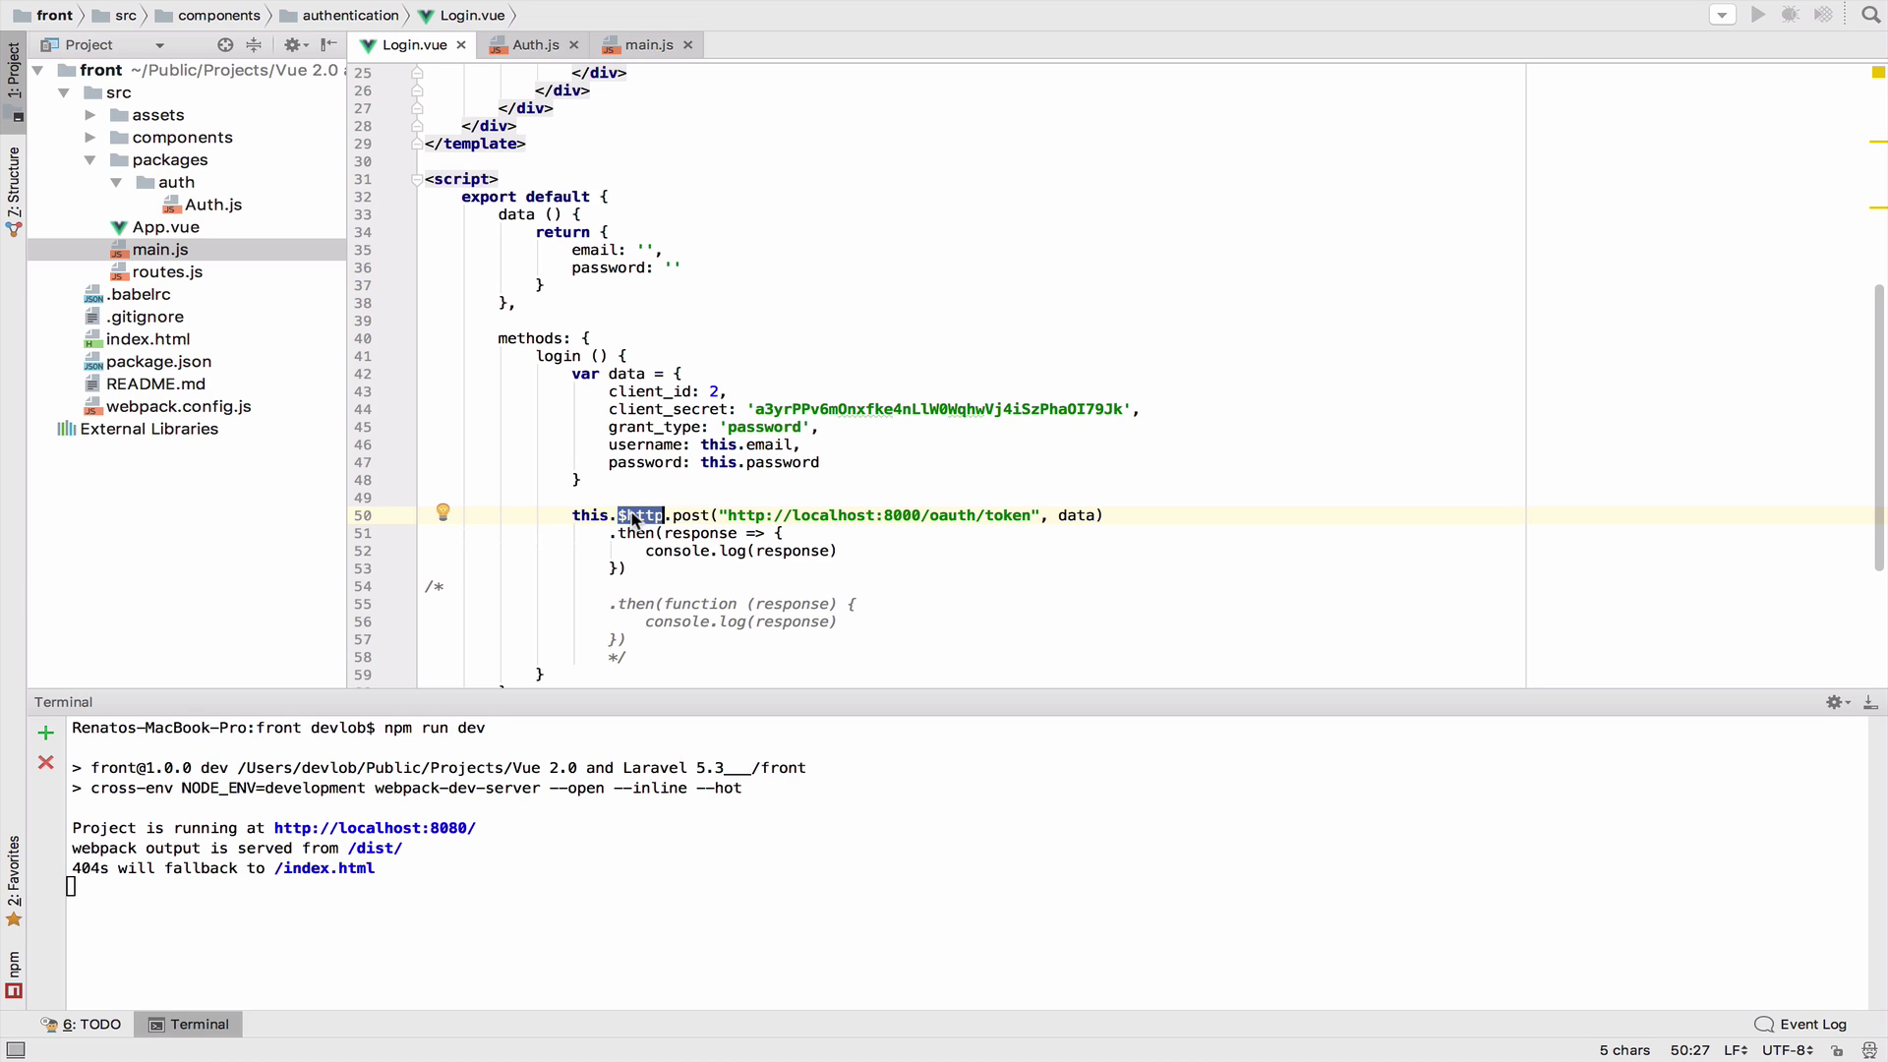
pyautogui.click(1040, 563)
pyautogui.hotkey('alt', 'Up')
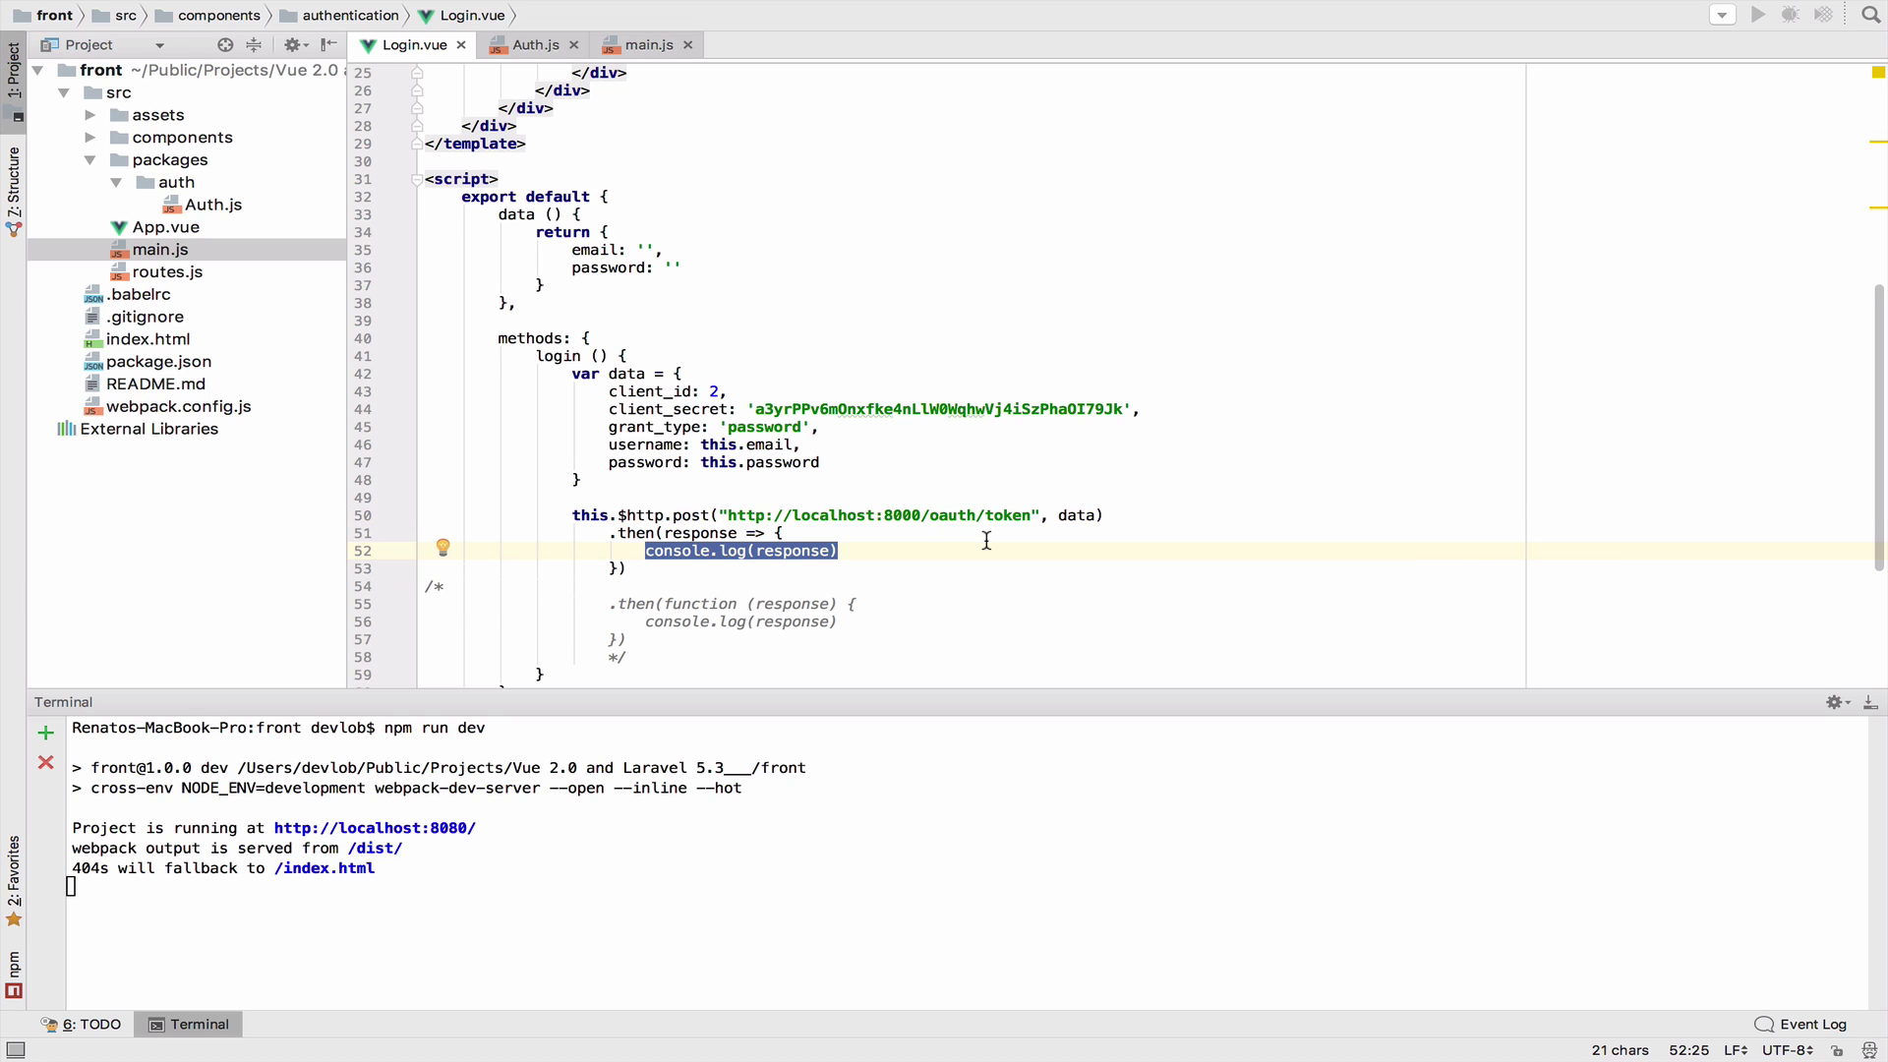
pyautogui.press('BackSpace')
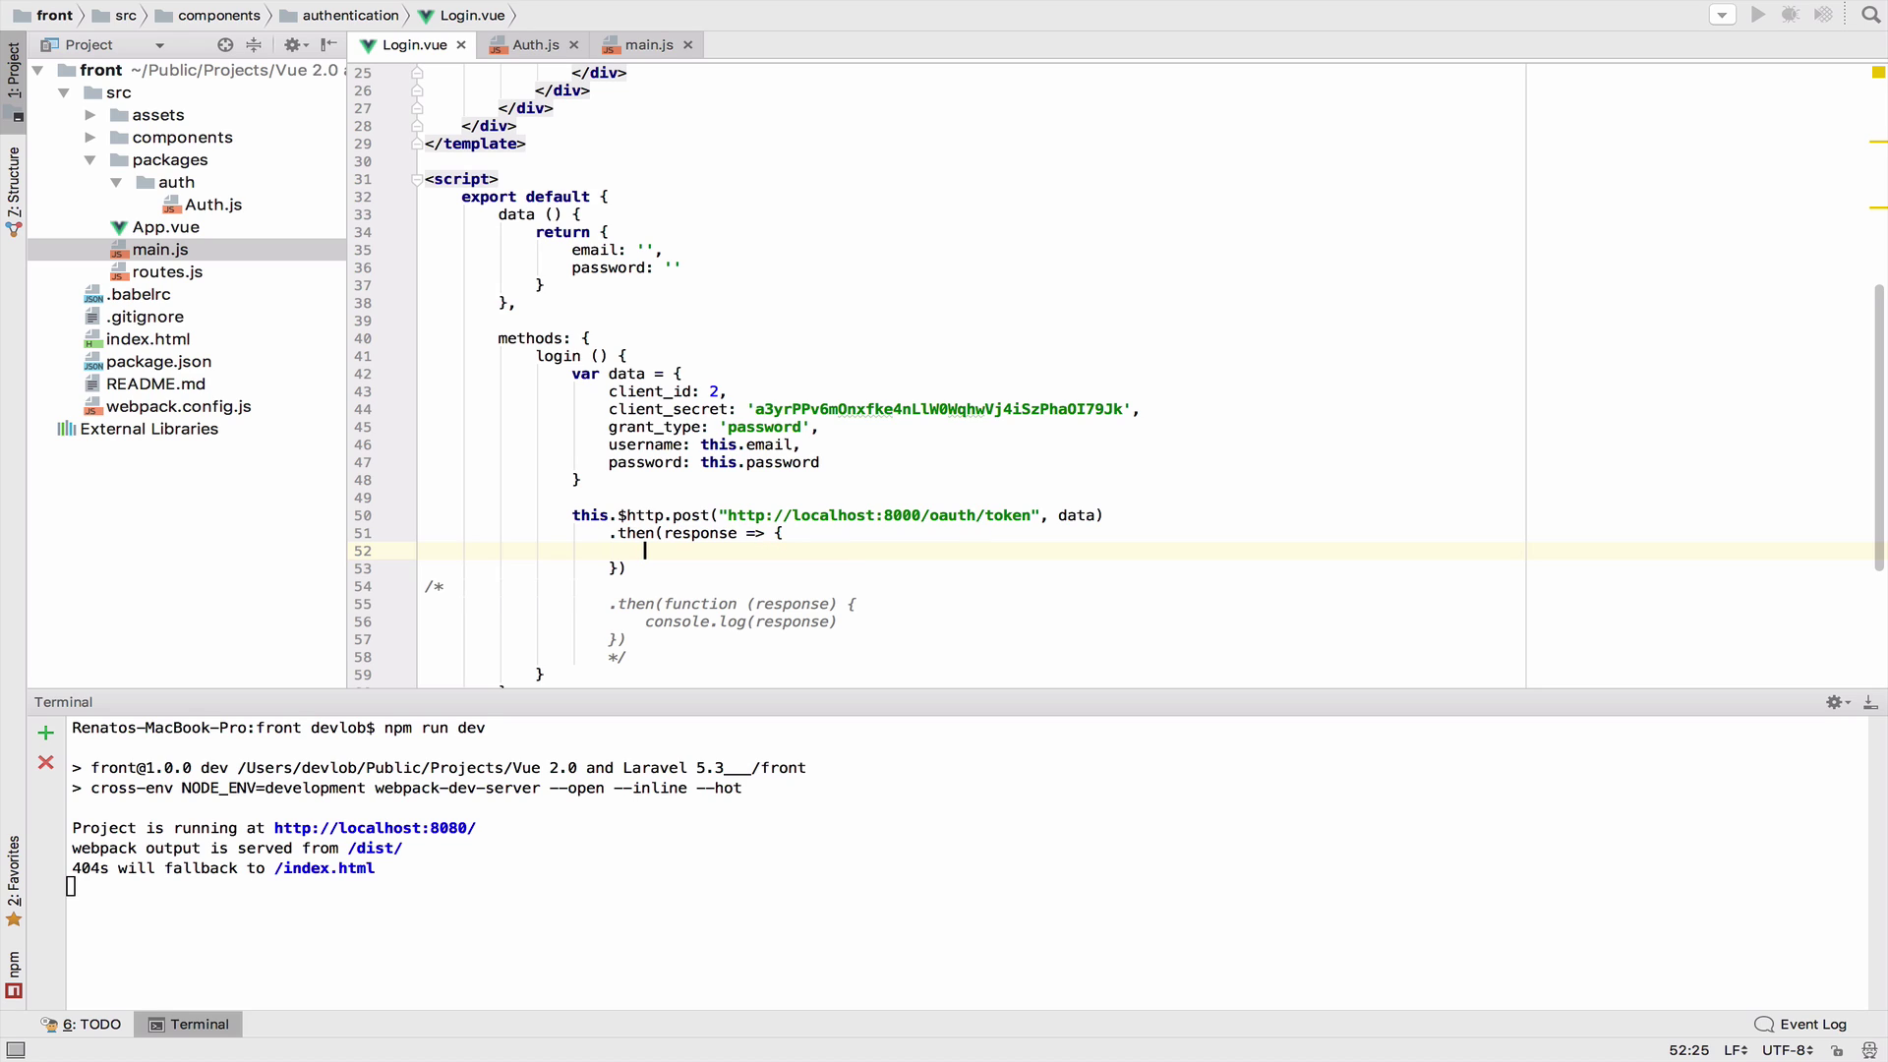
pyautogui.write('this.')
pyautogui.write('$auth.setToken(')
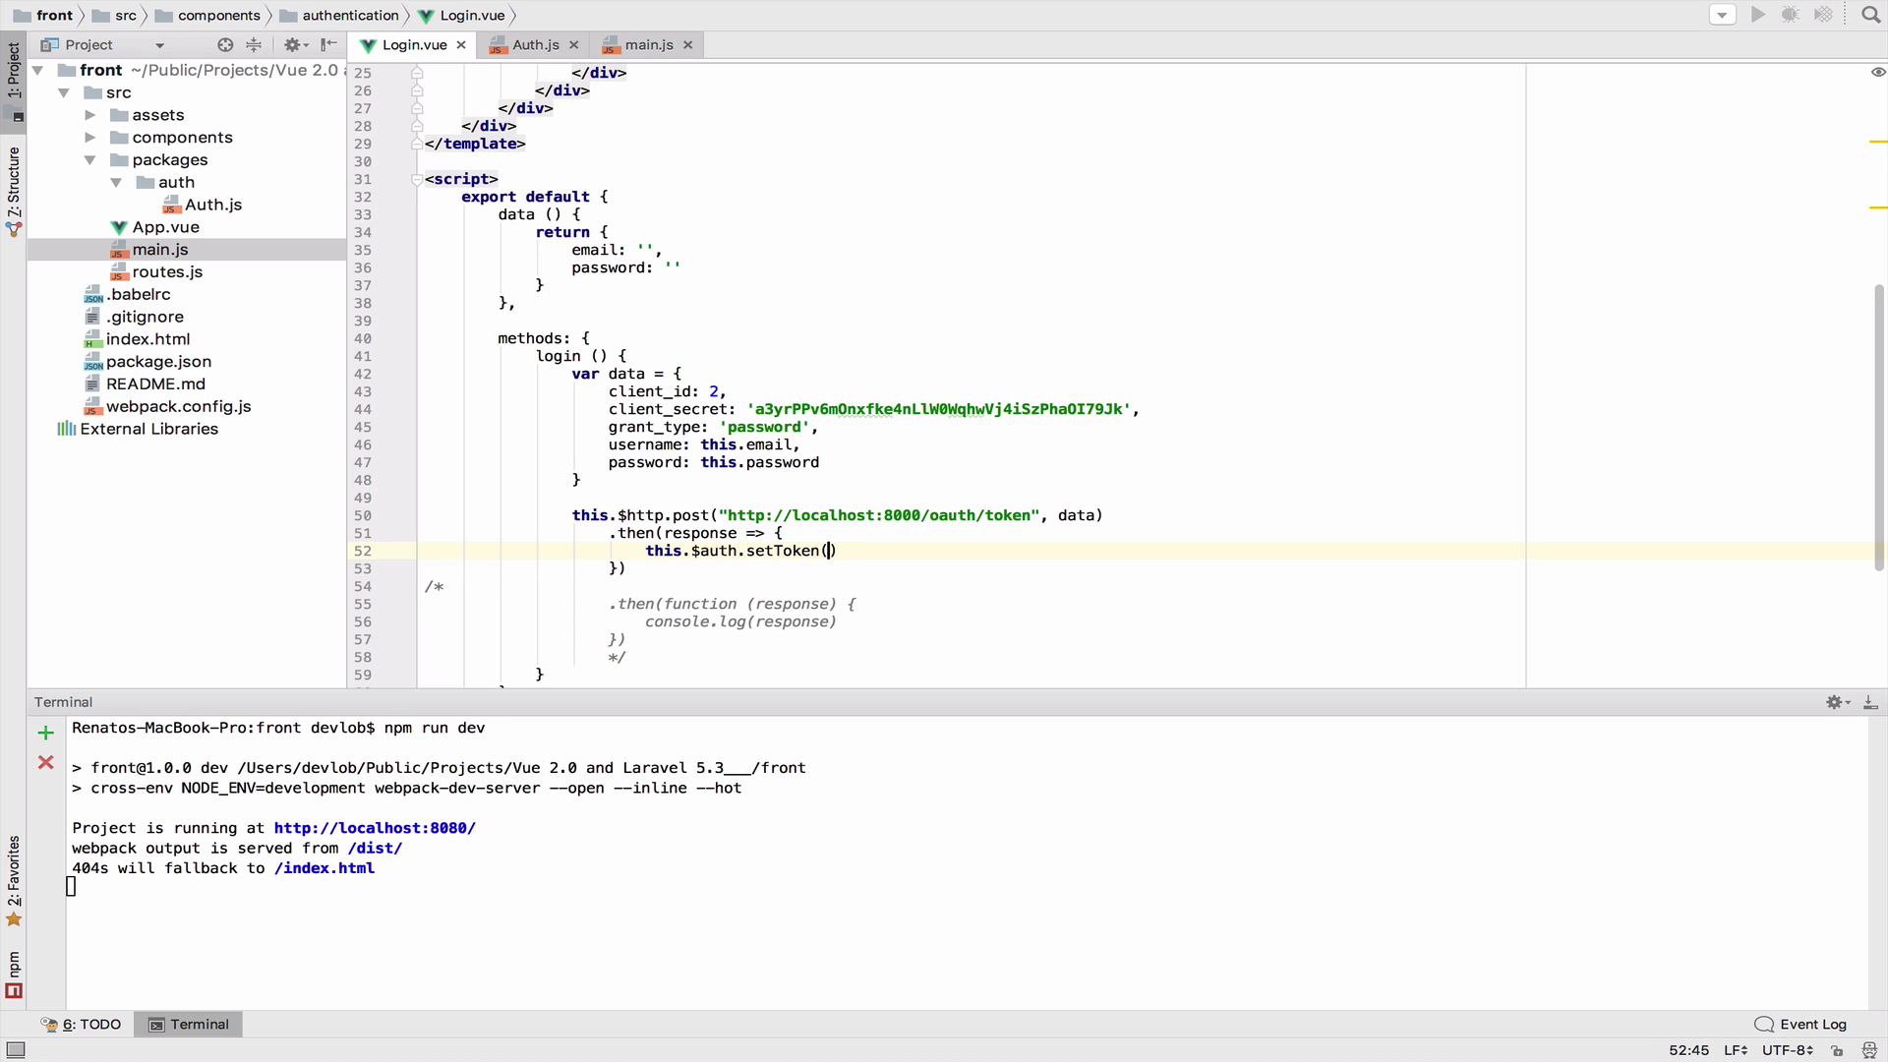
# Write this.$auth.setToken(response.body.access_token, response.body.expires_in + Date.now()) in its place.
pyautogui.click(533, 44)
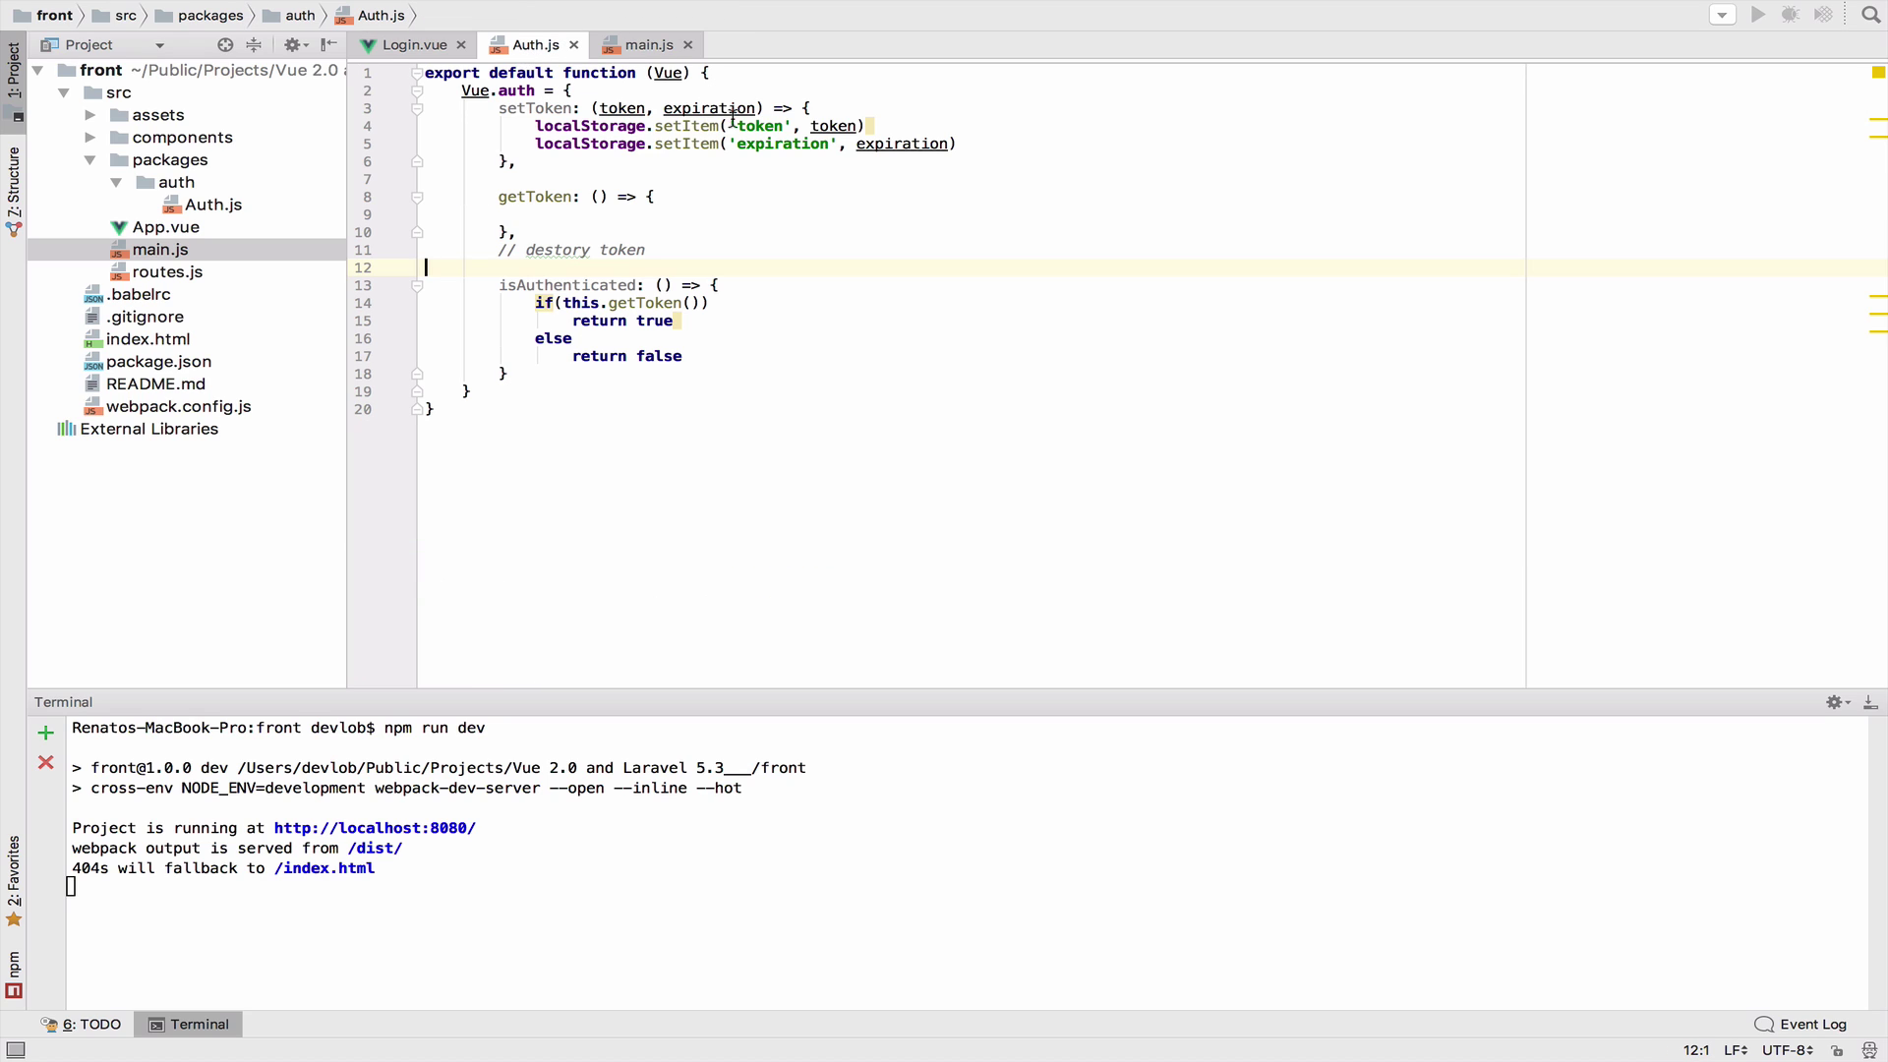
pyautogui.doubleClick(533, 108)
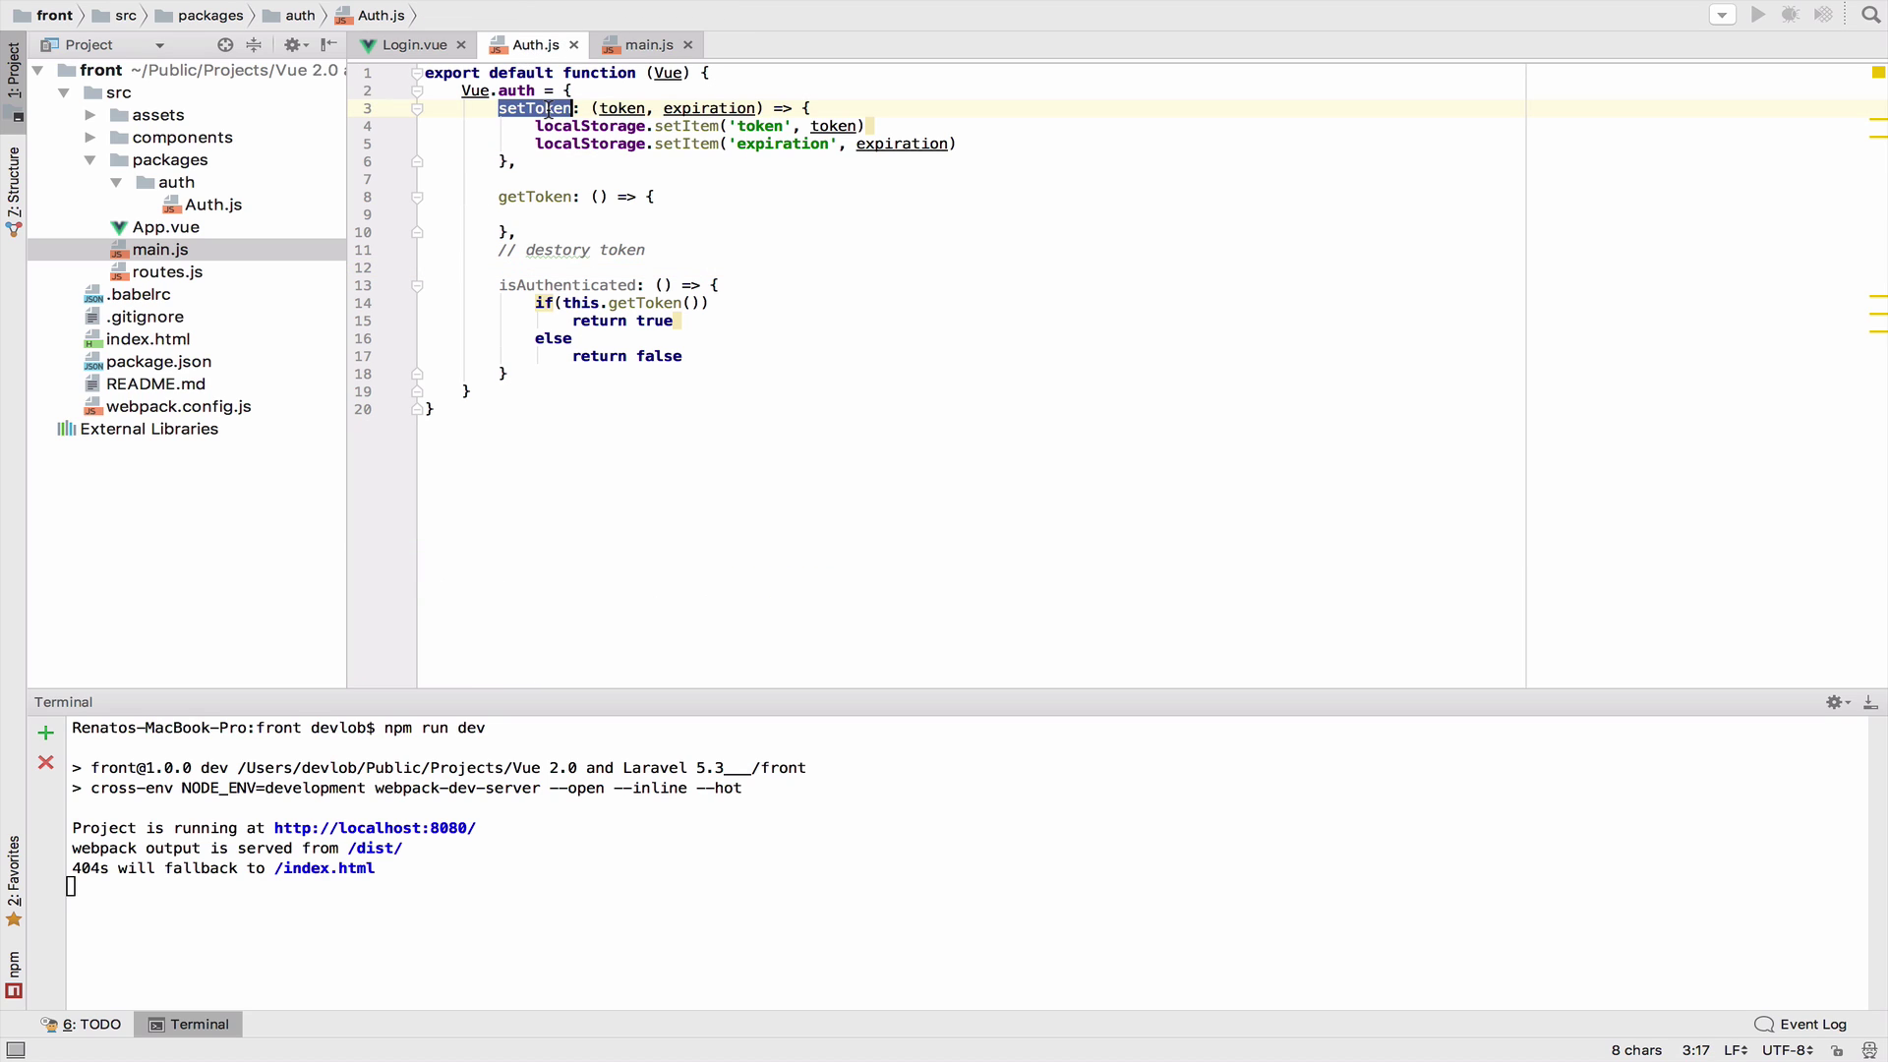
pyautogui.click(410, 44)
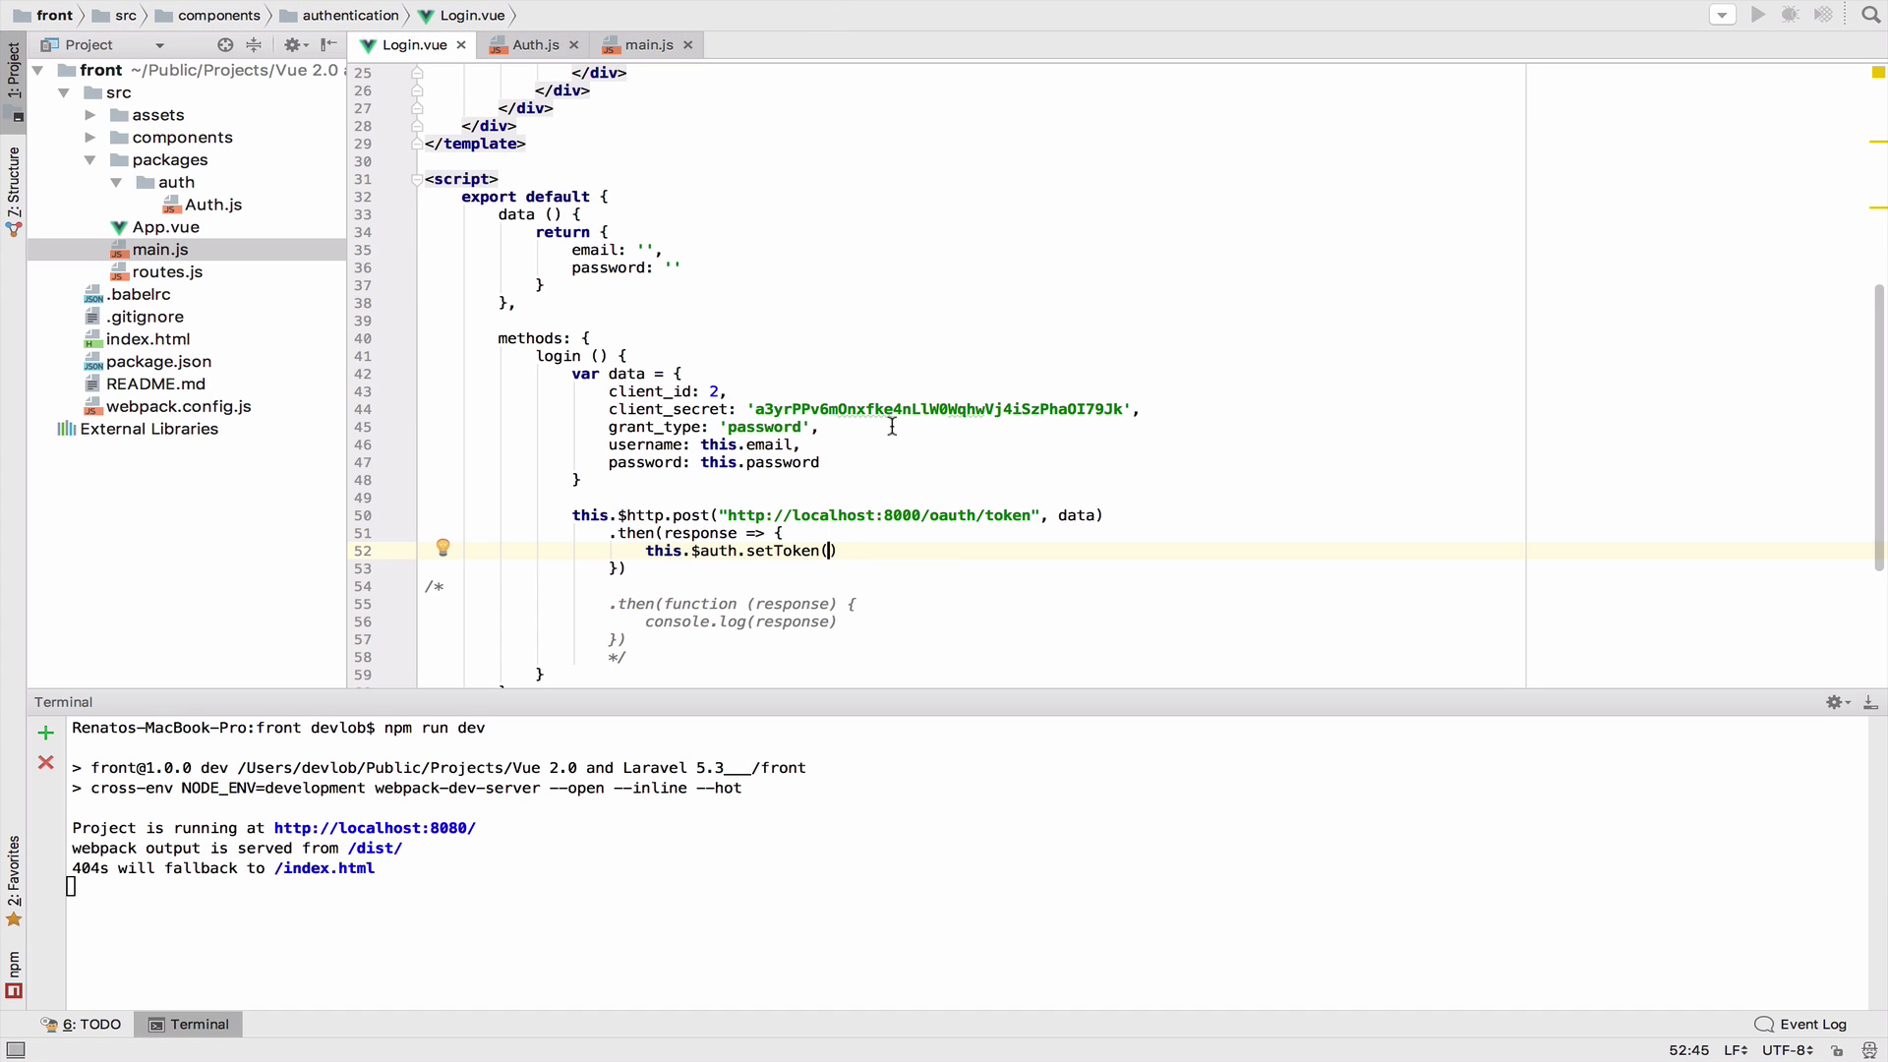
pyautogui.write('res-0')
pyautogui.press('BackSpace')
pyautogui.press('BackSpace')
pyautogui.write('ponse.body')
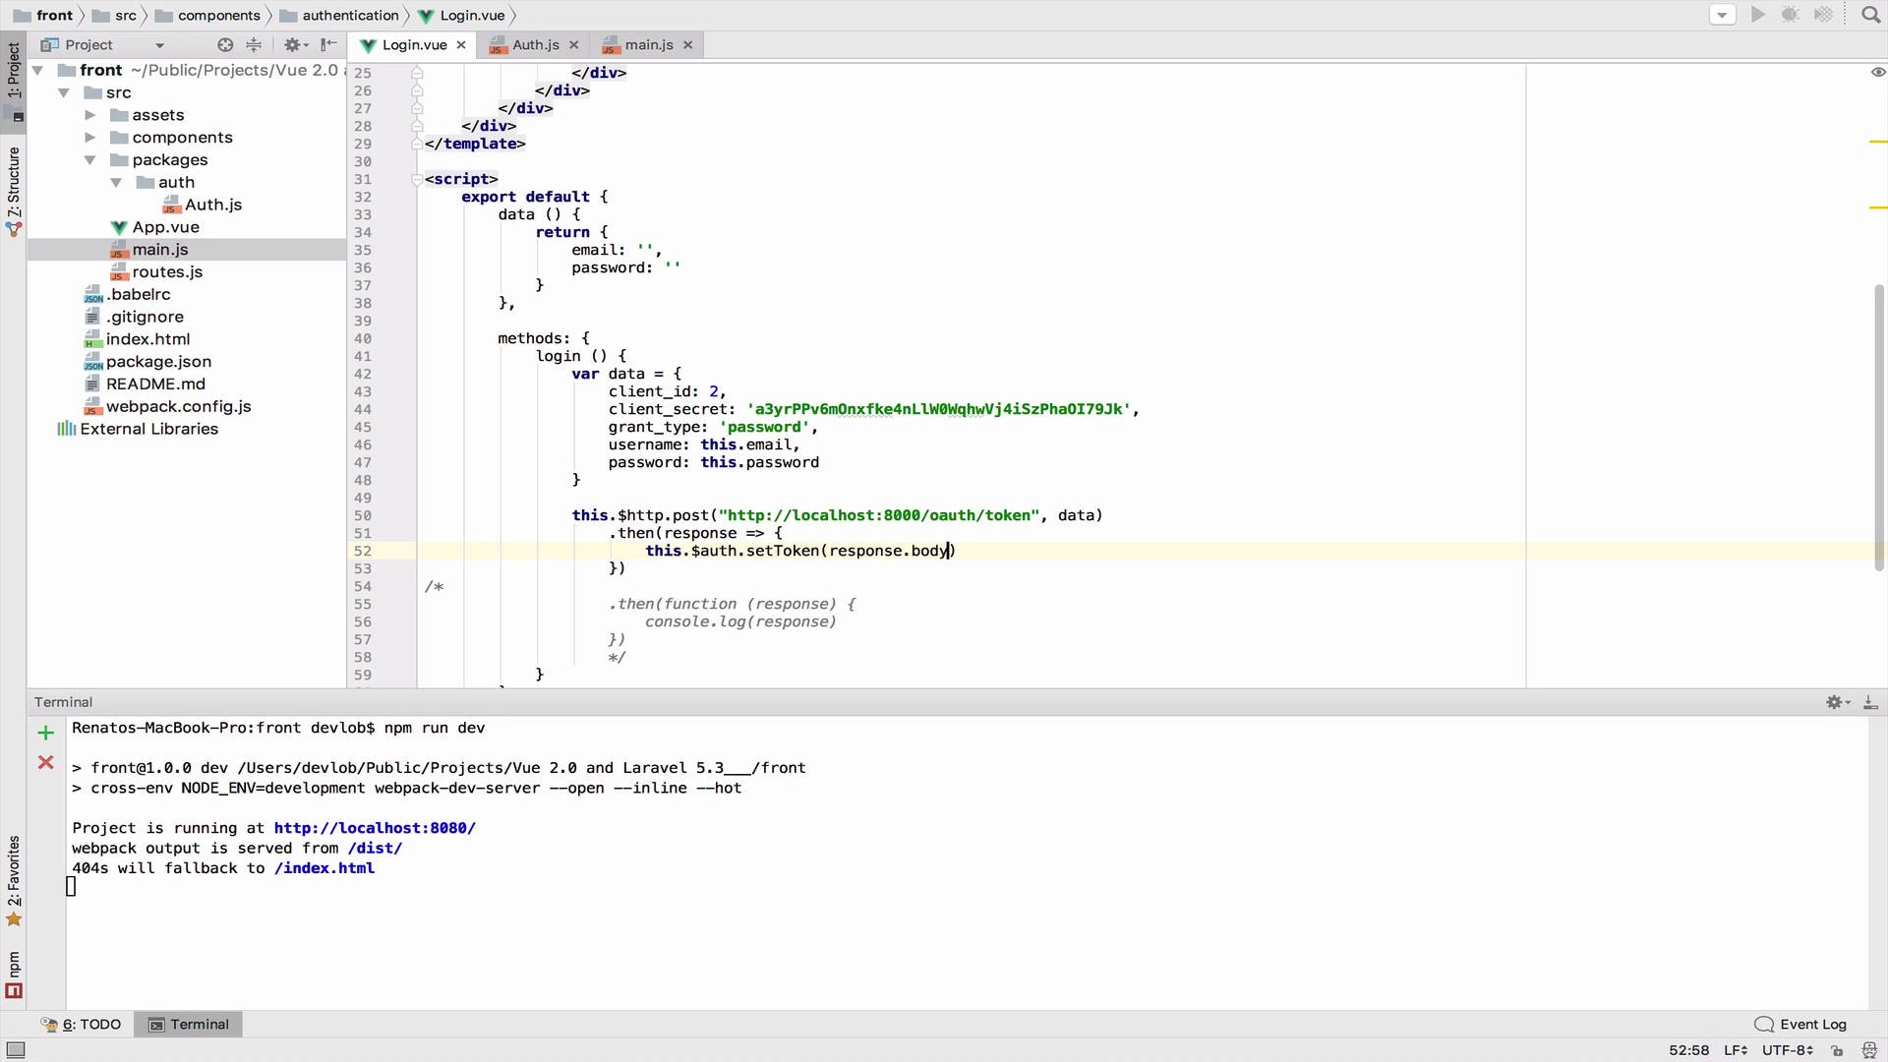
pyautogui.write('.access_t')
pyautogui.write('oken')
pyautogui.hotkey('ctrl', 'Right')
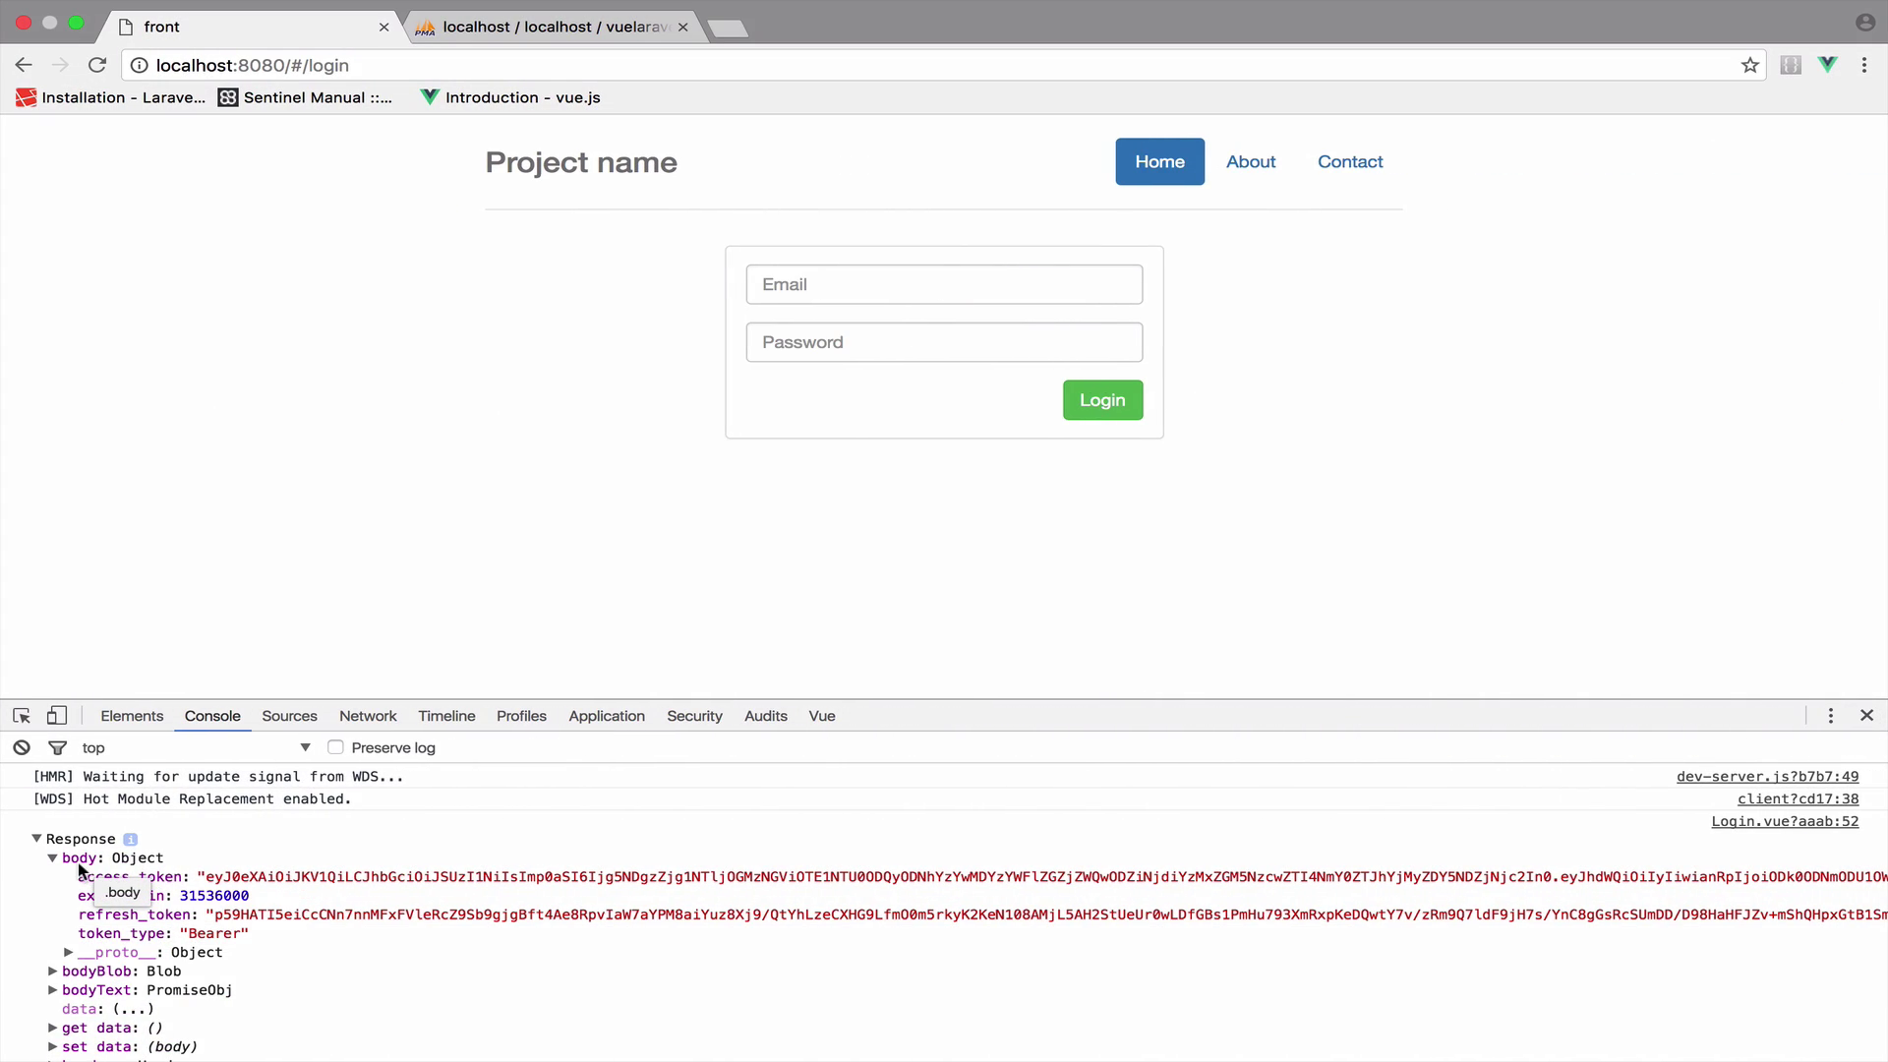
pyautogui.hotkey('ctrl', 'Left')
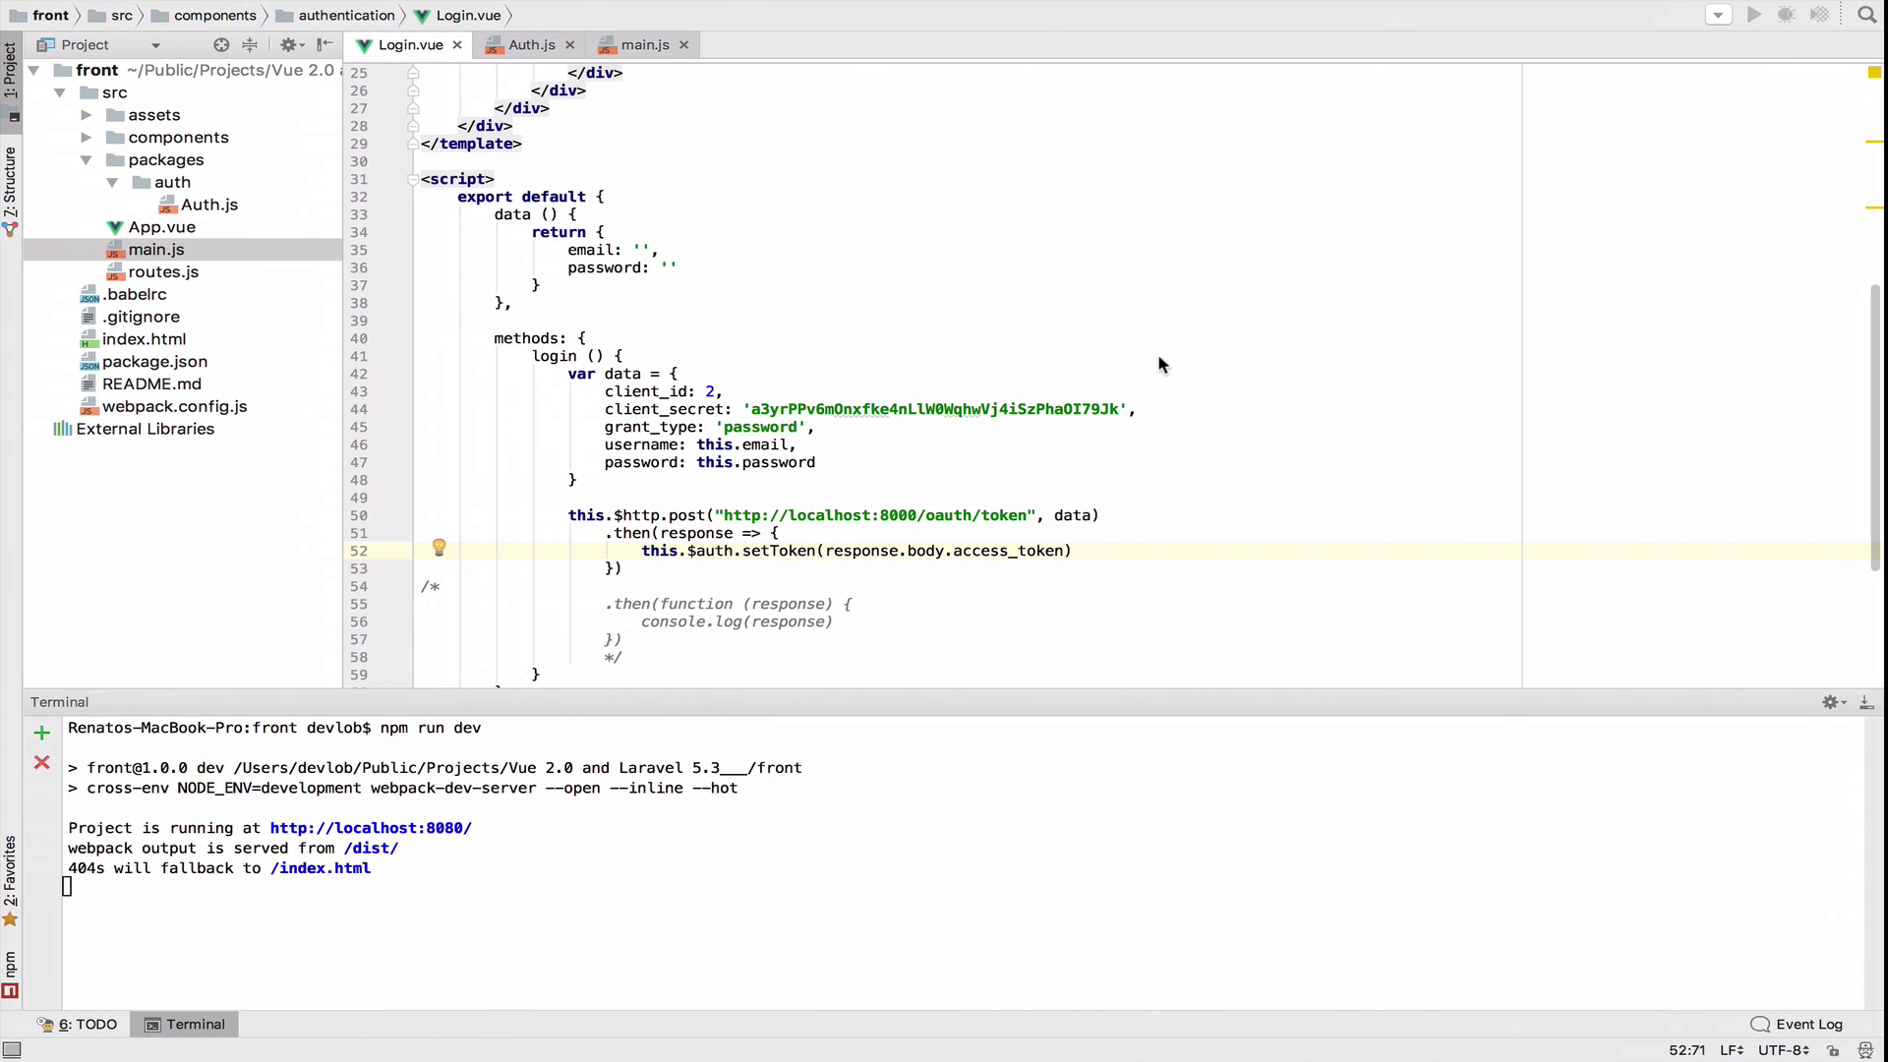
pyautogui.click(1136, 409)
pyautogui.write(', respons')
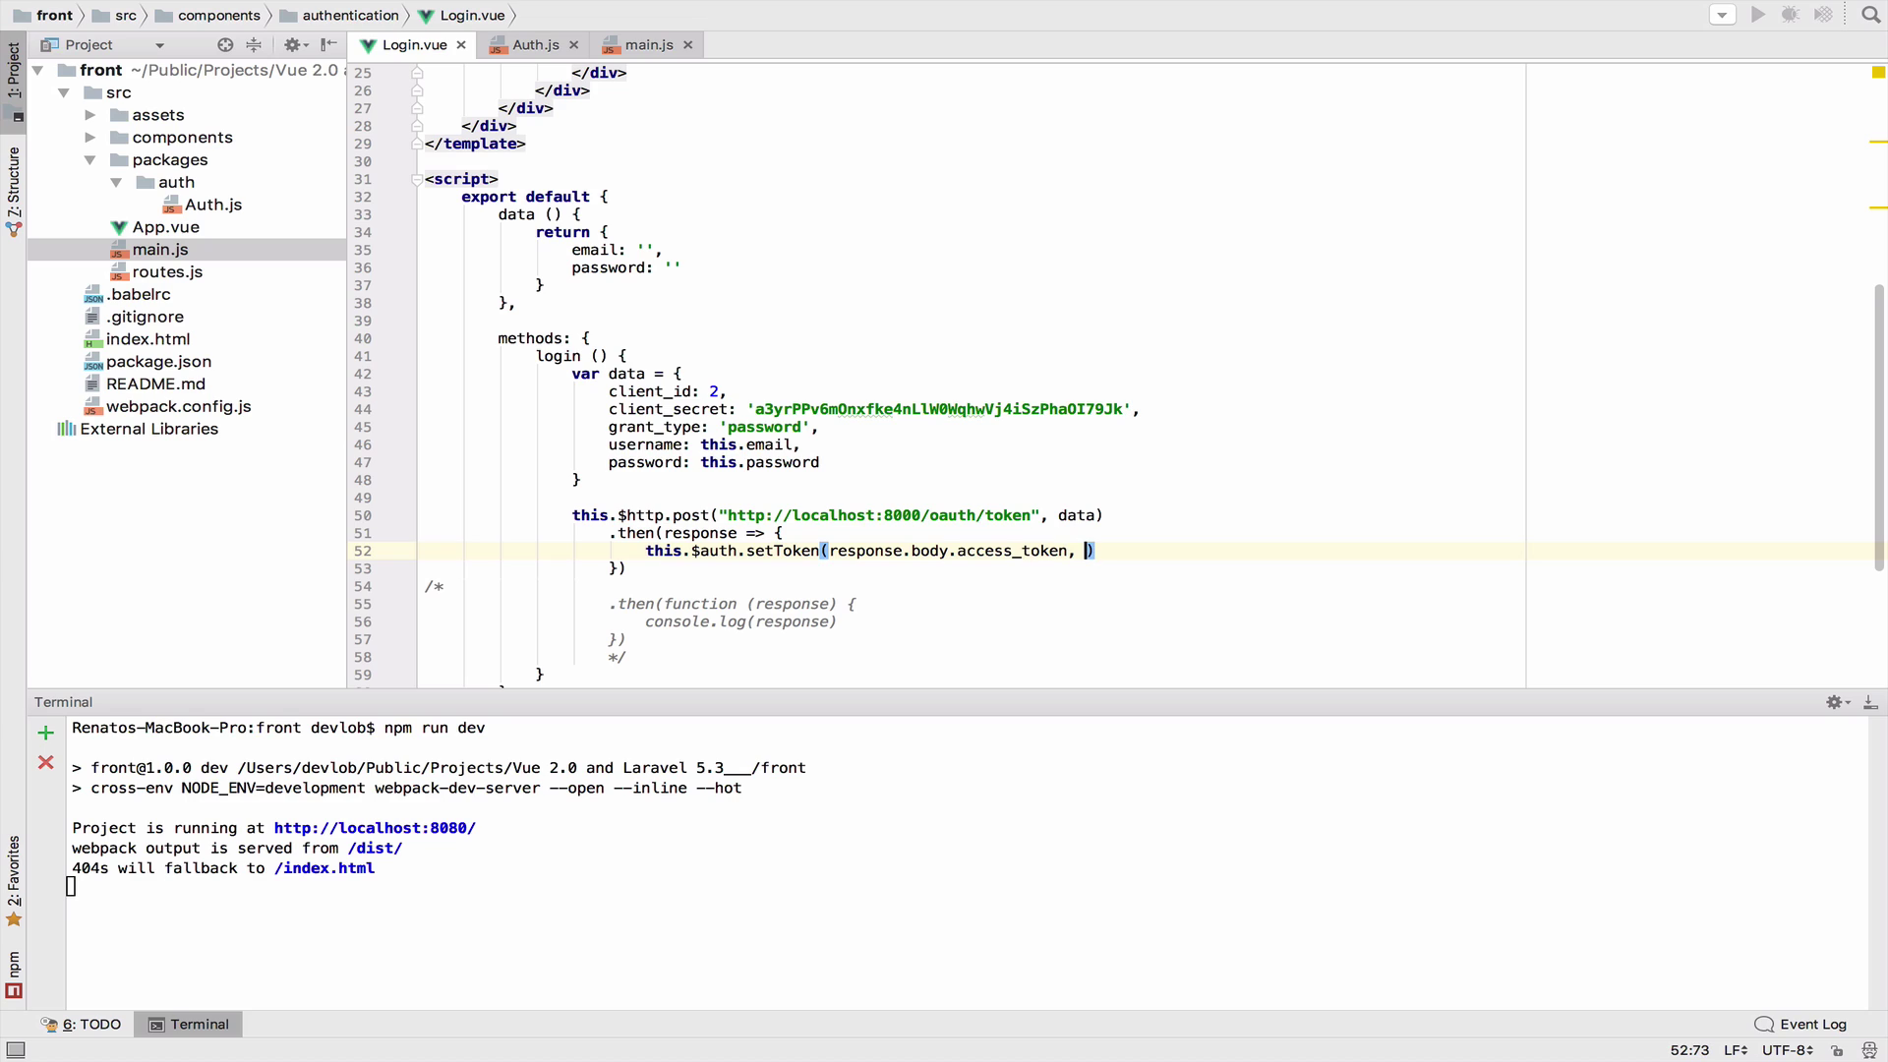
pyautogui.write('e.body.exp')
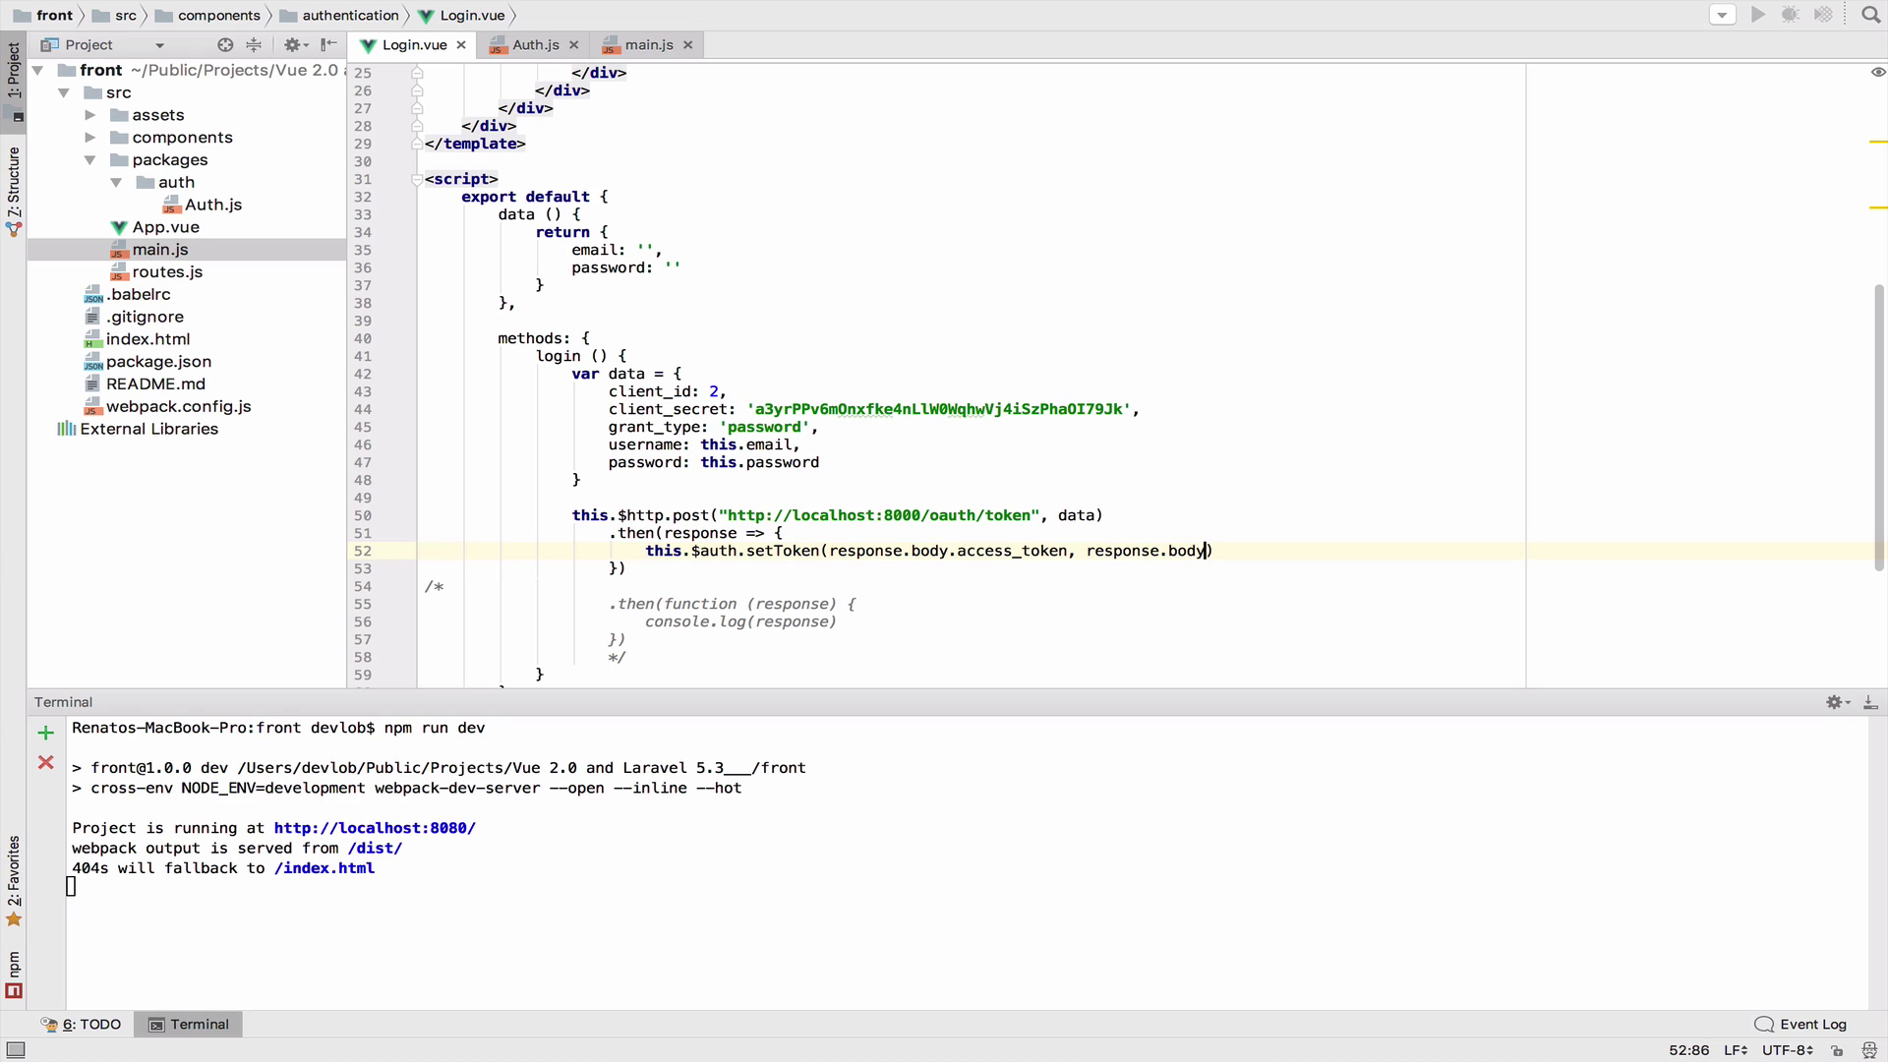
pyautogui.write('ires')
pyautogui.write('_in')
pyautogui.write(' + Date.now()')
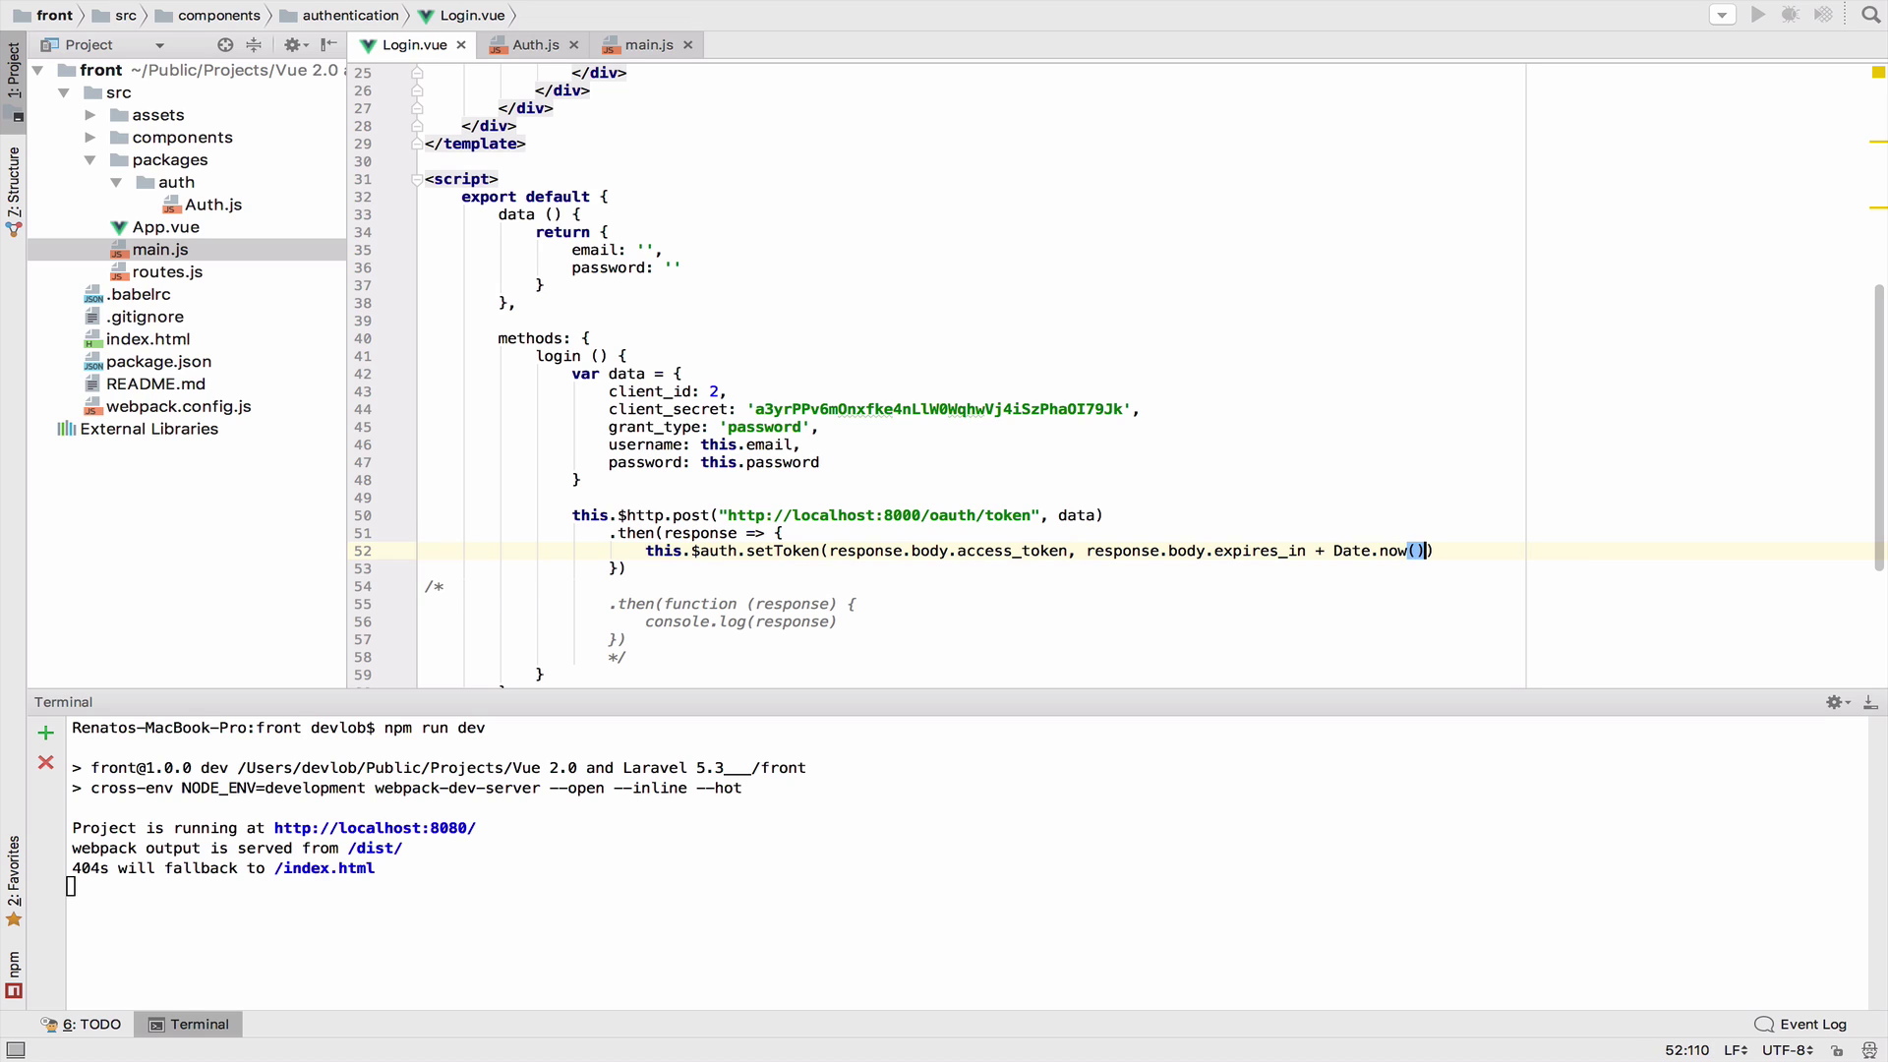
pyautogui.moveTo(646, 550)
pyautogui.mouseDown()
pyautogui.moveTo(1438, 568)
pyautogui.moveTo(1452, 550)
pyautogui.mouseUp()
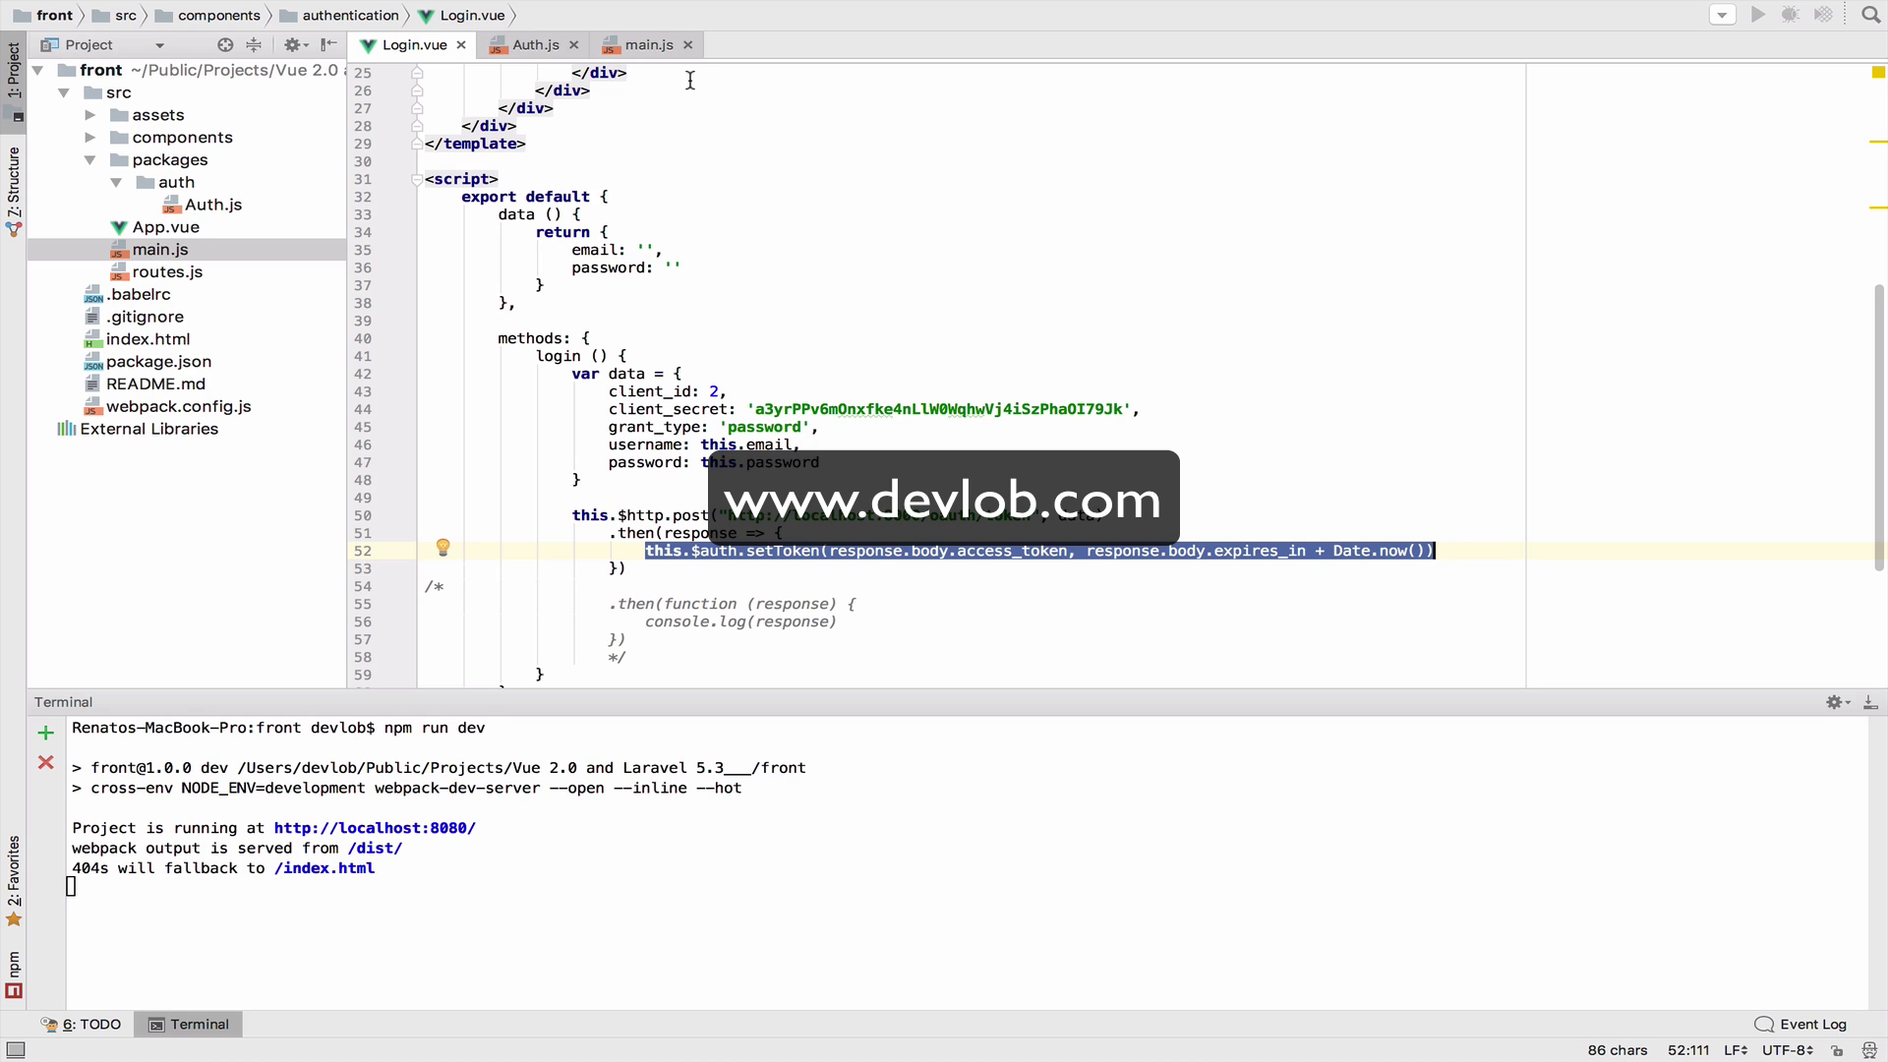
# Add import Auth from './packages/auth/Auth.js' below main.js's vue-resource import.
pyautogui.click(641, 44)
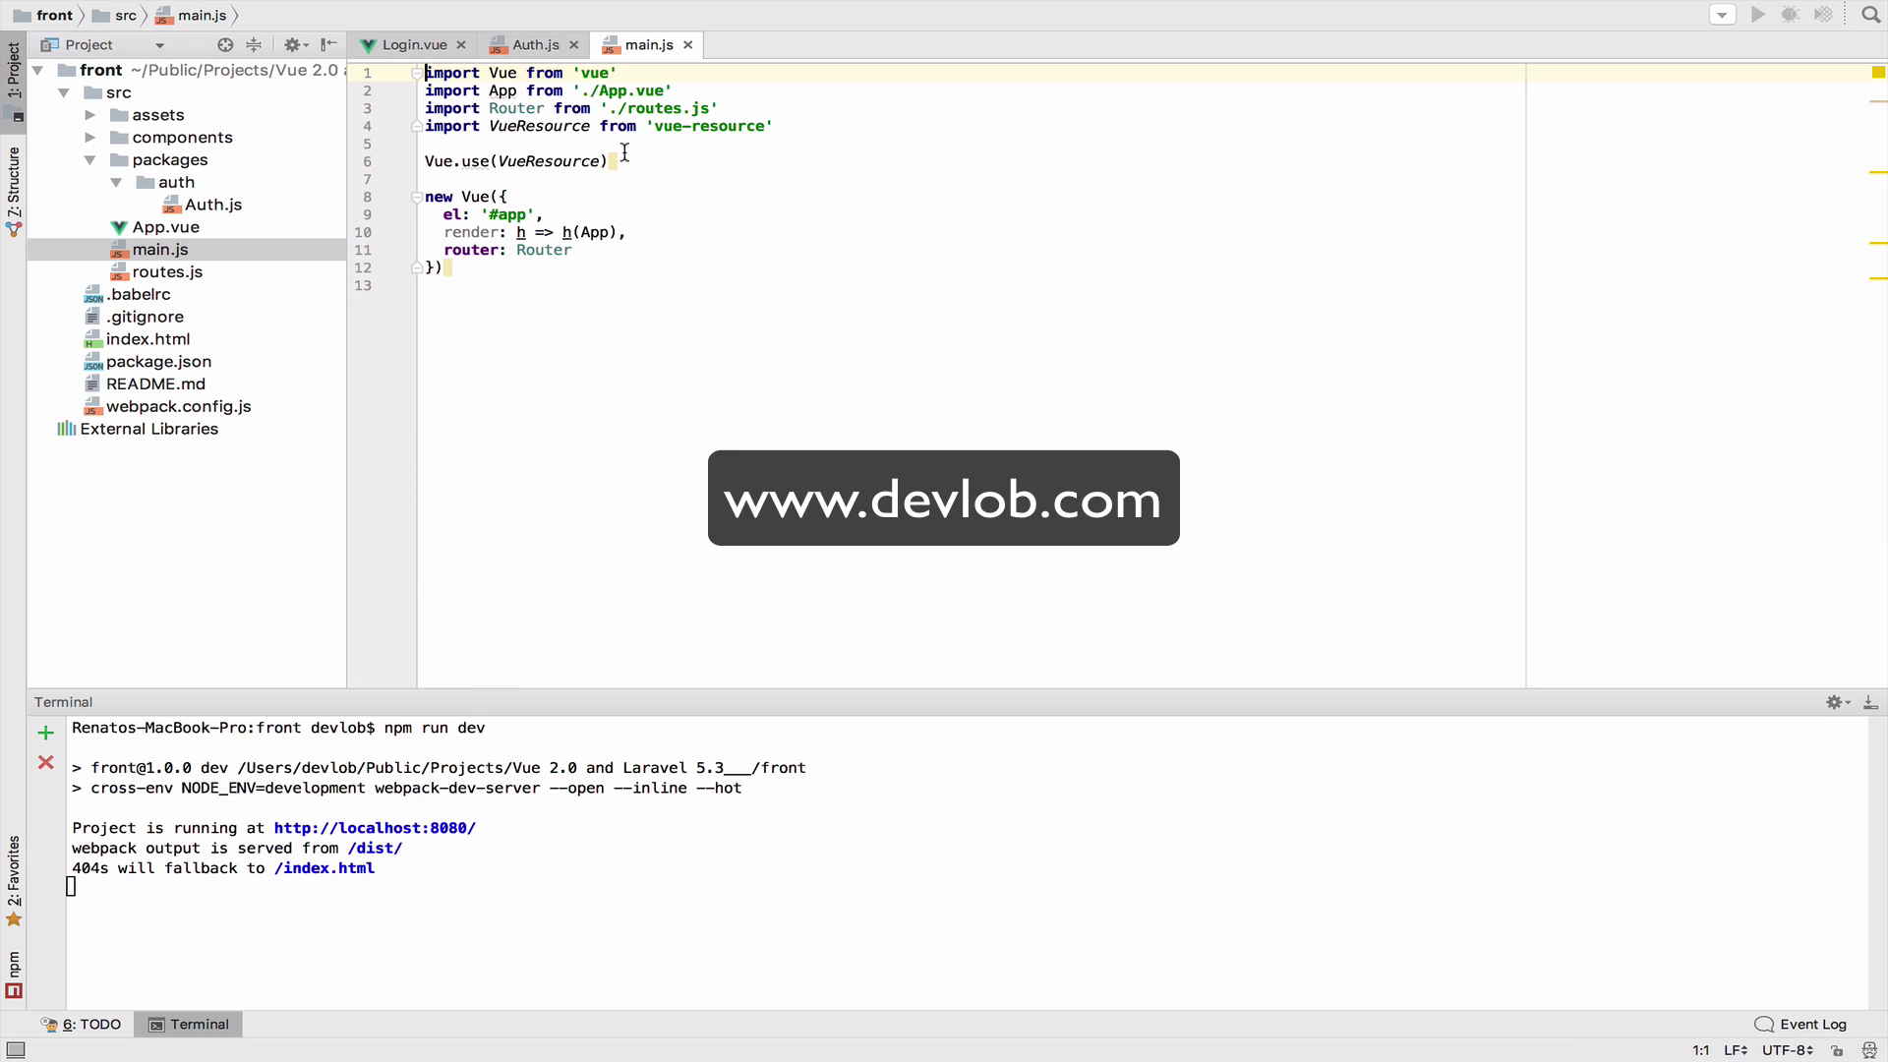
pyautogui.click(796, 125)
pyautogui.moveTo(798, 126); pyautogui.dragTo(419, 126)
pyautogui.moveTo(610, 160); pyautogui.dragTo(422, 161)
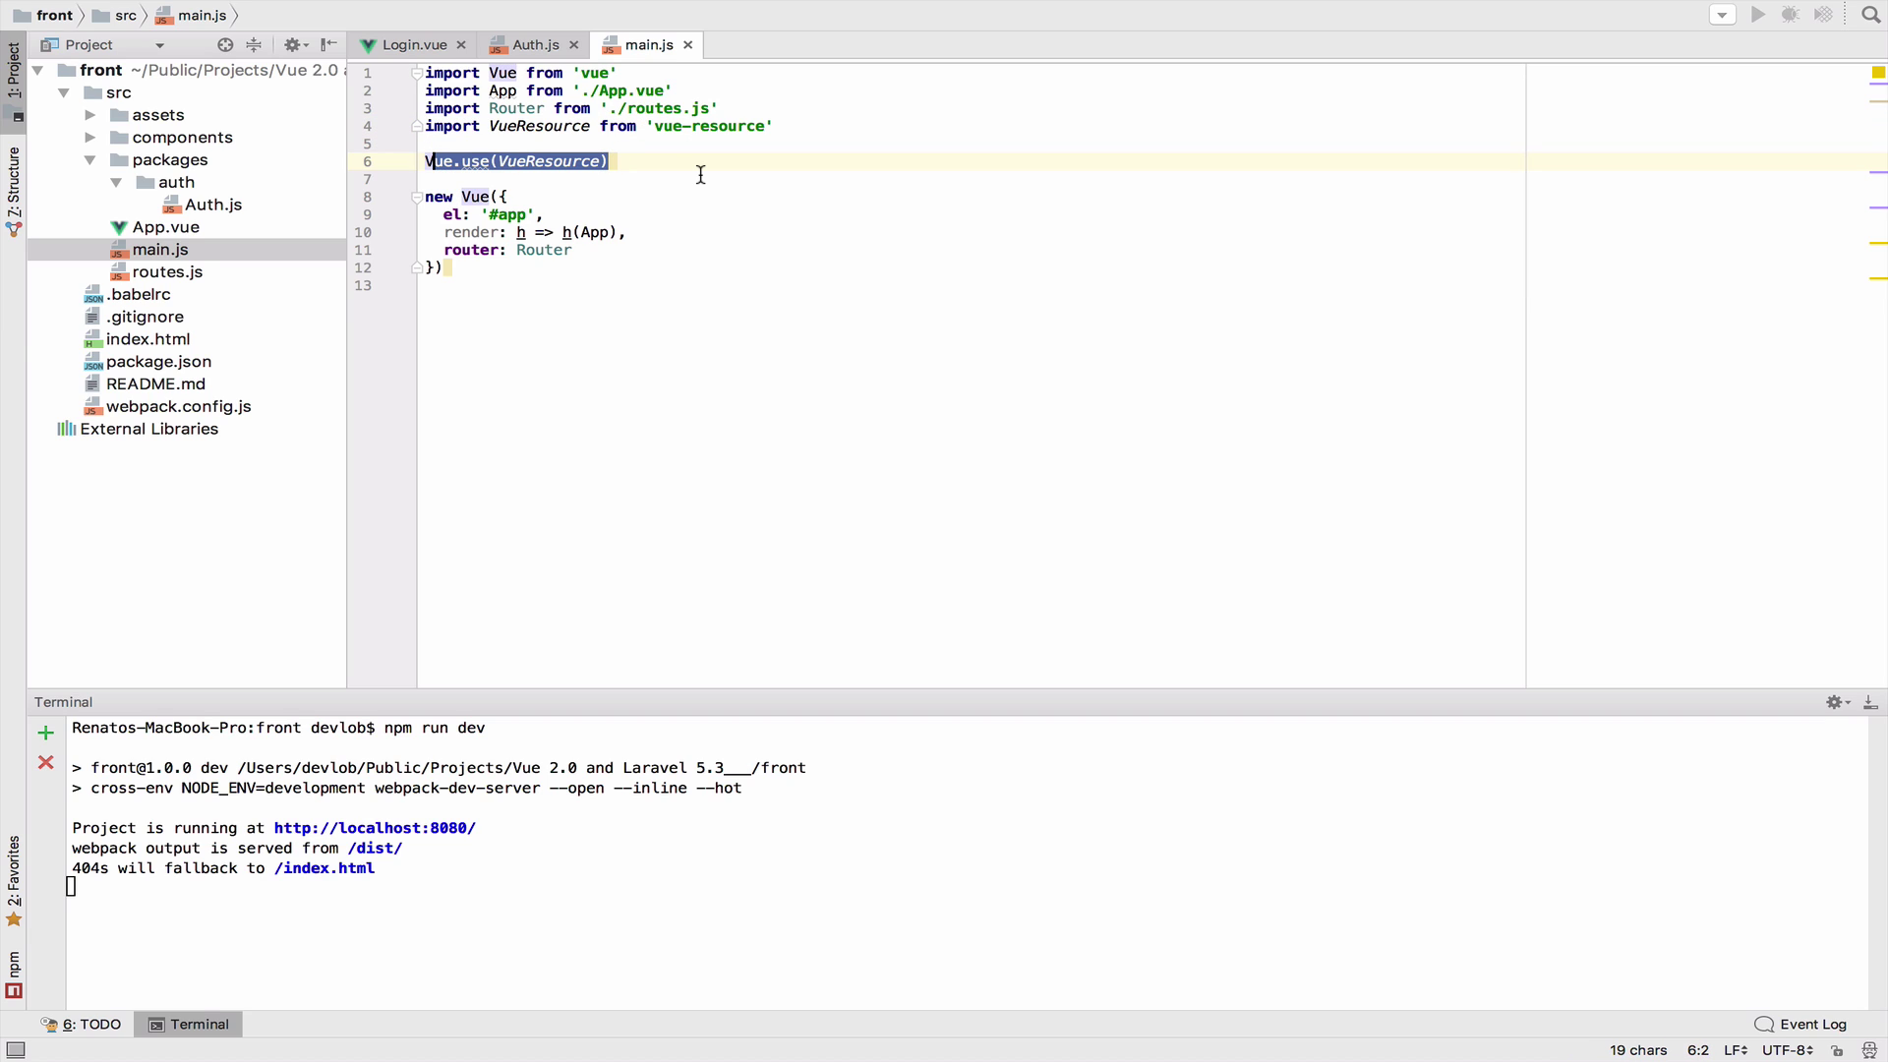
pyautogui.click(797, 130)
pyautogui.press('Return')
pyautogui.press('Return')
pyautogui.write('import Auth from')
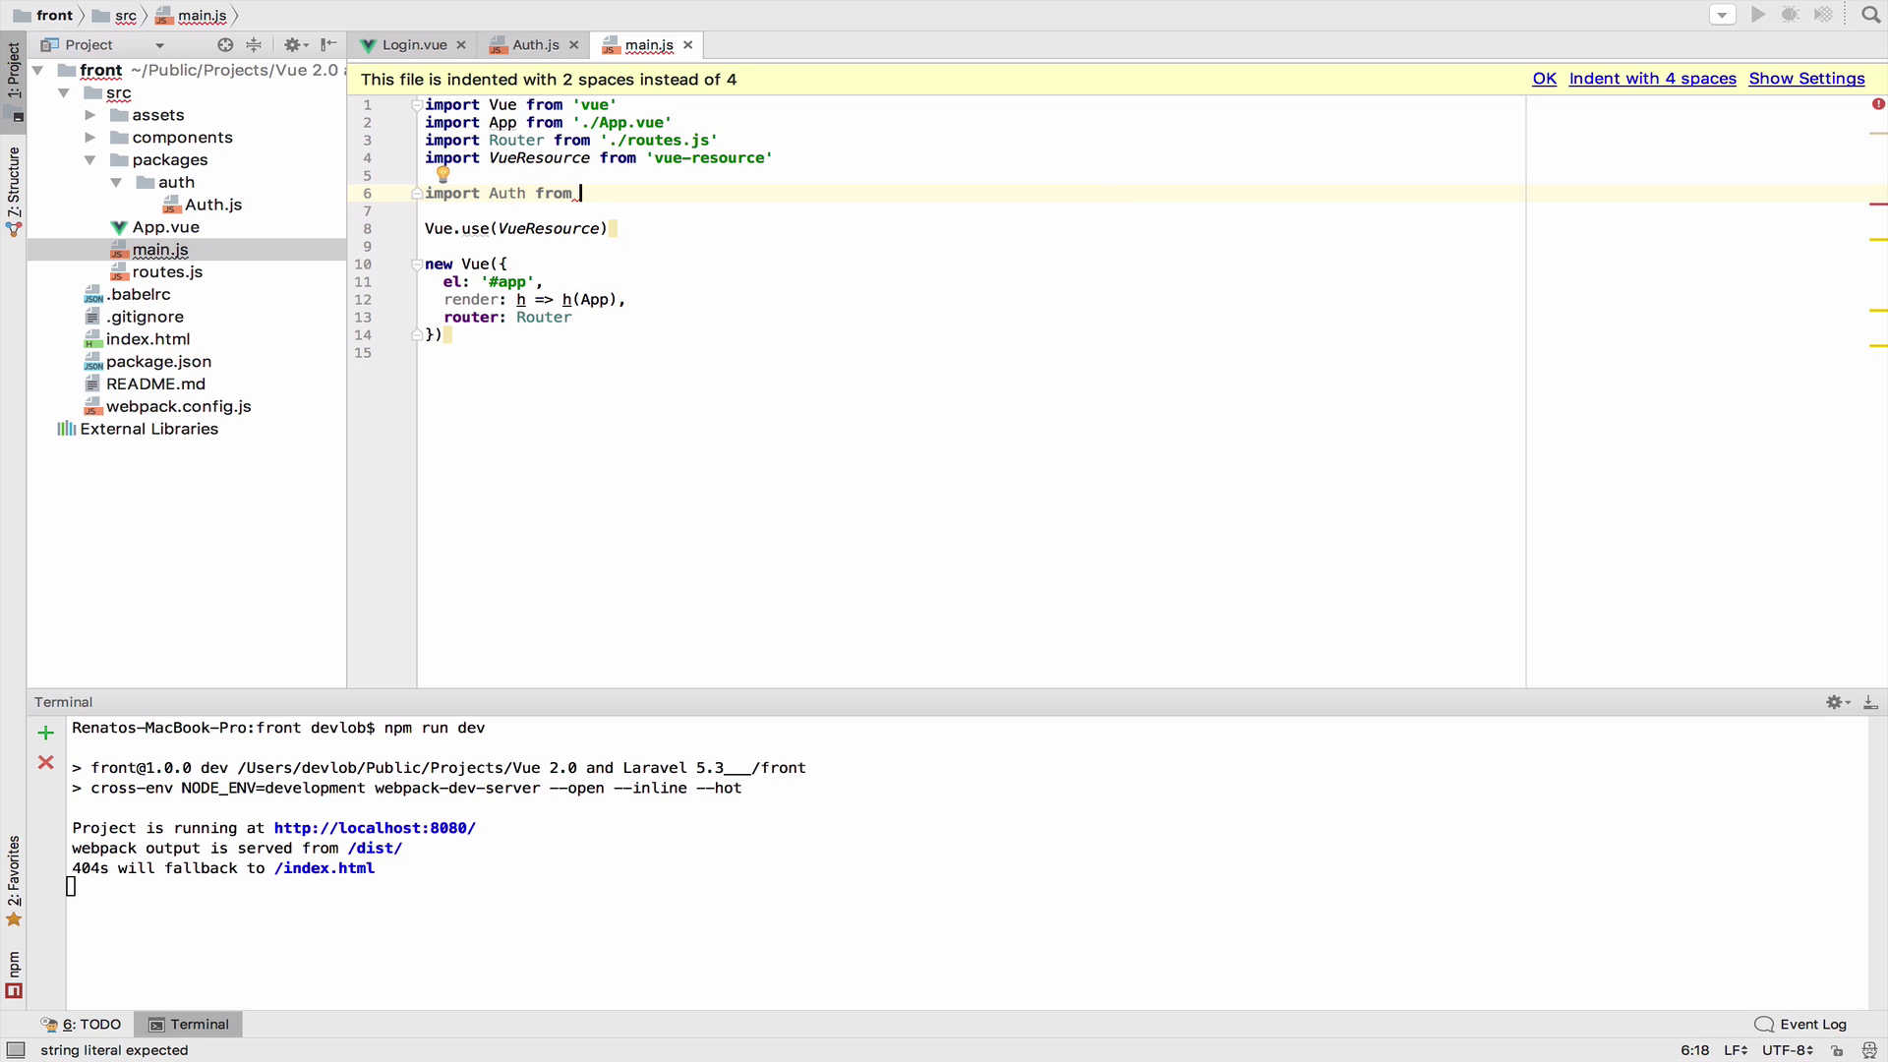
pyautogui.write(" '")
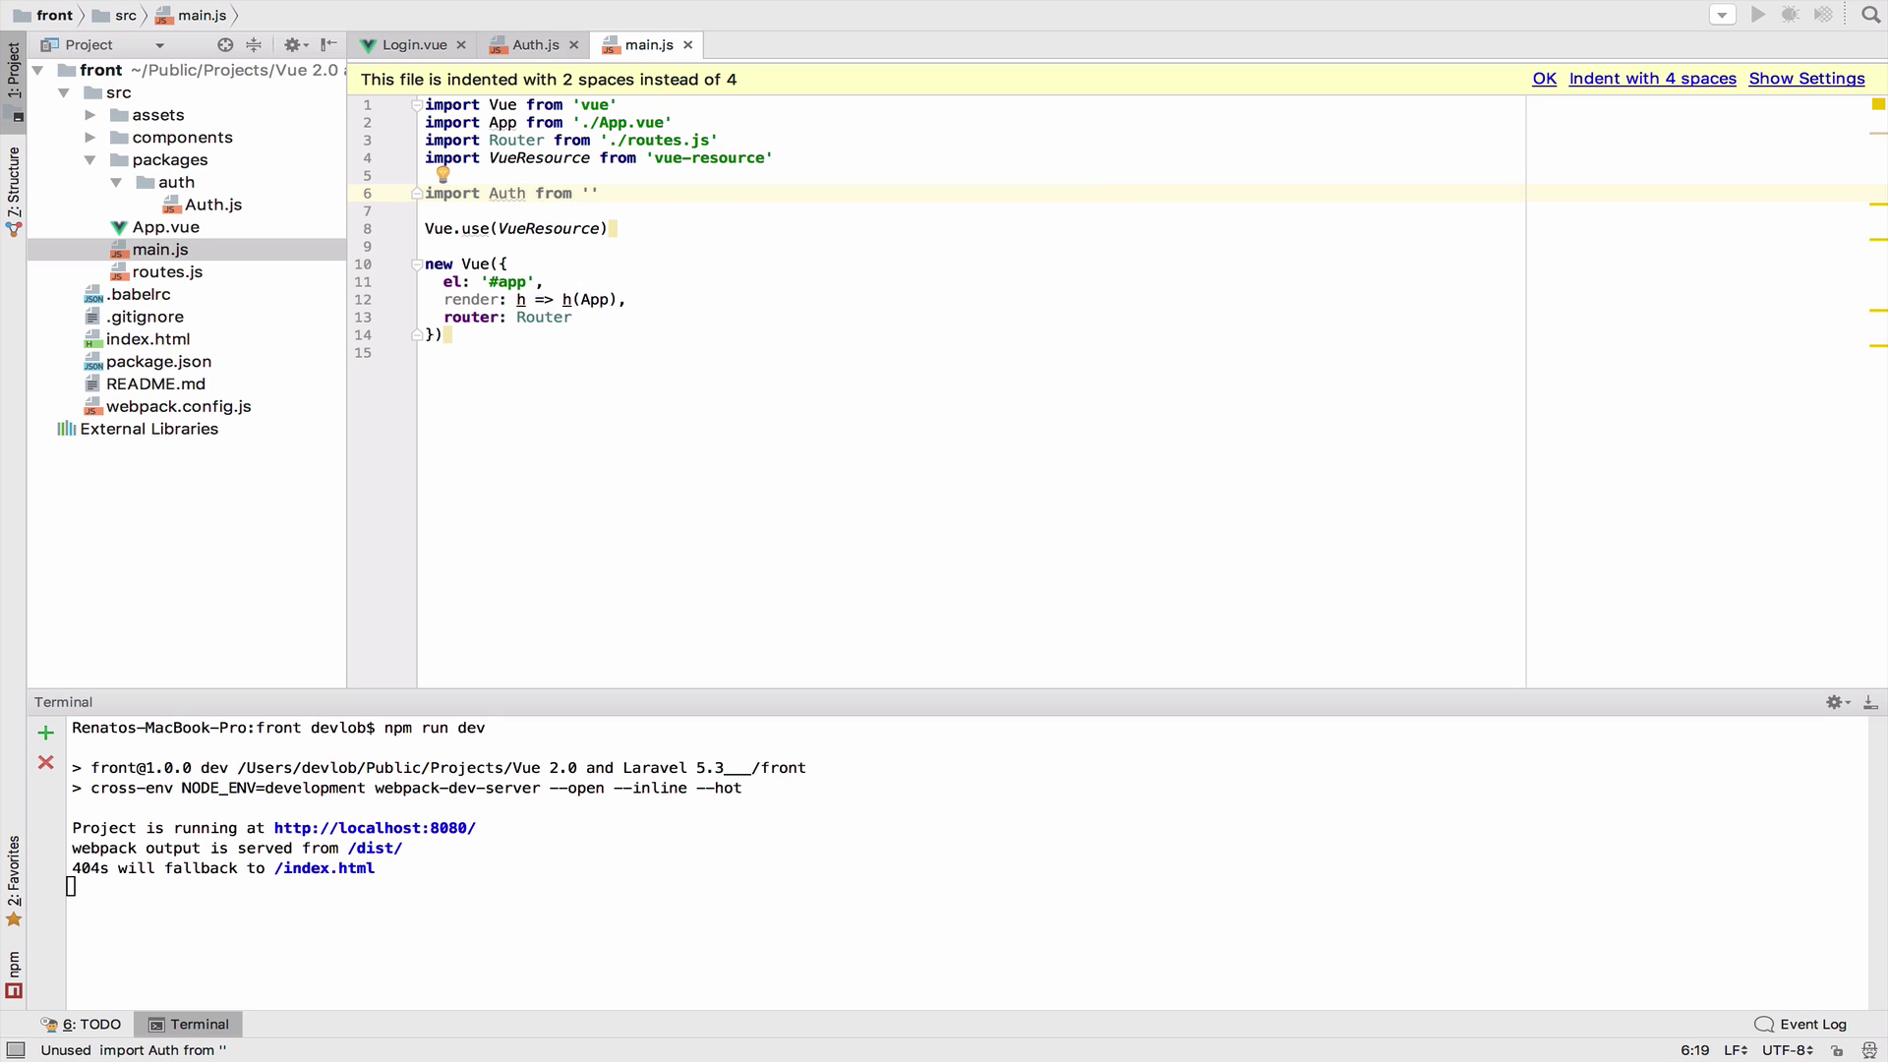
pyautogui.write('./packages/auth/')
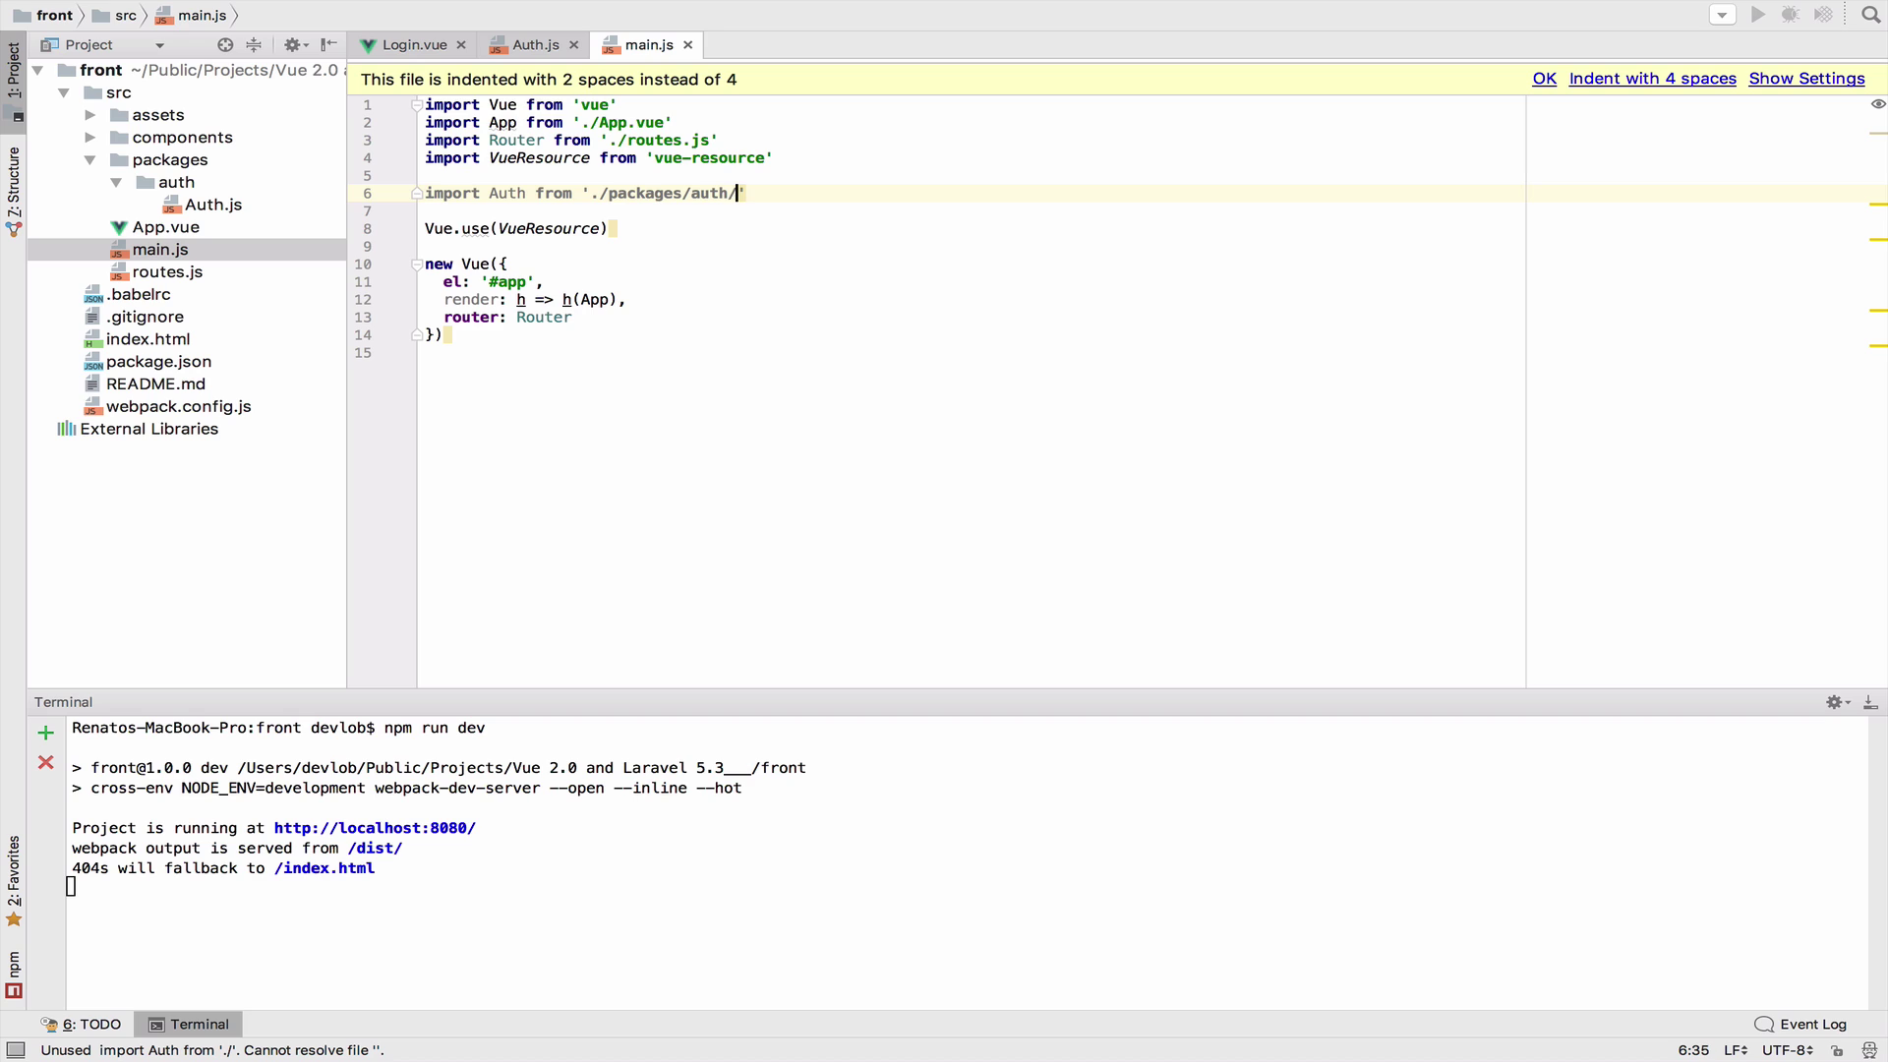
pyautogui.write('Auth')
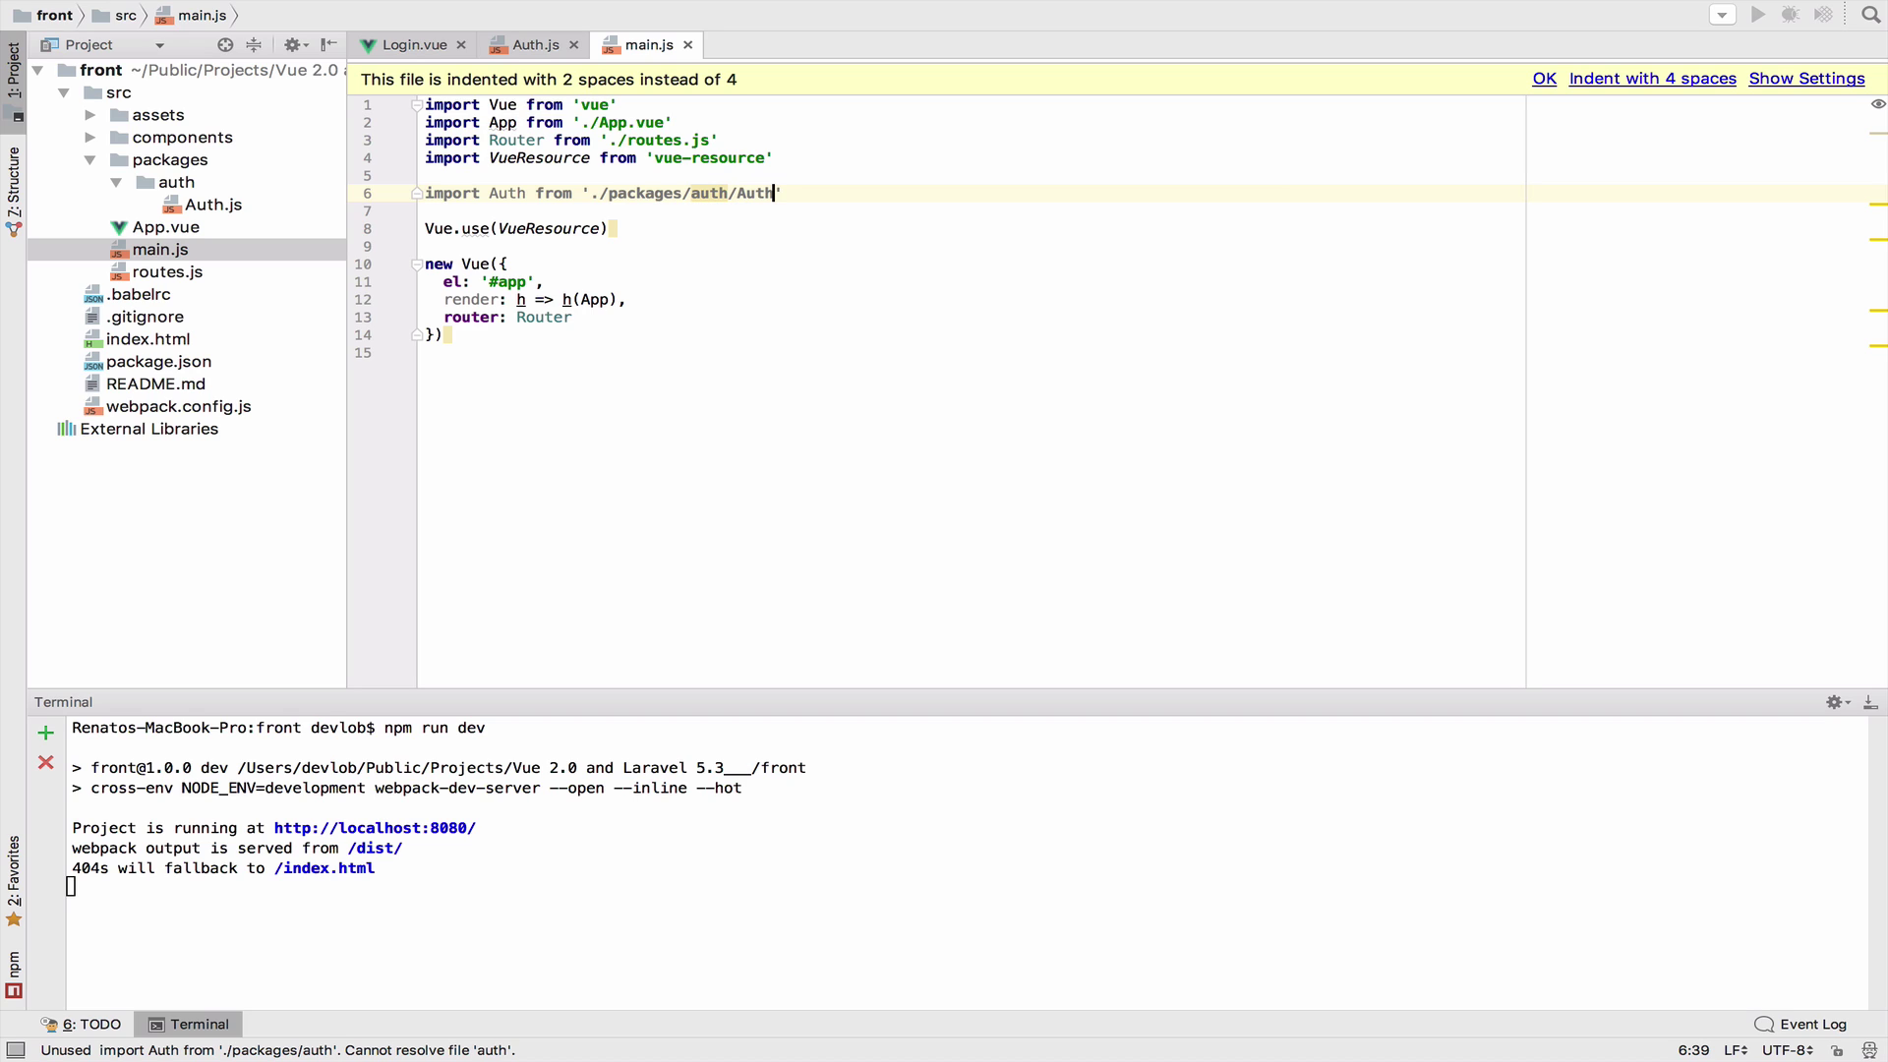
pyautogui.write('.js')
pyautogui.press('Down')
pyautogui.press('Down')
# Add Vue.use(Auth) after the VueResource registration and indent the file with 4 spaces.
pyautogui.press('End')
pyautogui.press('Return')
pyautogui.write('Vue')
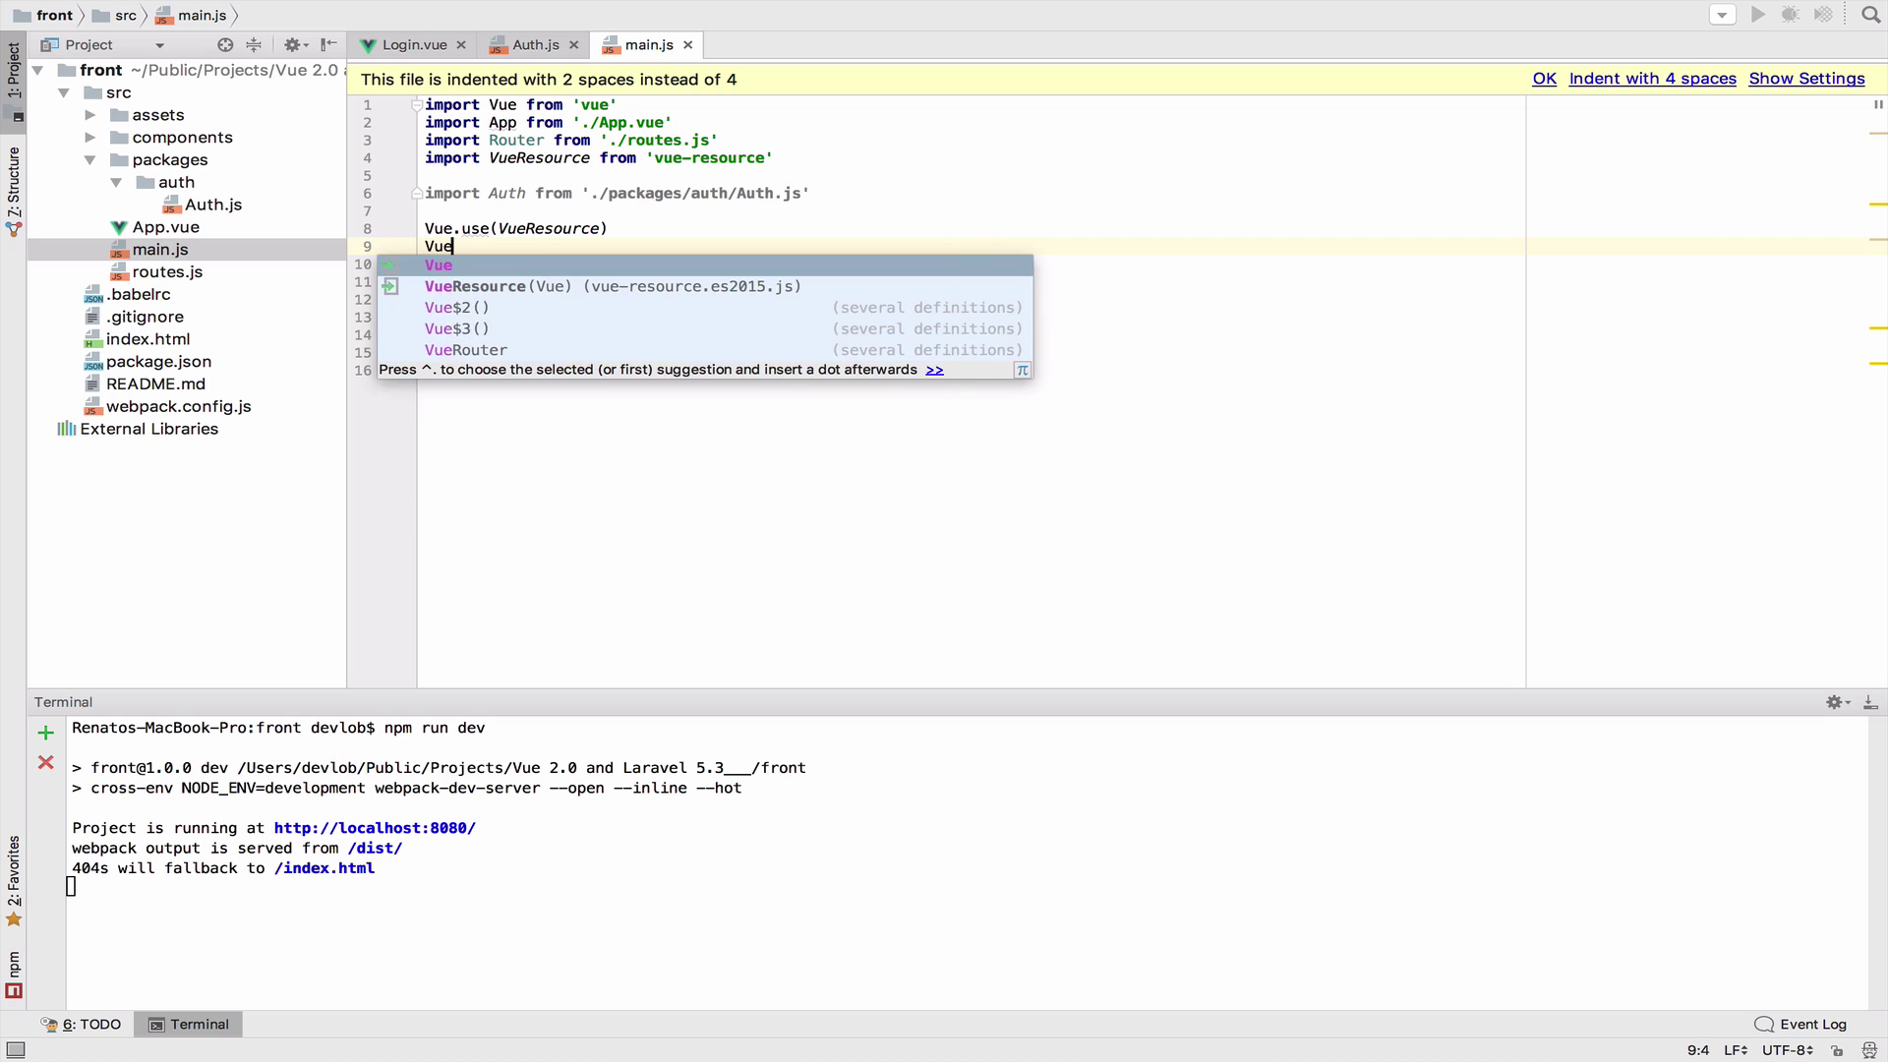
pyautogui.write('.use')
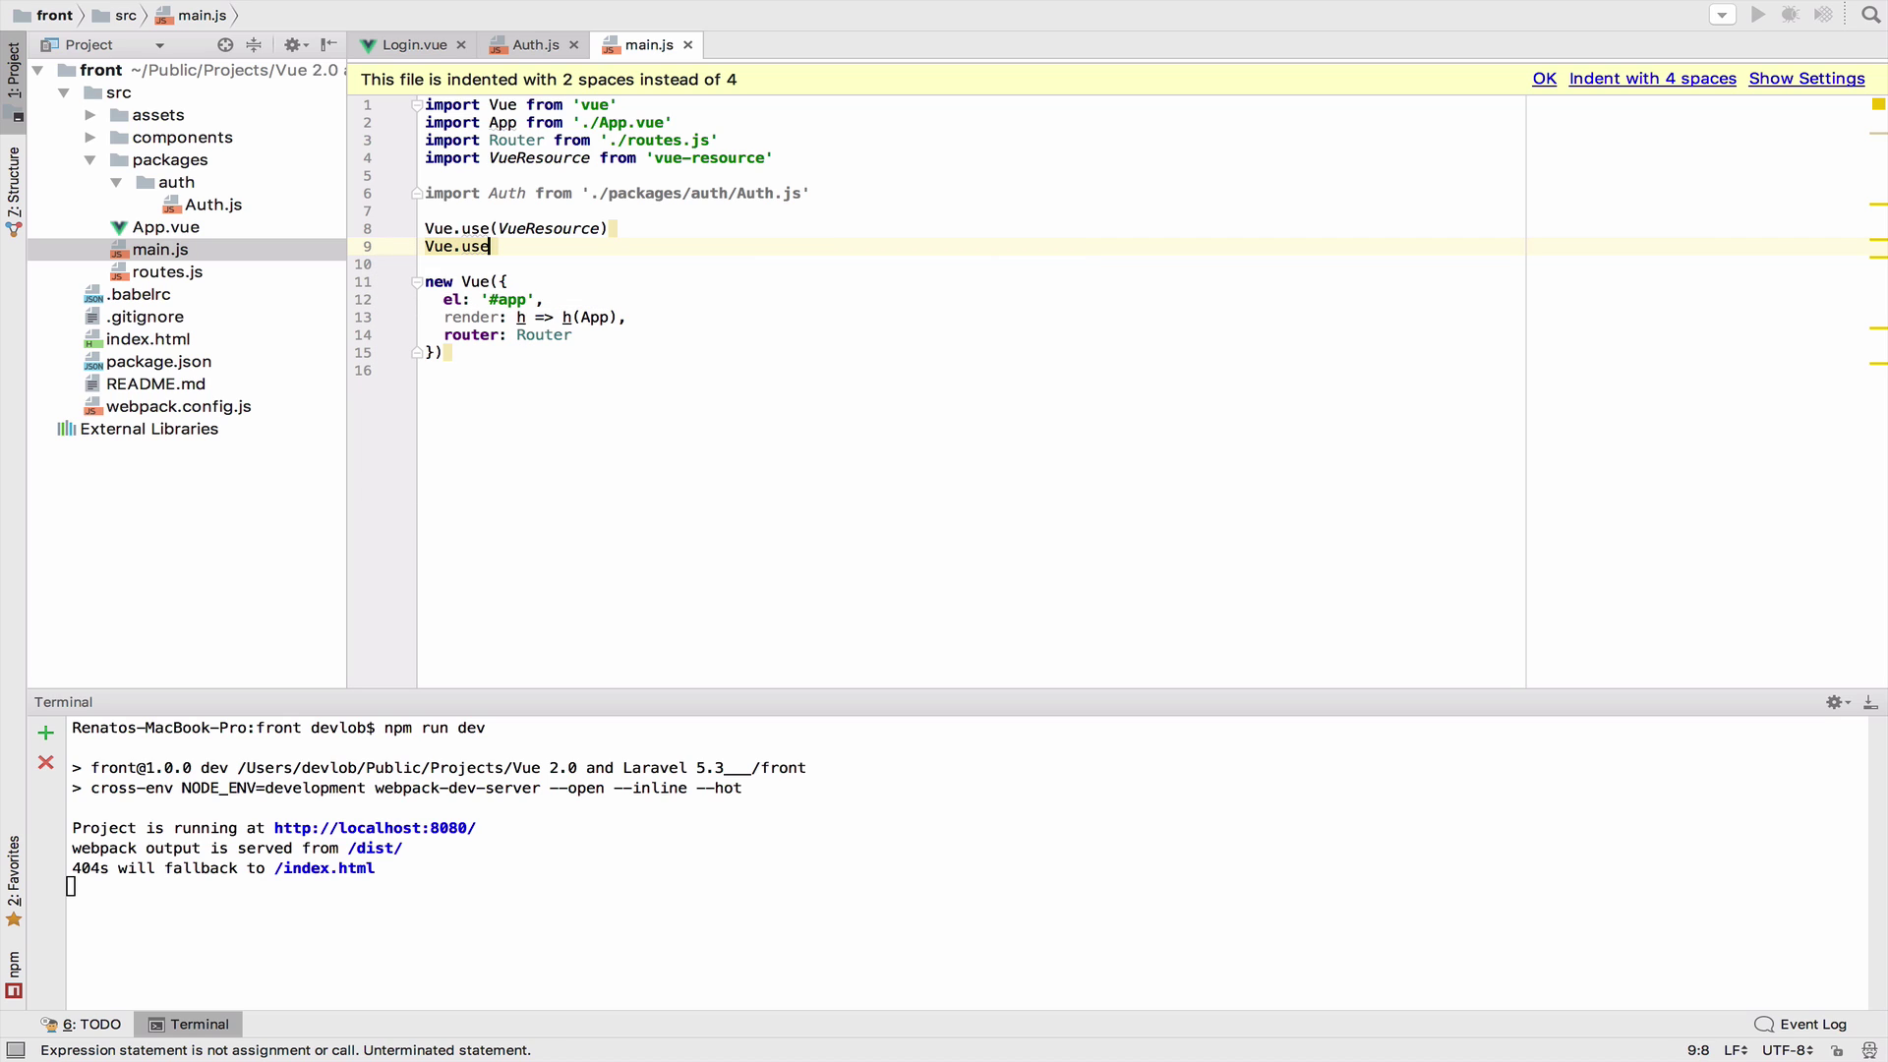
pyautogui.write('(Auth')
pyautogui.press('Tab')
pyautogui.click(1544, 79)
pyautogui.click(855, 418)
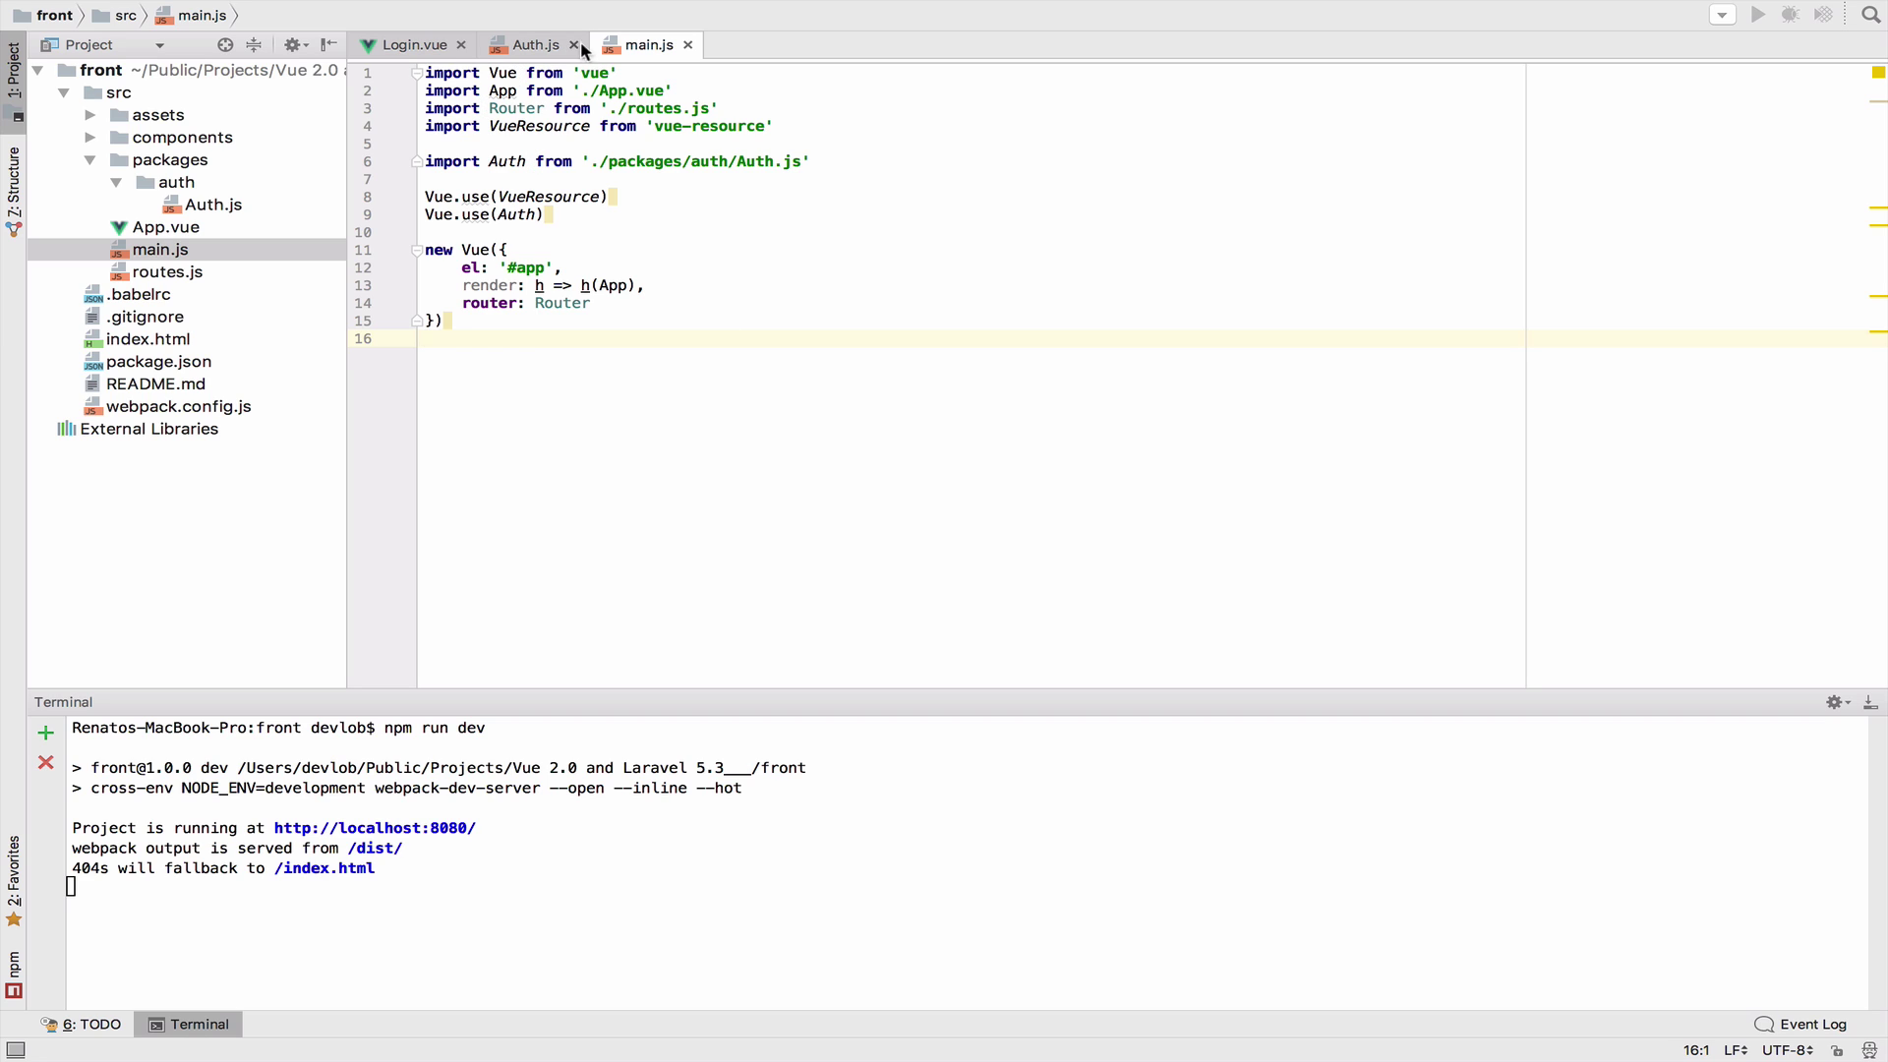
# Compare main.js with Login.vue, ending on the this.$auth.setToken call in the login handler.
pyautogui.click(405, 45)
pyautogui.doubleClick(641, 515)
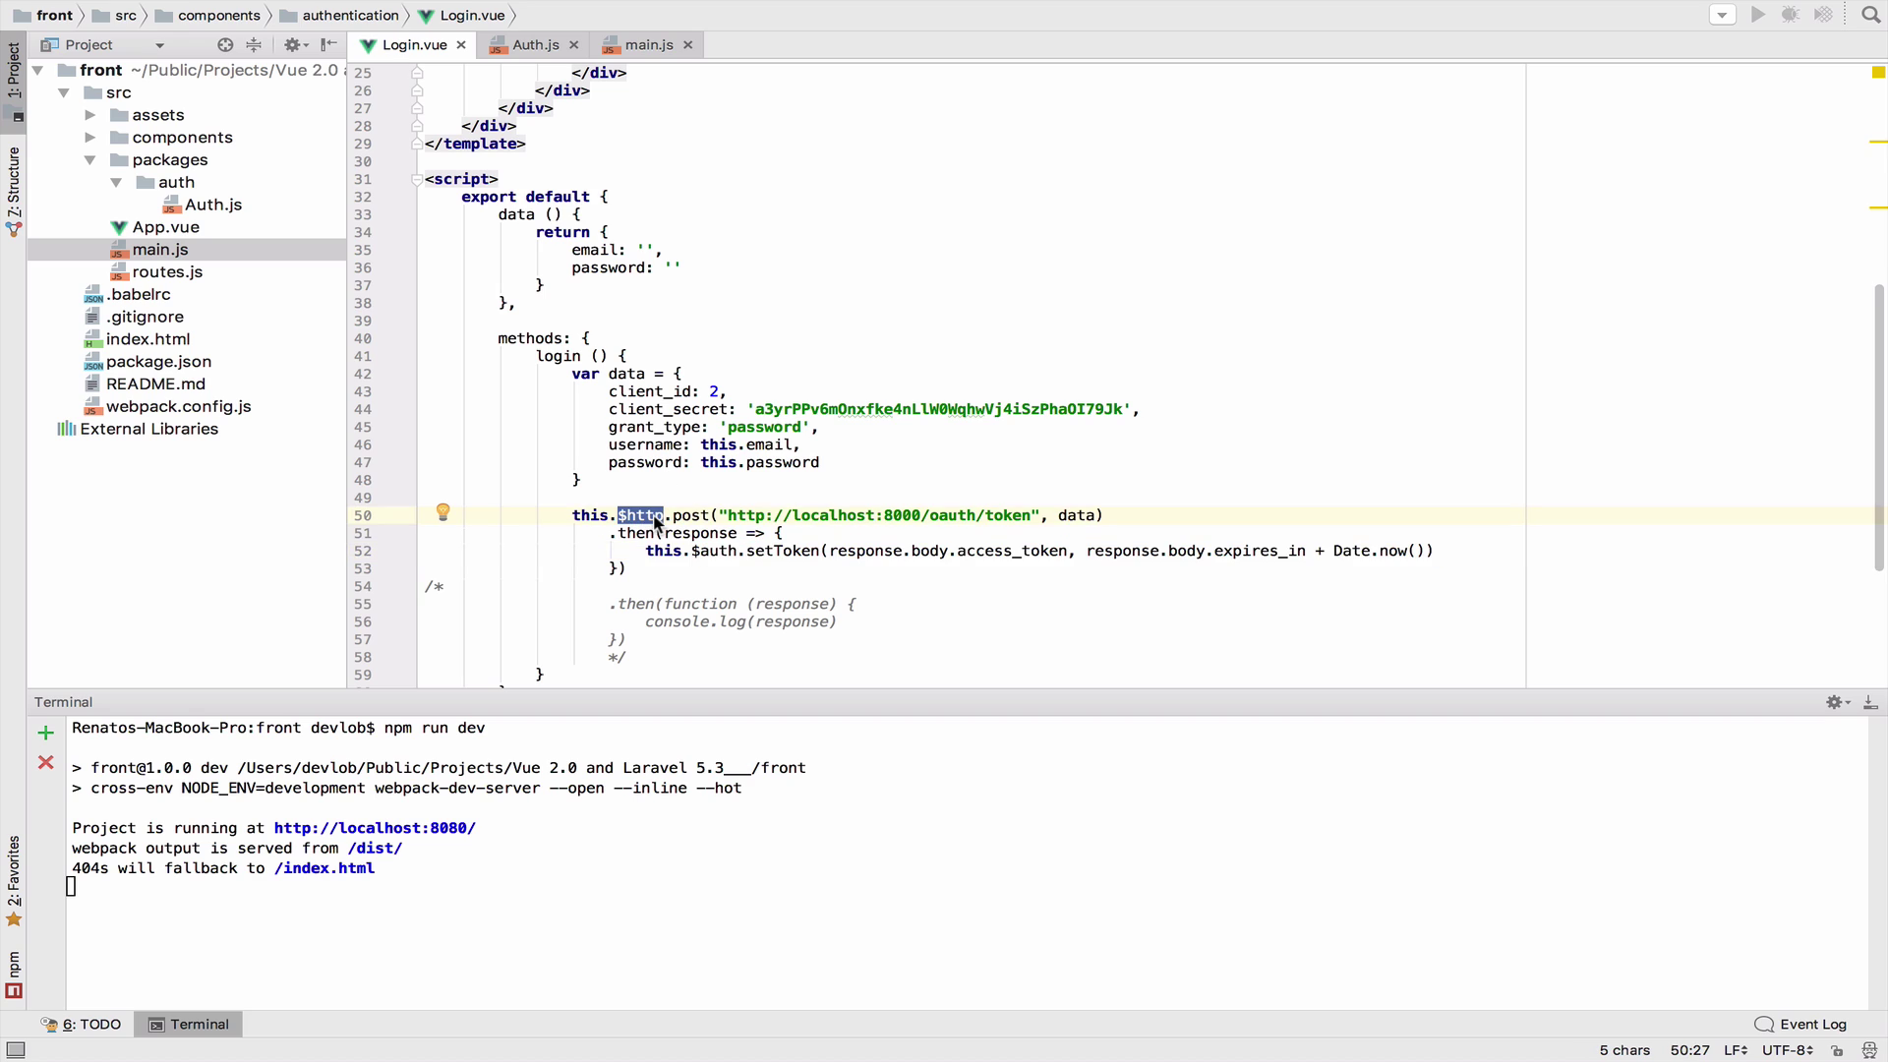
pyautogui.click(643, 52)
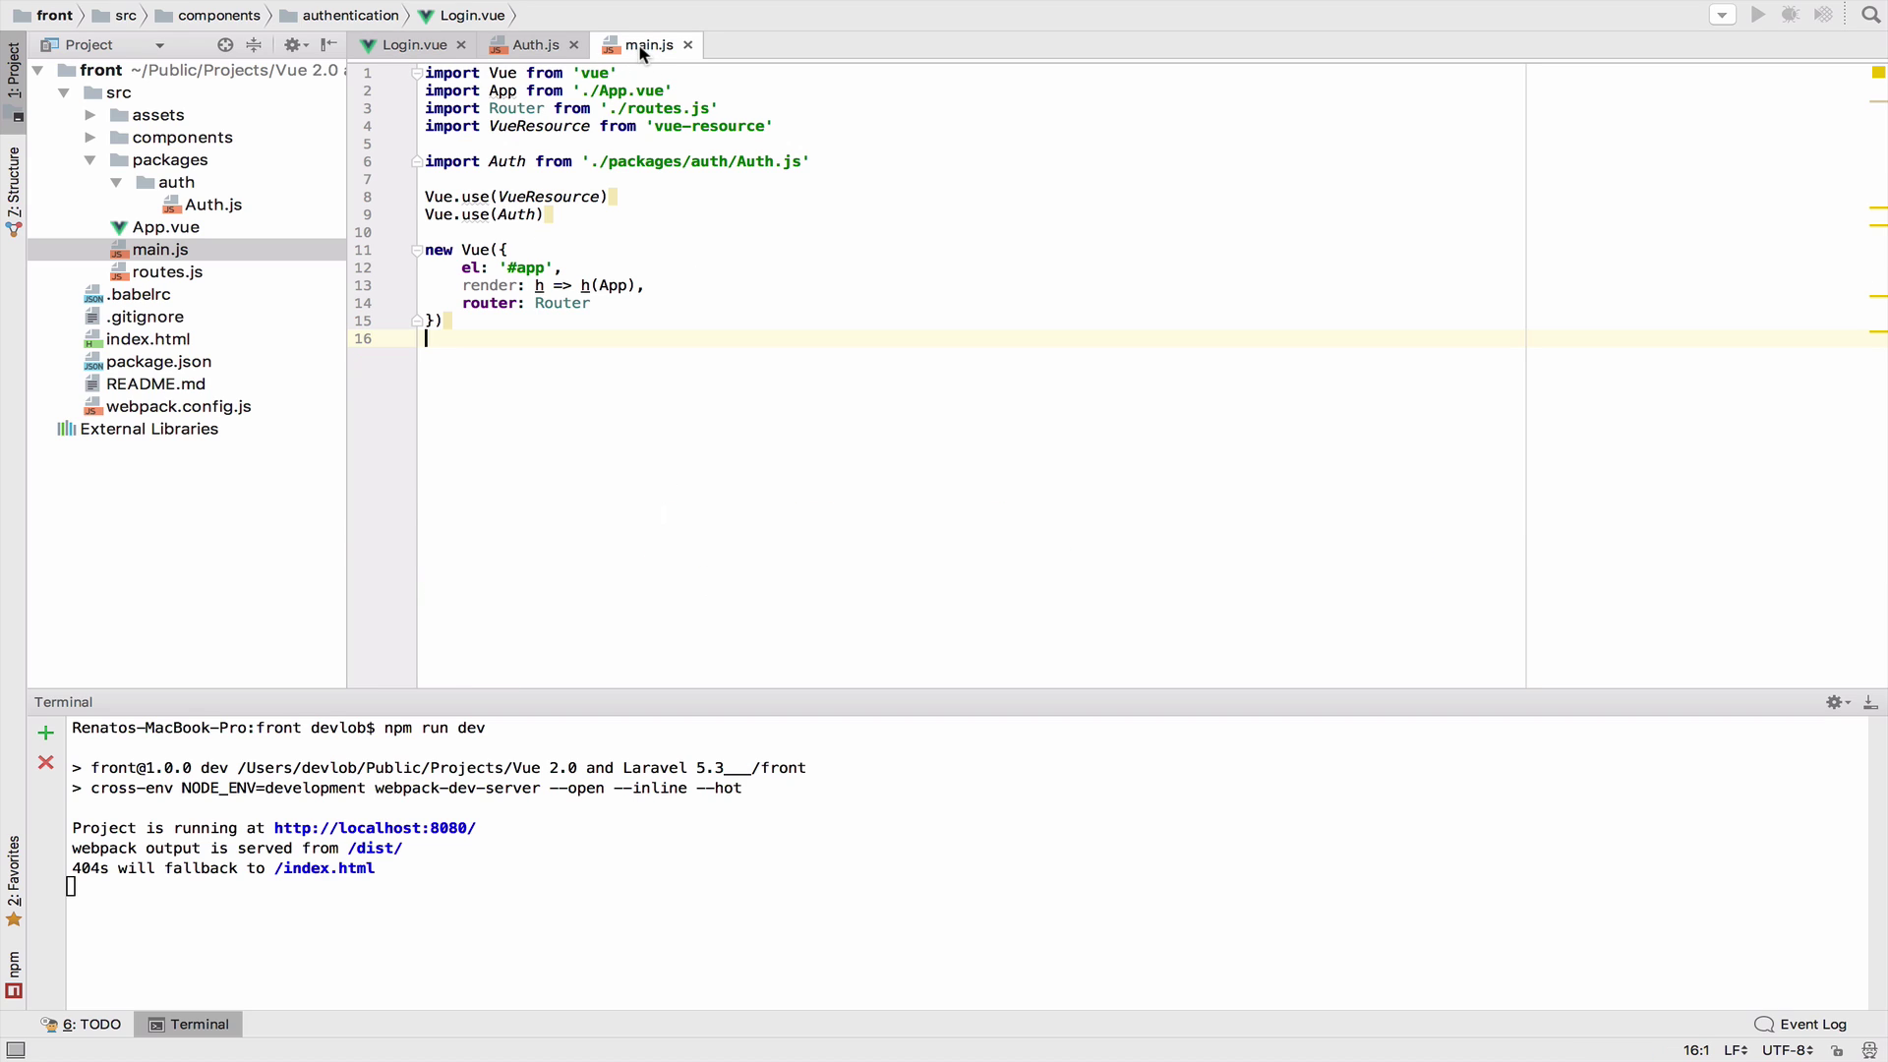
pyautogui.click(765, 324)
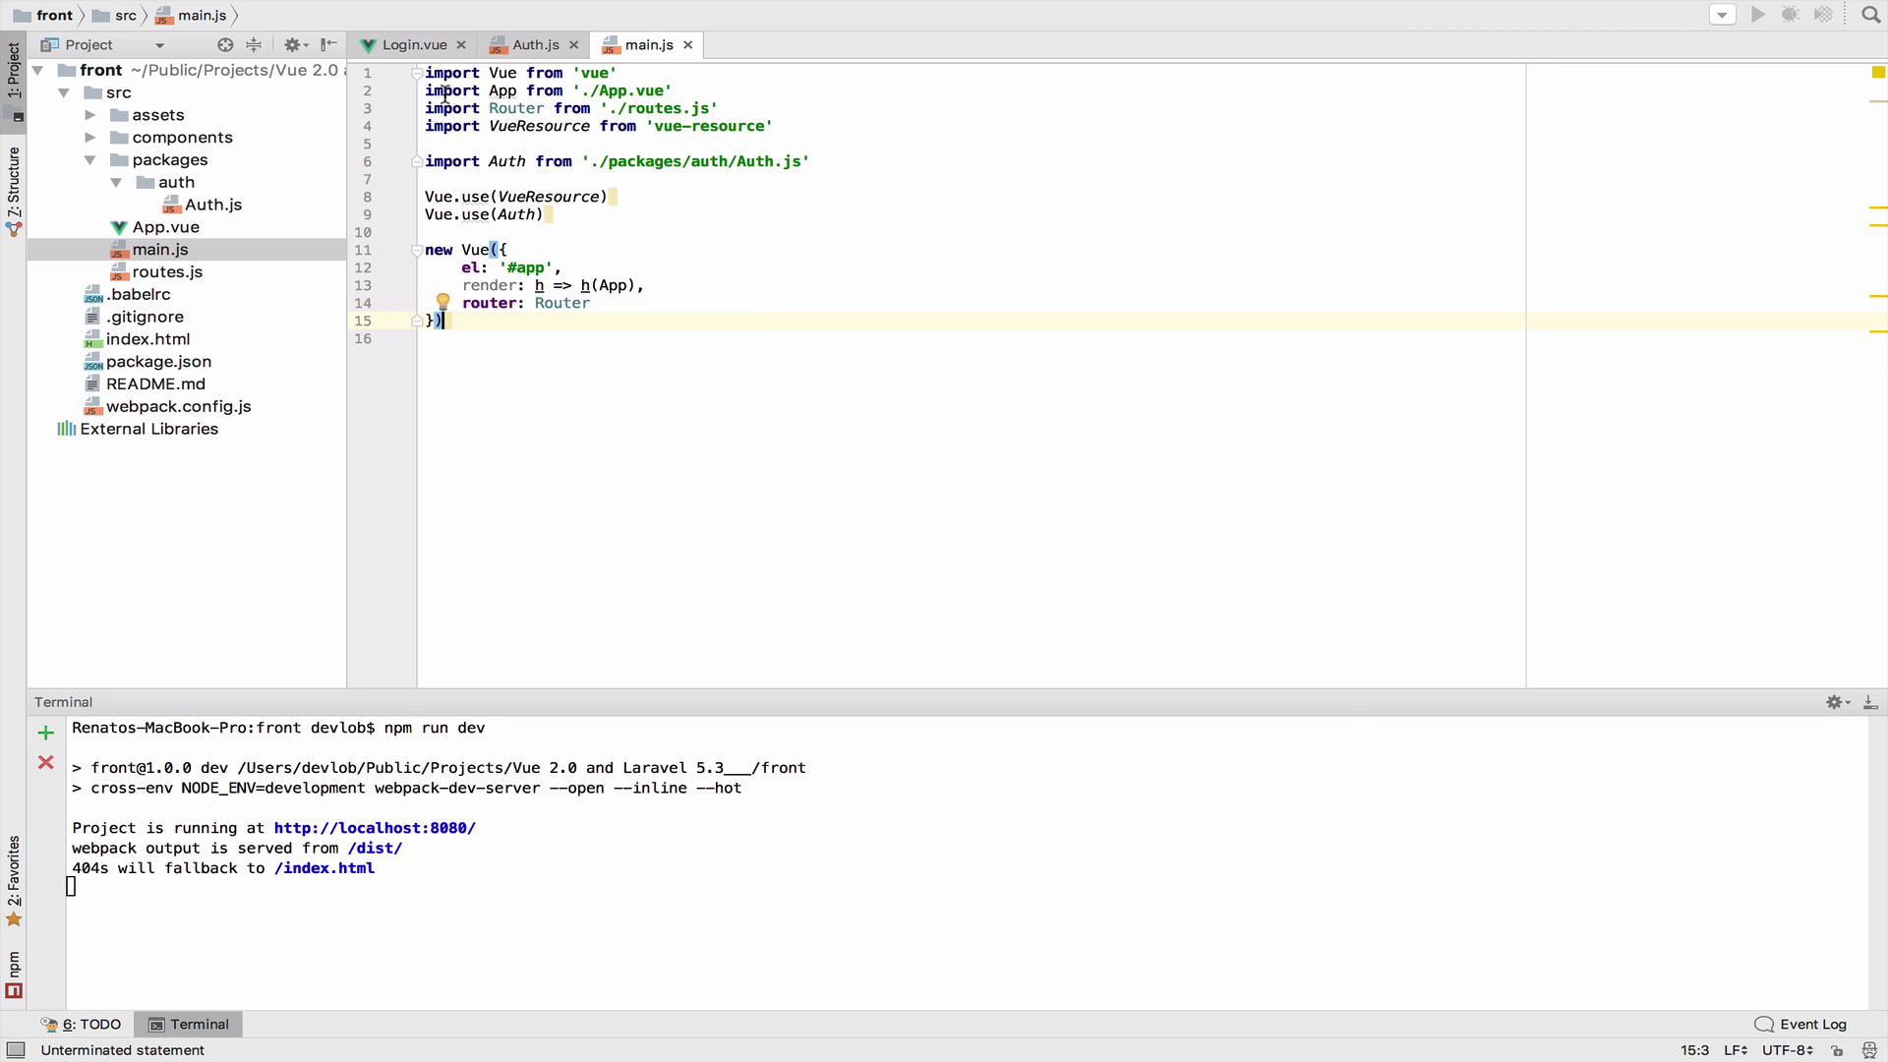
pyautogui.click(386, 56)
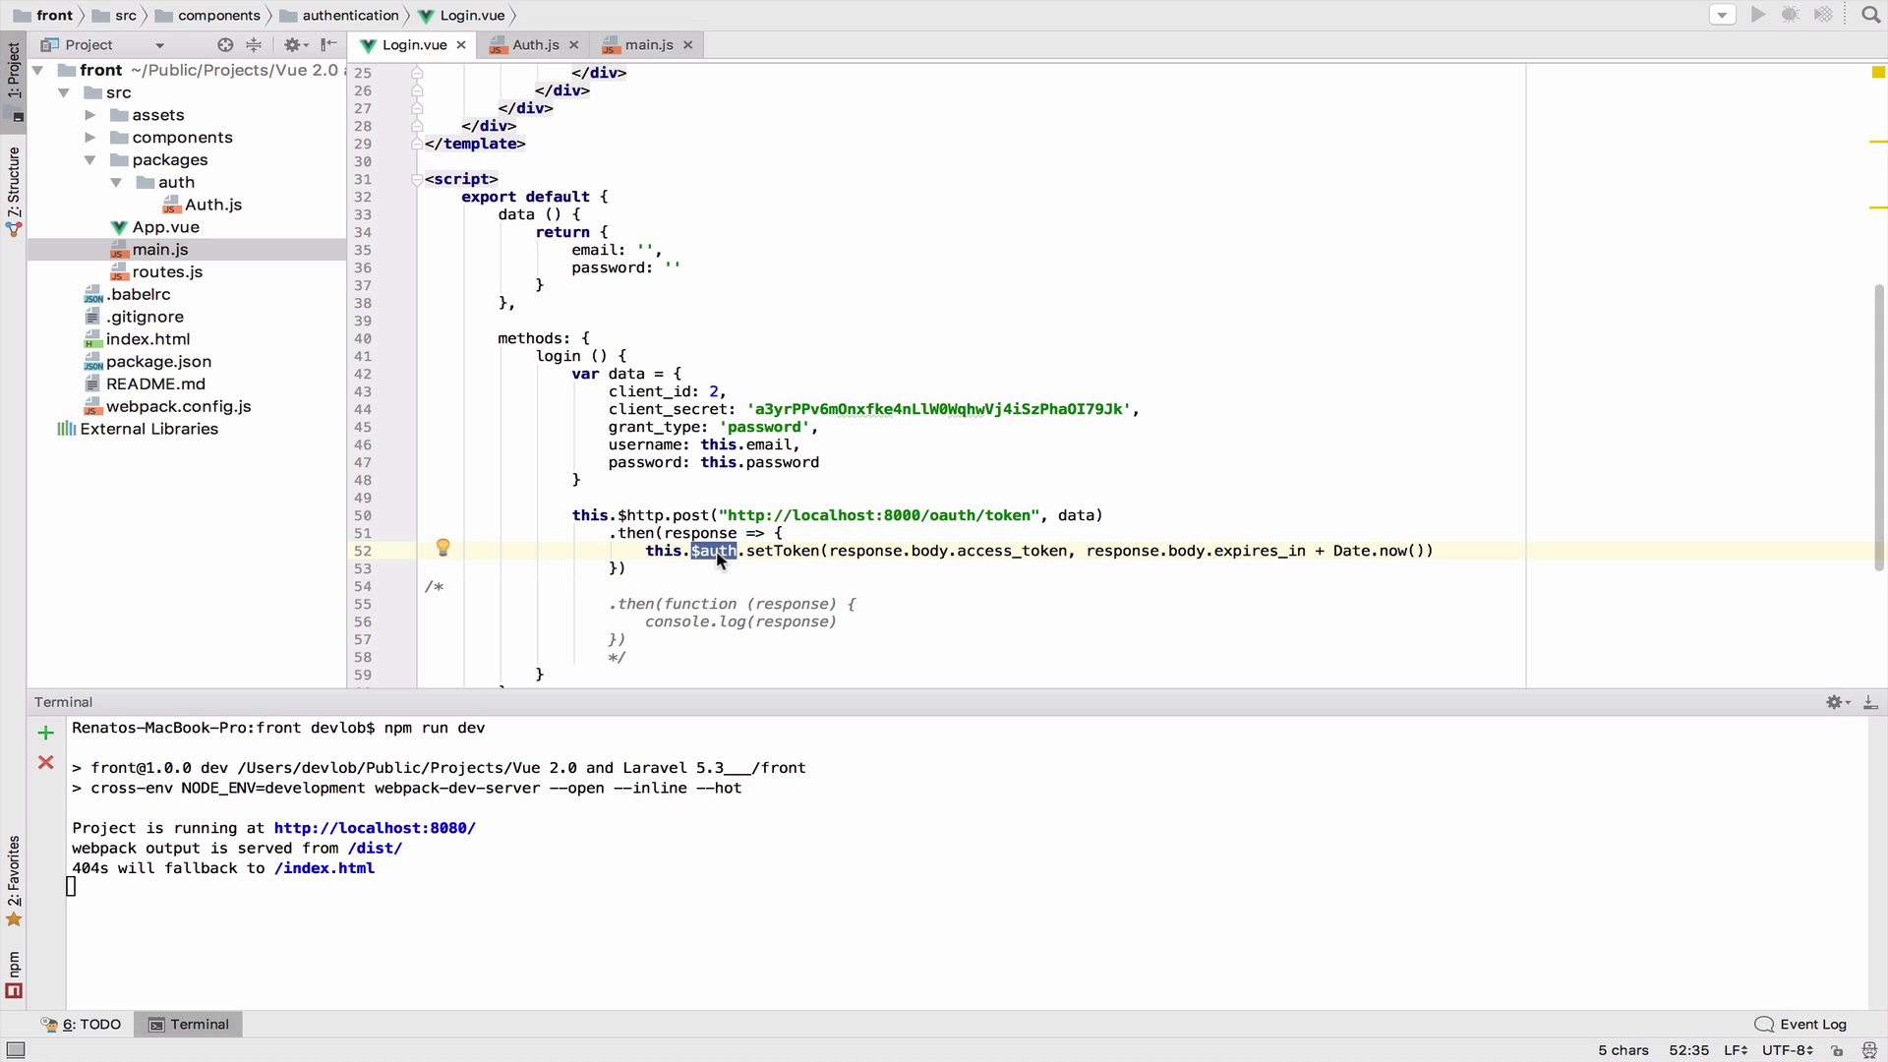
# Add Object.defineProperties(Vue.prototype, { }) below the Vue.auth object in Auth.js.
pyautogui.click(536, 45)
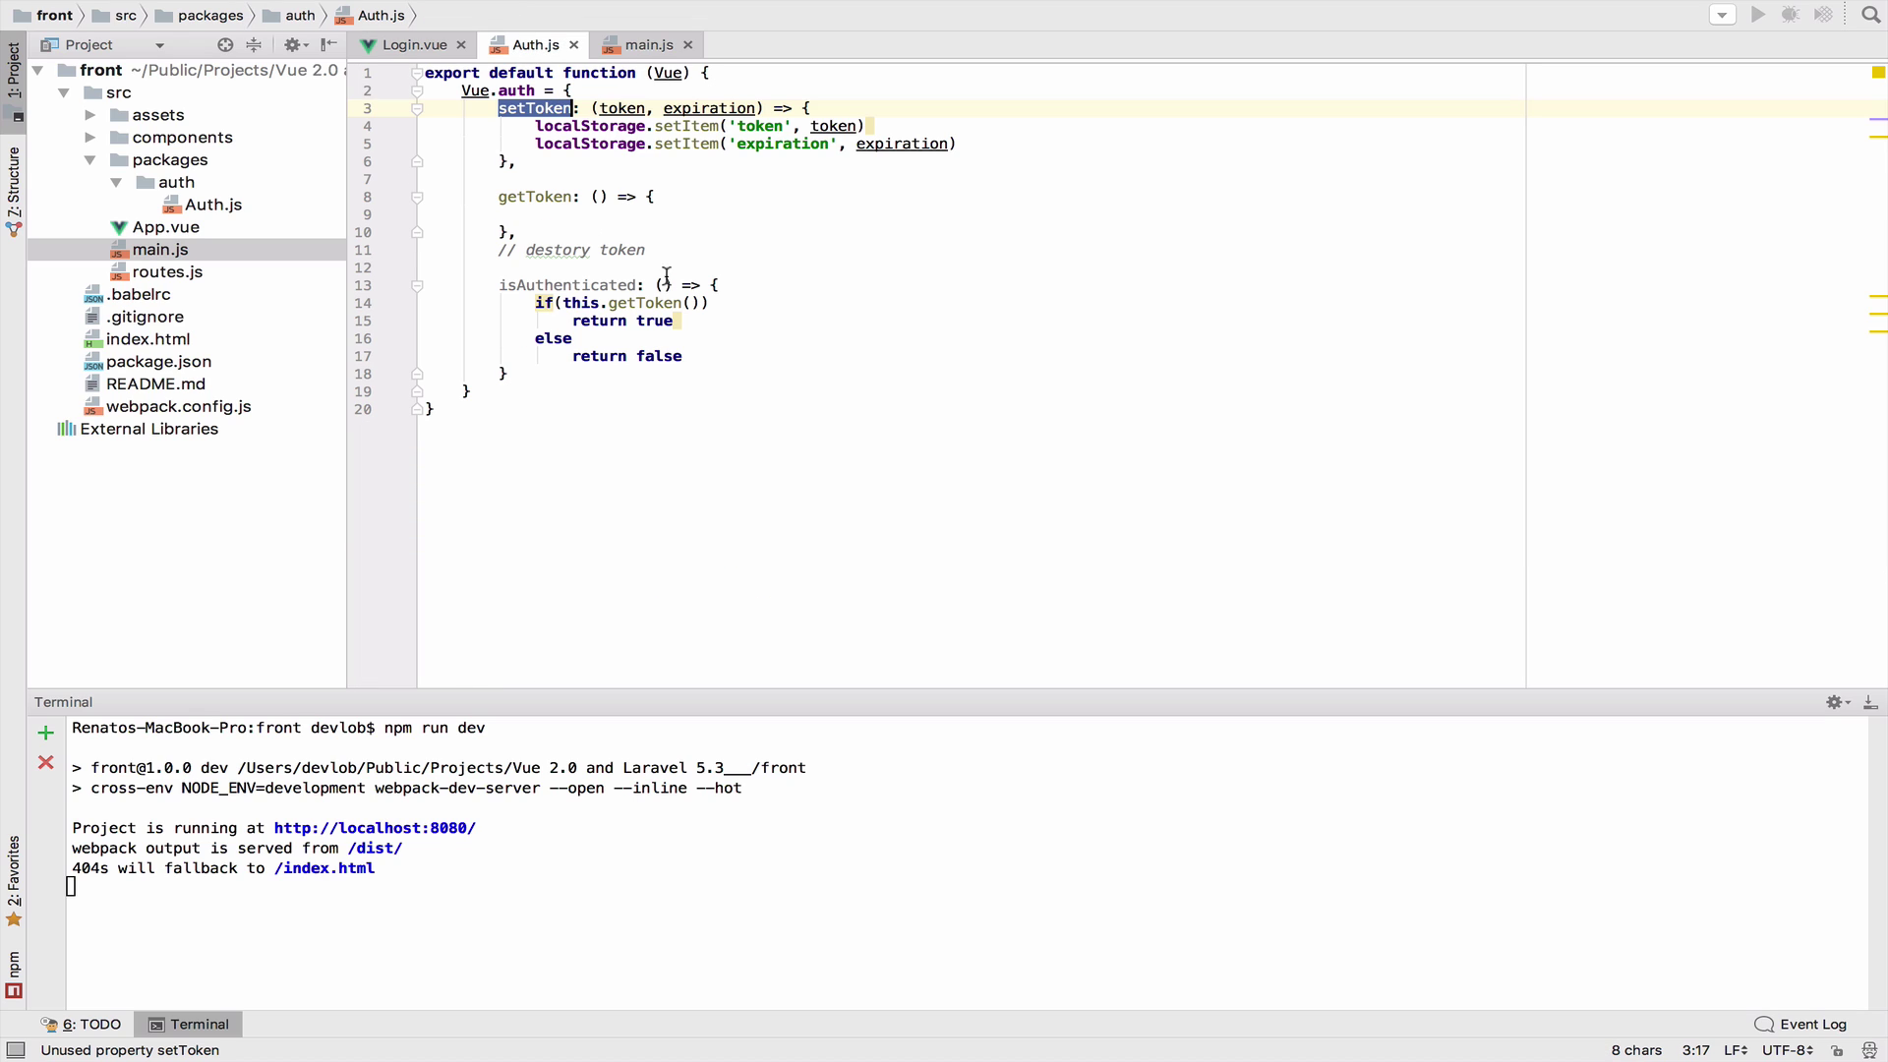
pyautogui.click(524, 386)
pyautogui.press('Return')
pyautogui.press('Return')
pyautogui.write('Object')
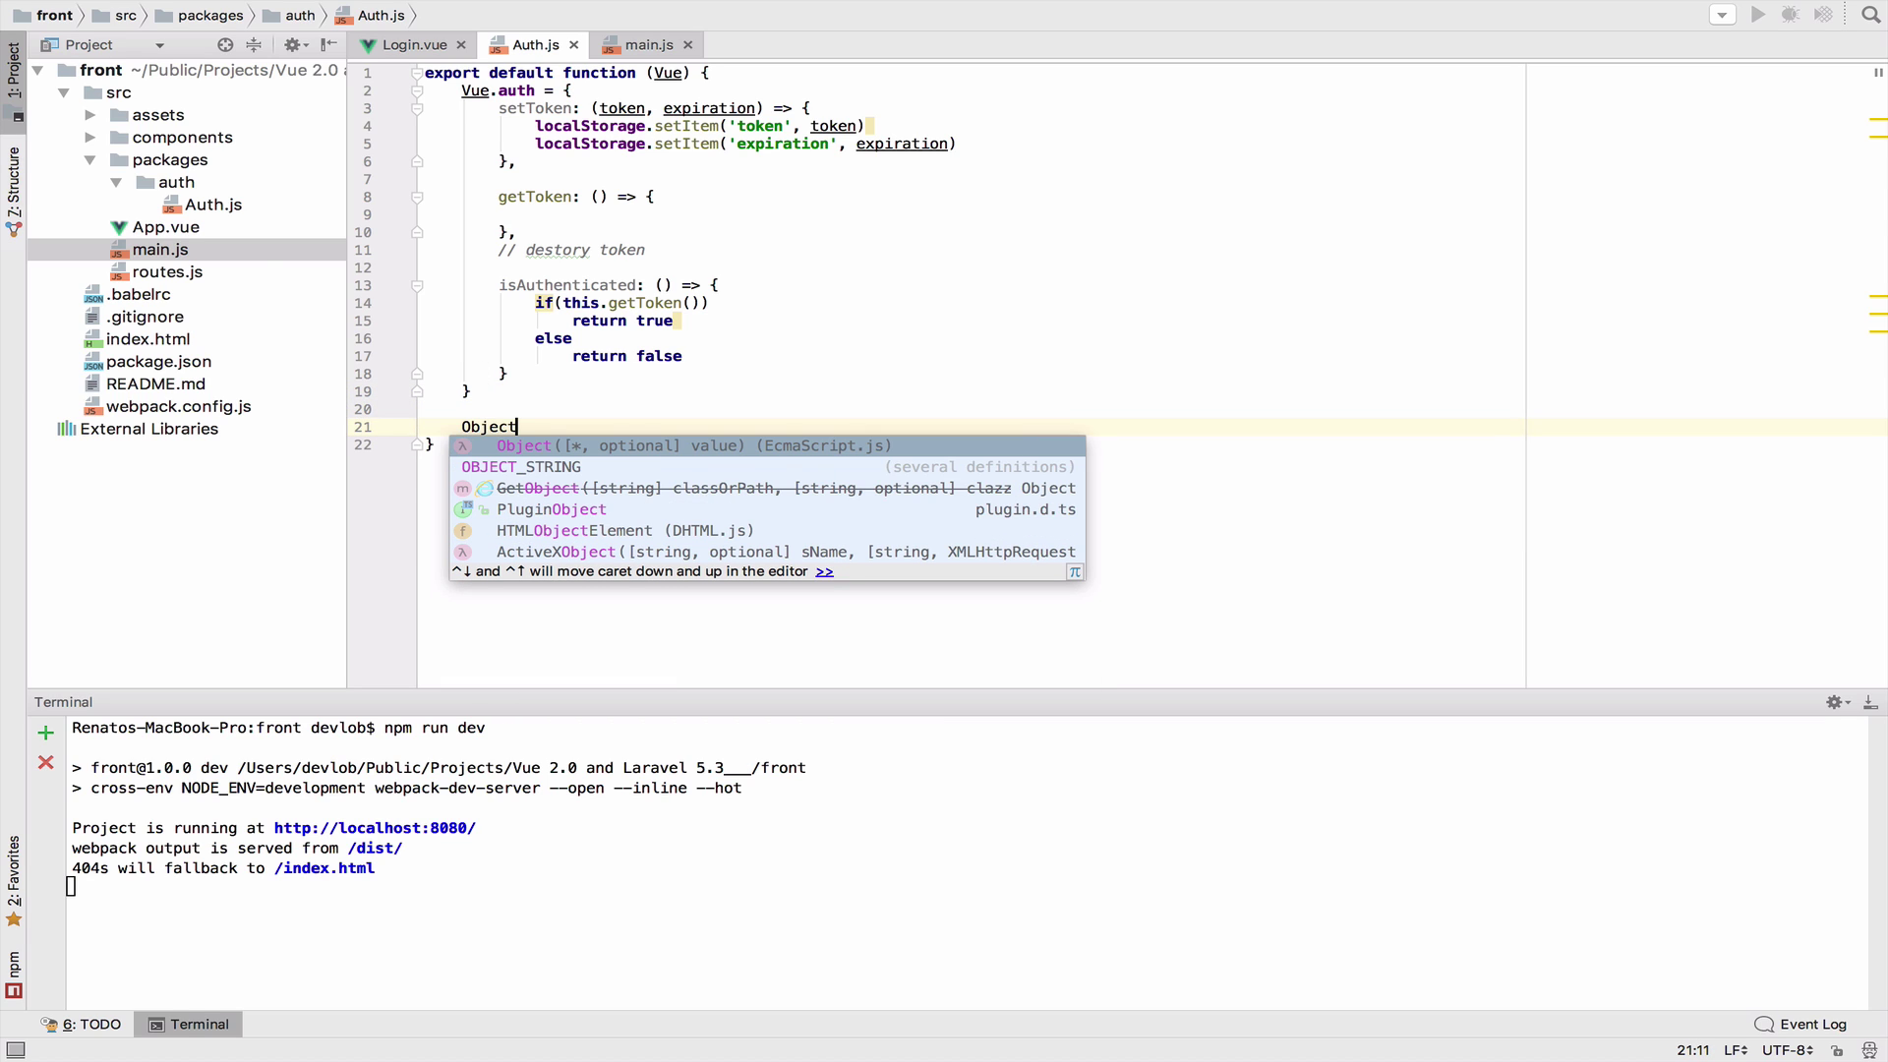
pyautogui.write('.define')
pyautogui.press('Return')
pyautogui.write('Vue.')
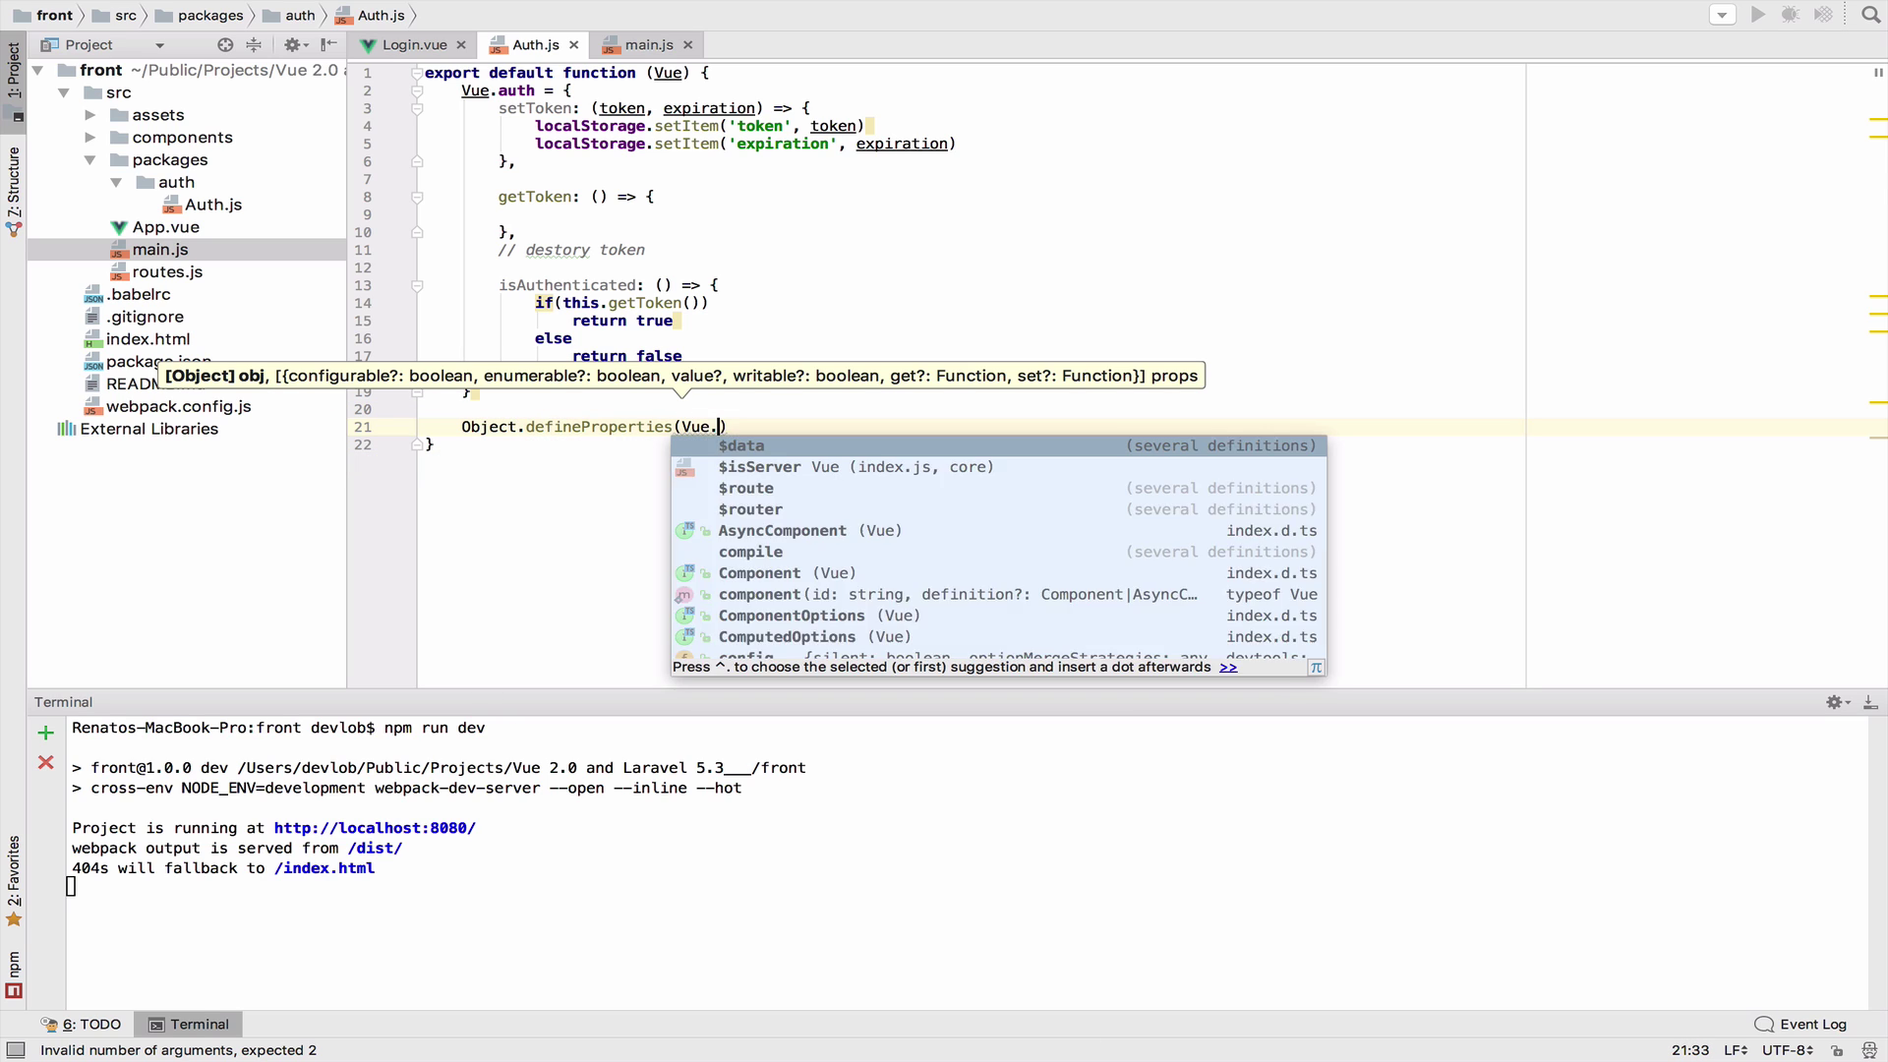
pyautogui.write('pr')
pyautogui.press('Return')
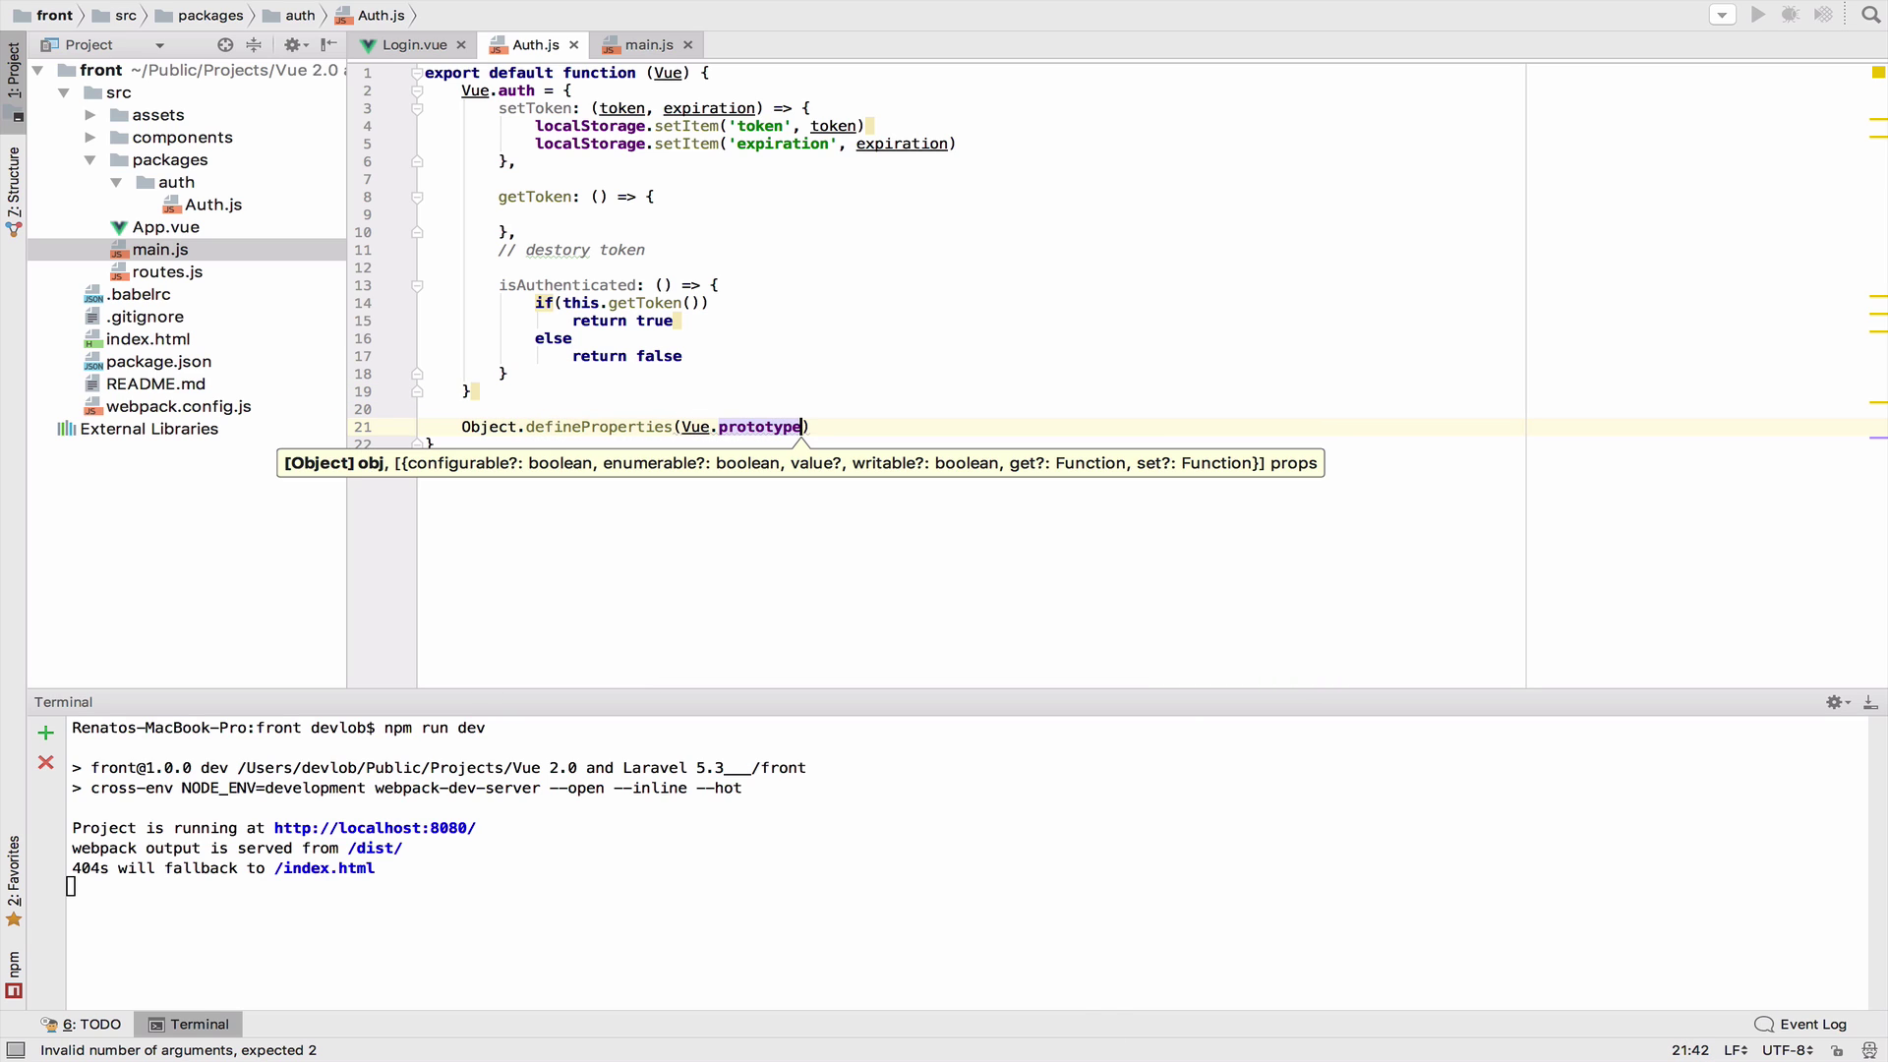
pyautogui.write(', {')
pyautogui.press('Return')
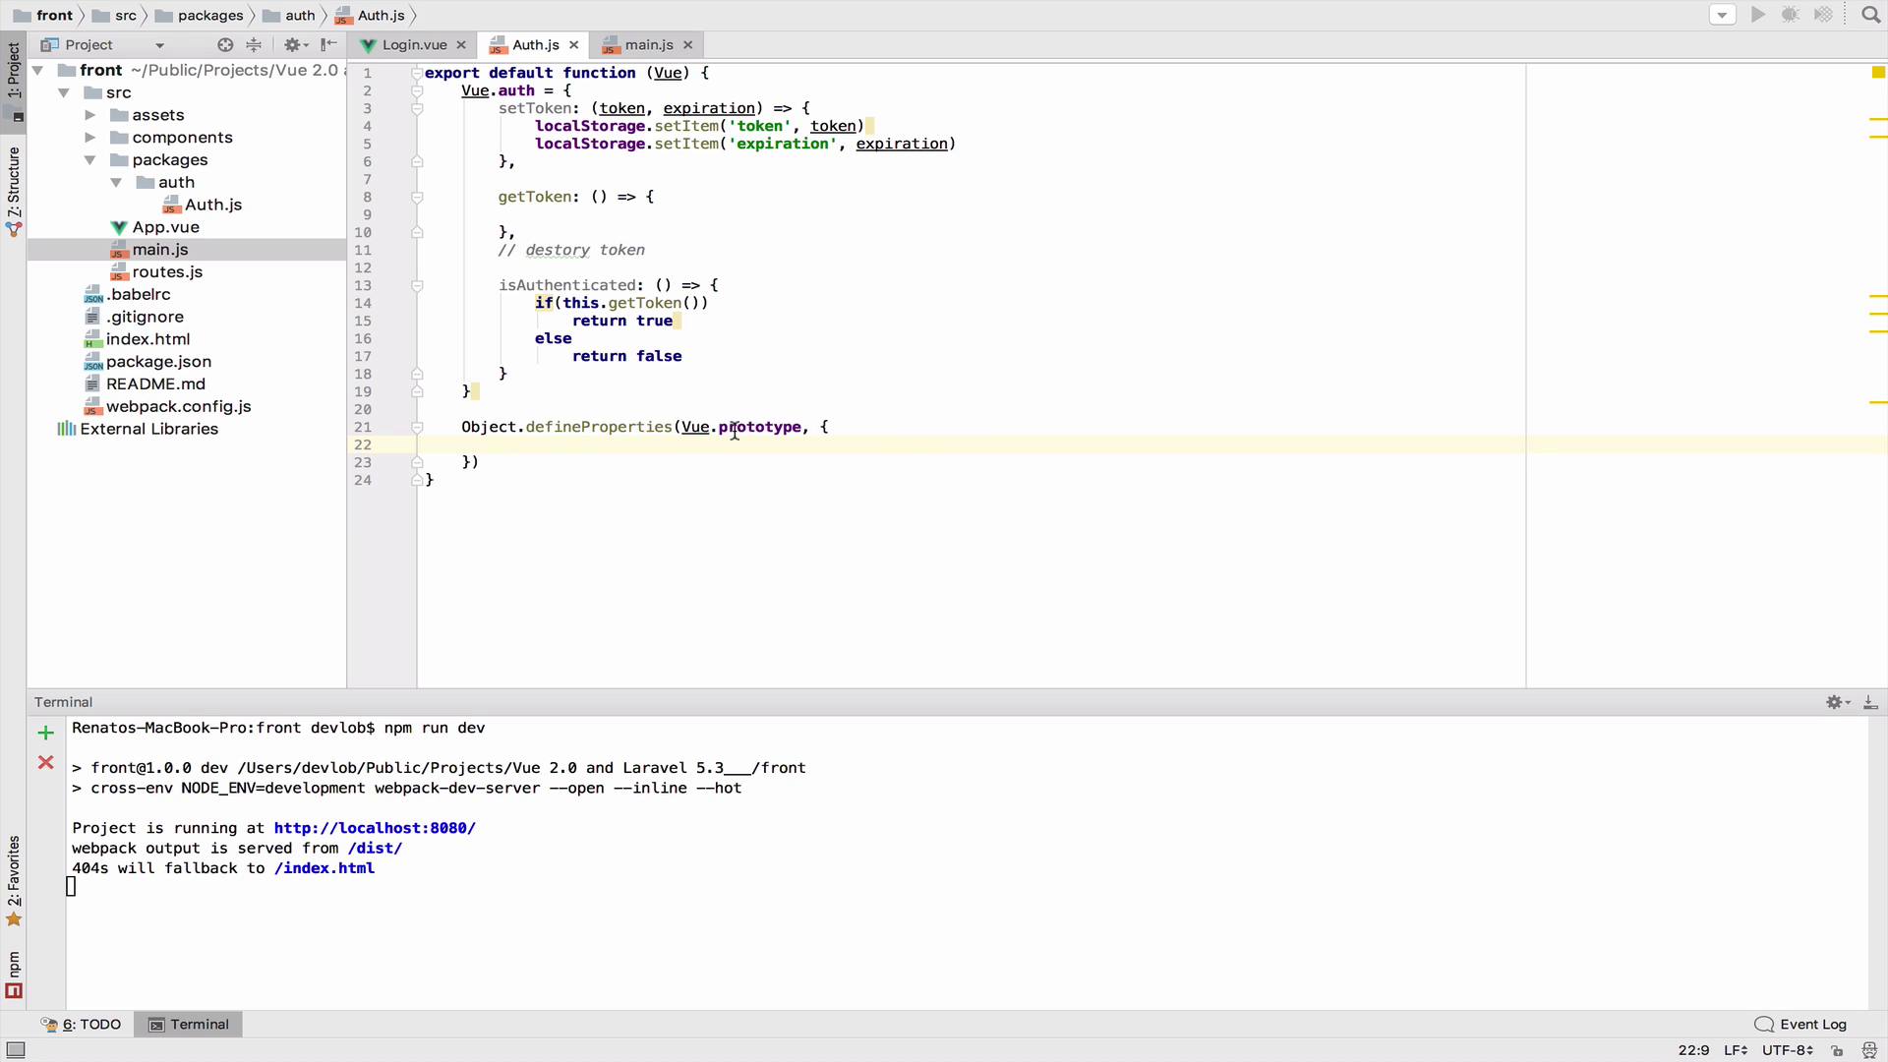
# Define a $auth property whose get: () => { return Vue.auth } getter exposes the plugin.
pyautogui.click(659, 427)
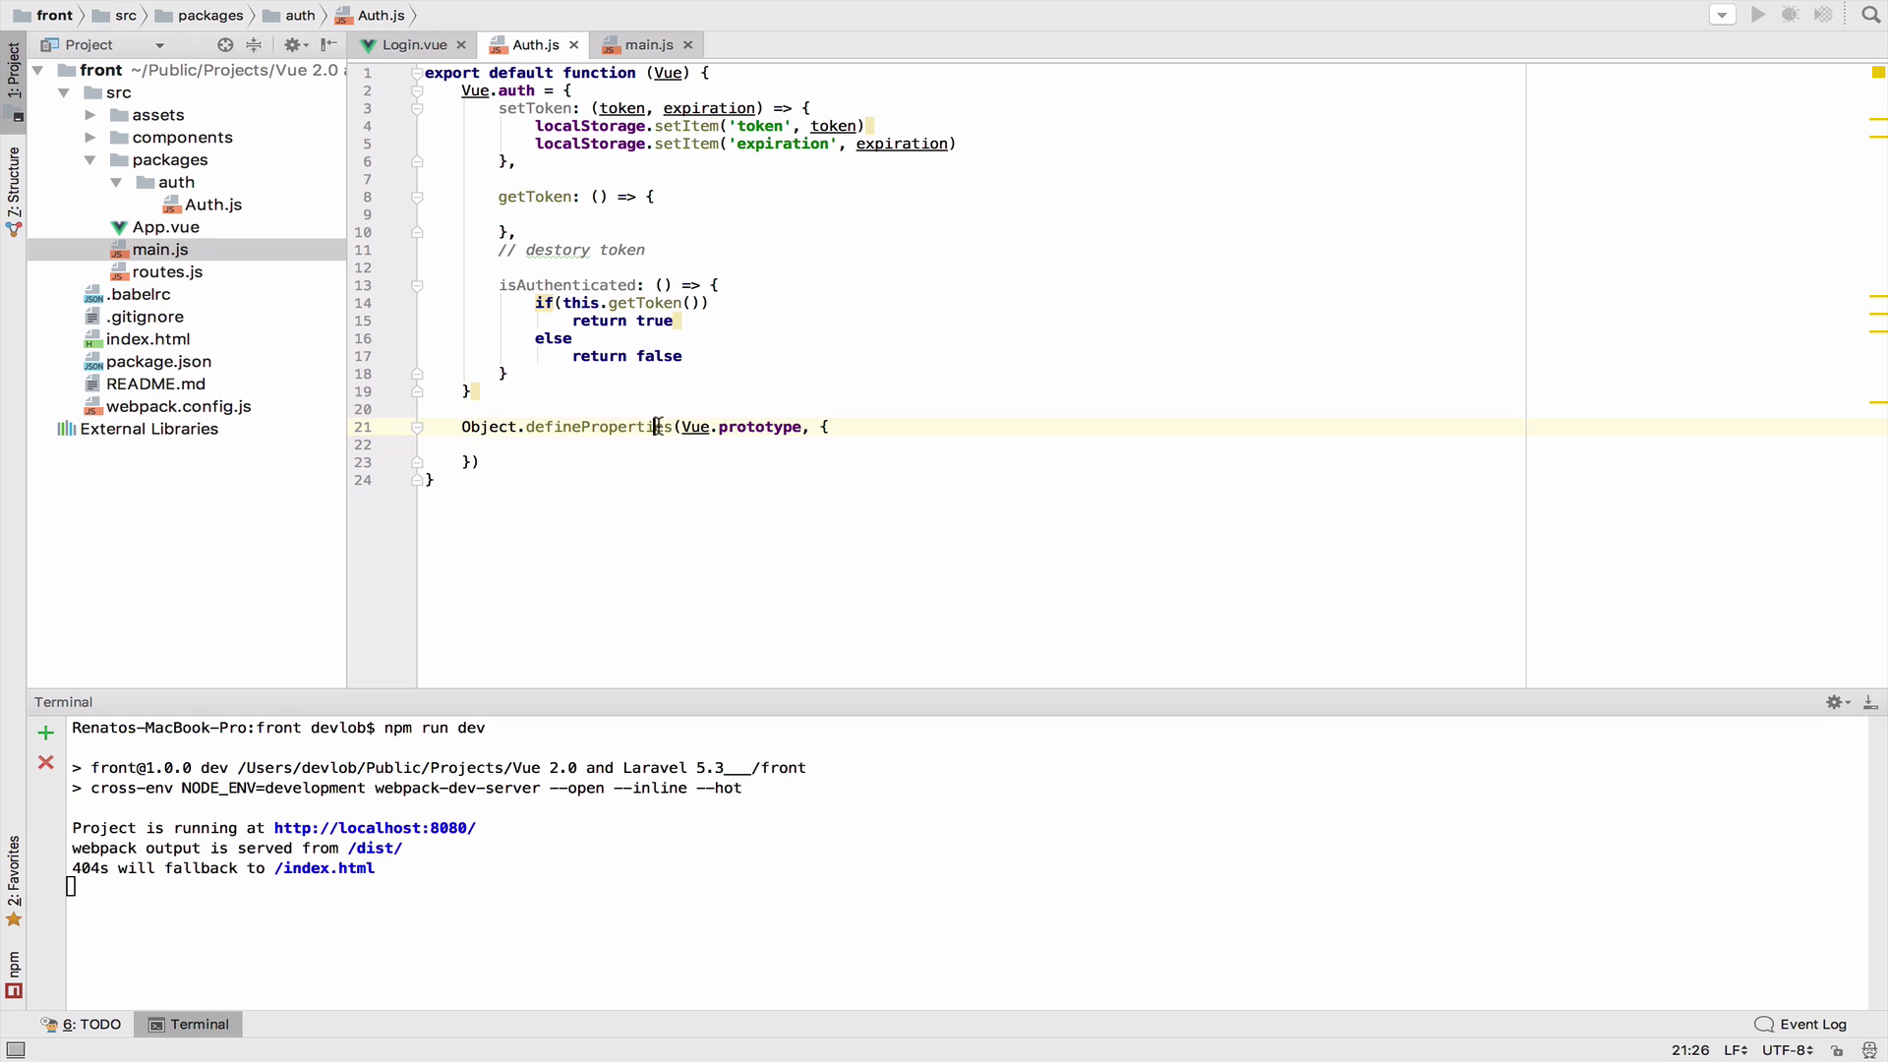
pyautogui.click(594, 446)
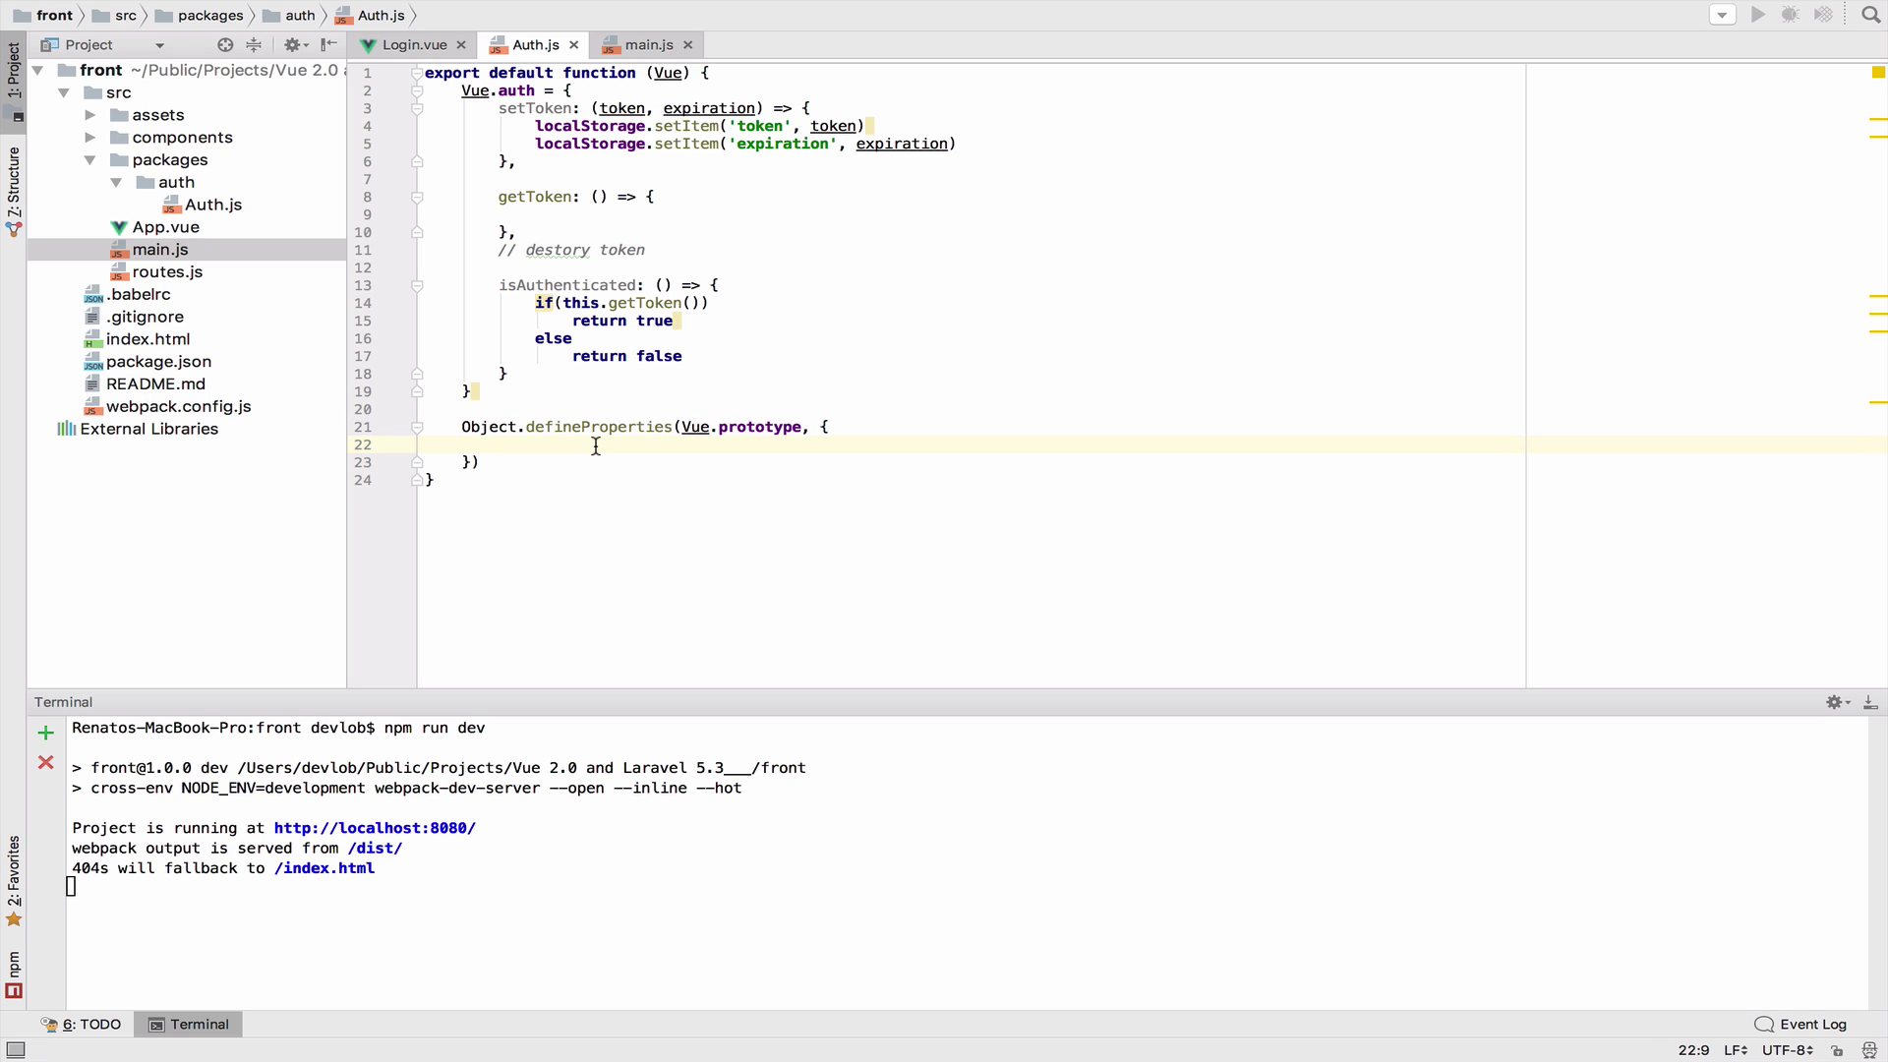
pyautogui.write('$auth:')
pyautogui.write(' {')
pyautogui.press('Return')
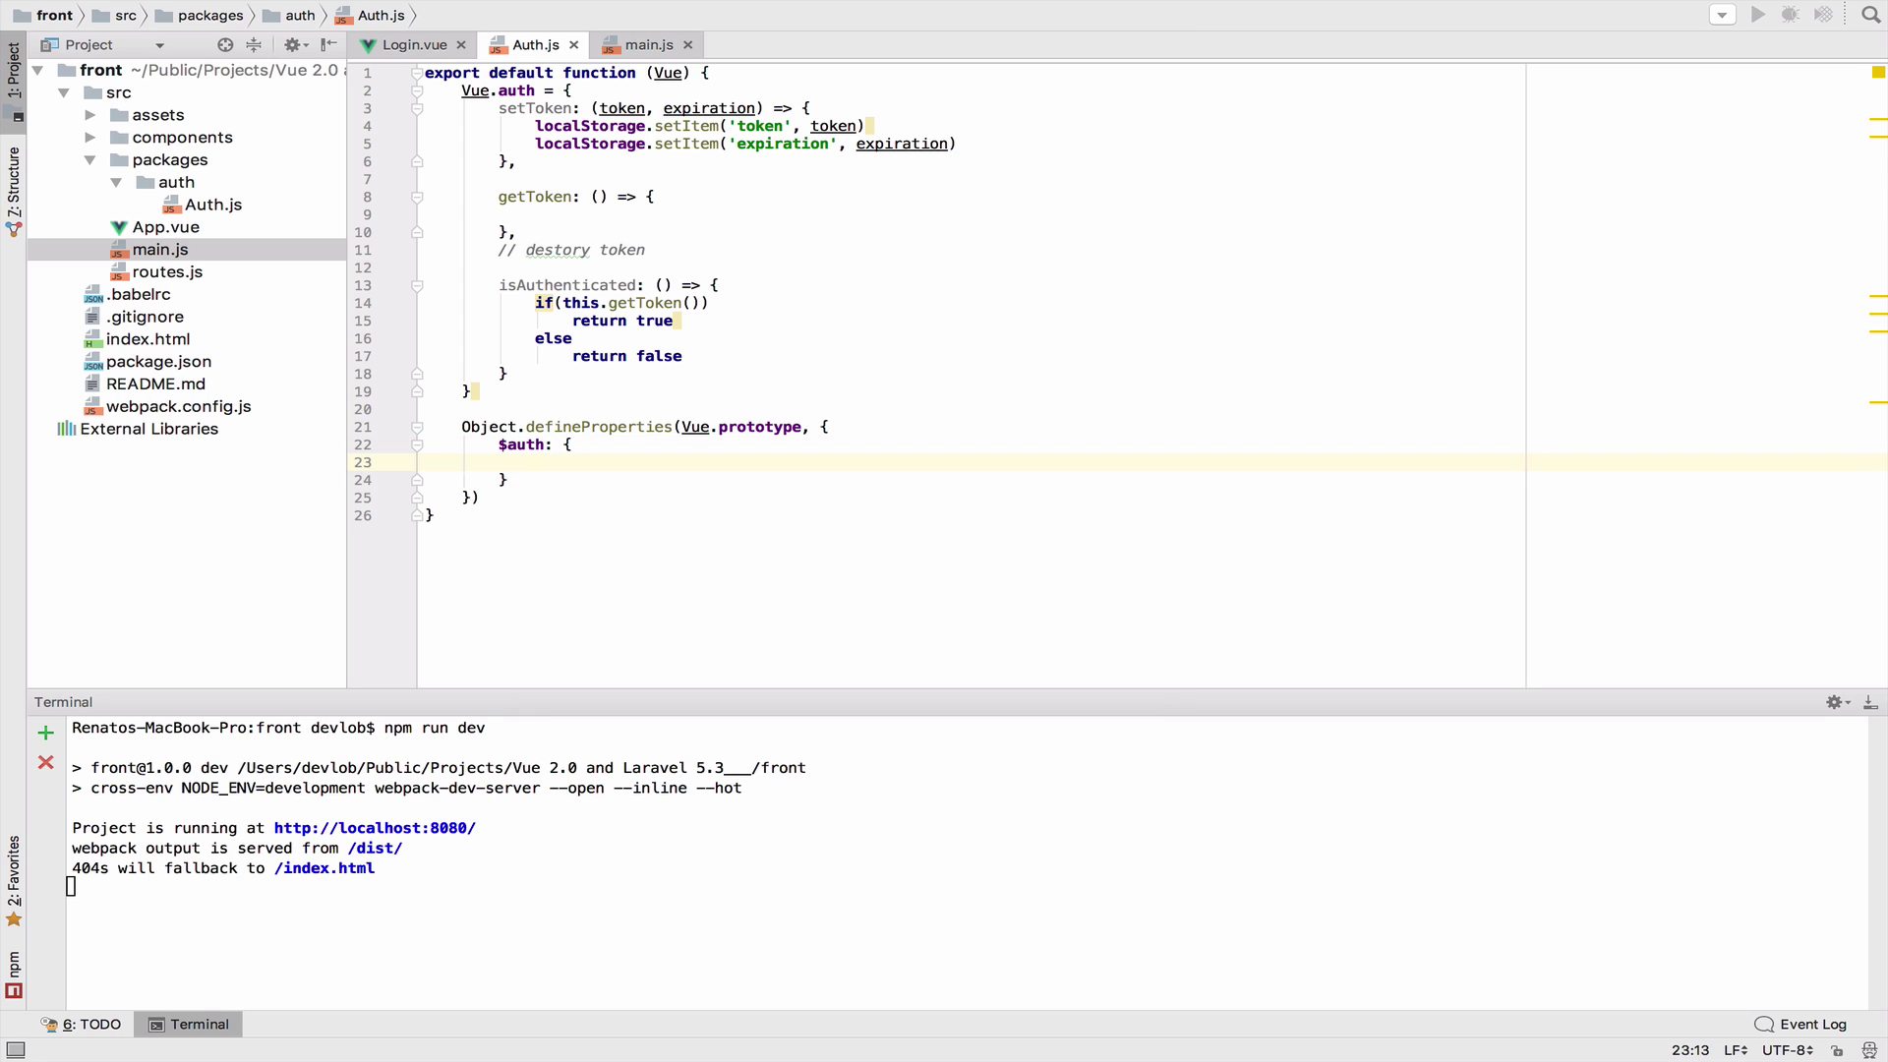
pyautogui.write('get: () ')
pyautogui.write('=')
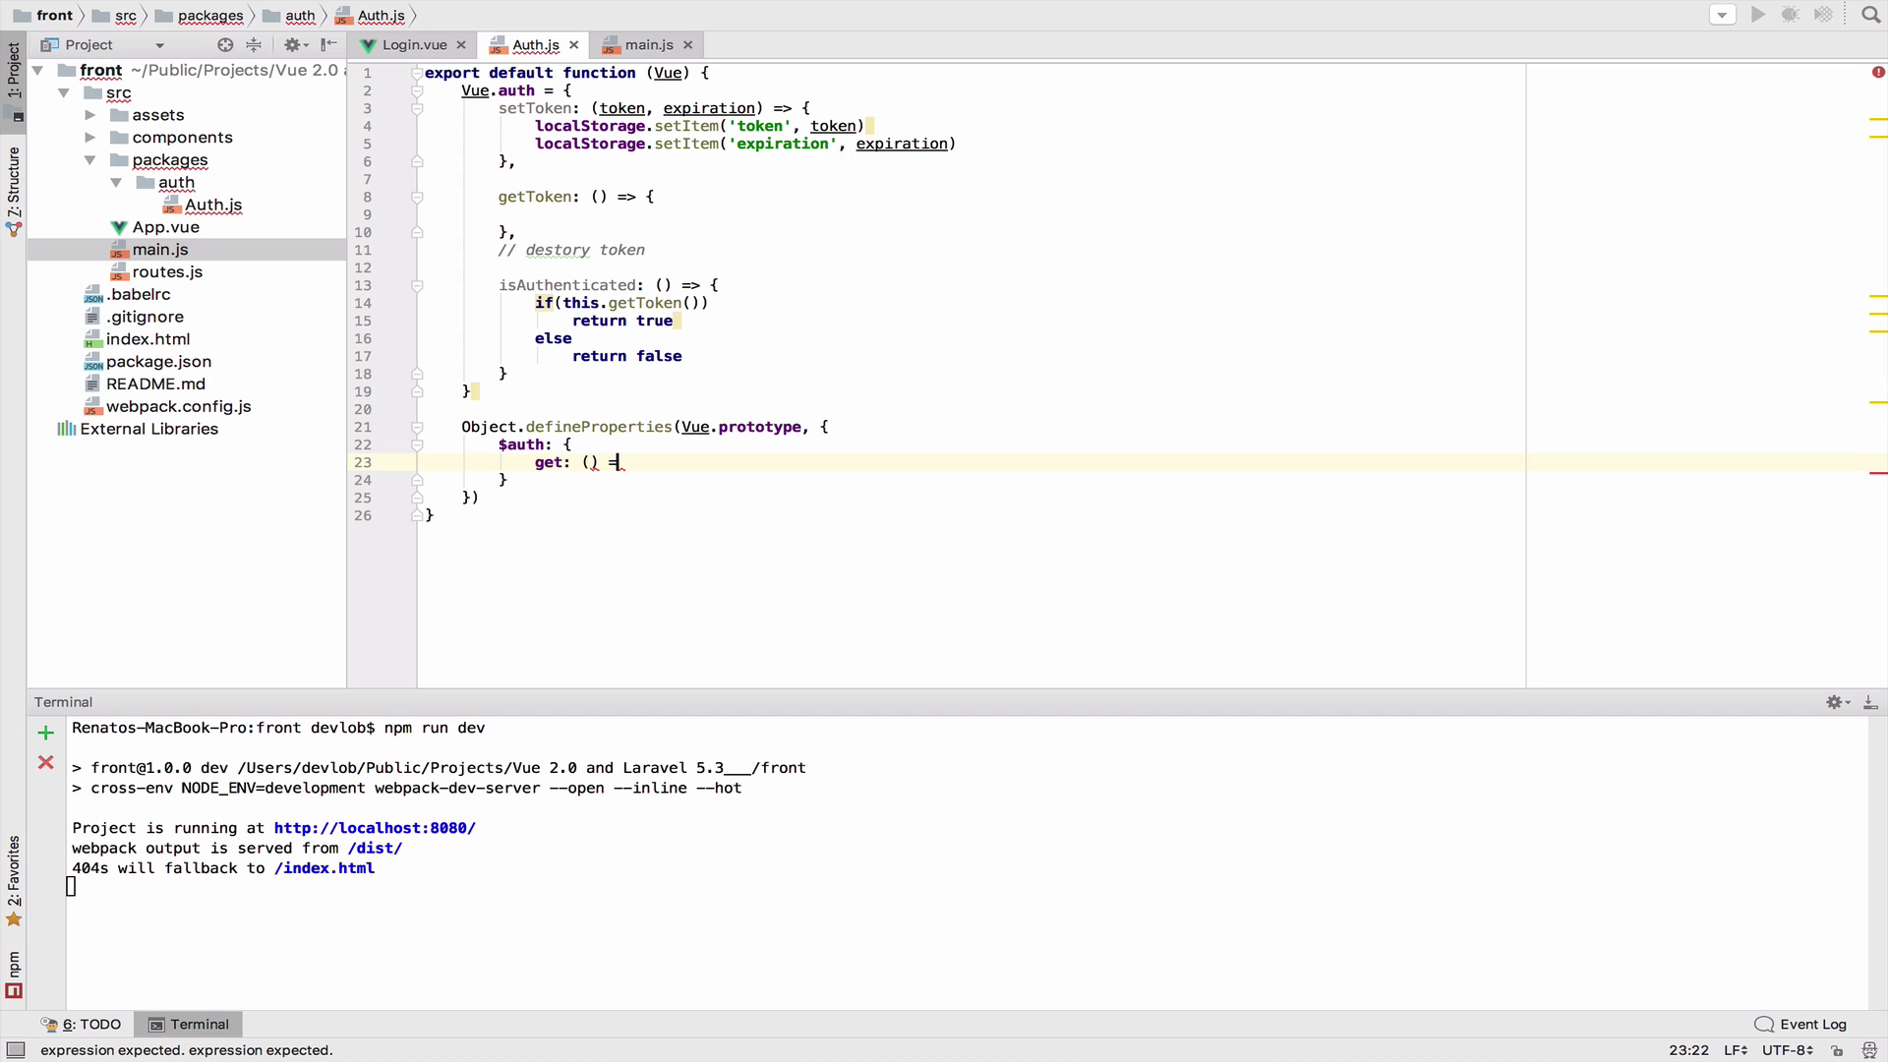
pyautogui.write('> {')
pyautogui.press('Return')
pyautogui.write('return Vue')
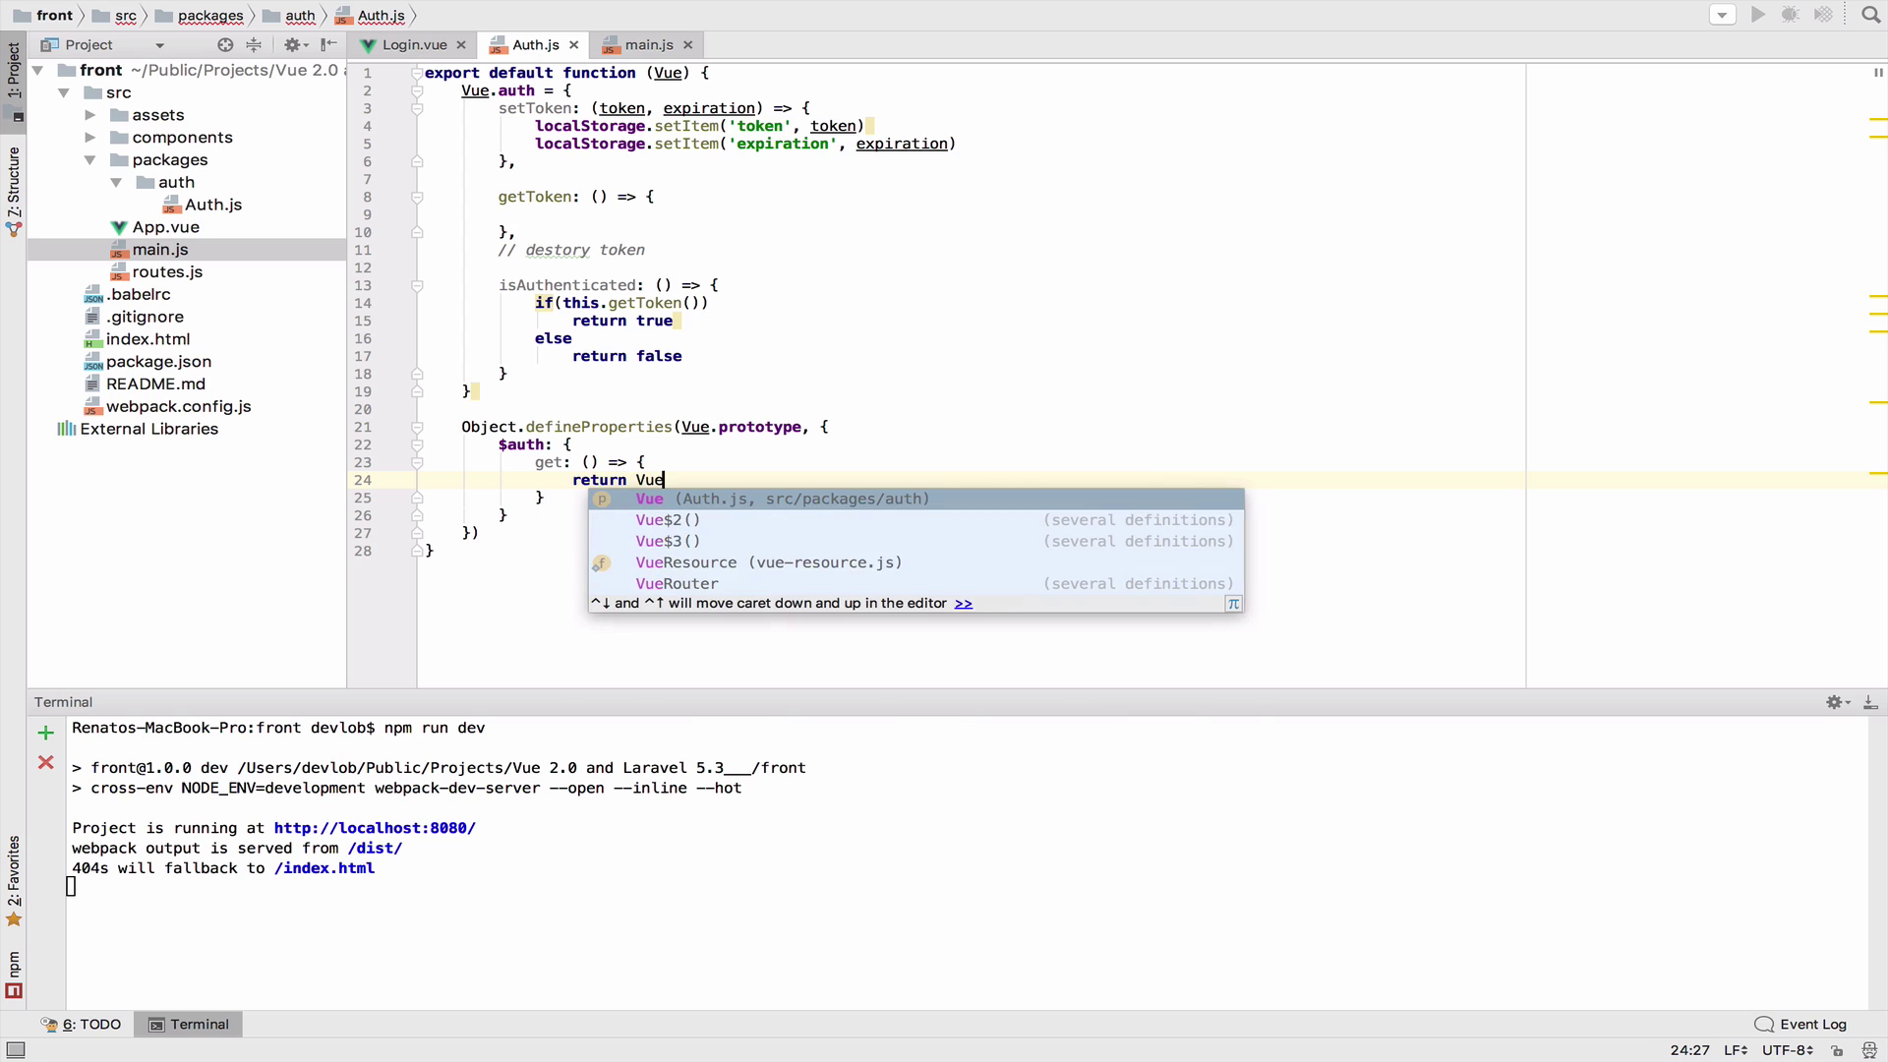
pyautogui.write('.auth')
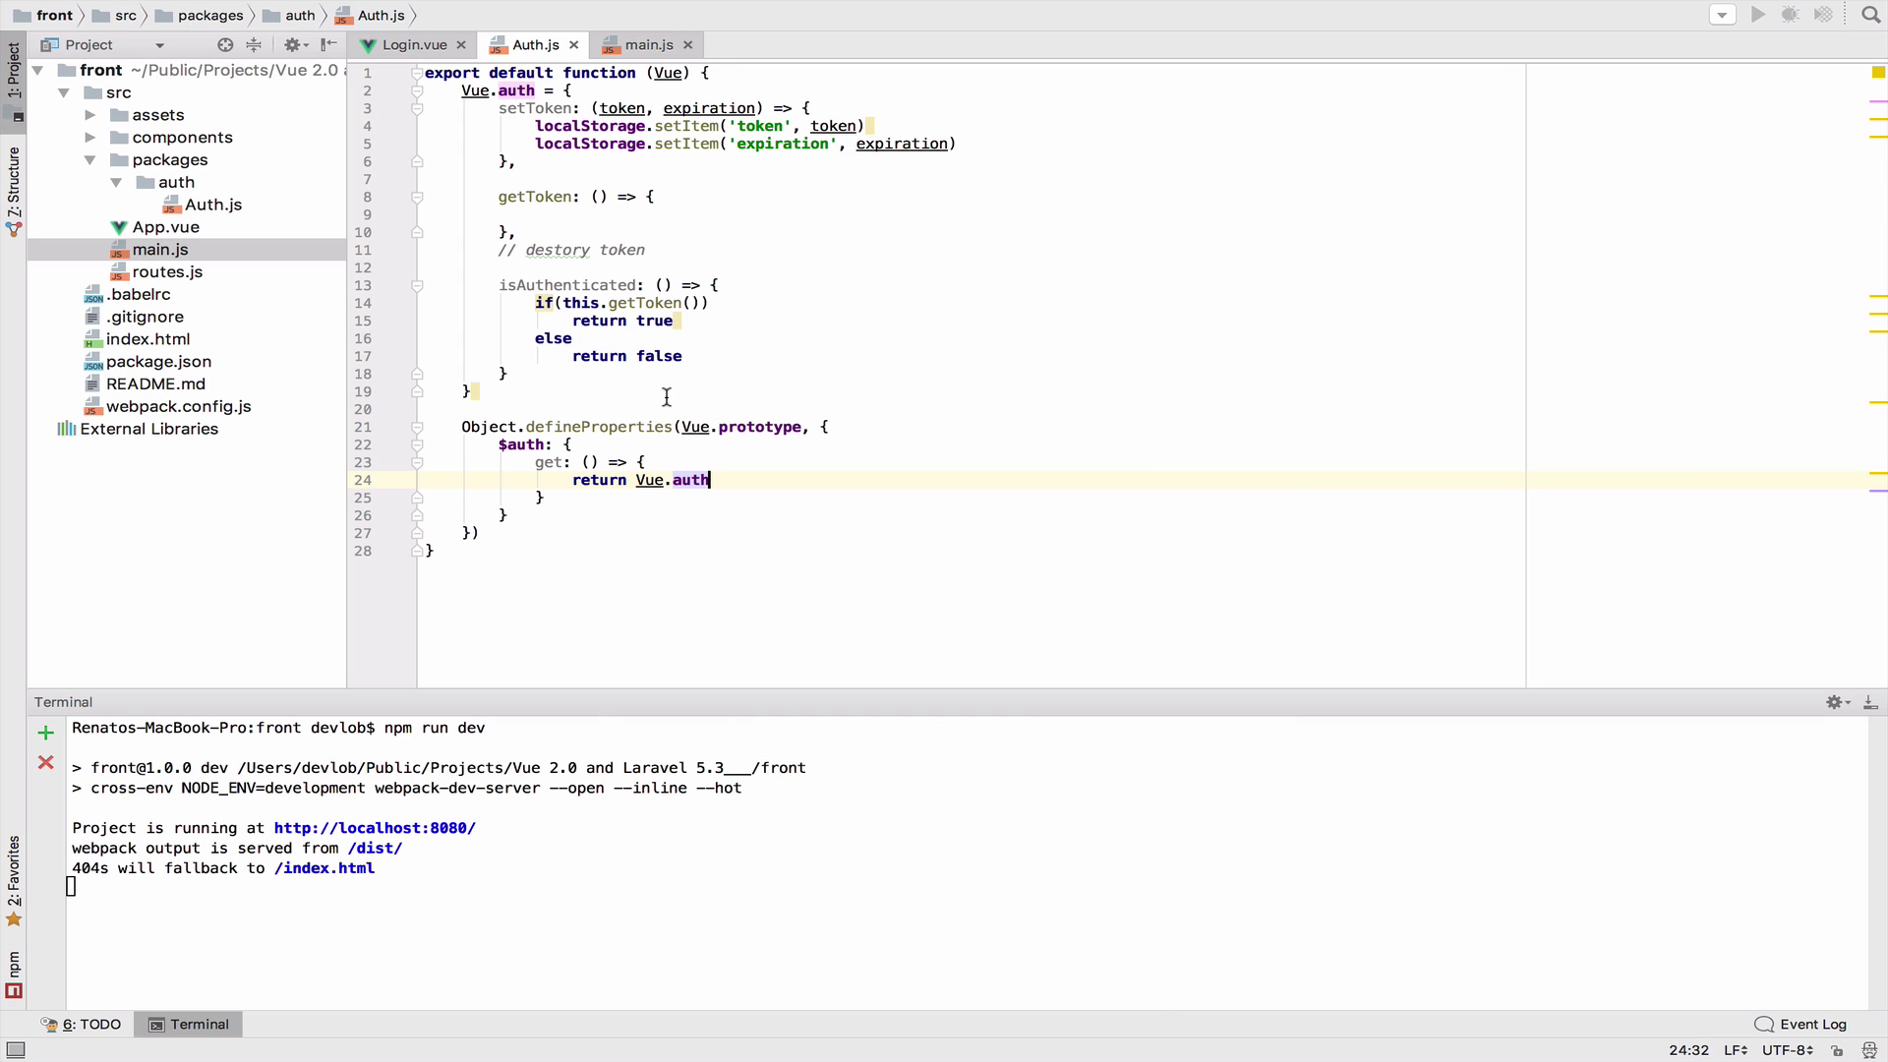
pyautogui.moveTo(463, 91)
pyautogui.mouseDown()
pyautogui.moveTo(428, 214)
pyautogui.moveTo(472, 392)
pyautogui.mouseUp()
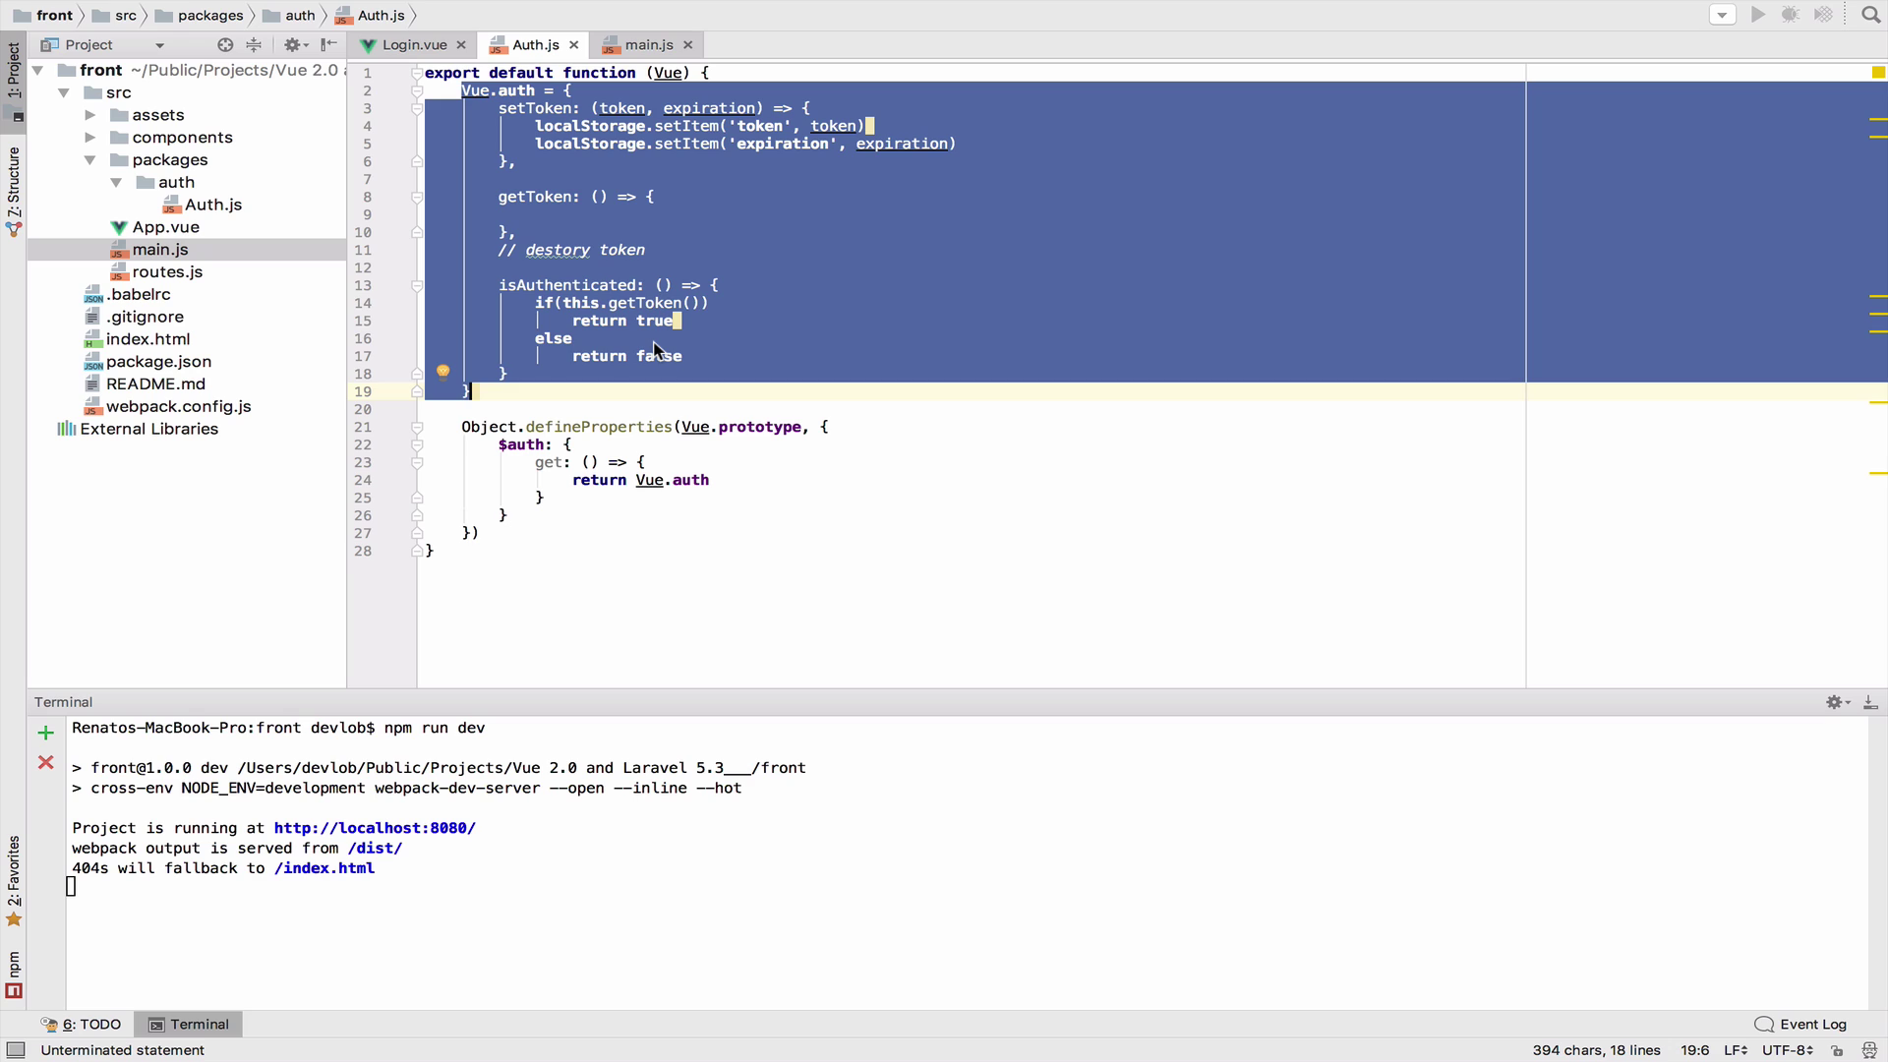
# Review the this.$auth.setToken statement on line 52 of Login.vue.
pyautogui.click(885, 482)
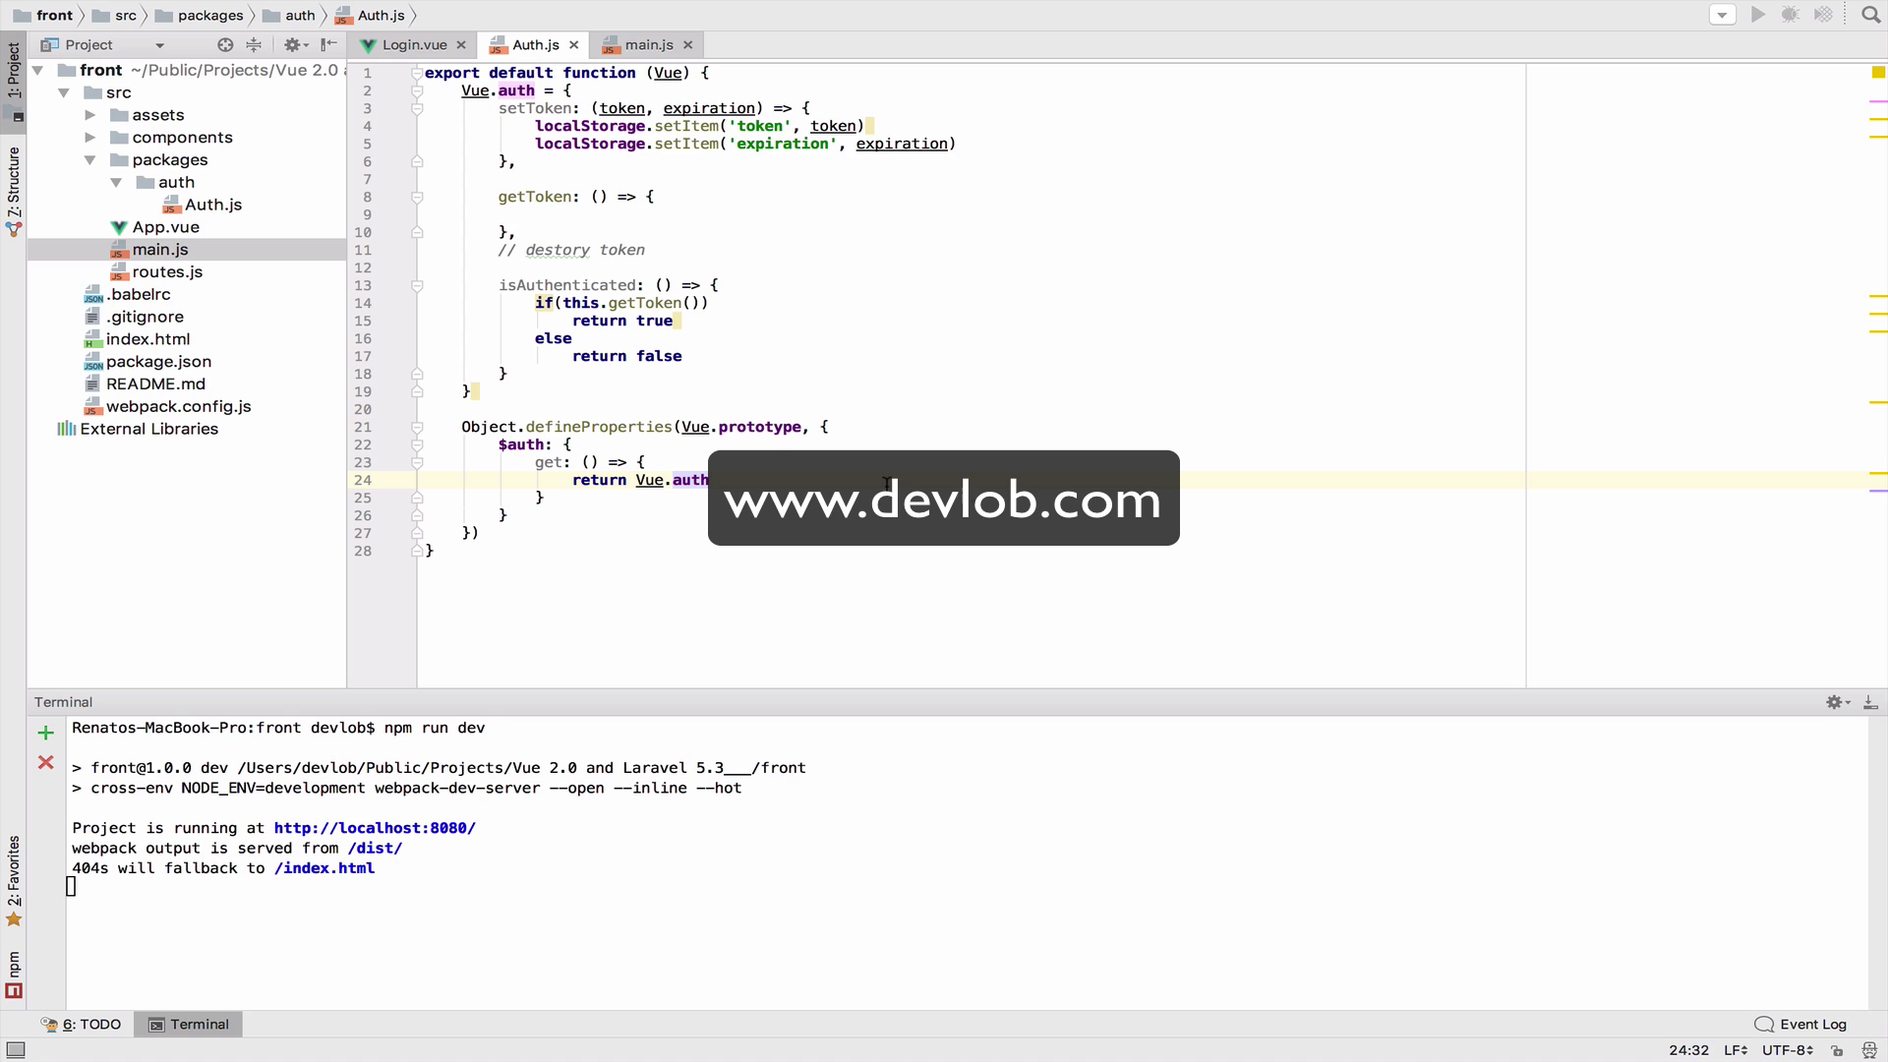
pyautogui.click(415, 45)
pyautogui.doubleClick(657, 551)
pyautogui.moveTo(657, 549); pyautogui.dragTo(1439, 551)
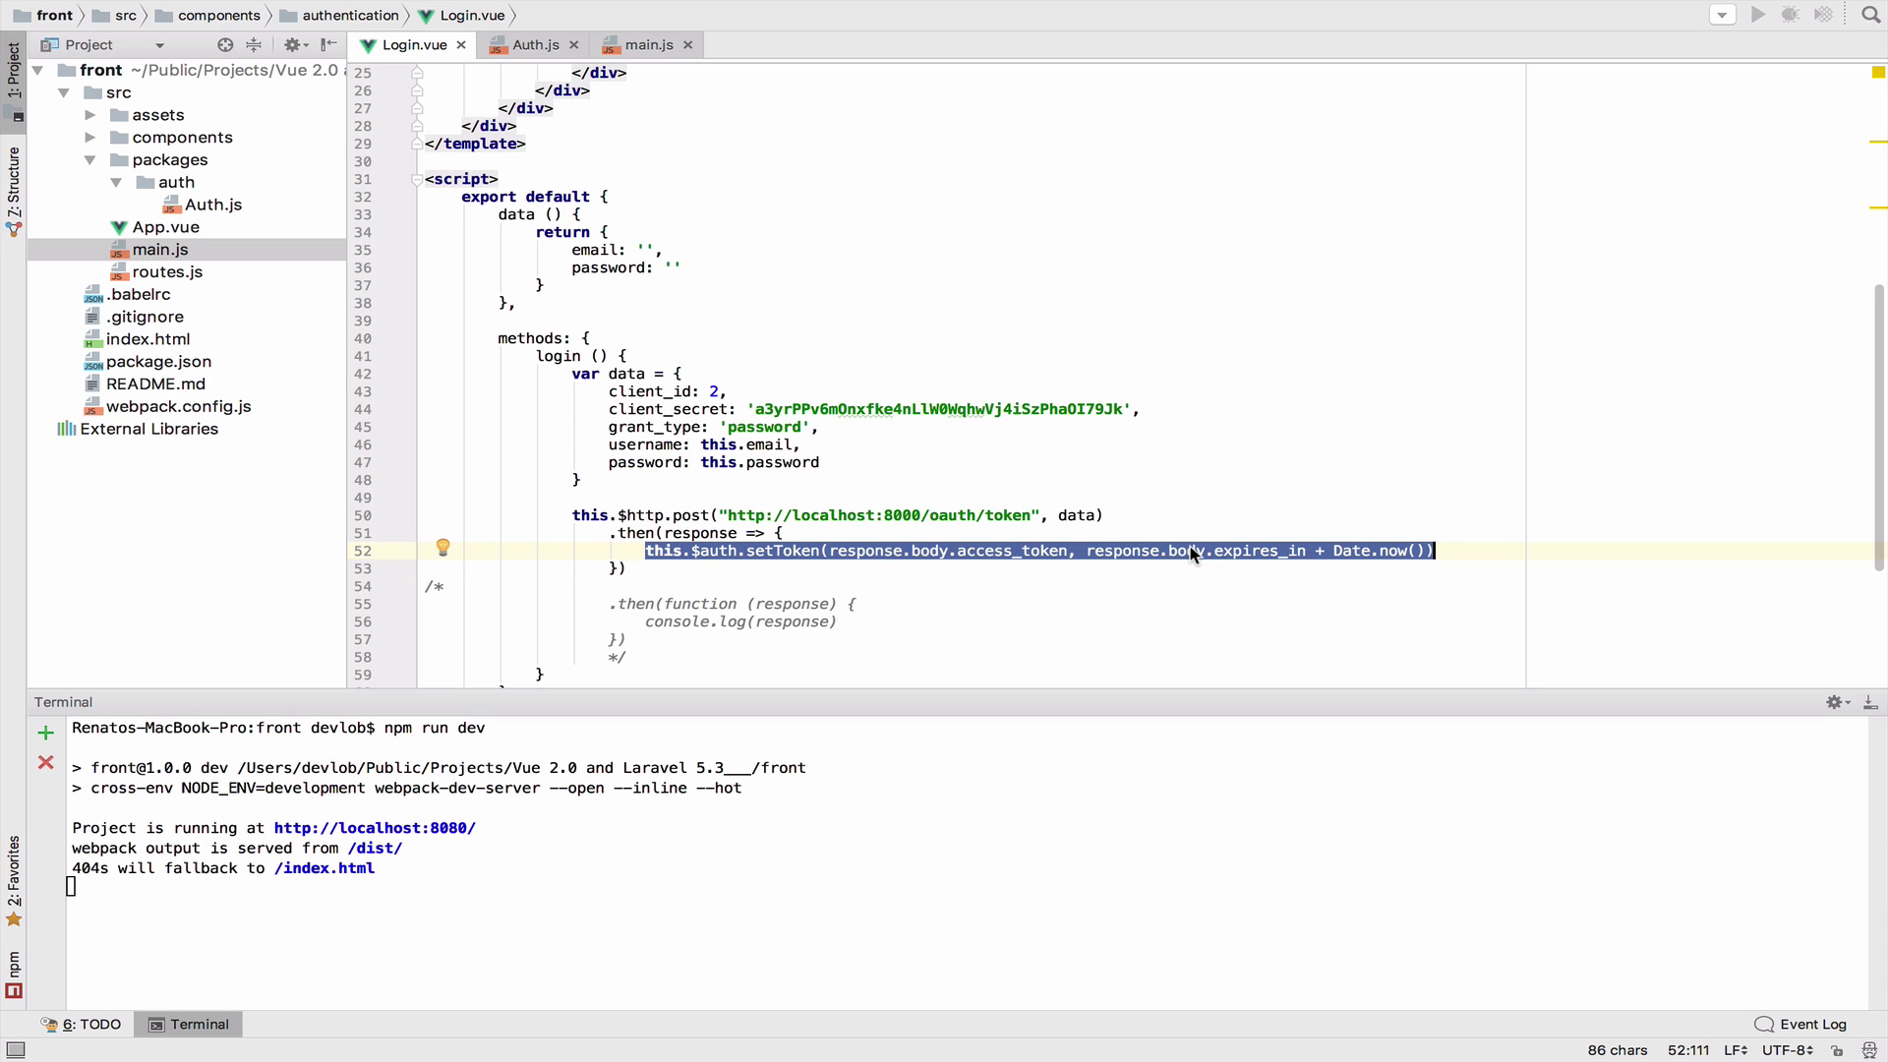
pyautogui.click(990, 481)
# Show the site's Local Storage in Chrome DevTools and look up a user email in phpMyAdmin.
pyautogui.press('super+Tab')
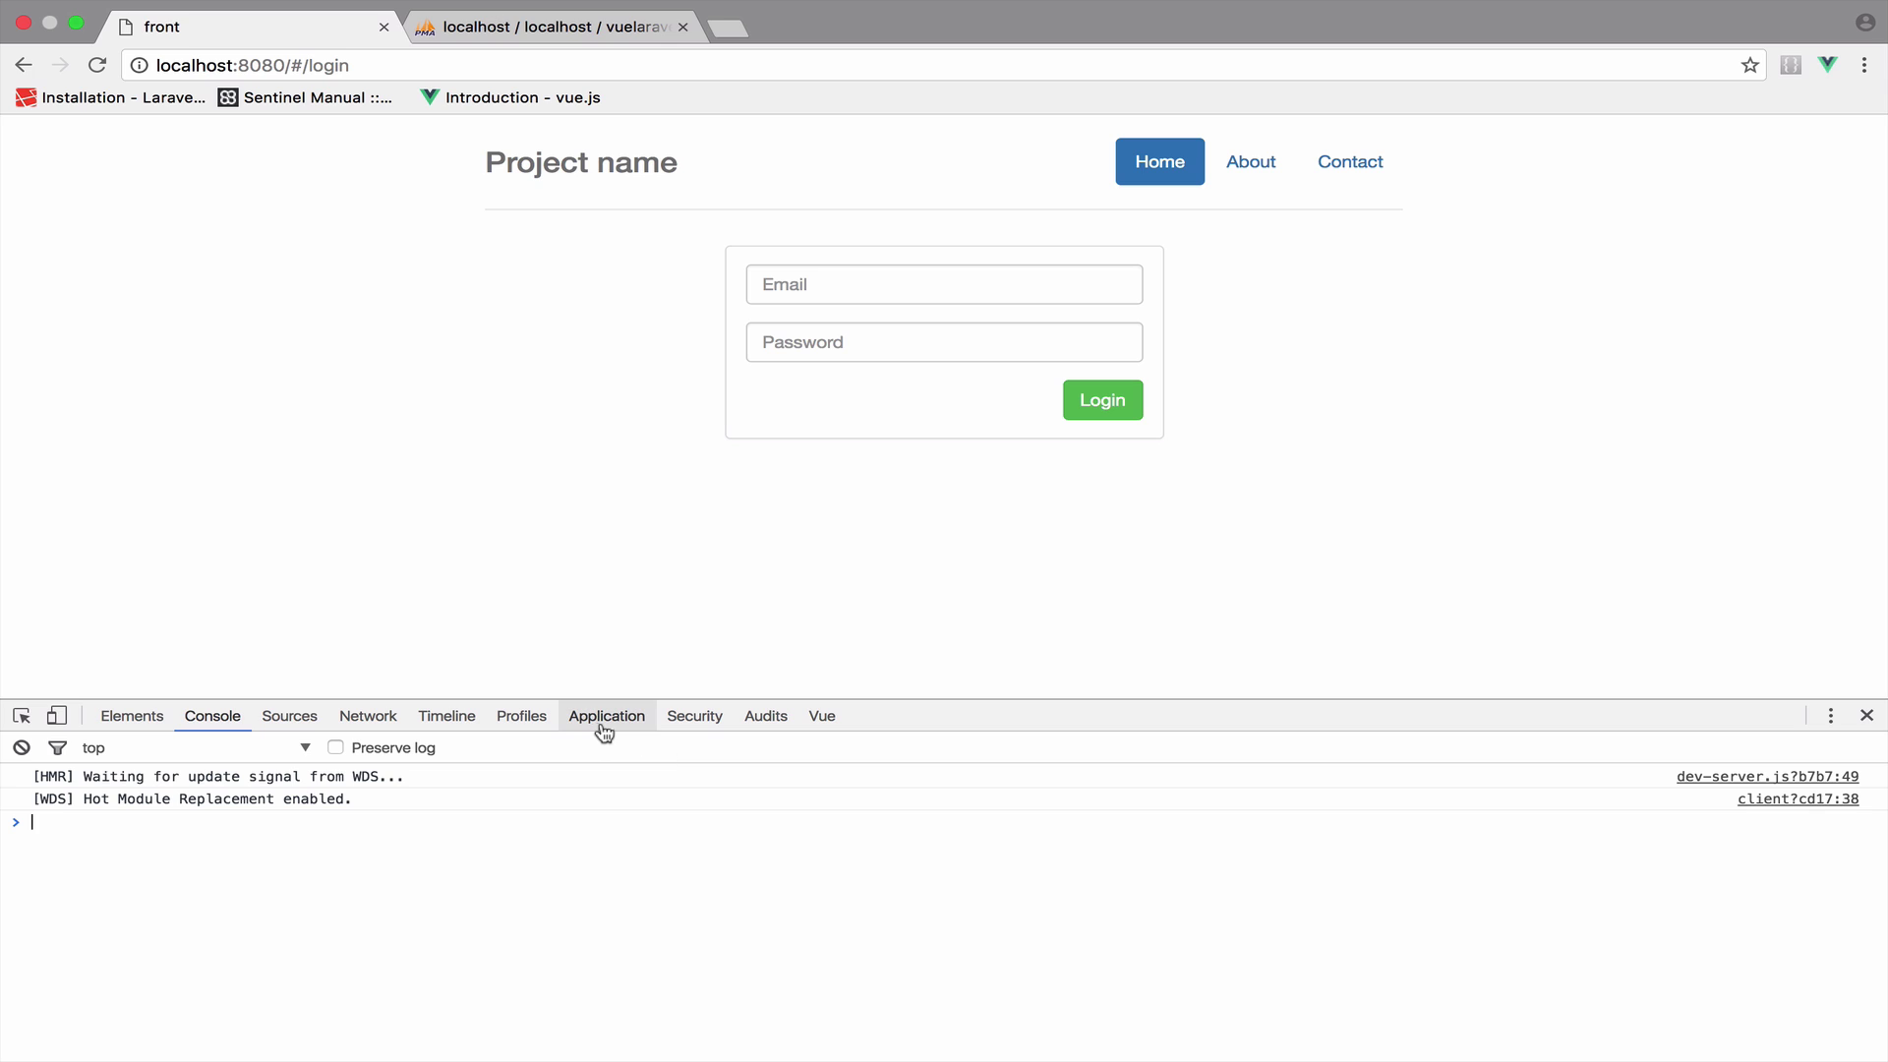
pyautogui.click(606, 715)
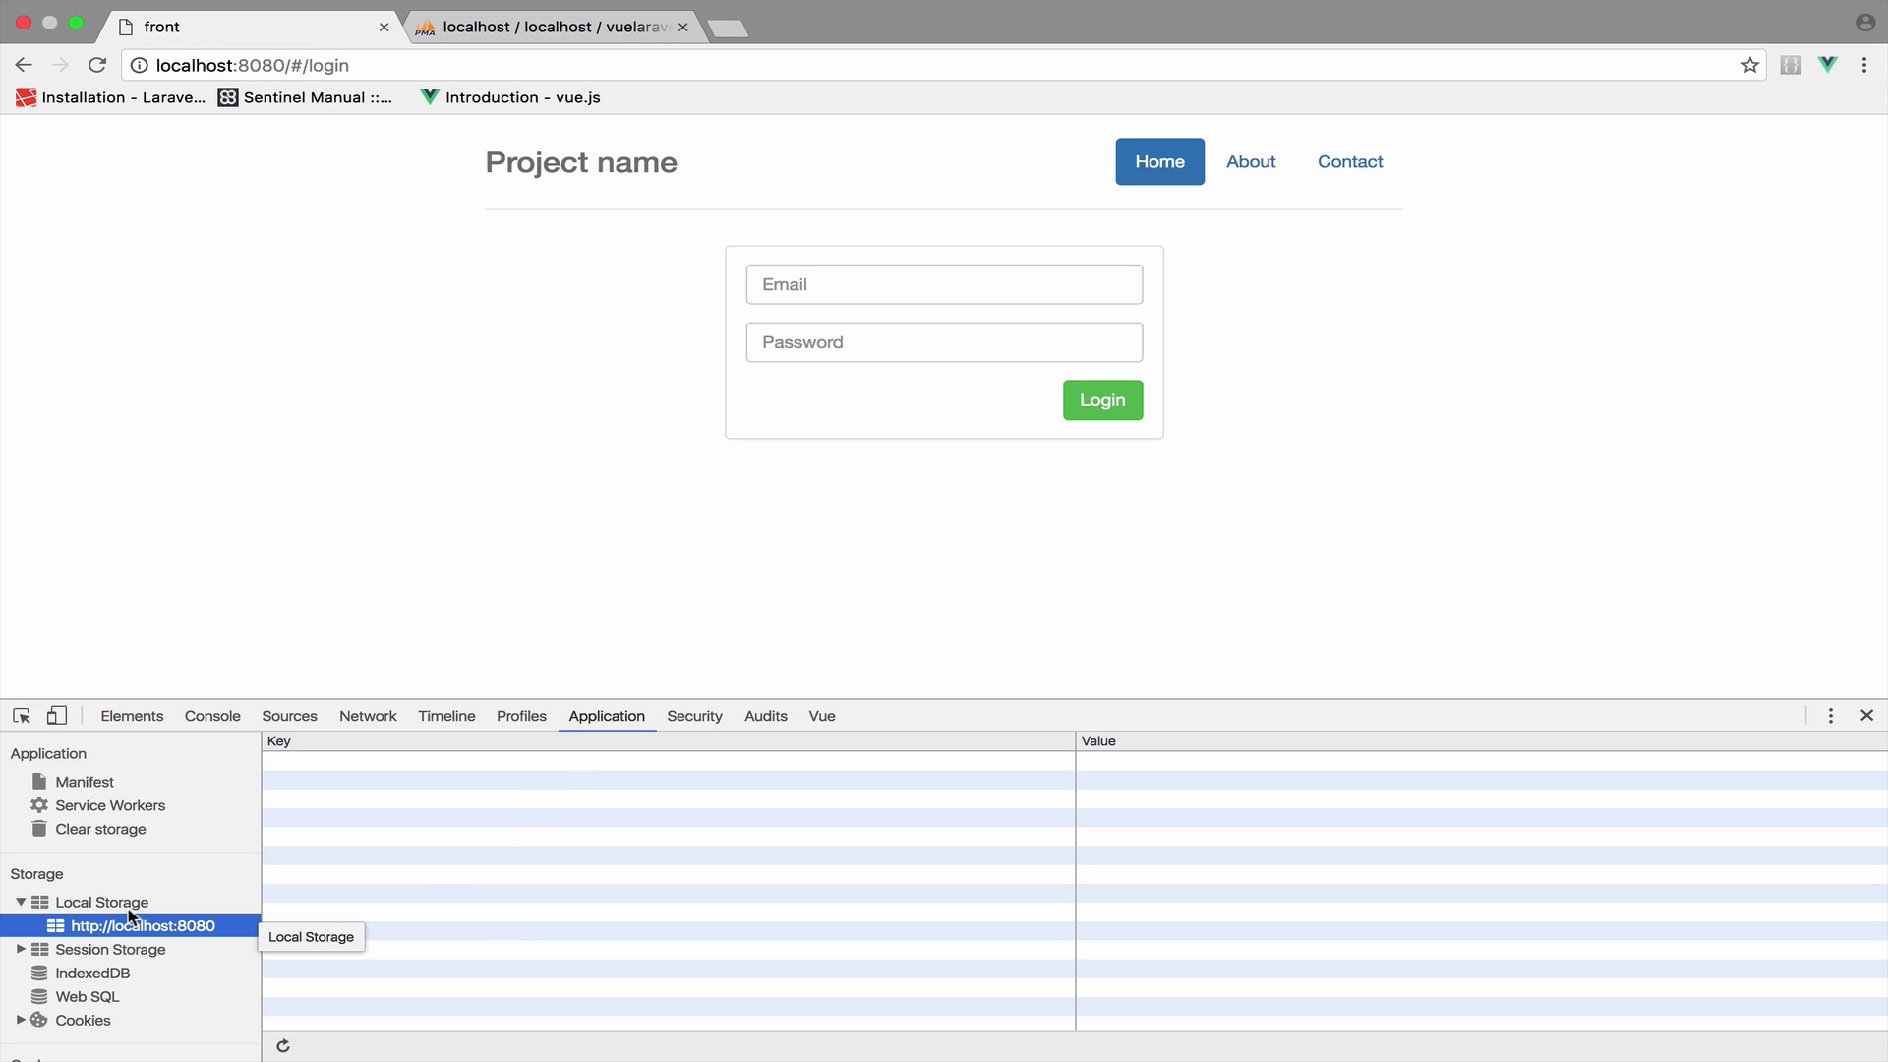
pyautogui.scroll(-3, 124, 906)
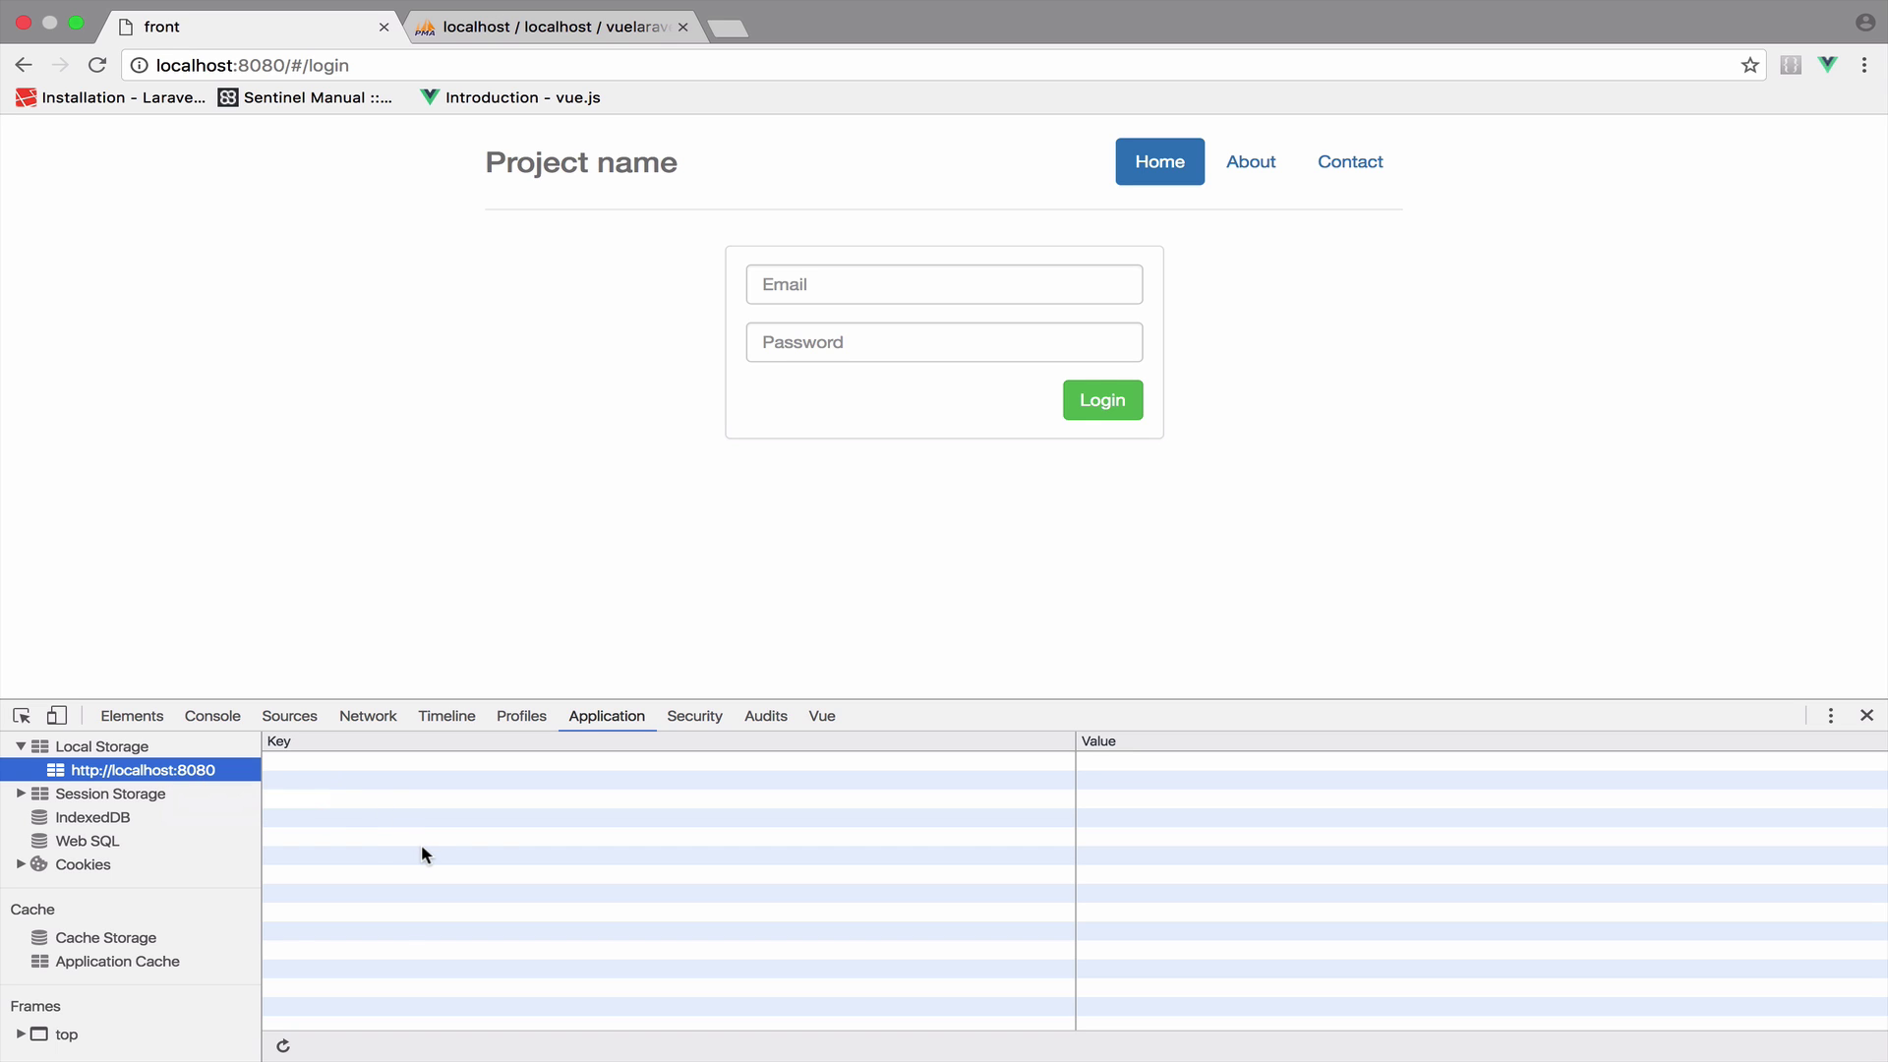
pyautogui.click(532, 27)
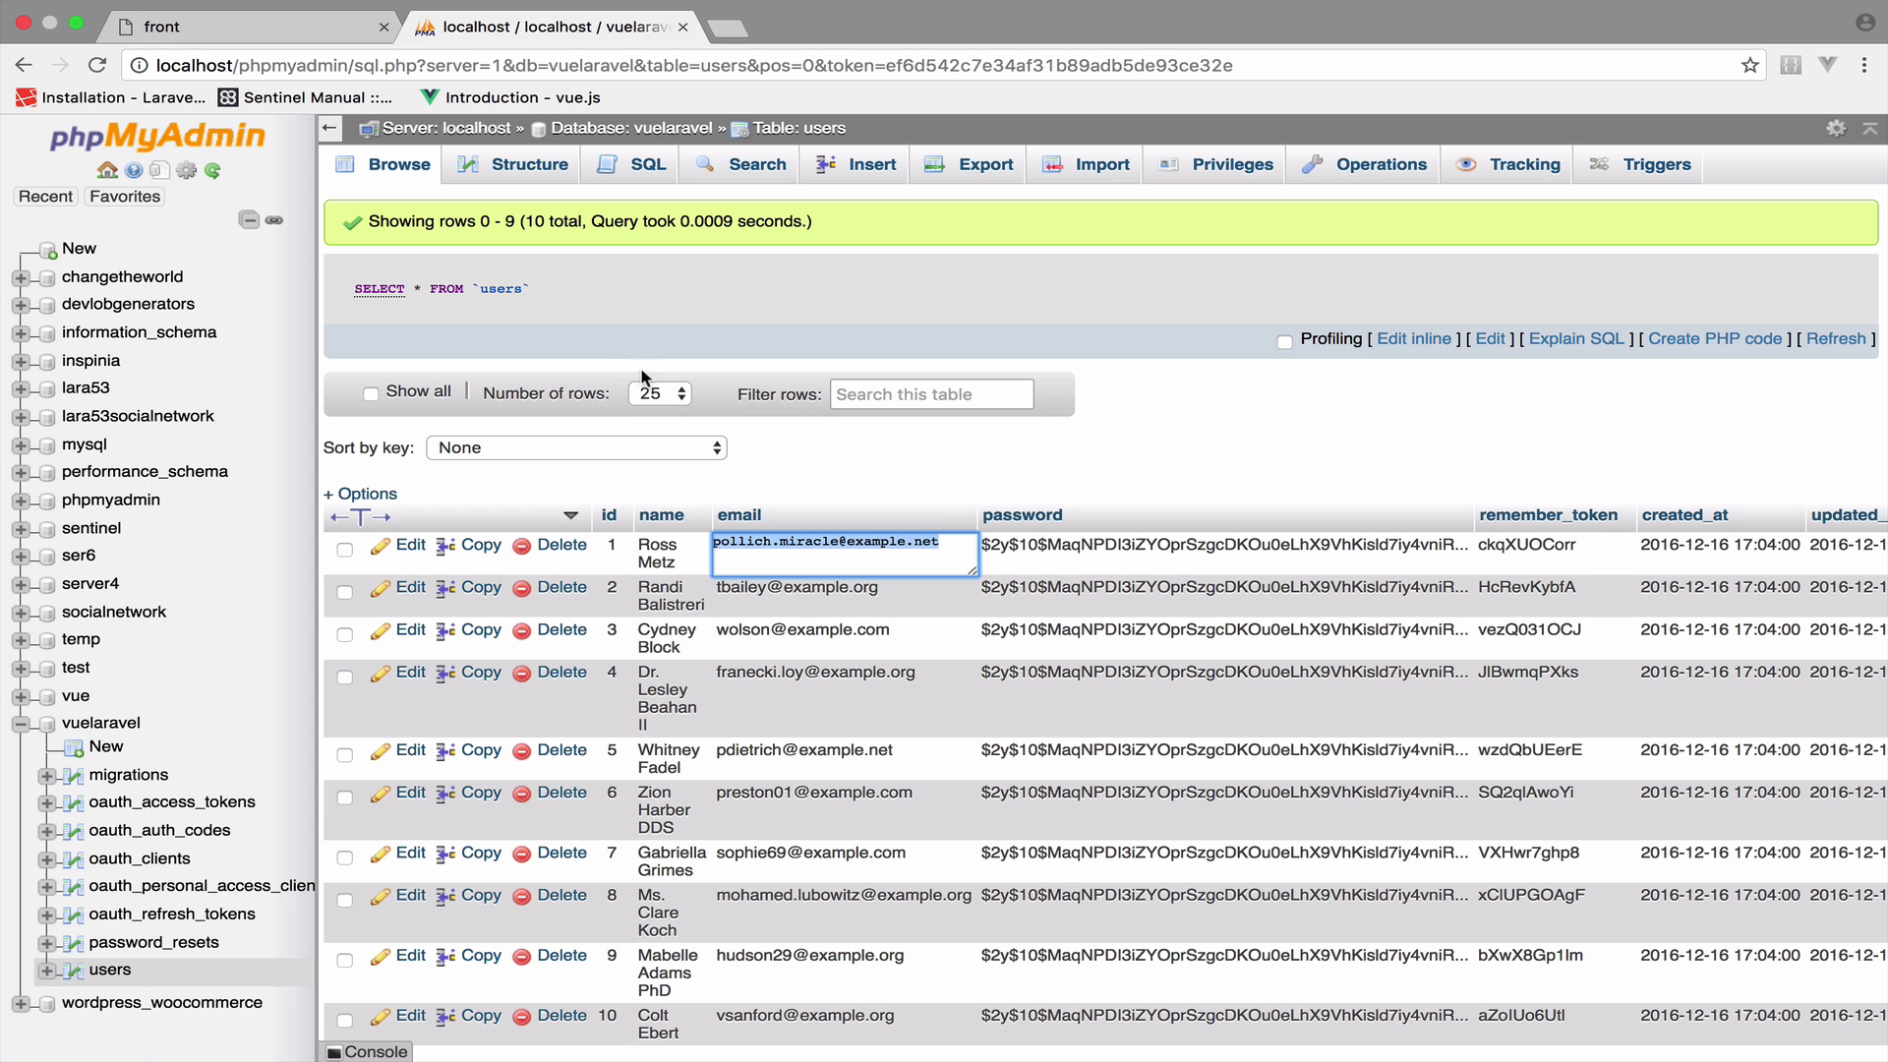
pyautogui.click(250, 28)
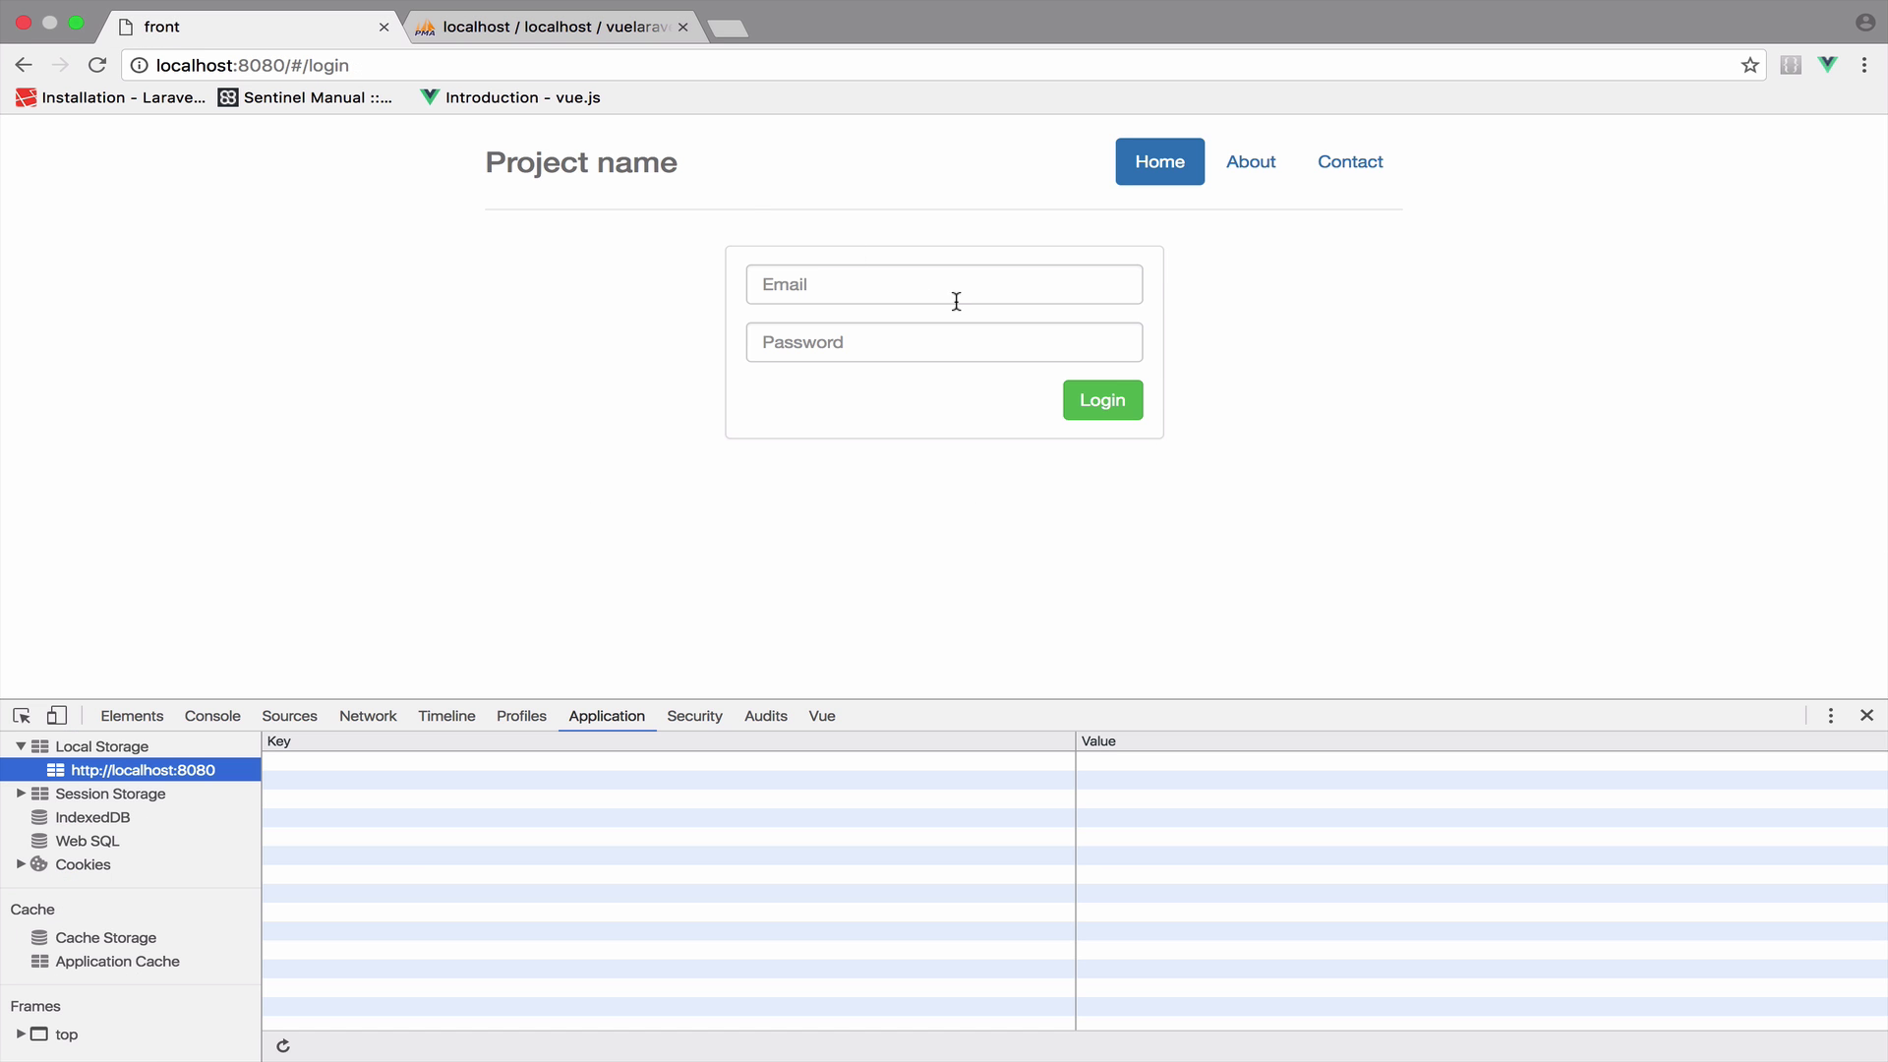
# Log in with that user's email and check the stored token and expiration entries.
pyautogui.click(944, 283)
pyautogui.write('pollich.miracle@example.net')
pyautogui.press('Tab')
pyautogui.write('secret')
pyautogui.press('Tab')
pyautogui.press('Return')
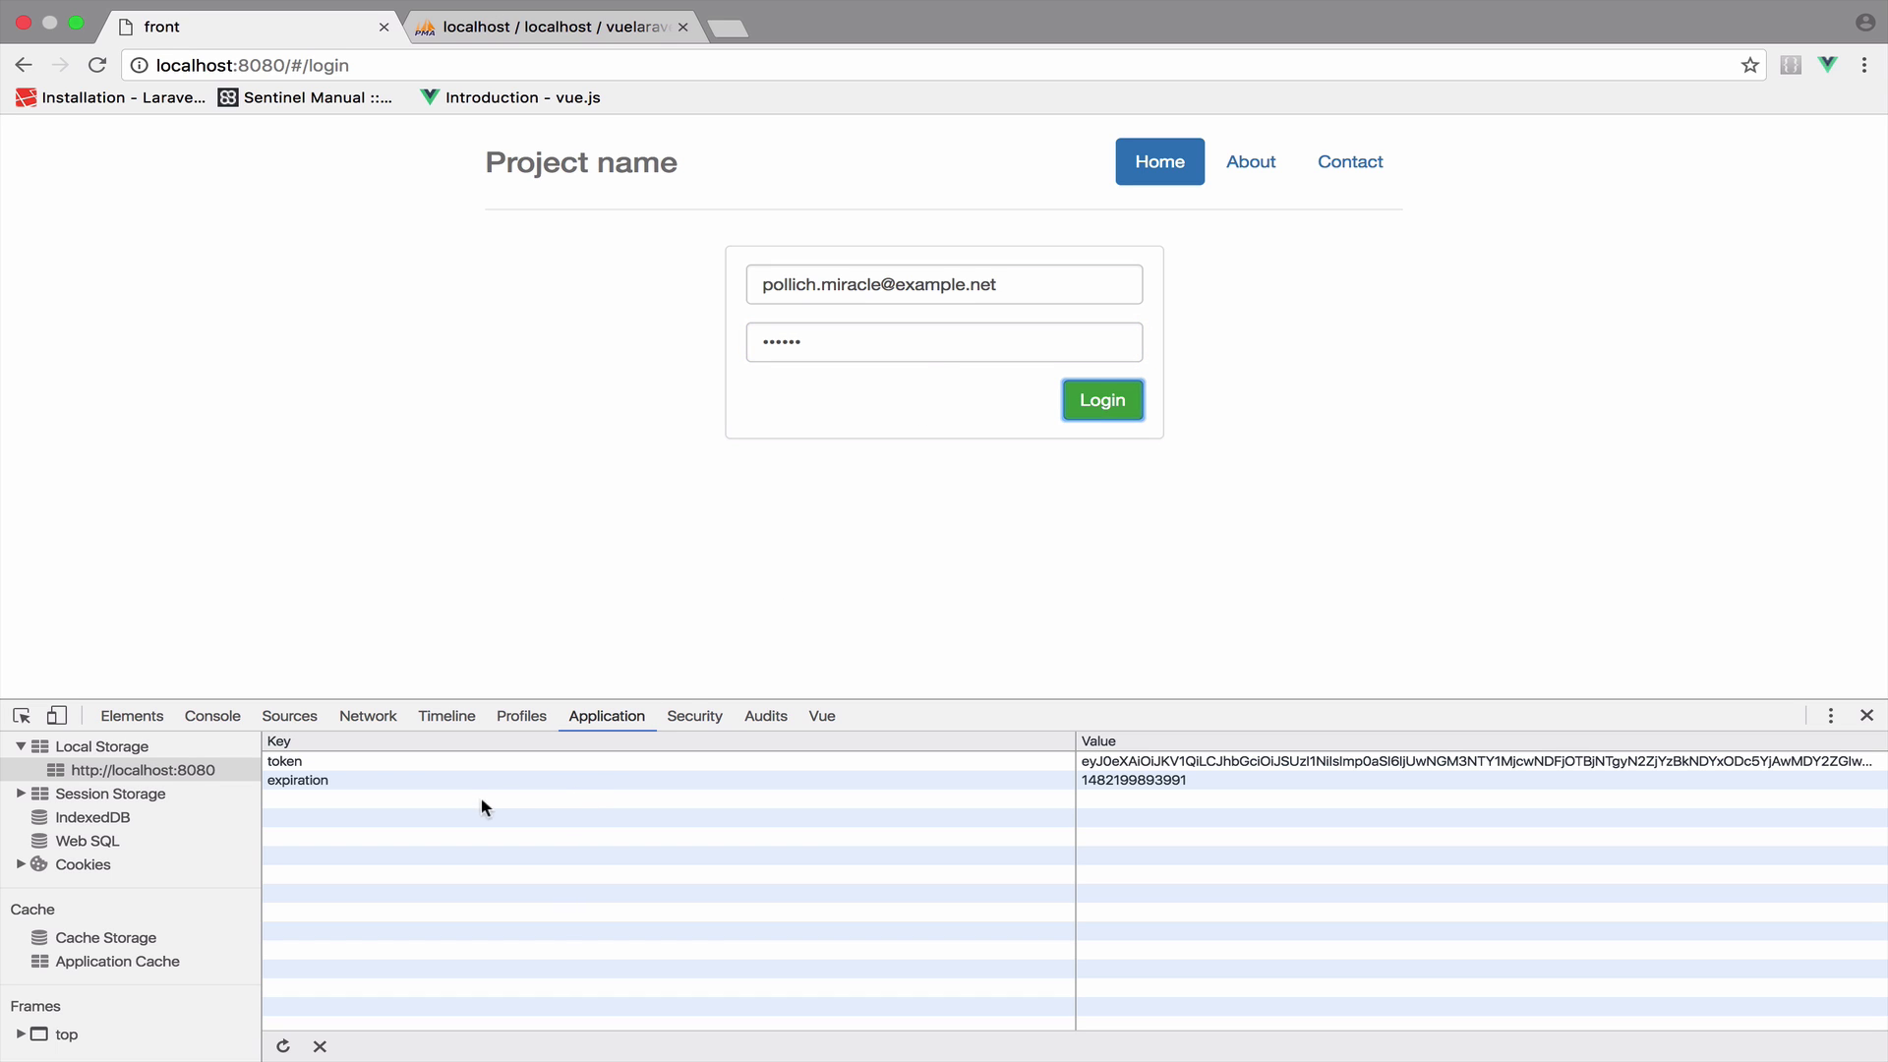
pyautogui.click(321, 779)
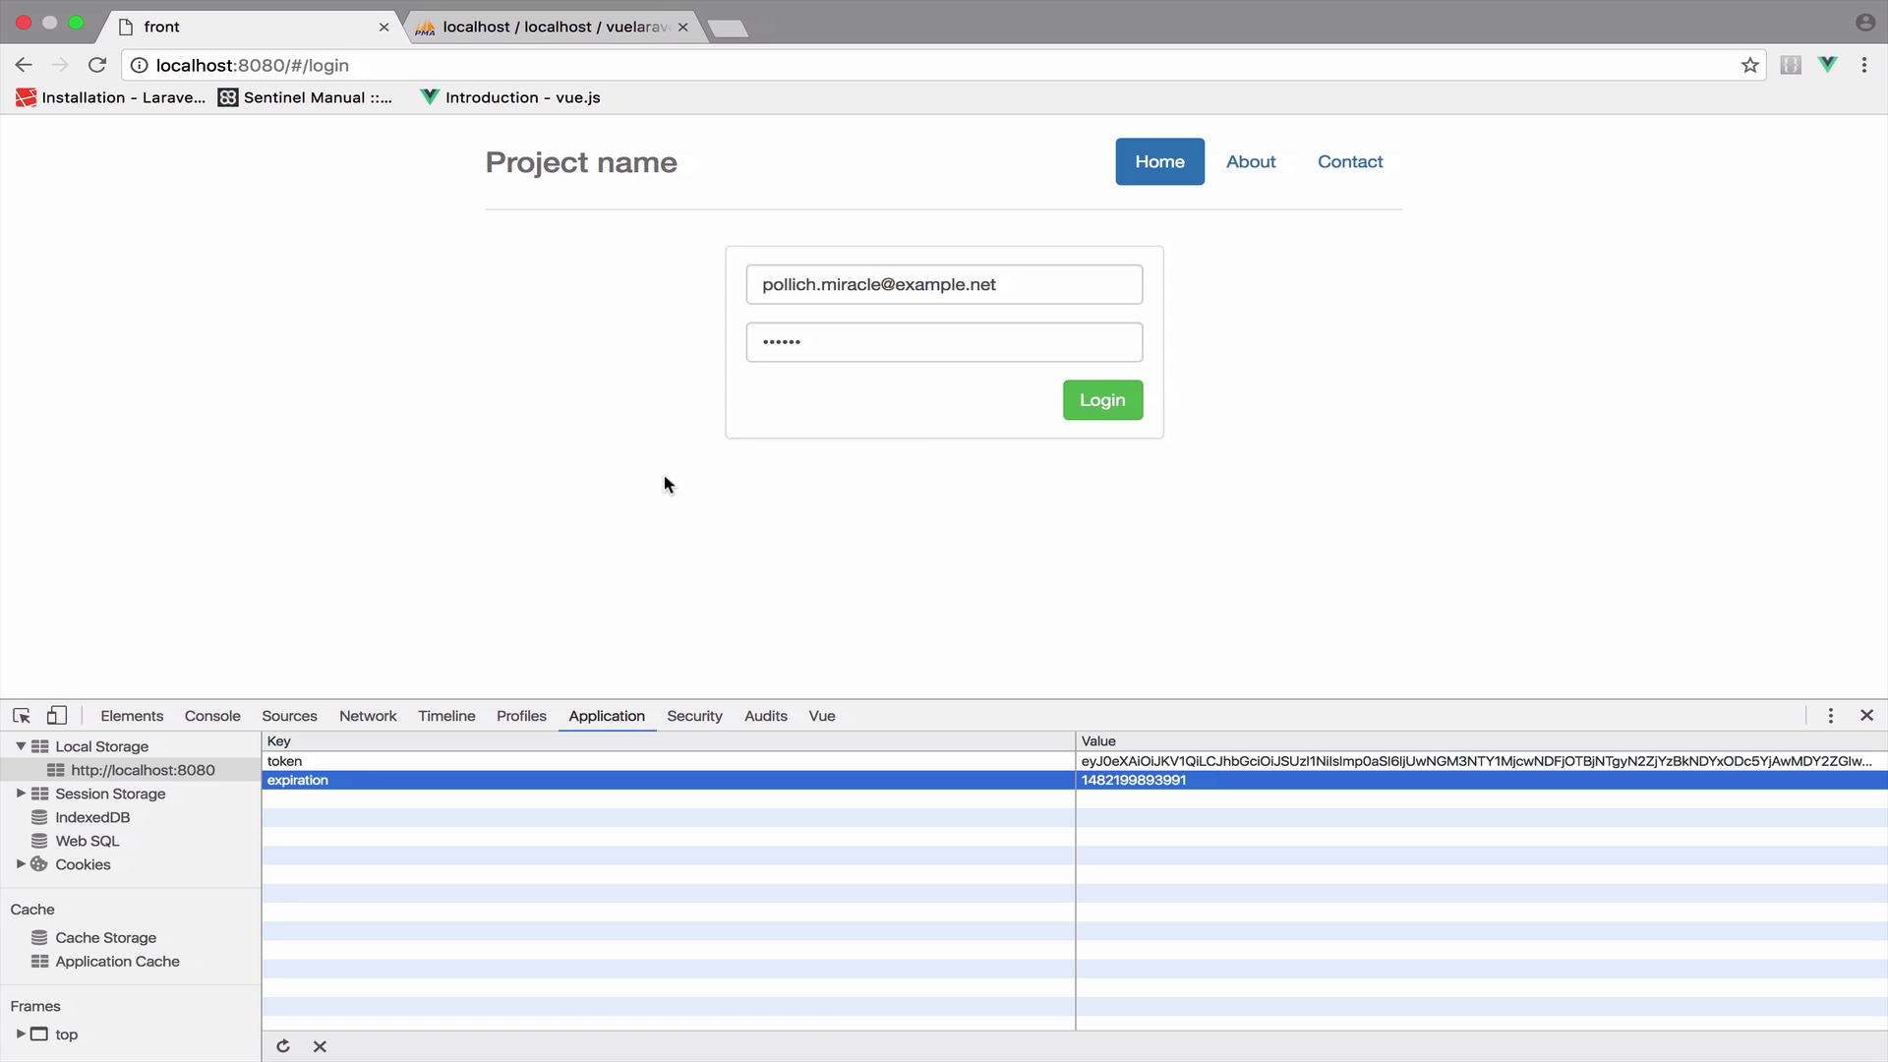
pyautogui.hotkey('ctrl', 'Right')
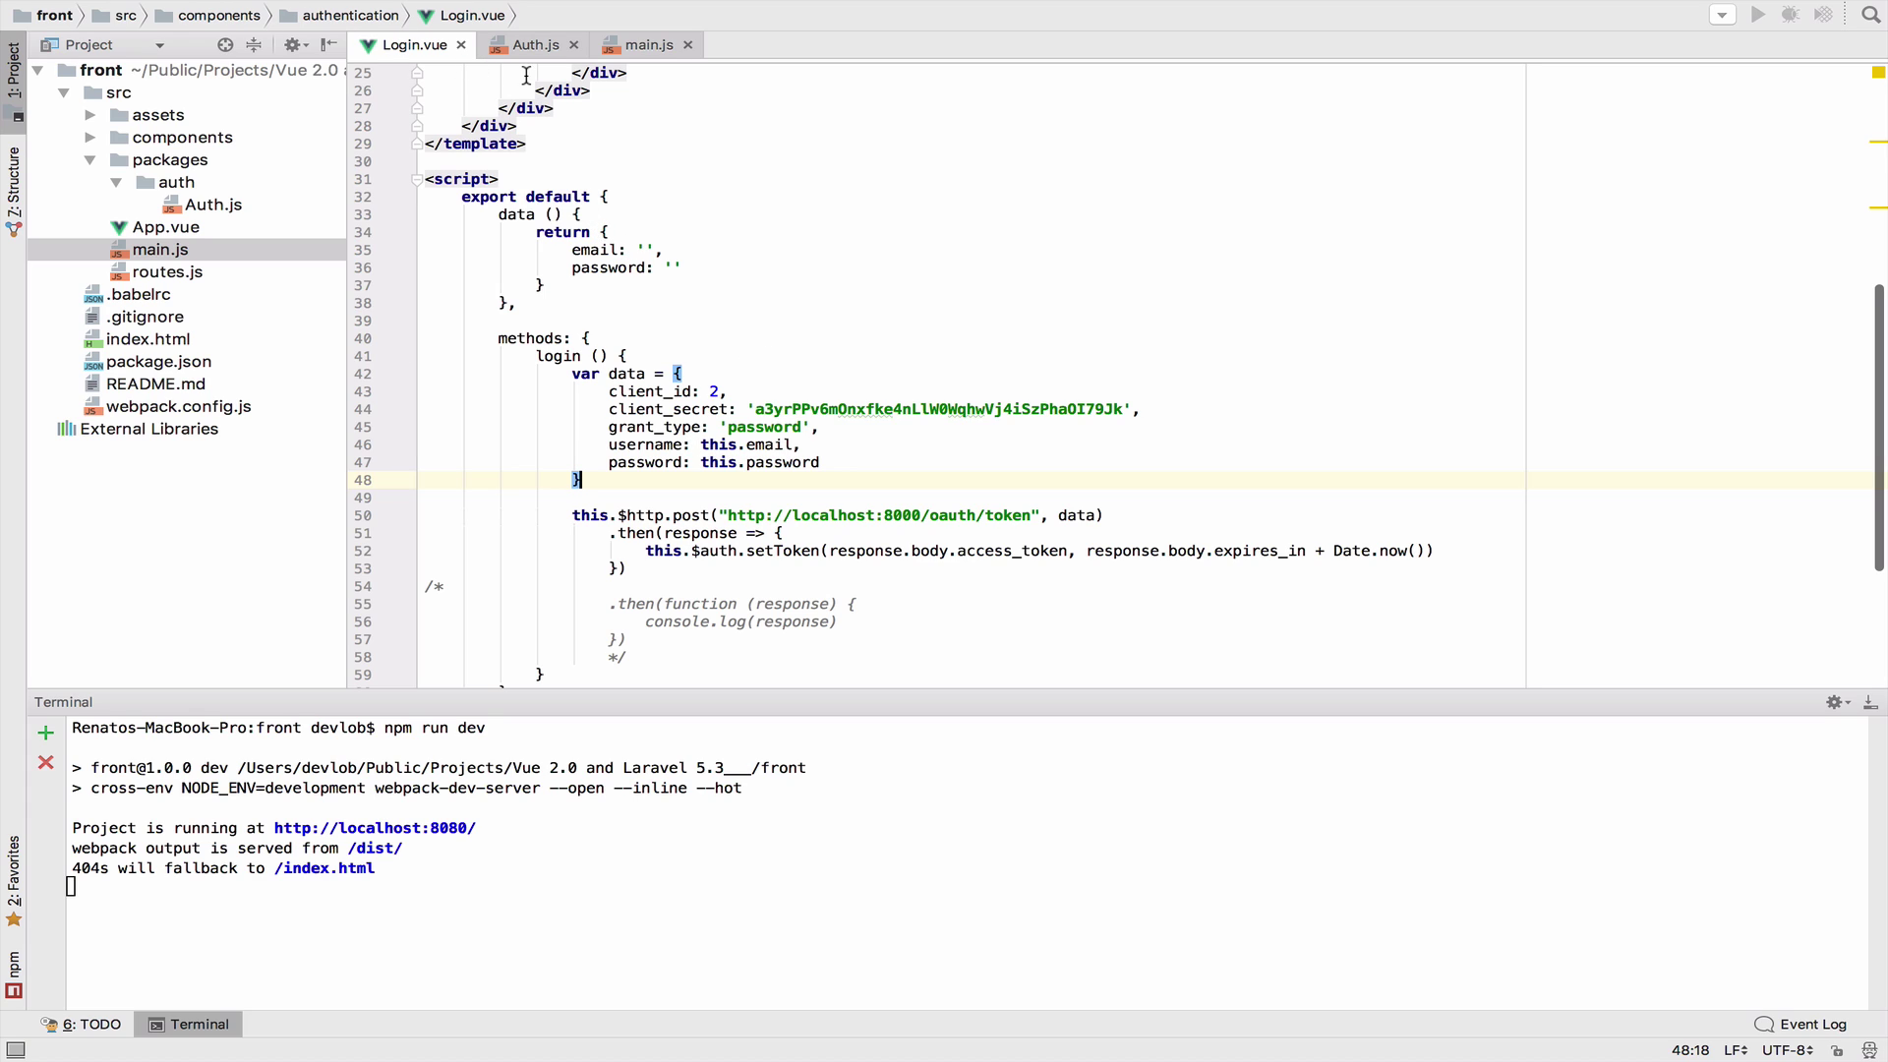
# Replace the destroy-token comment in Auth.js with an empty destroyToken function body.
pyautogui.click(535, 46)
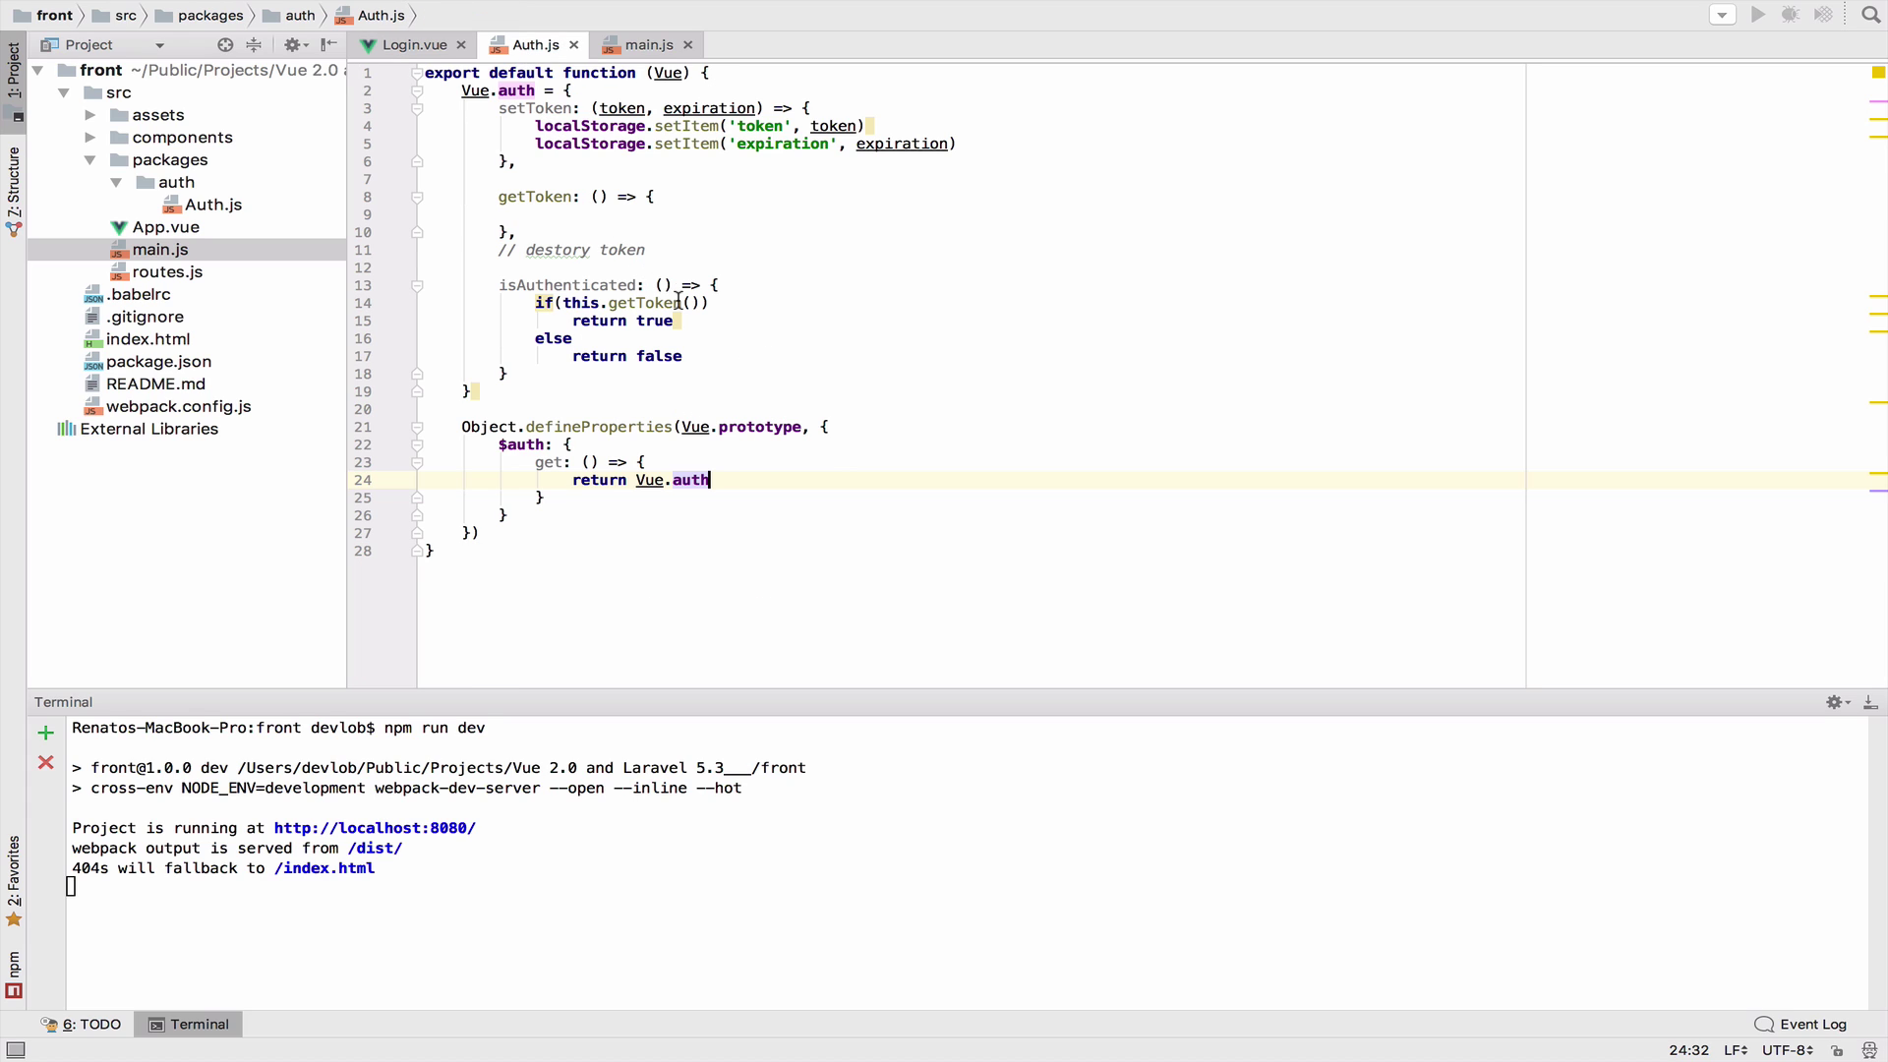
pyautogui.click(645, 250)
pyautogui.doubleClick(576, 249)
pyautogui.press('Return')
pyautogui.press('Return')
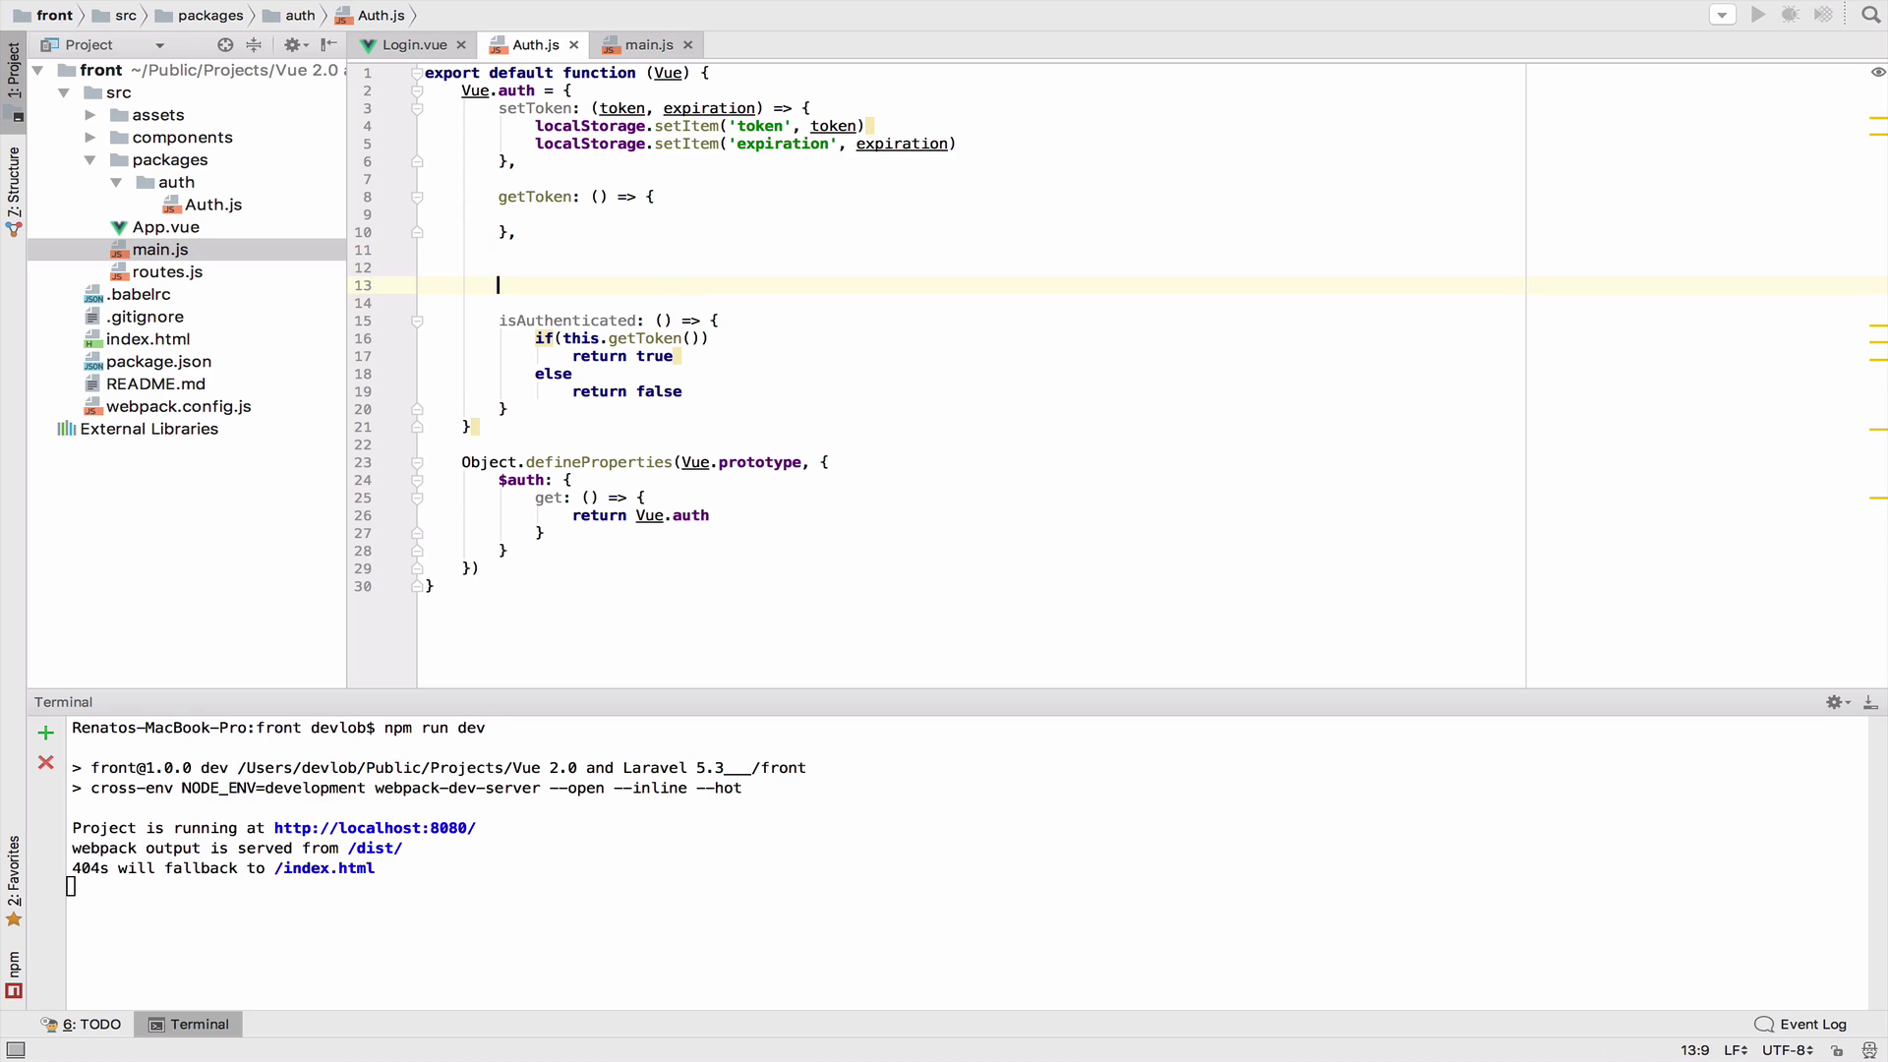
pyautogui.write('destroyTo')
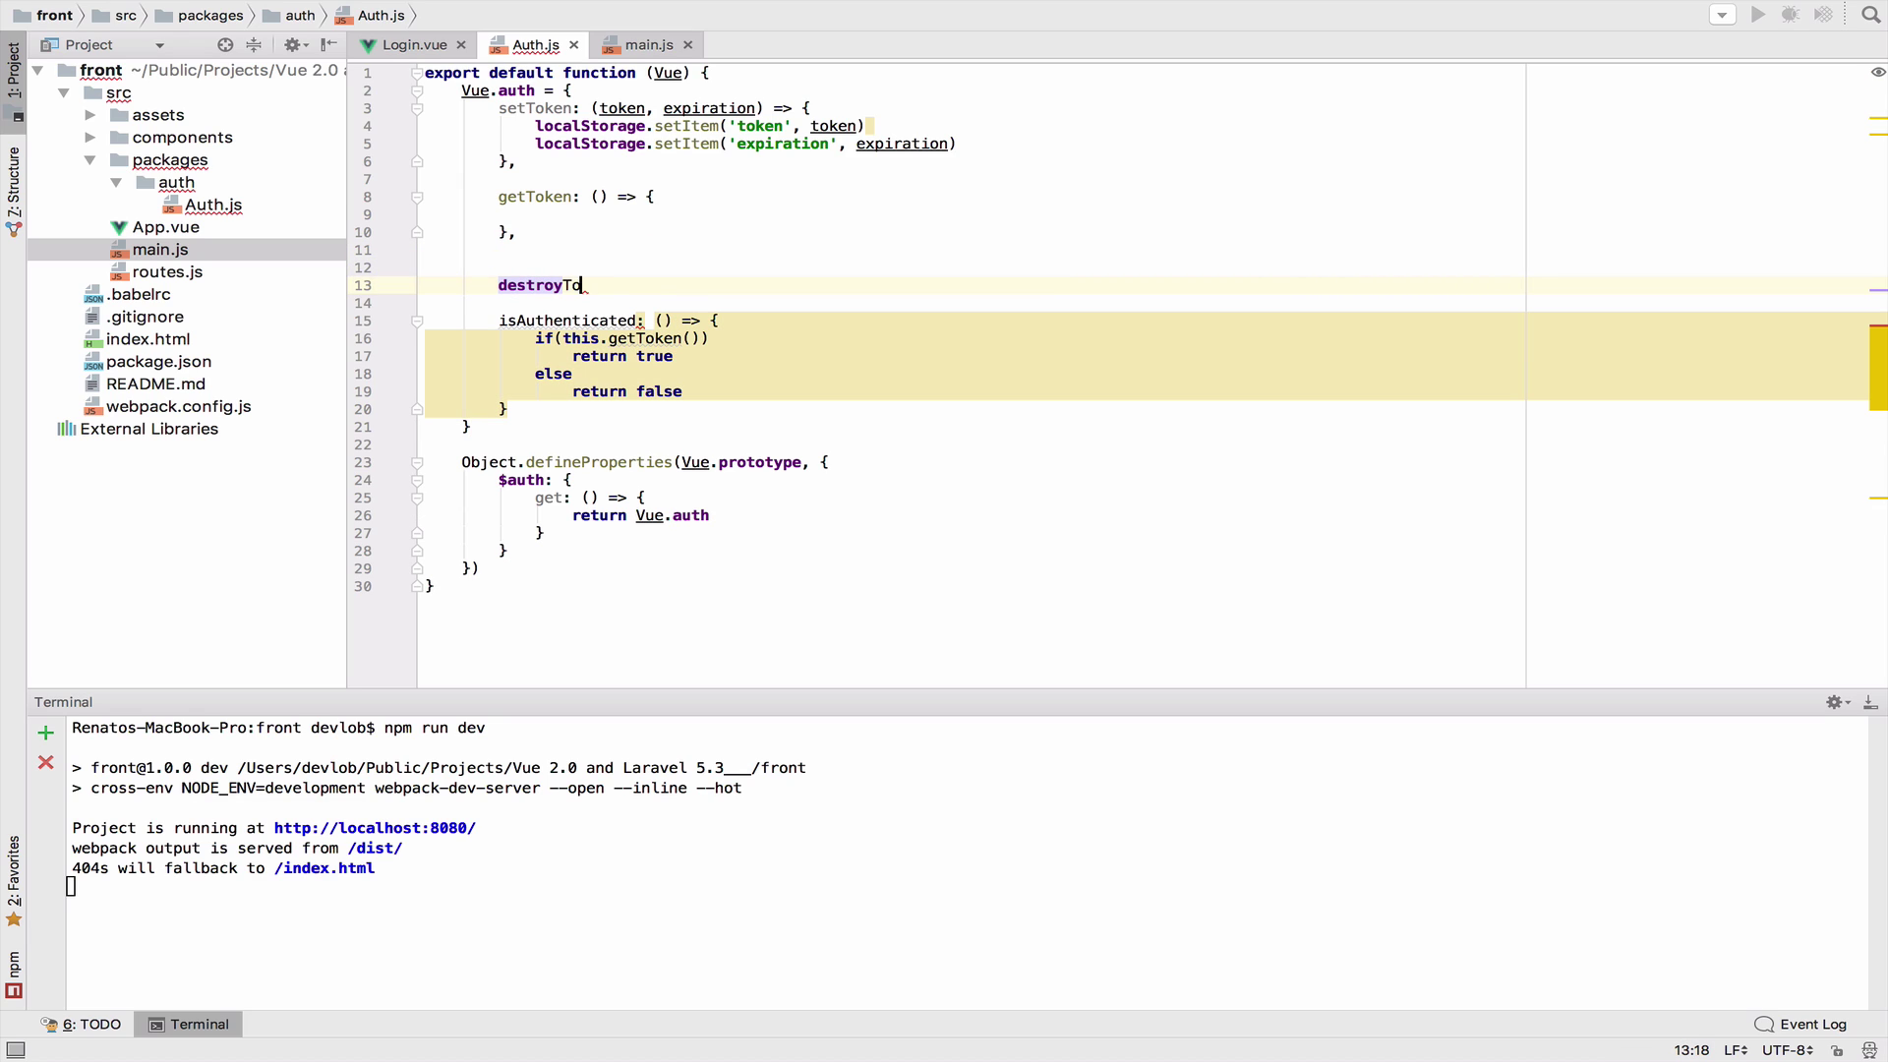
pyautogui.write('ken: () =')
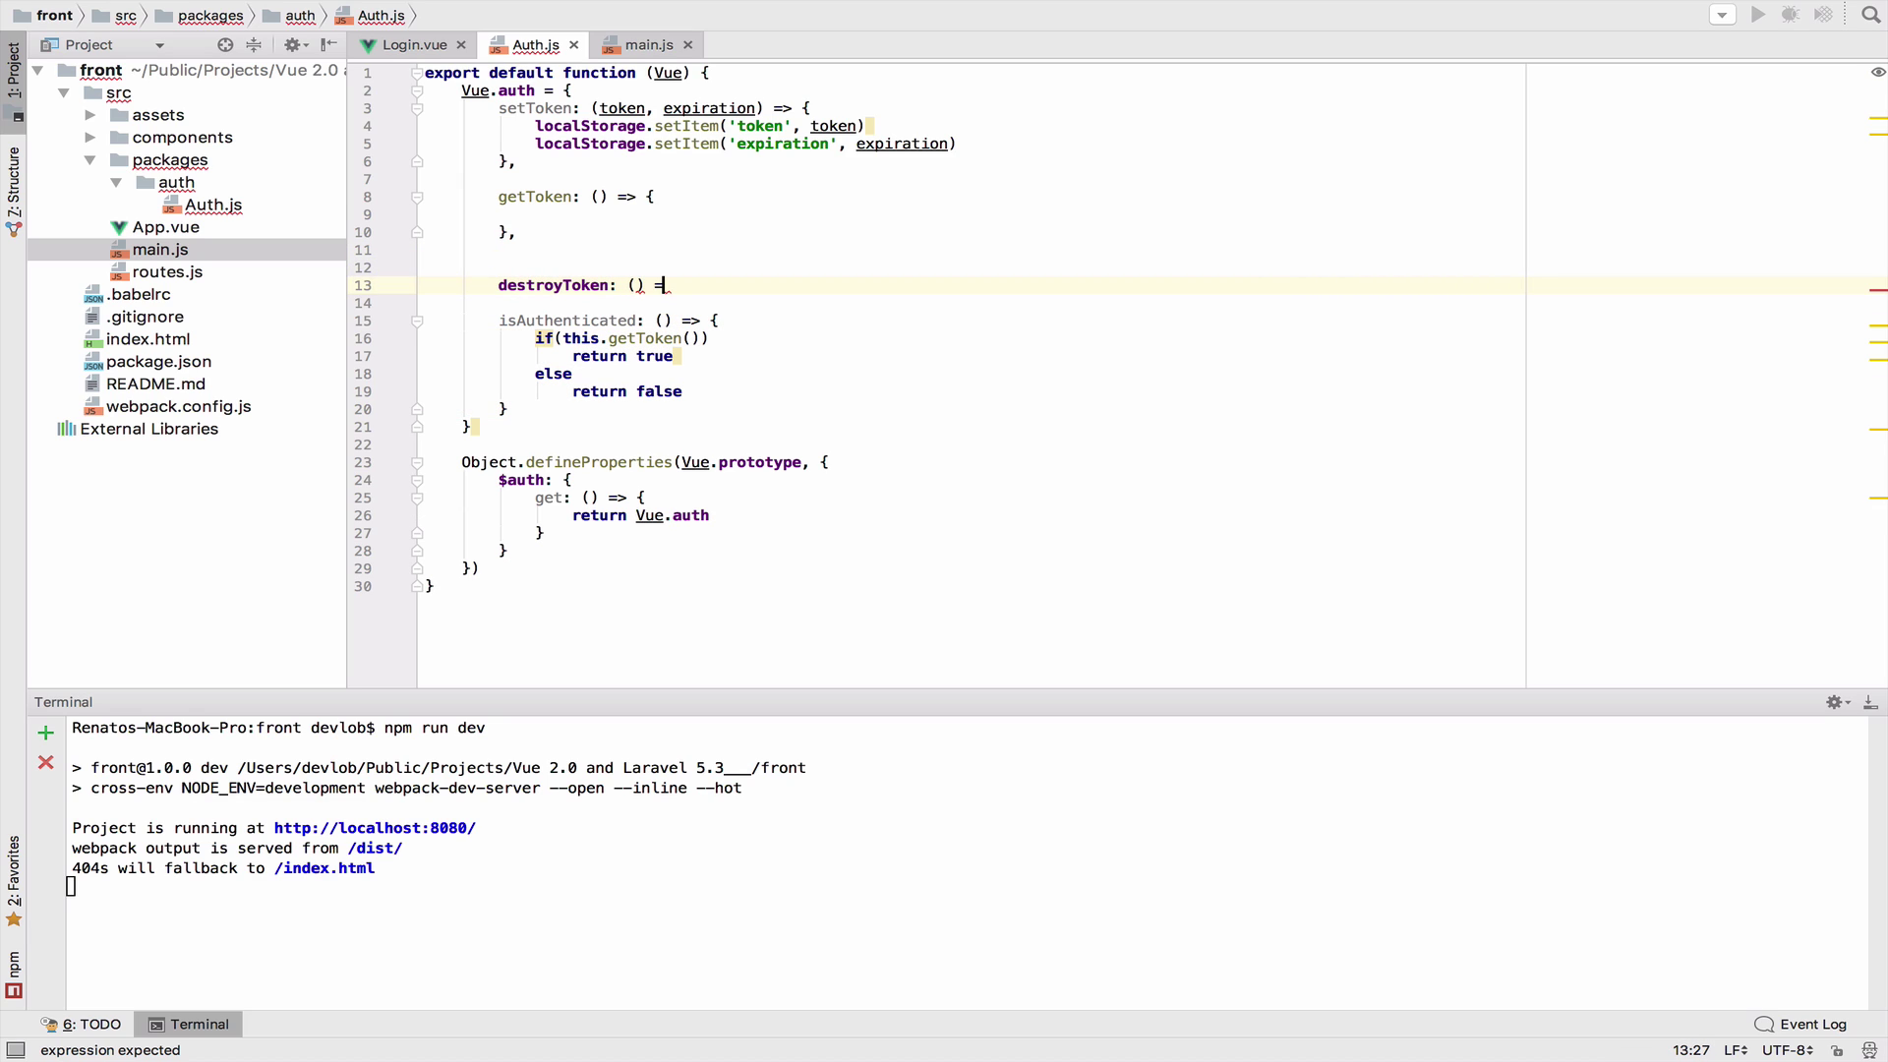
pyautogui.write('> {')
pyautogui.press('Return')
pyautogui.write('},')
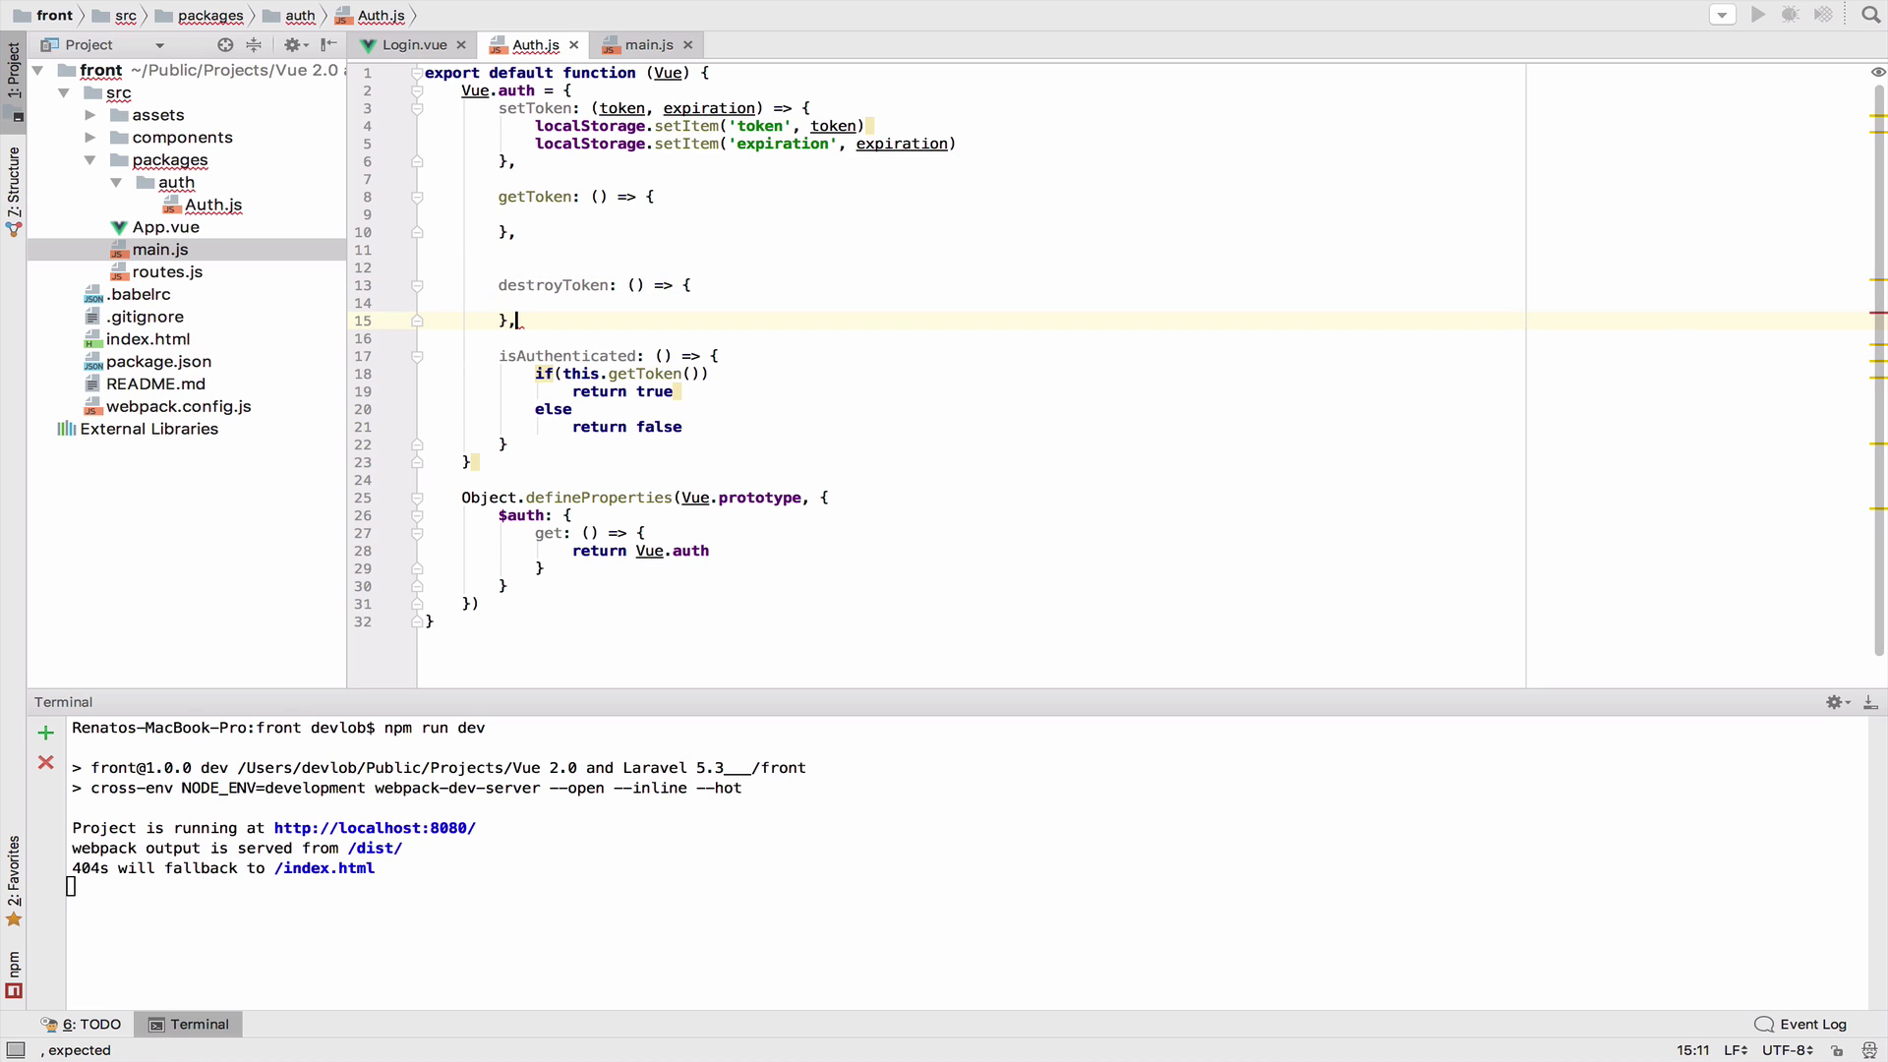
pyautogui.press('Up')
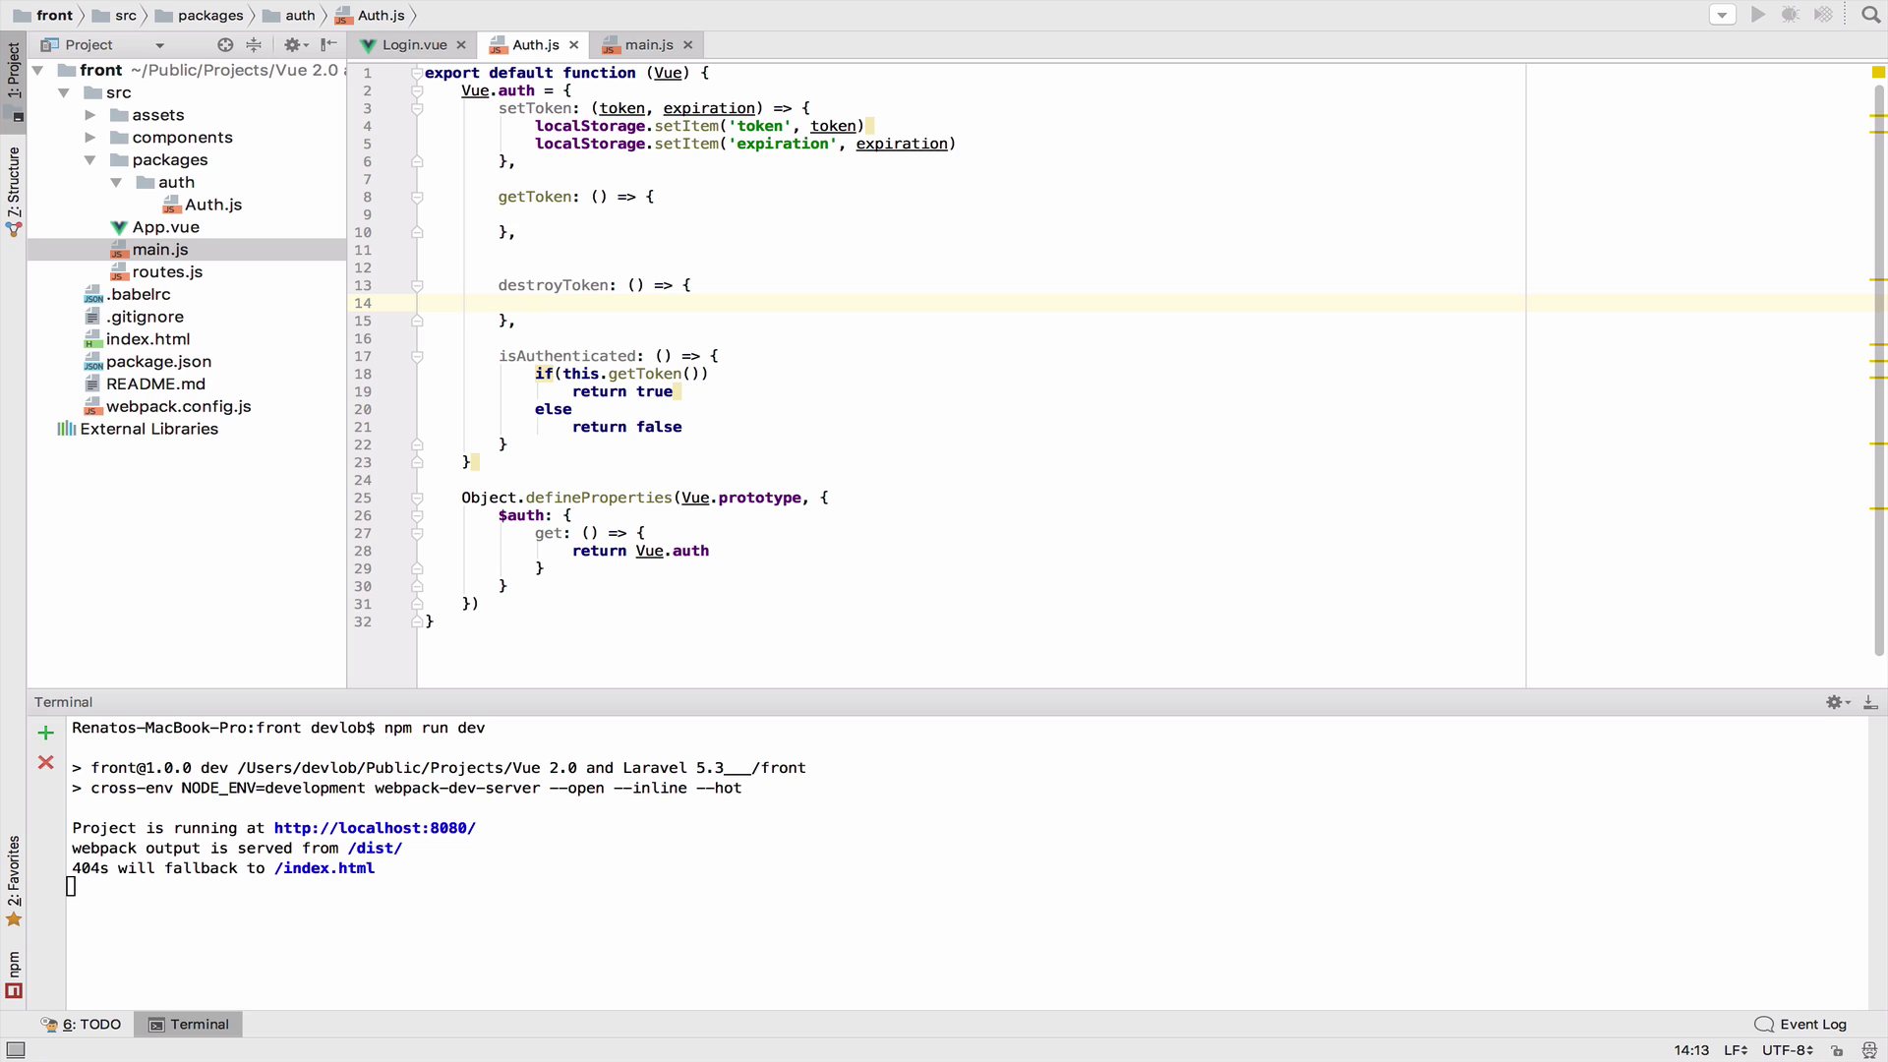
pyautogui.write('loca')
# Add localStorage.removeItem('token') and localStorage.removeItem('expiration') inside destroyToken.
pyautogui.press('Tab')
pyautogui.write('.re')
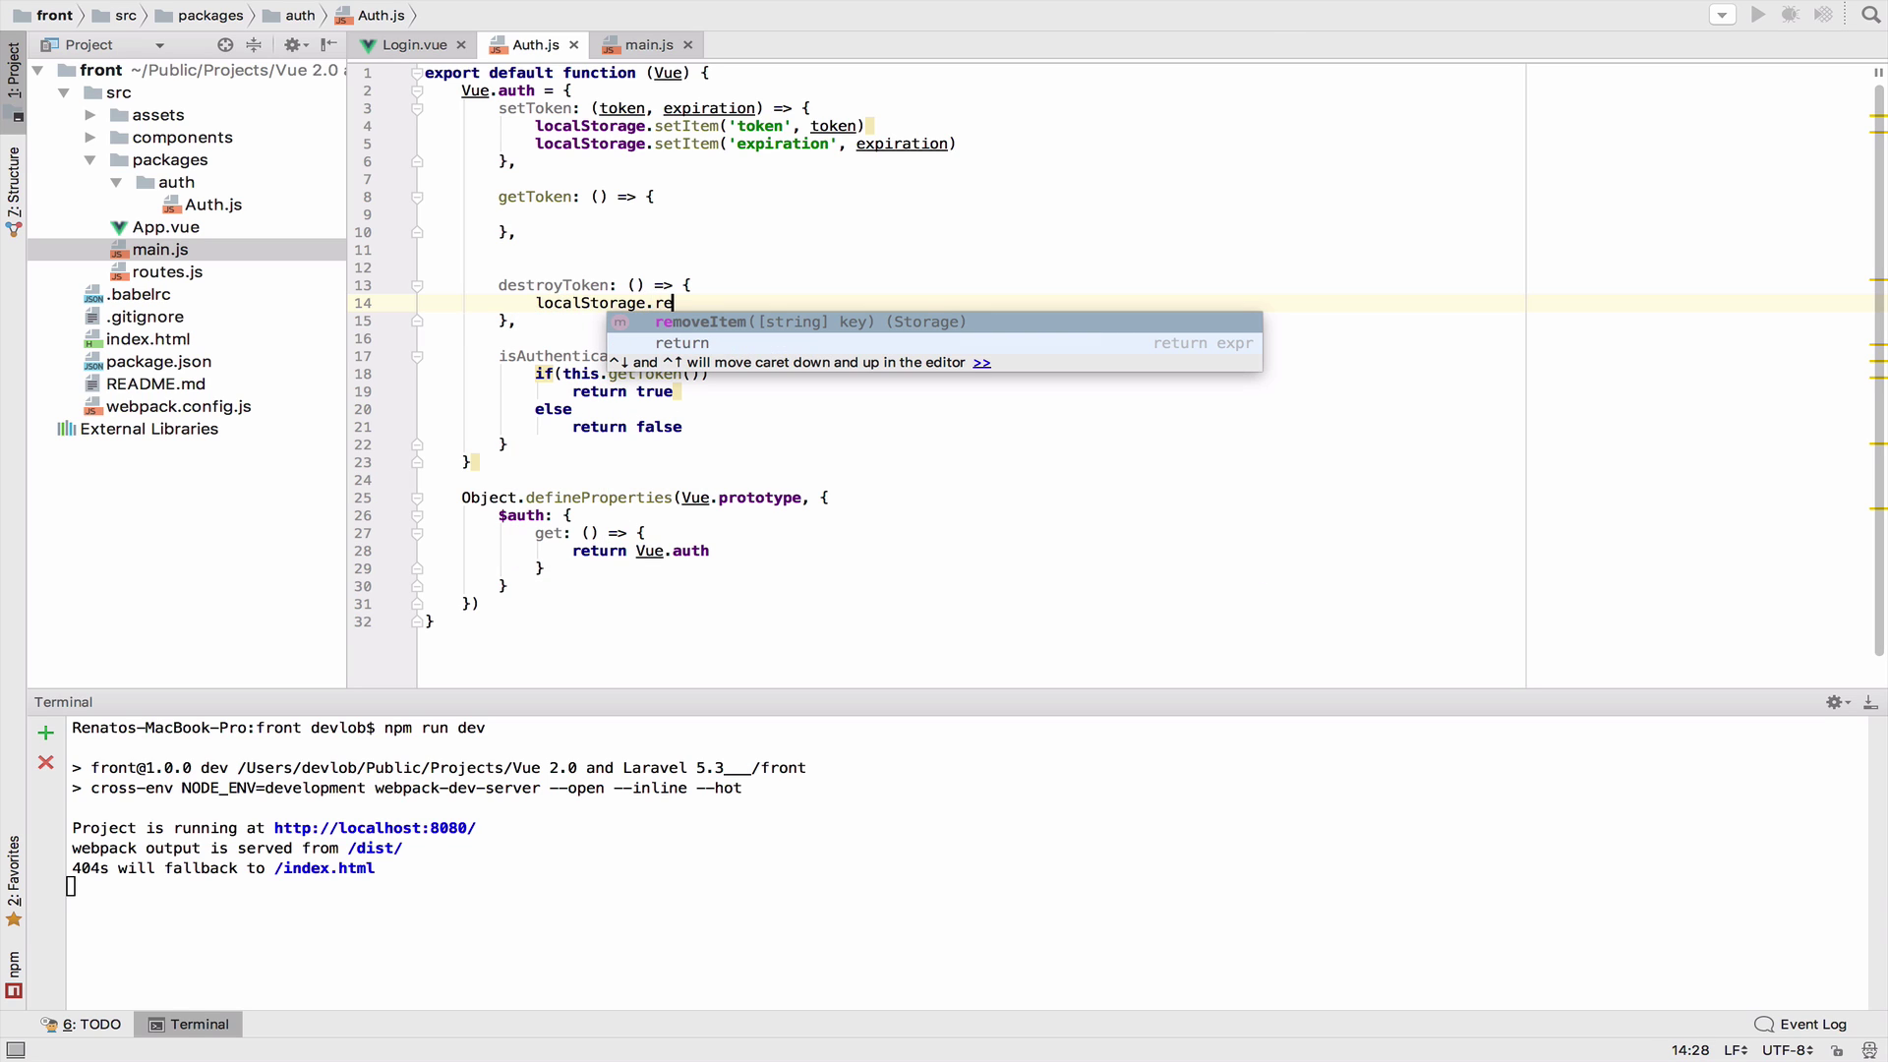
pyautogui.press('Tab')
pyautogui.write("'tok")
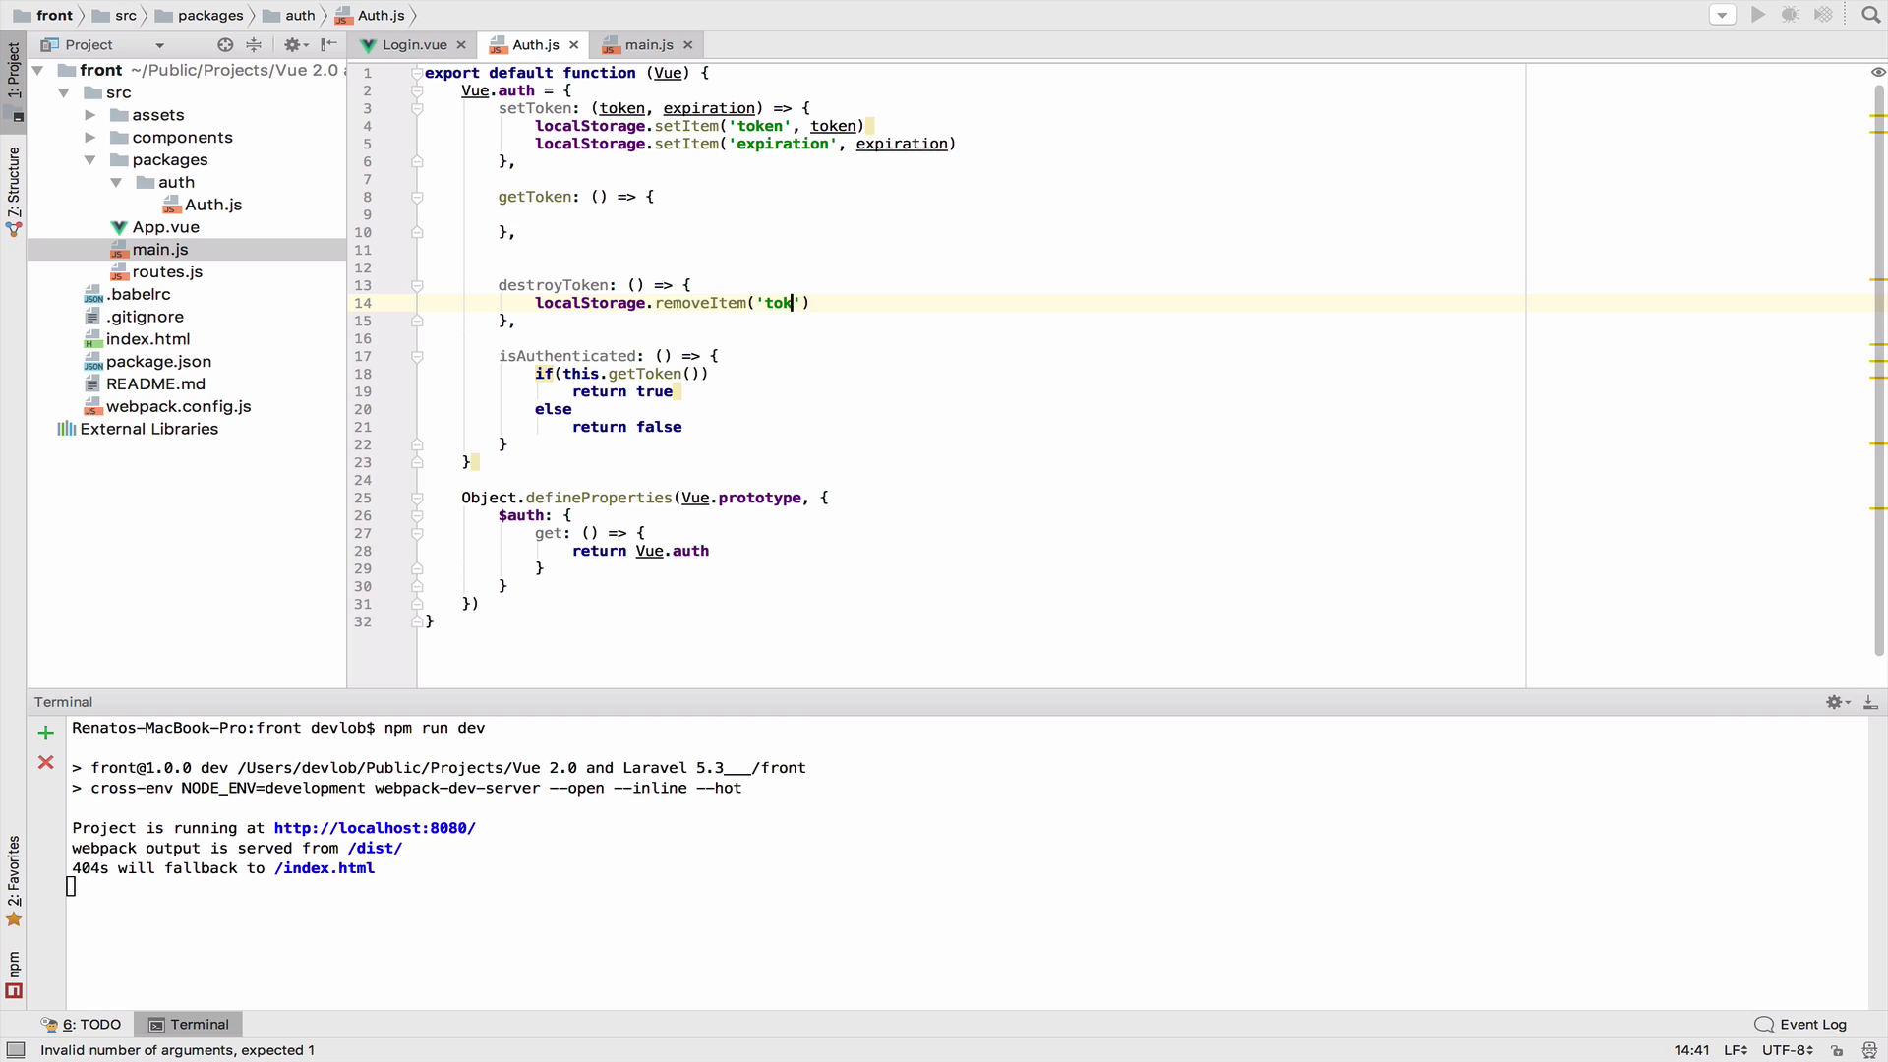
pyautogui.write('en')
pyautogui.press('End')
pyautogui.press('Return')
pyautogui.write('loc')
pyautogui.press('Tab')
pyautogui.write('.')
pyautogui.press('Tab')
pyautogui.write("'expir")
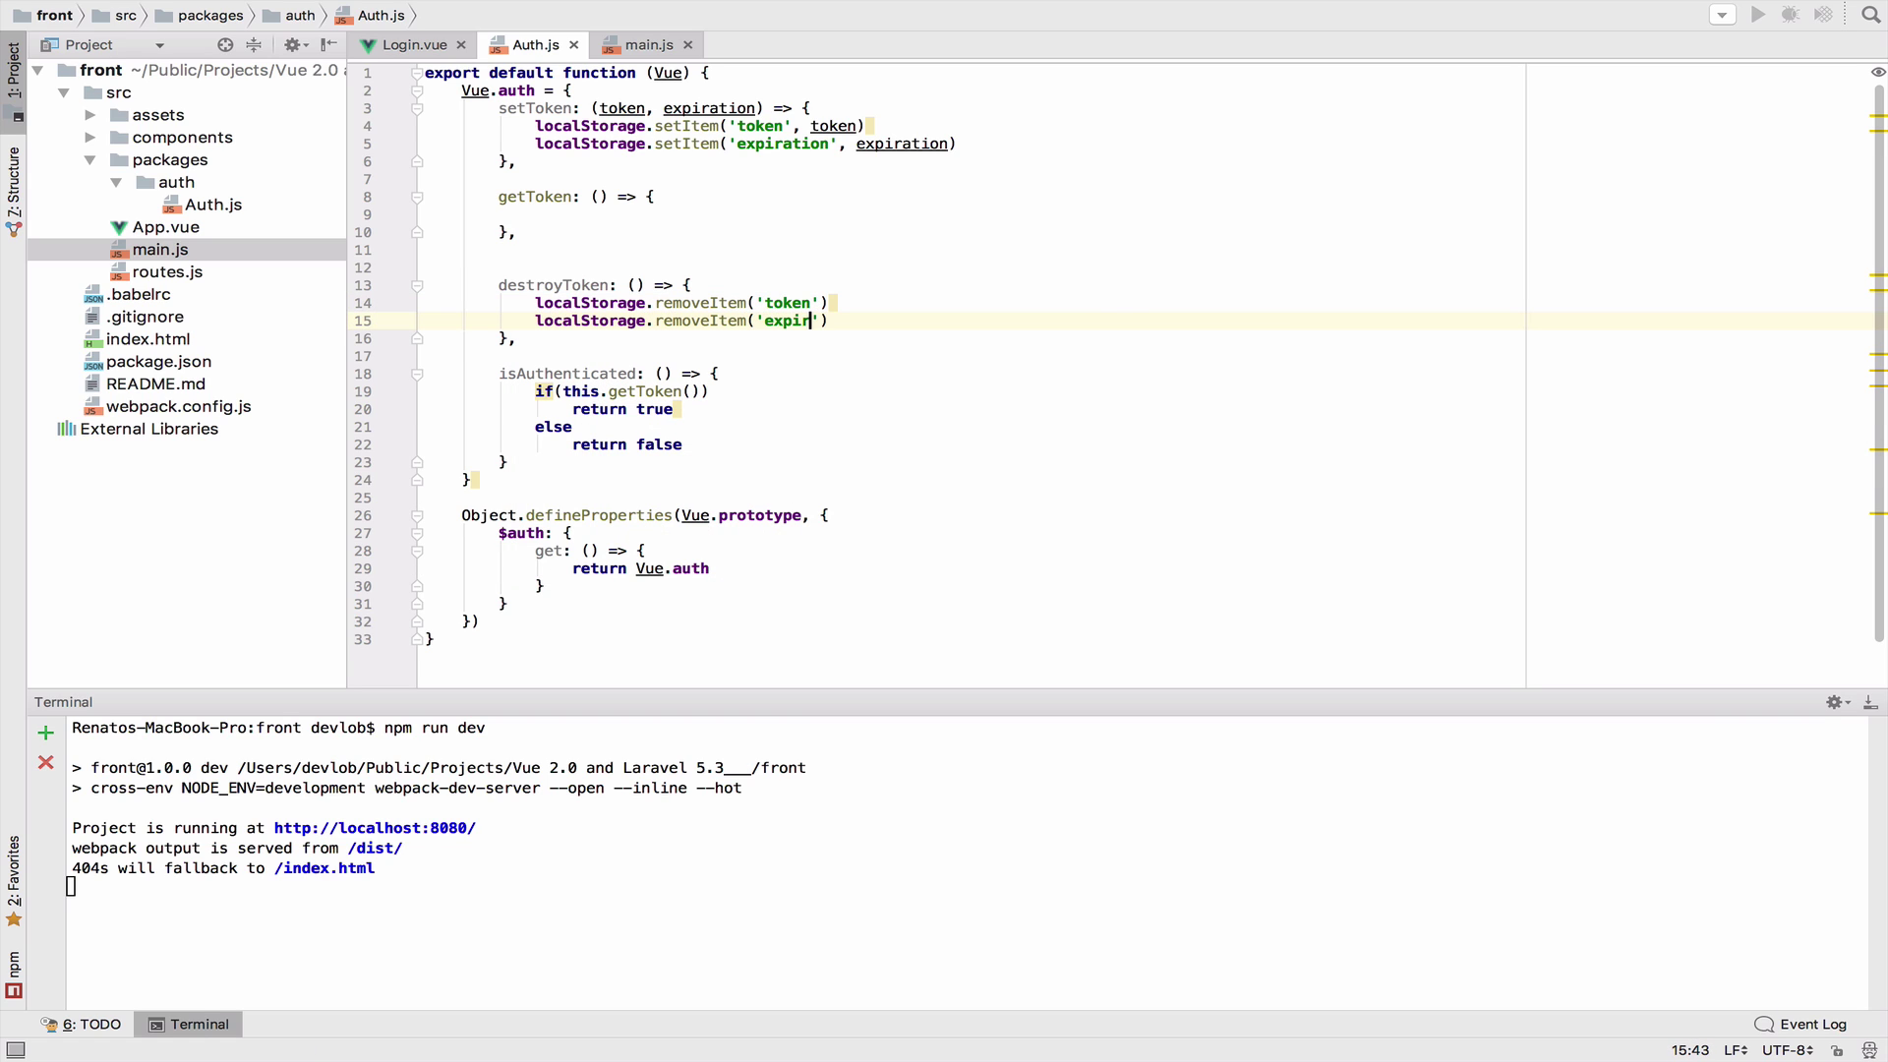
pyautogui.write('ation')
pyautogui.moveTo(520, 338); pyautogui.dragTo(489, 284)
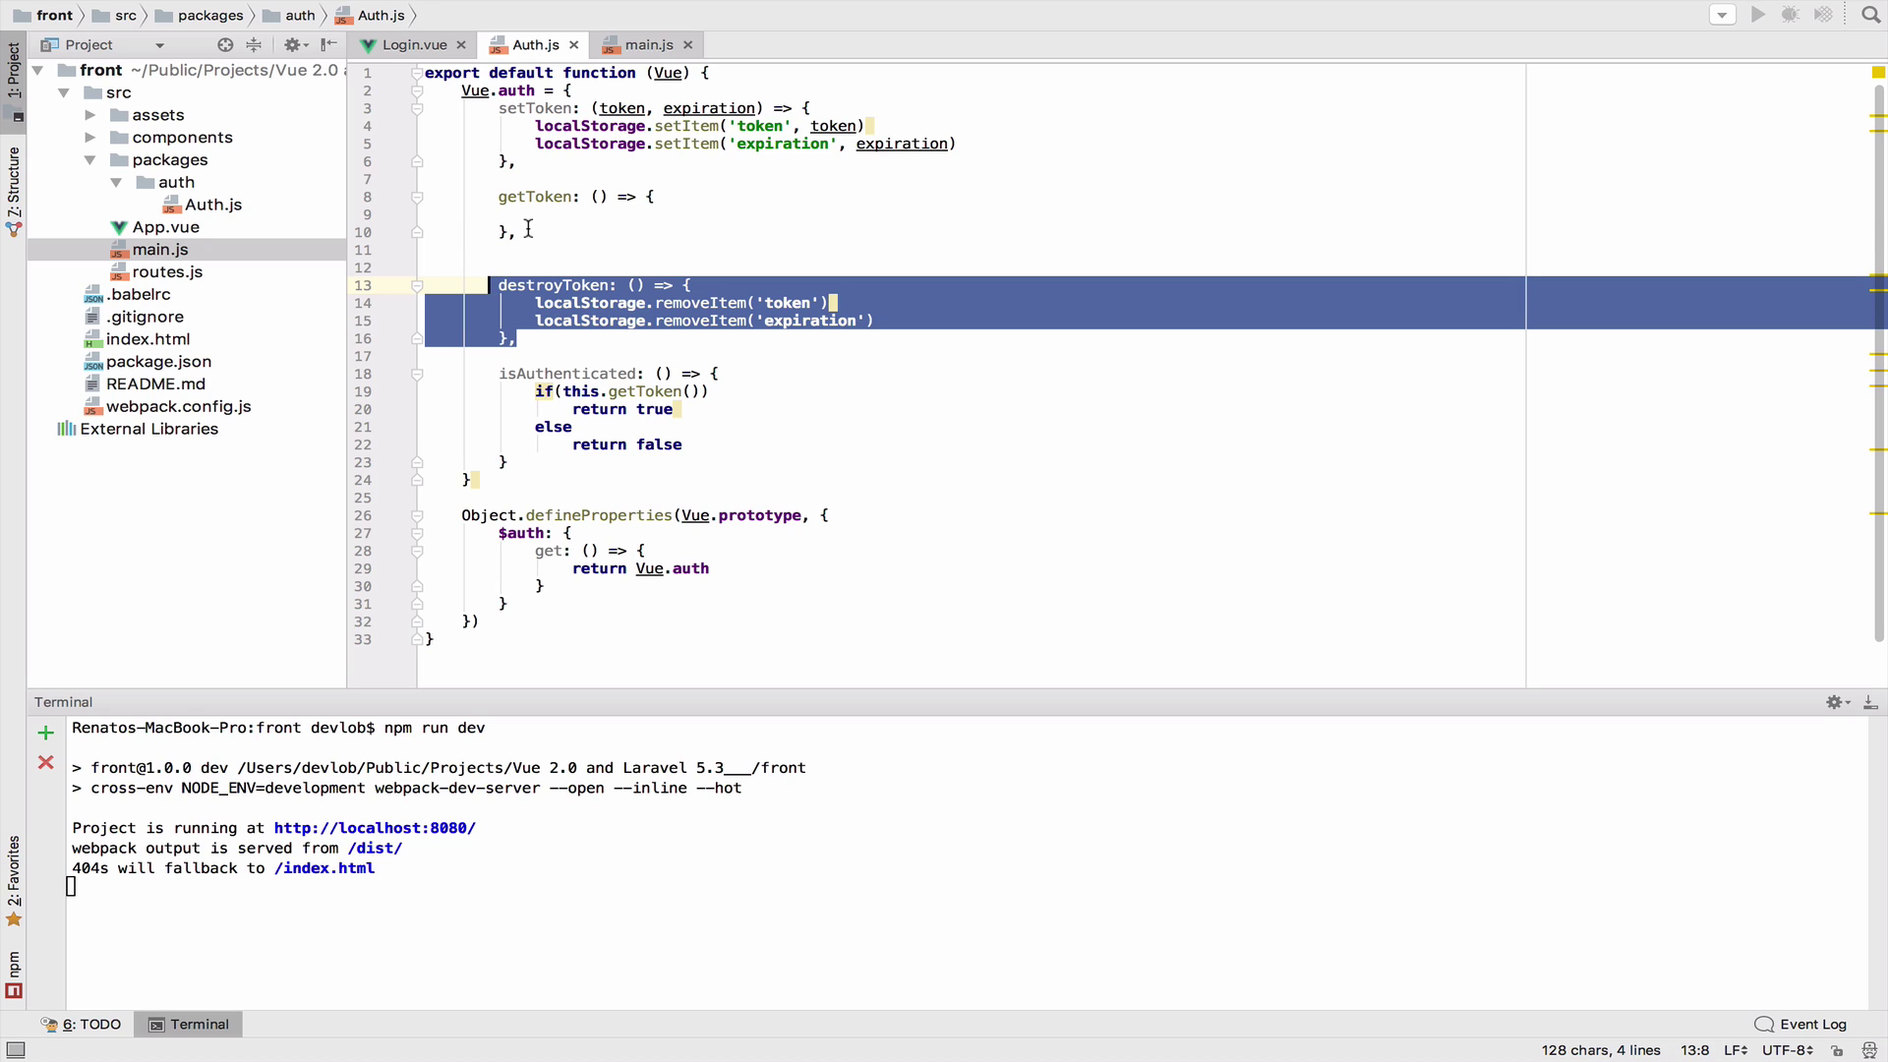
# In getToken, declare token and expiration from localStorage.getItem('token') and getItem('expiration').
pyautogui.moveTo(519, 232); pyautogui.dragTo(501, 194)
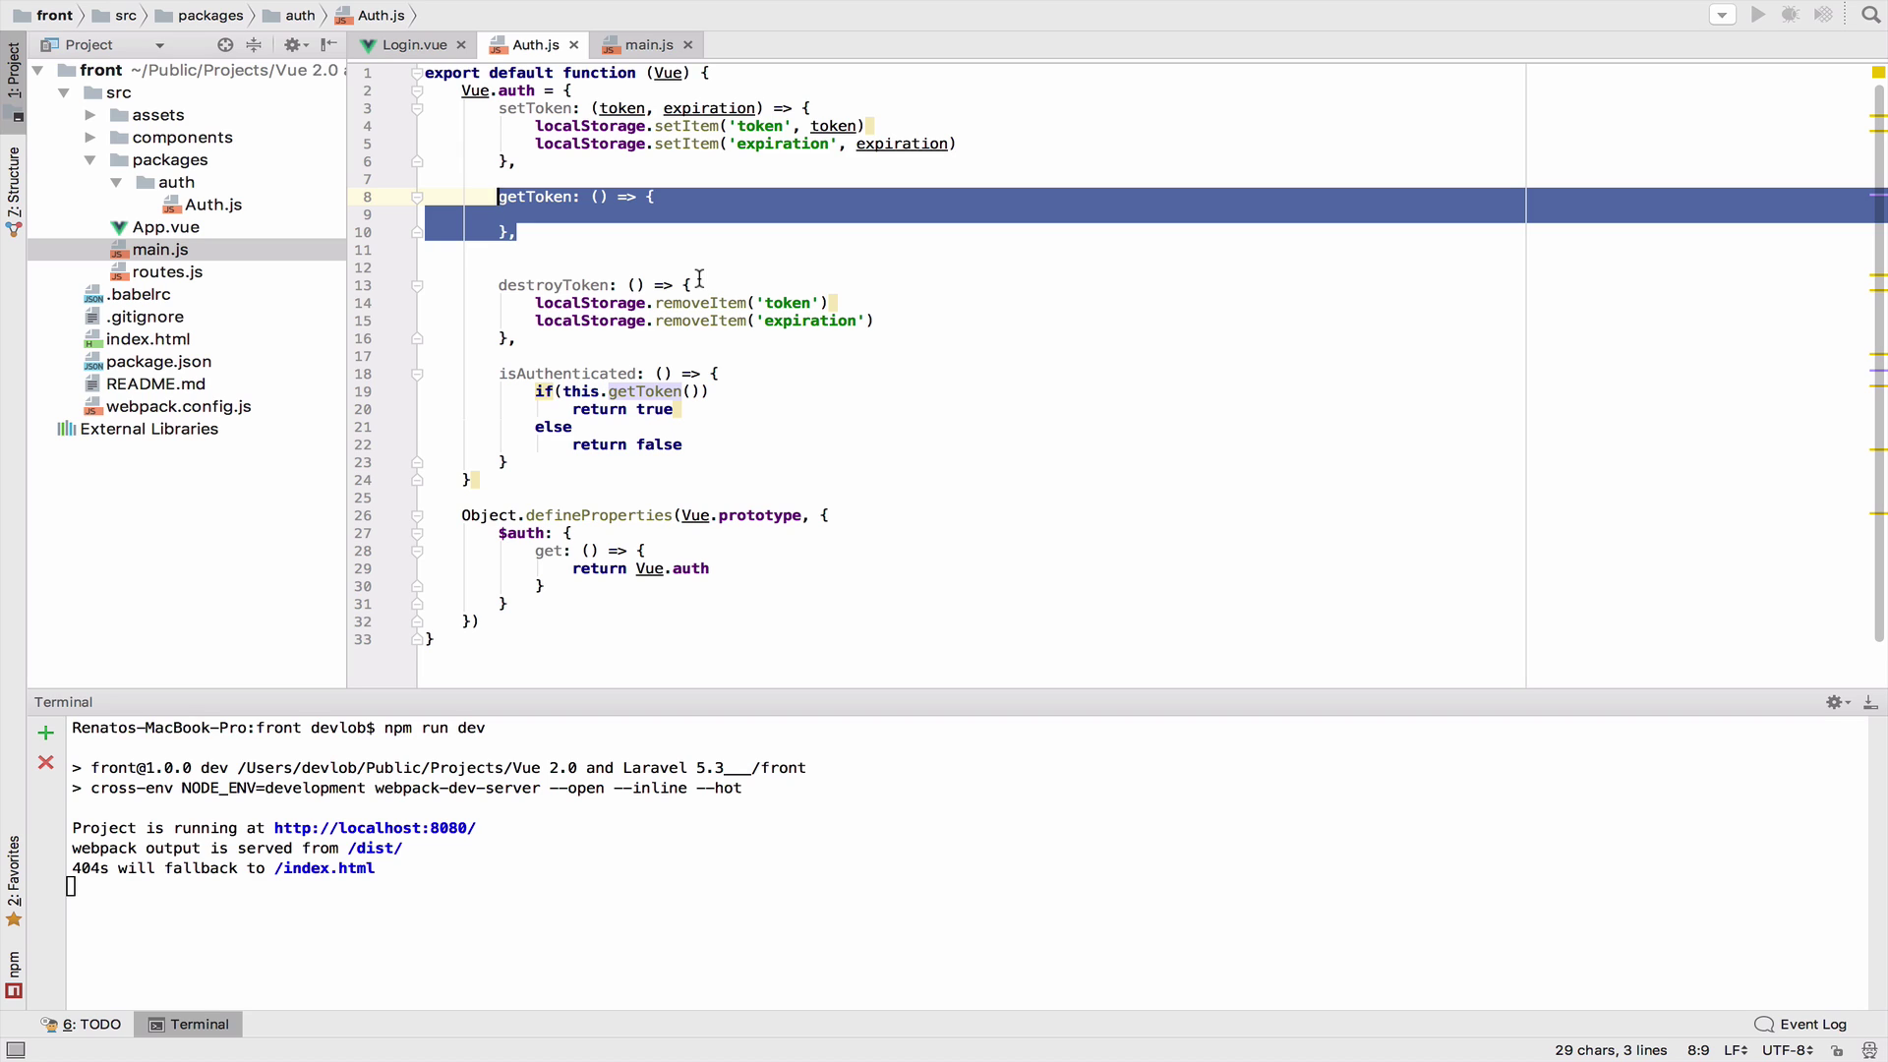
pyautogui.click(564, 211)
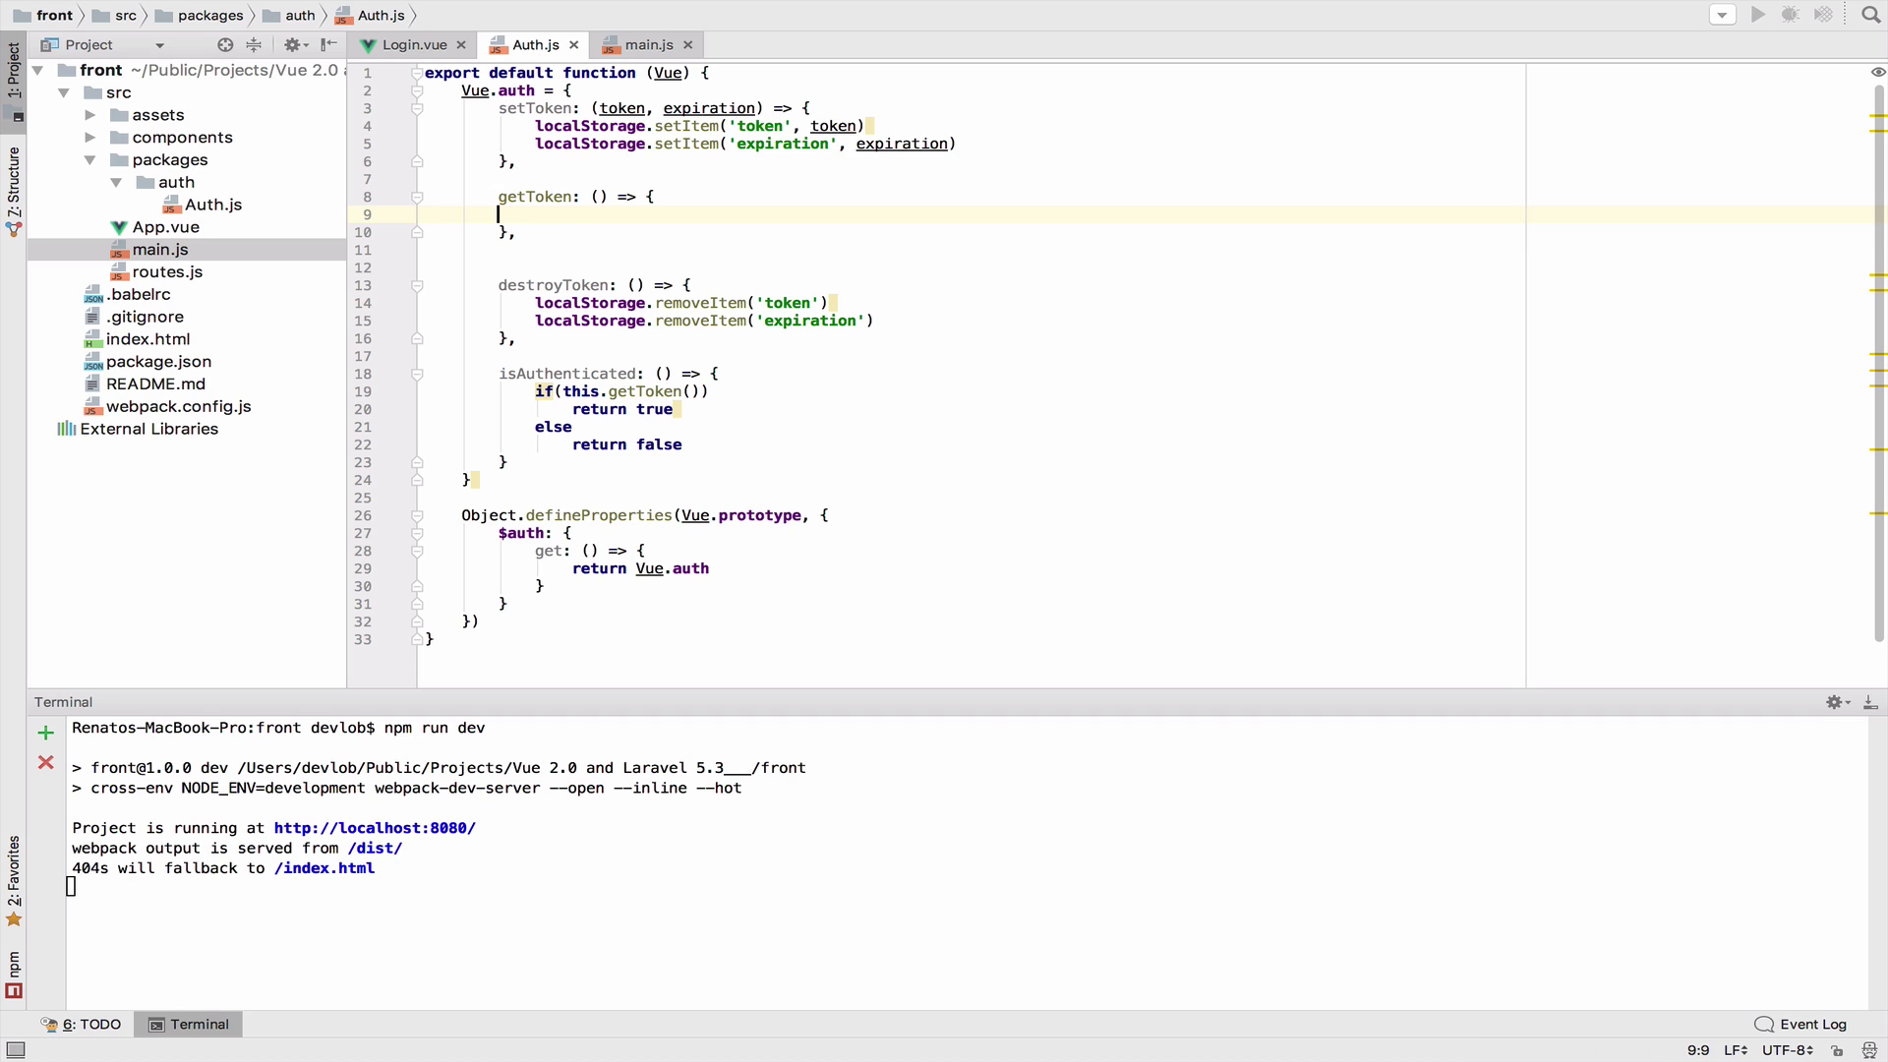
pyautogui.write('var tok')
pyautogui.write('en = loca')
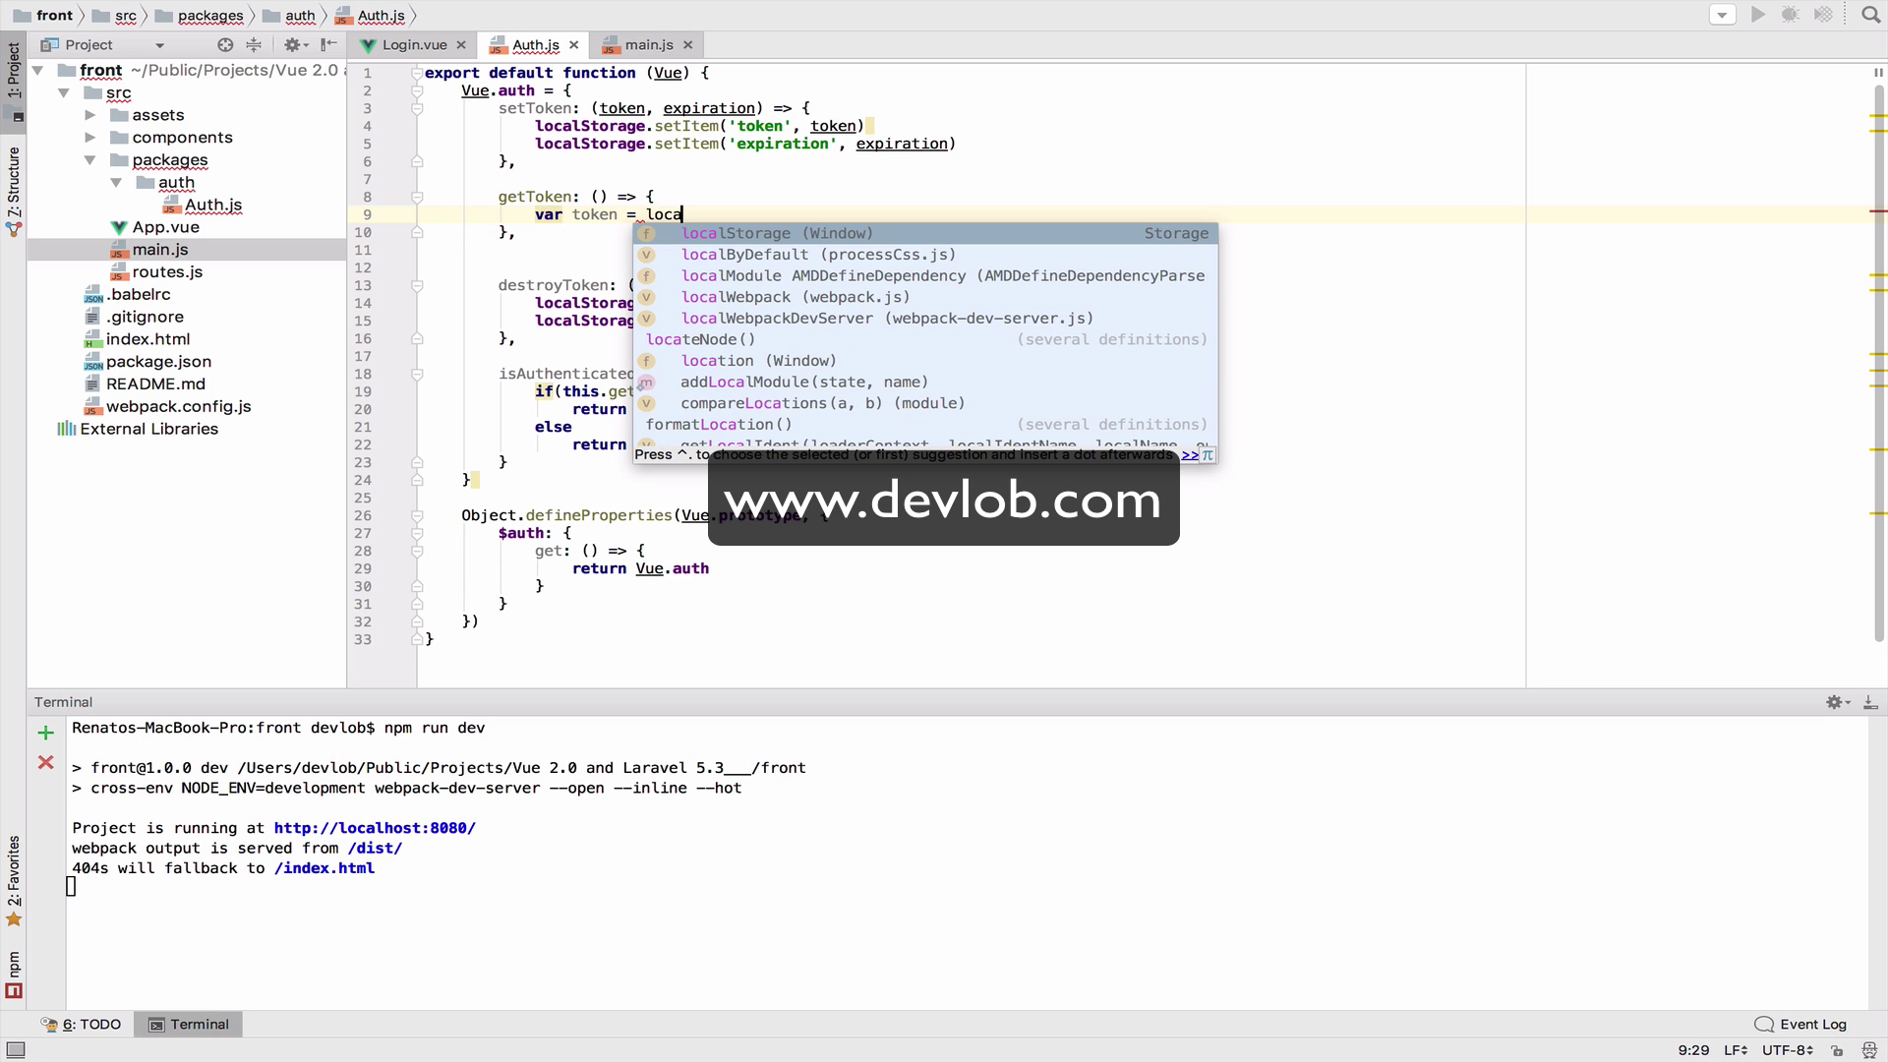
pyautogui.write('lStorage.s')
pyautogui.press('BackSpace')
pyautogui.write('get')
pyautogui.press('Return')
pyautogui.write("'token")
pyautogui.press('End')
pyautogui.press('Return')
pyautogui.write('var expiration = localStorage.get')
pyautogui.press('Return')
pyautogui.write("'expiration")
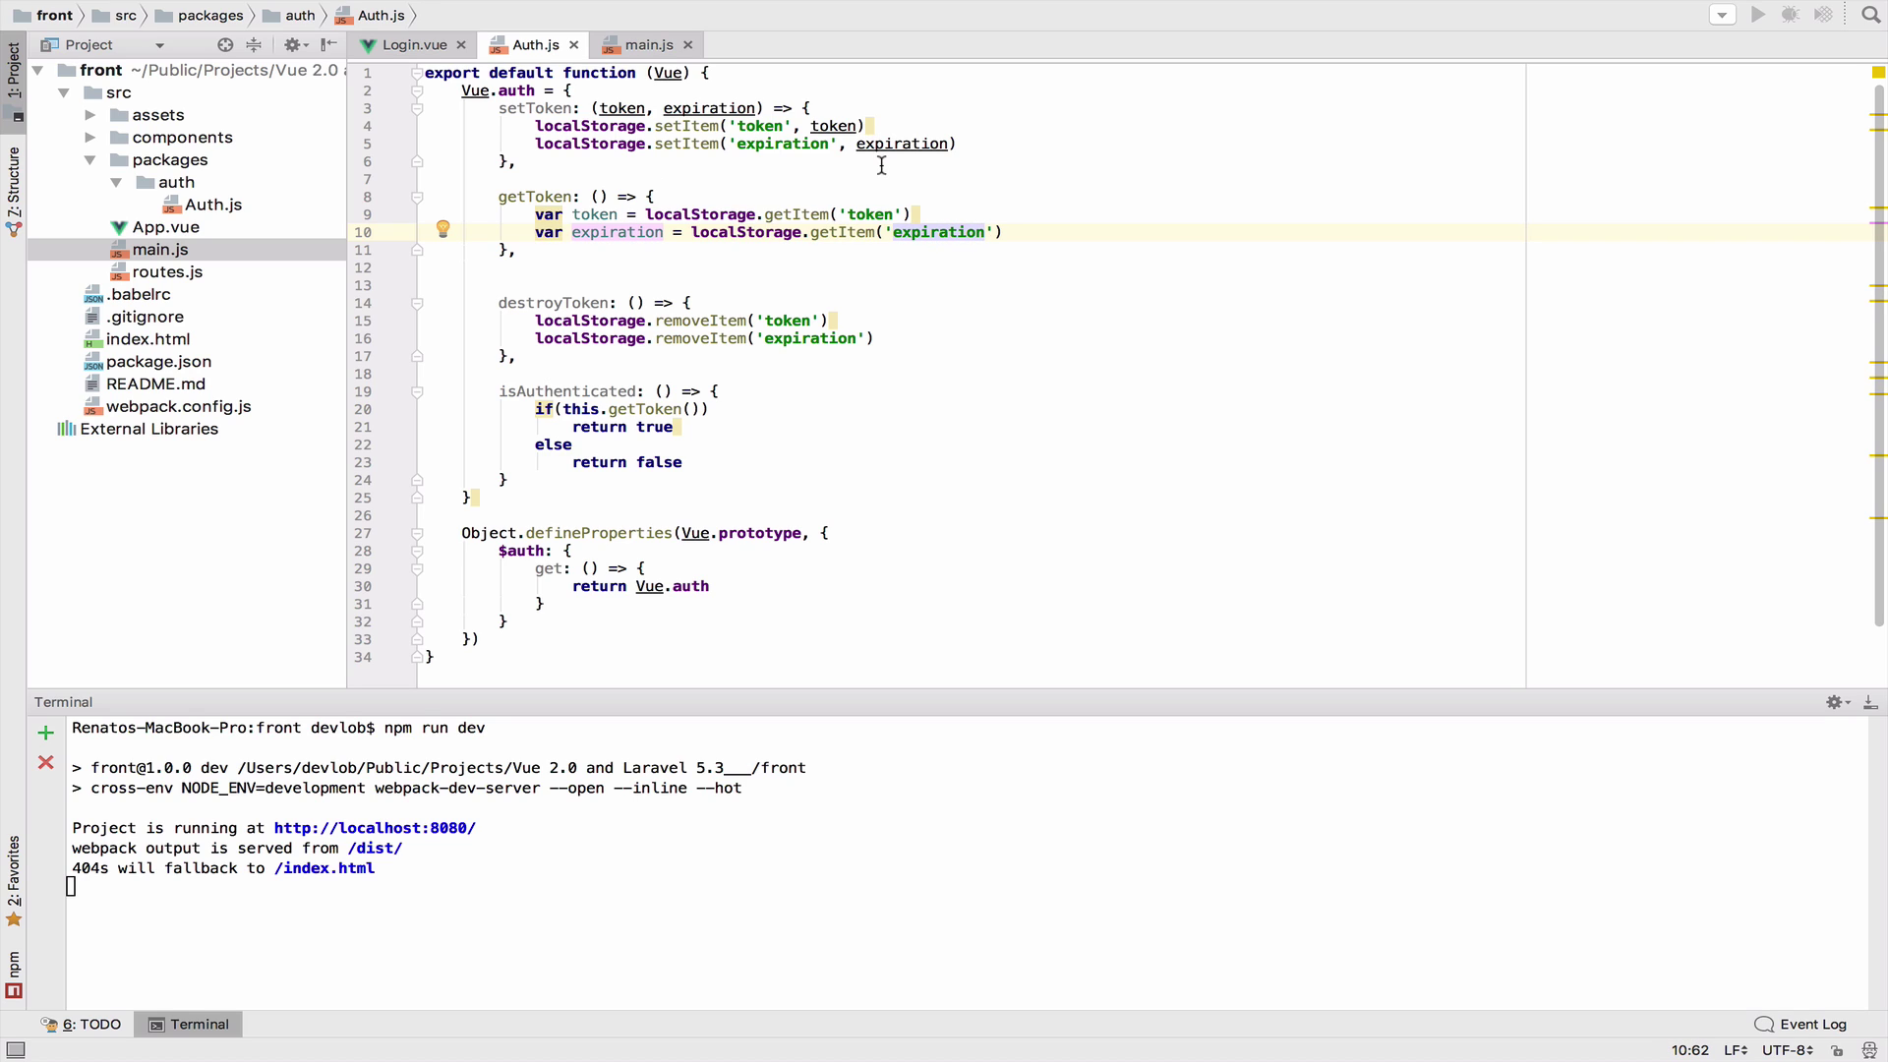
# Verify the 'token' and 'expiration' key names match those used in setToken.
pyautogui.doubleClick(874, 213)
pyautogui.doubleClick(759, 126)
pyautogui.doubleClick(783, 143)
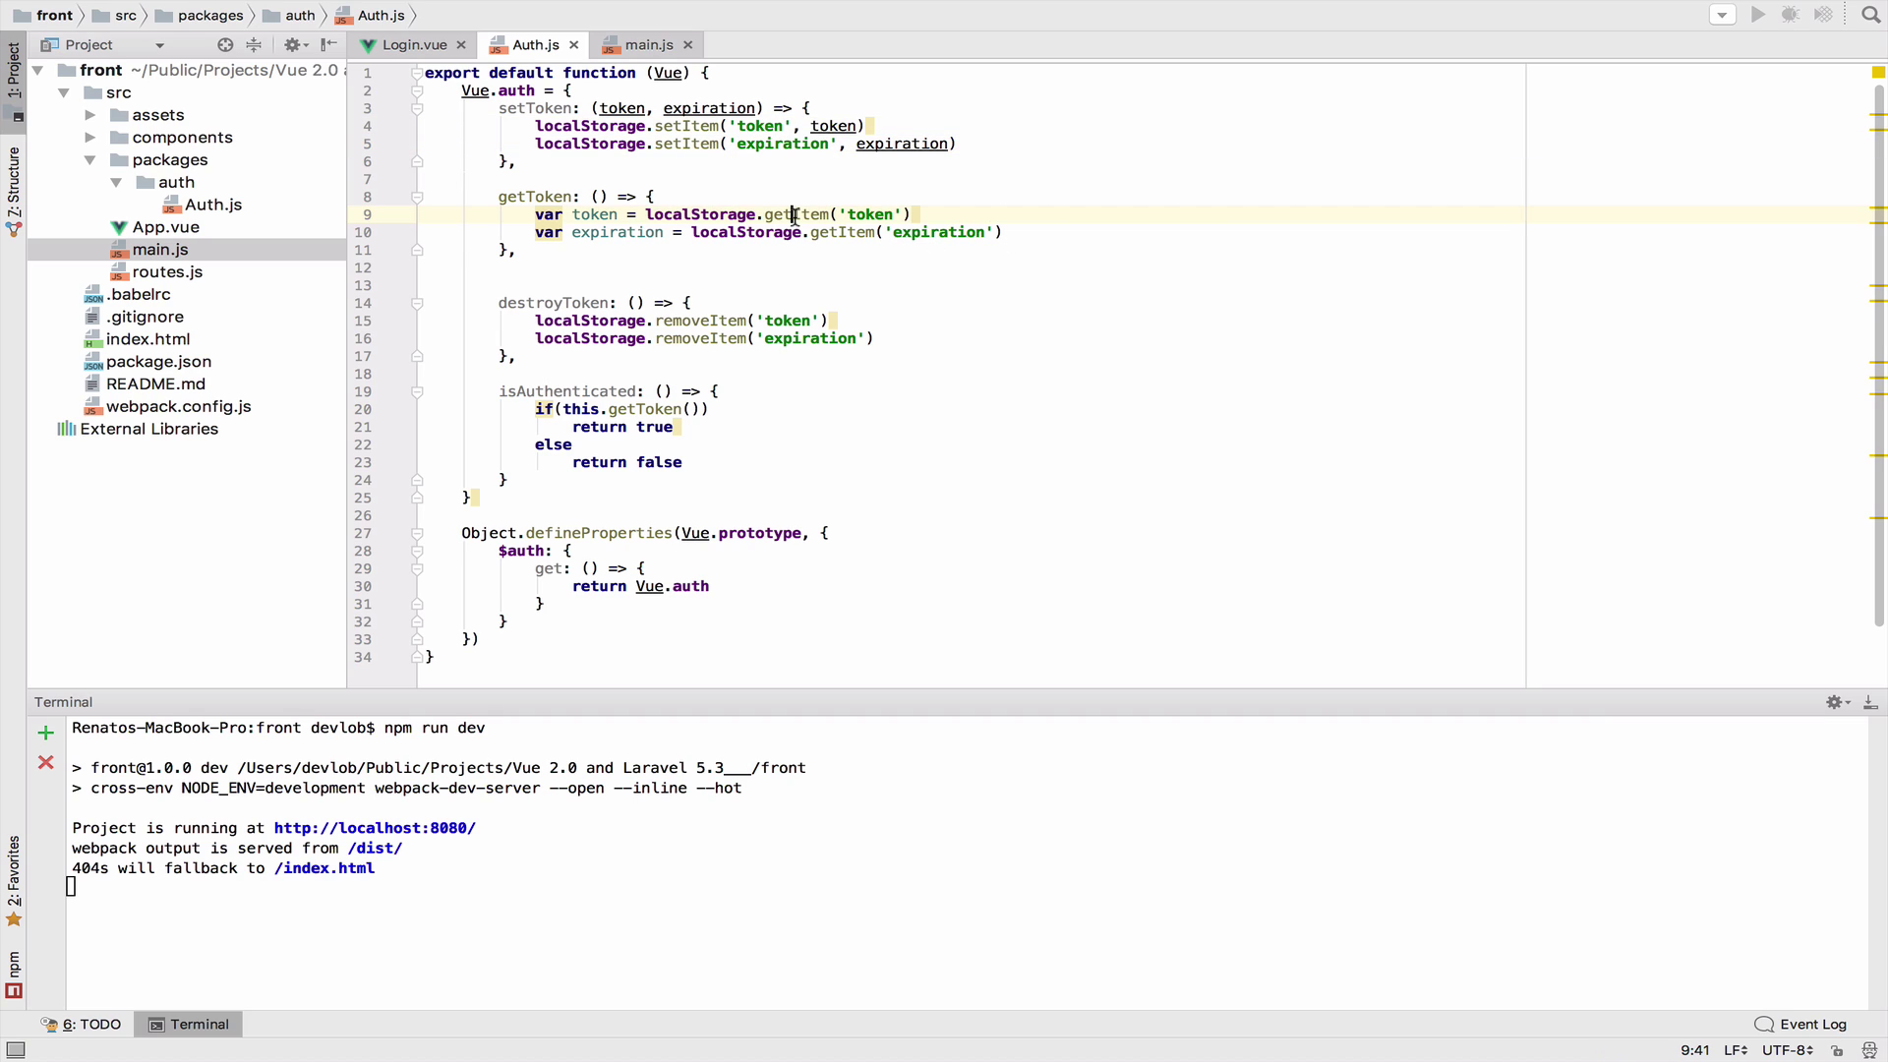
pyautogui.click(1062, 232)
pyautogui.press('Return')
pyautogui.press('Return')
pyautogui.write('if(')
pyautogui.write(' ! d')
# Add if( ! token || ! expiration) return null to getToken.
pyautogui.press('BackSpace')
pyautogui.write('toke')
pyautogui.press('BackSpace')
pyautogui.press('BackSpace')
pyautogui.write('ken ||')
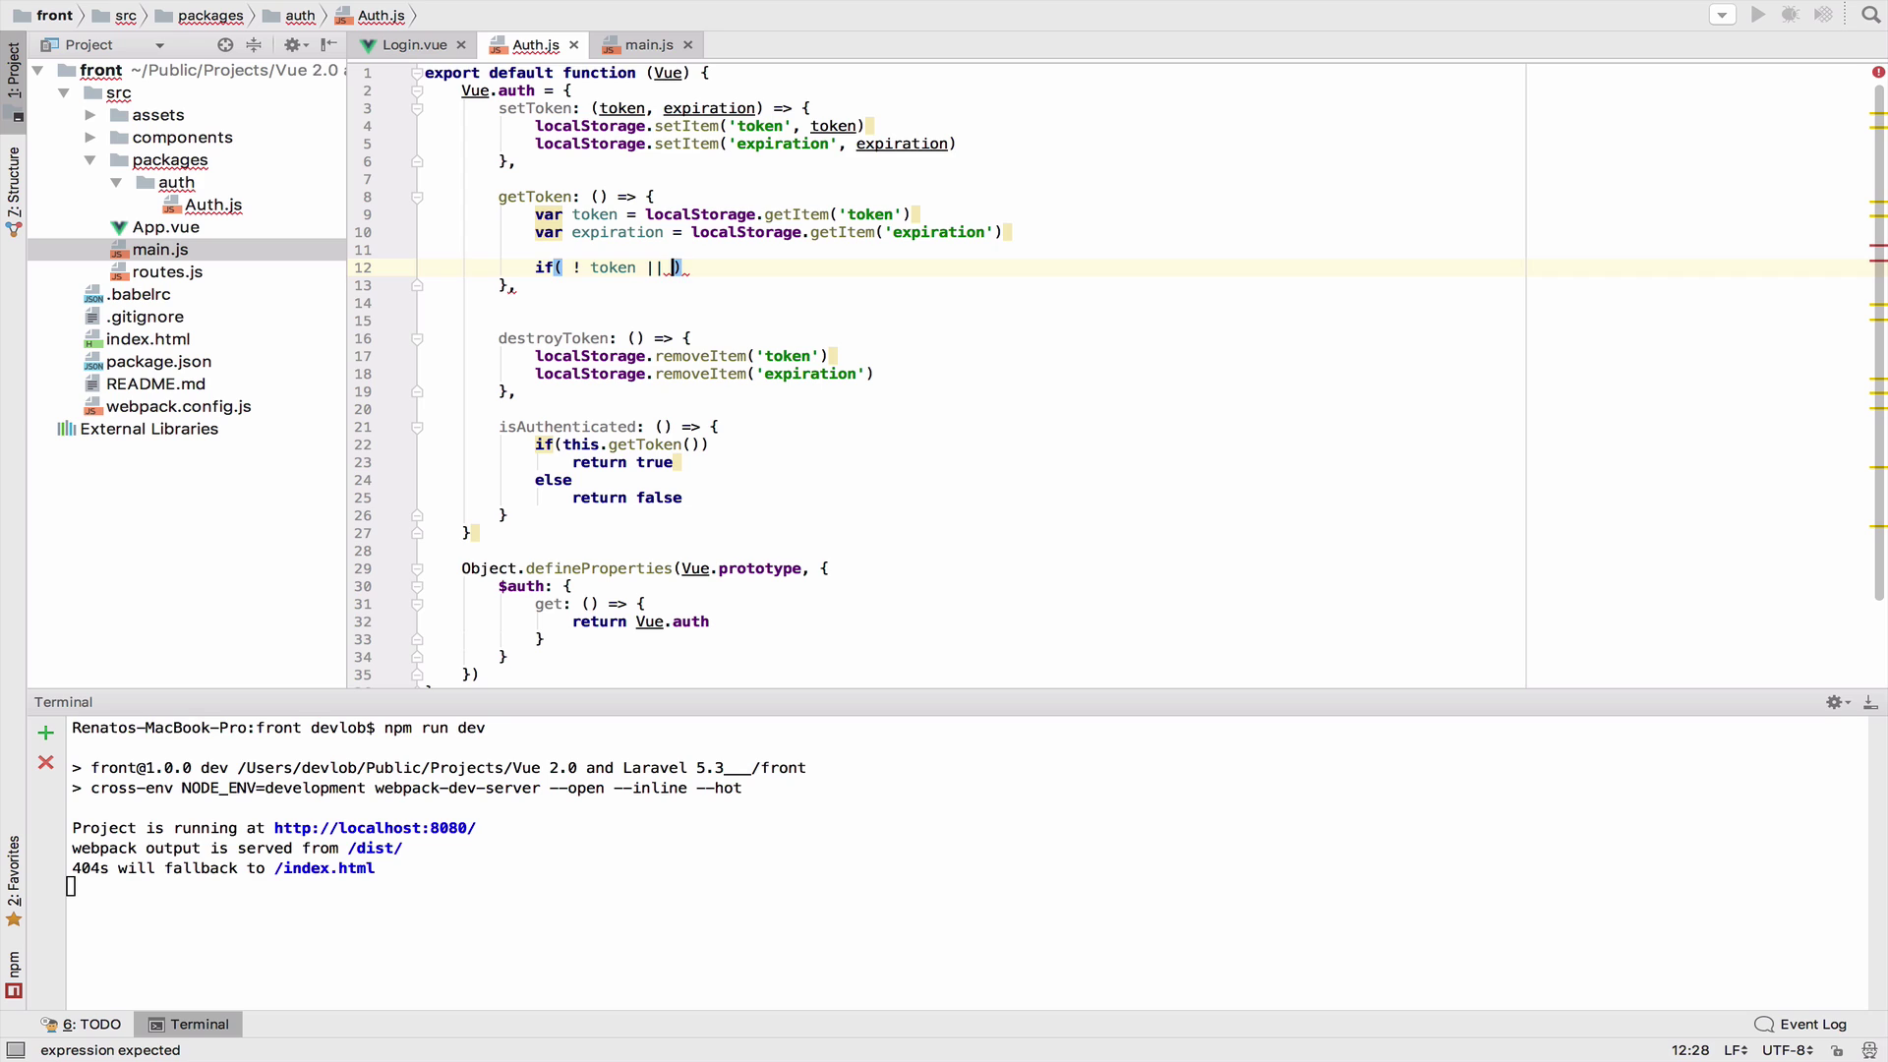
pyautogui.write(' ! expir')
pyautogui.press('Tab')
pyautogui.press('End')
pyautogui.press('Return')
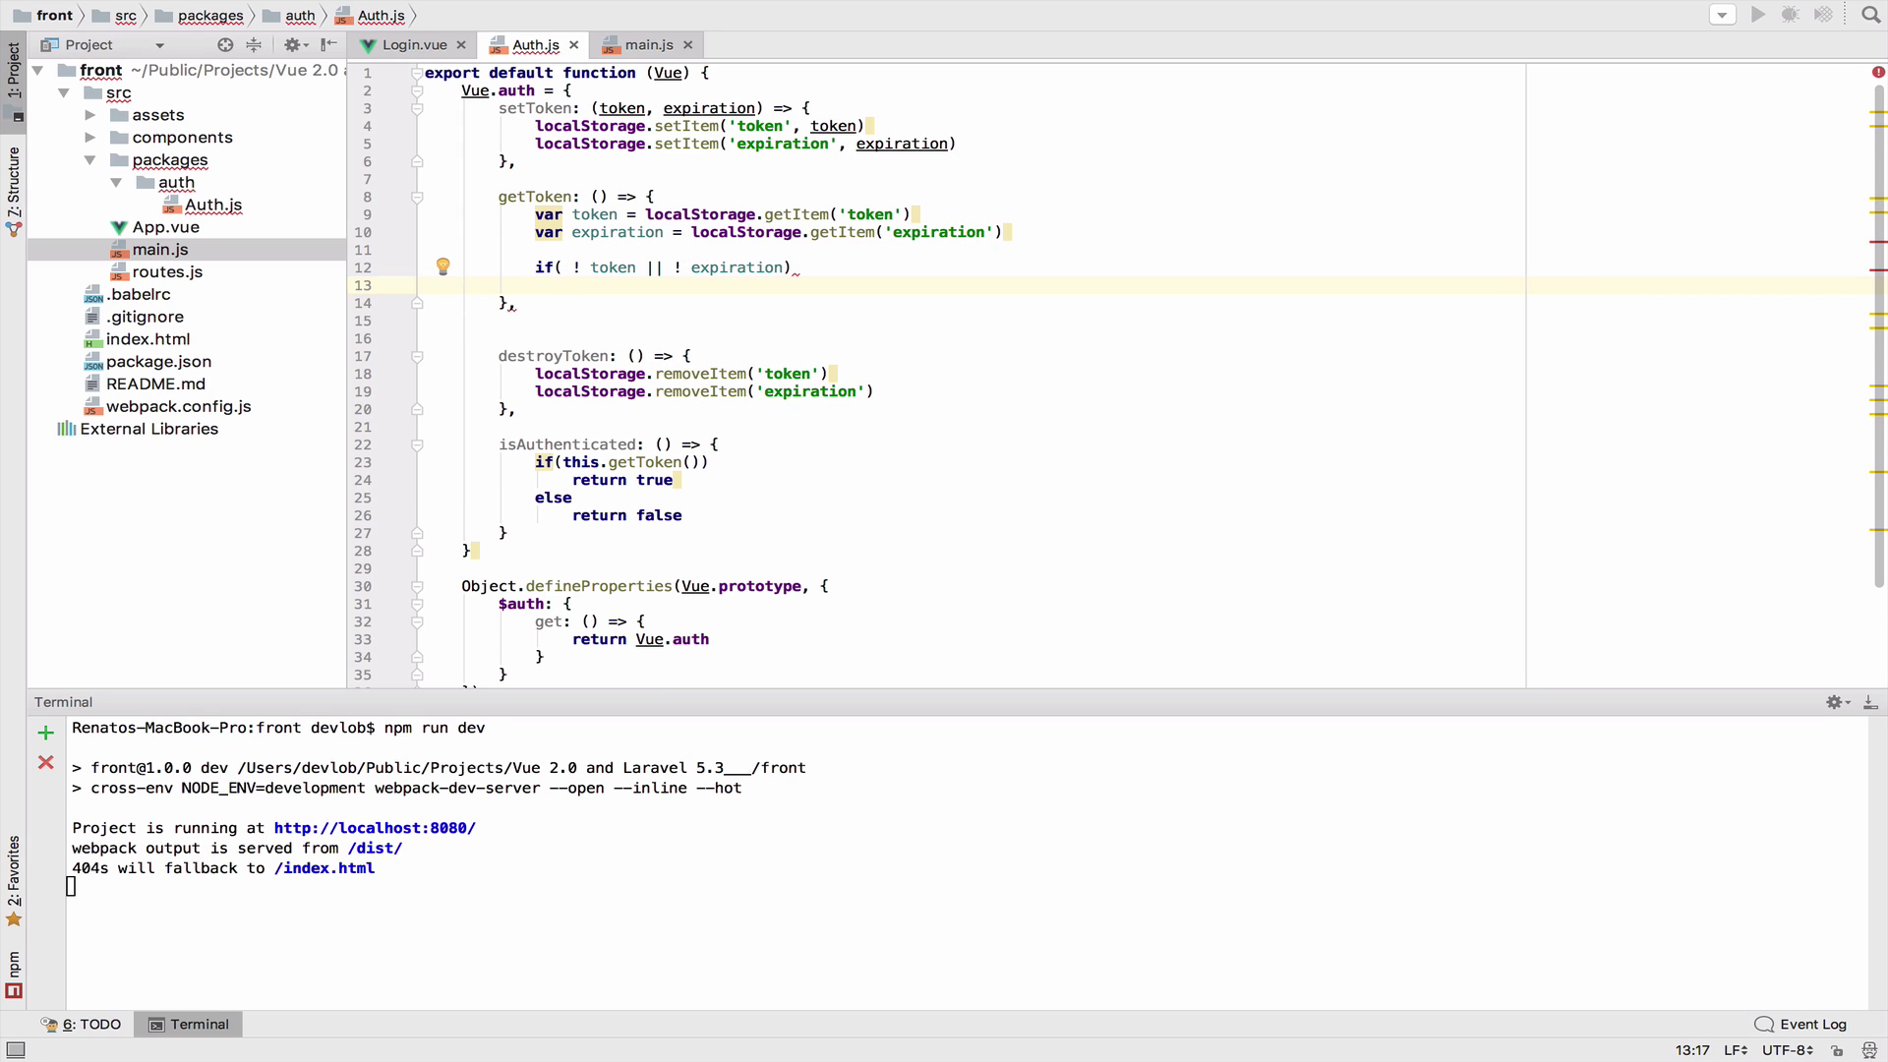
pyautogui.write('return null')
pyautogui.press('Return')
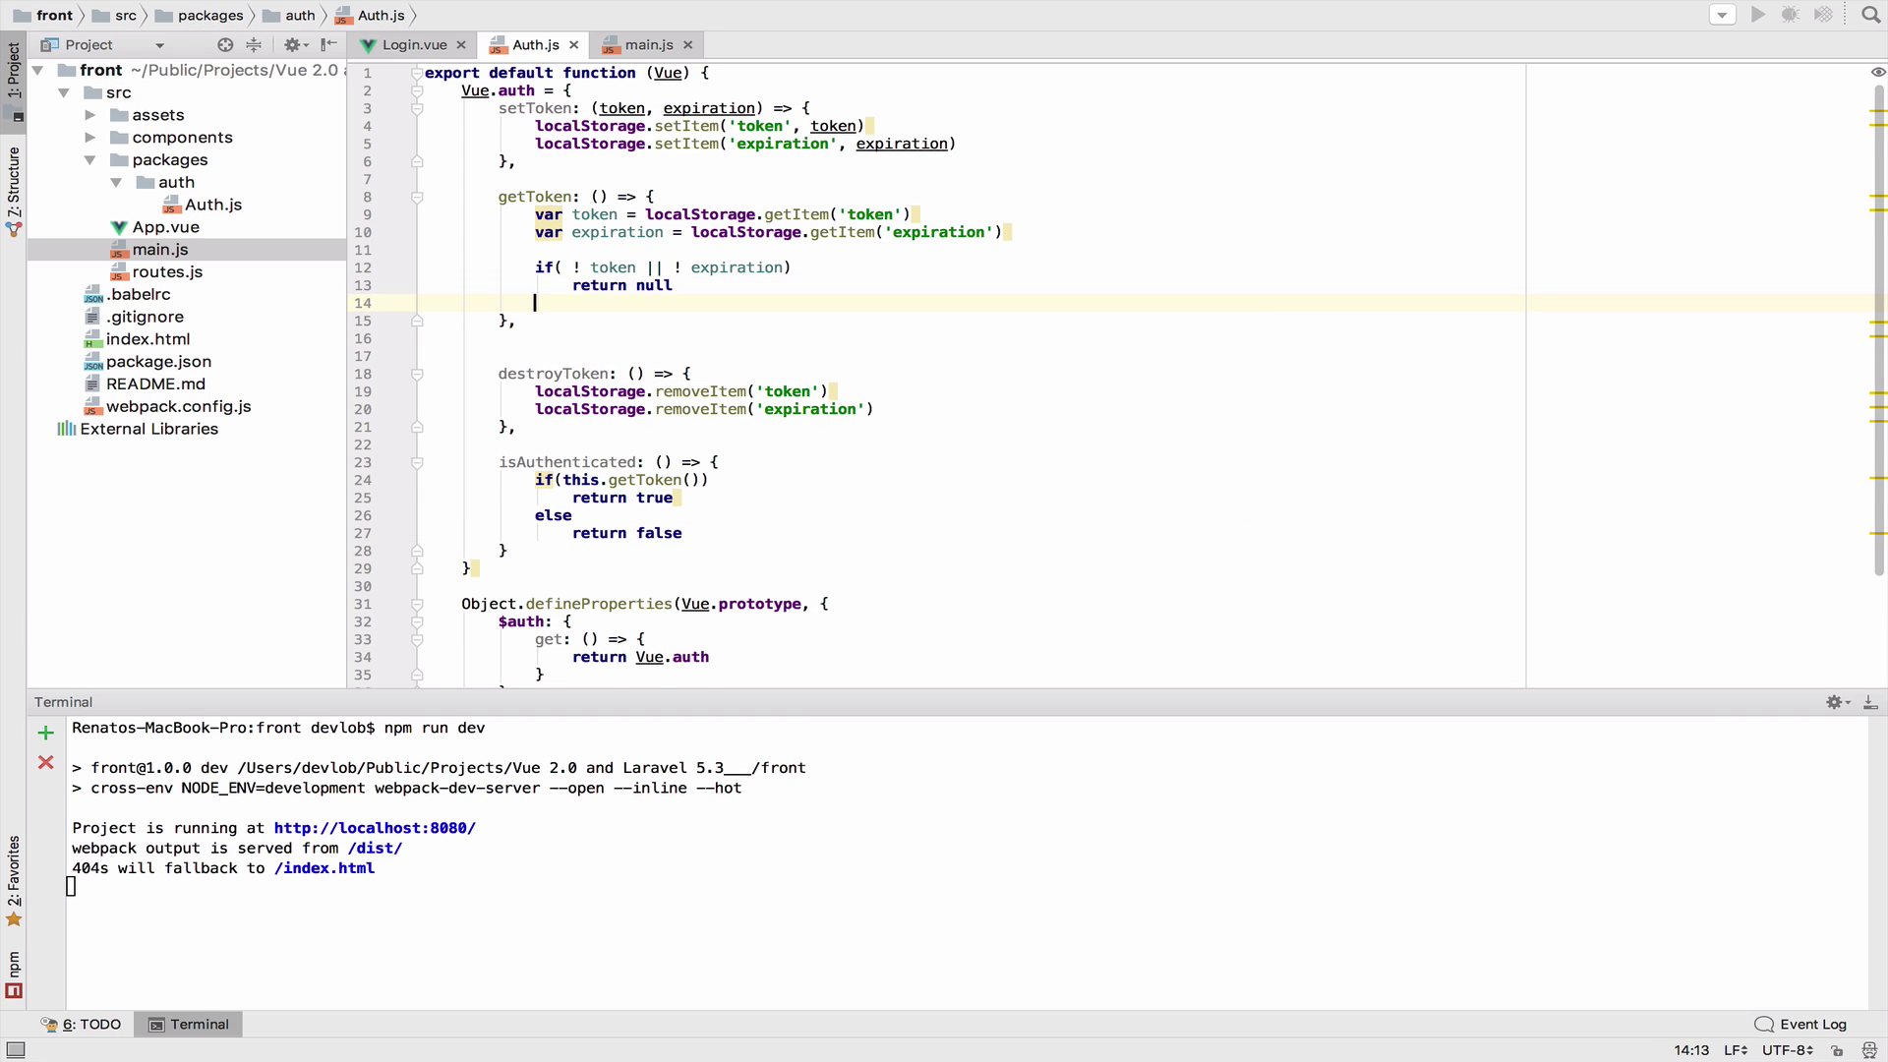
pyautogui.press('Return')
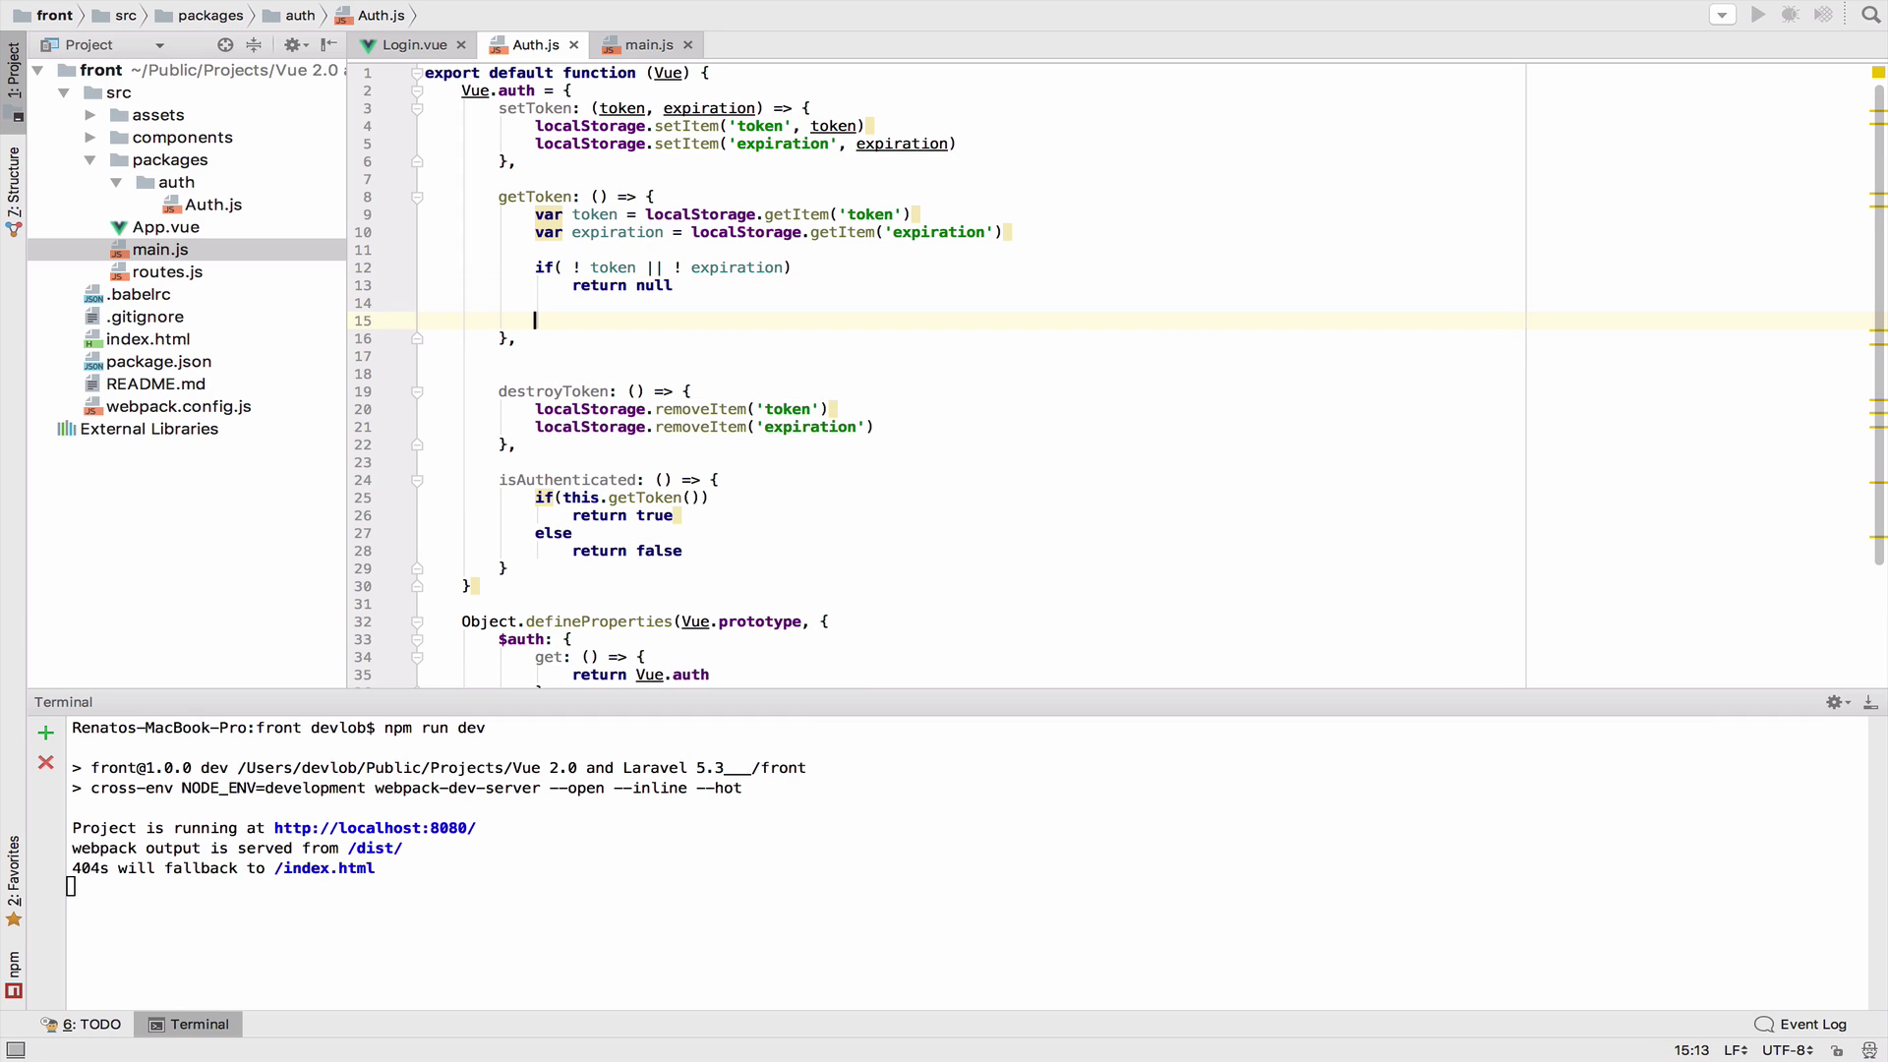
# Write the condition if(Date.now() > parseInt(expiration)) in getToken.
pyautogui.click(598, 231)
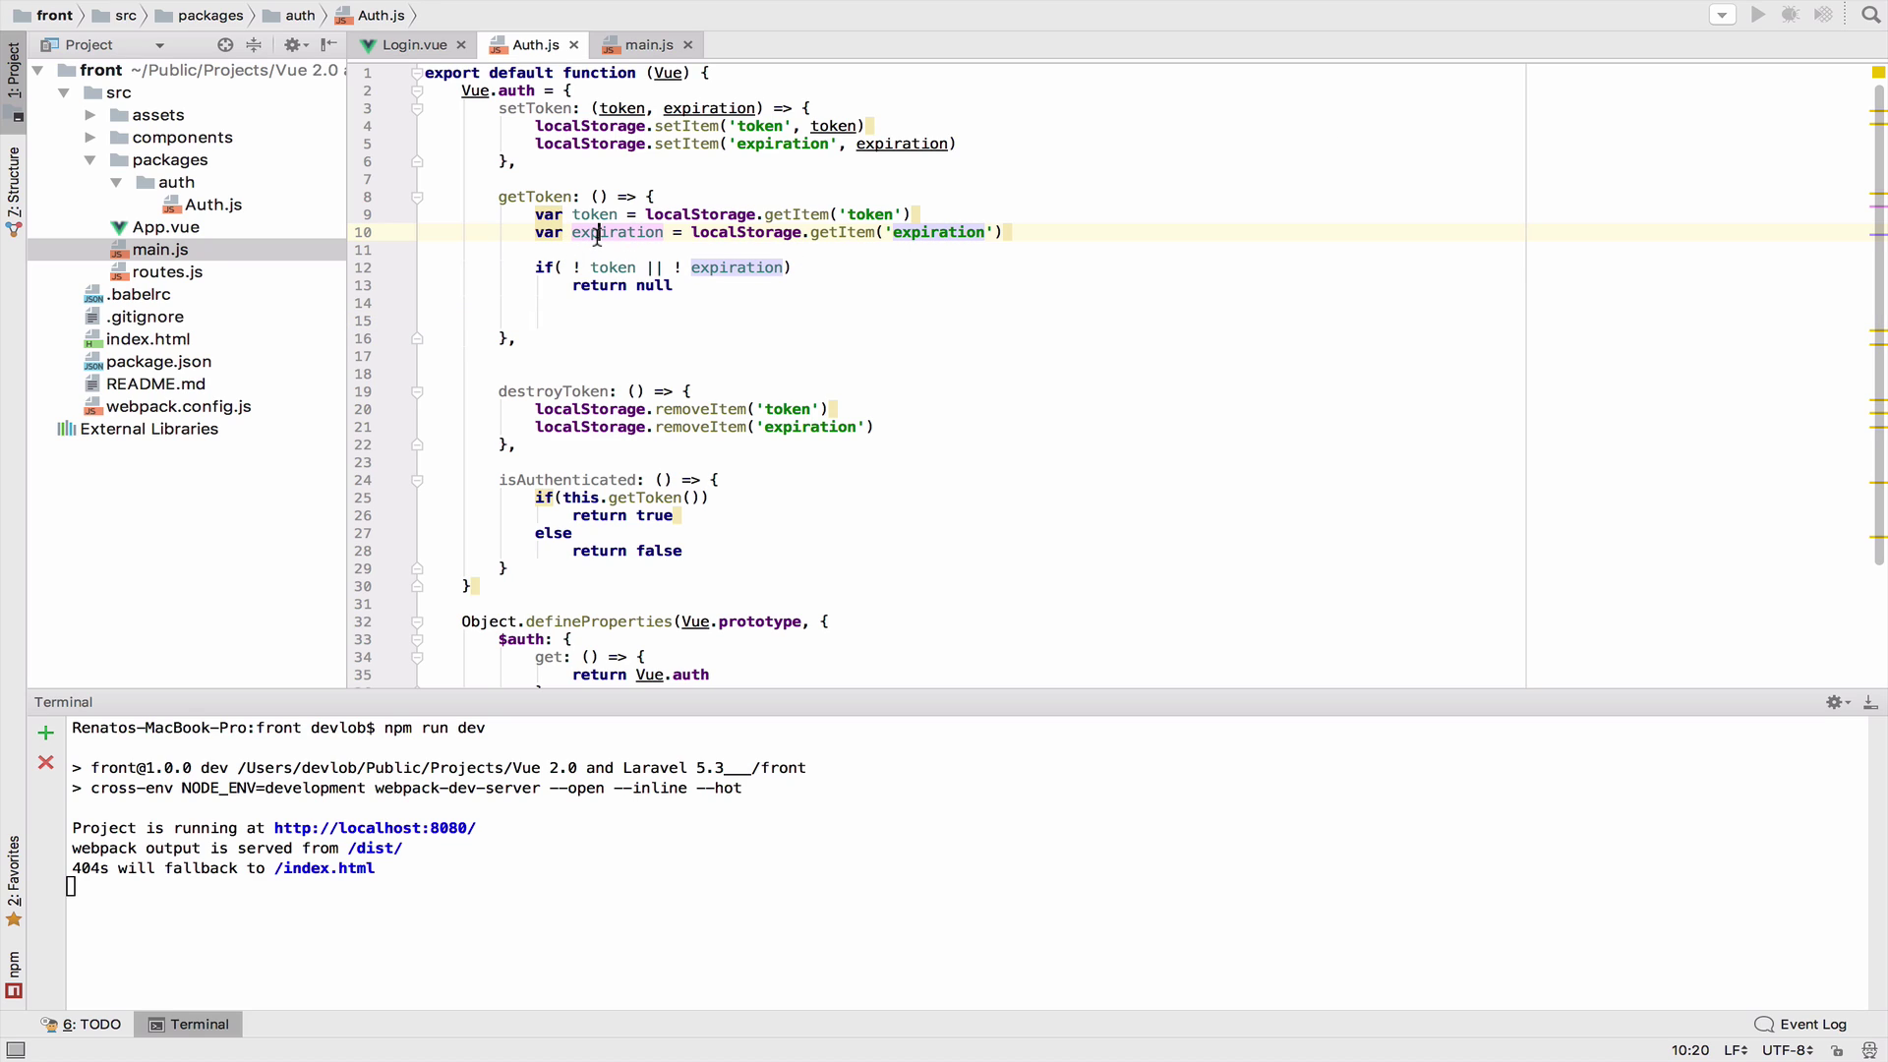
pyautogui.doubleClick(597, 232)
pyautogui.click(589, 316)
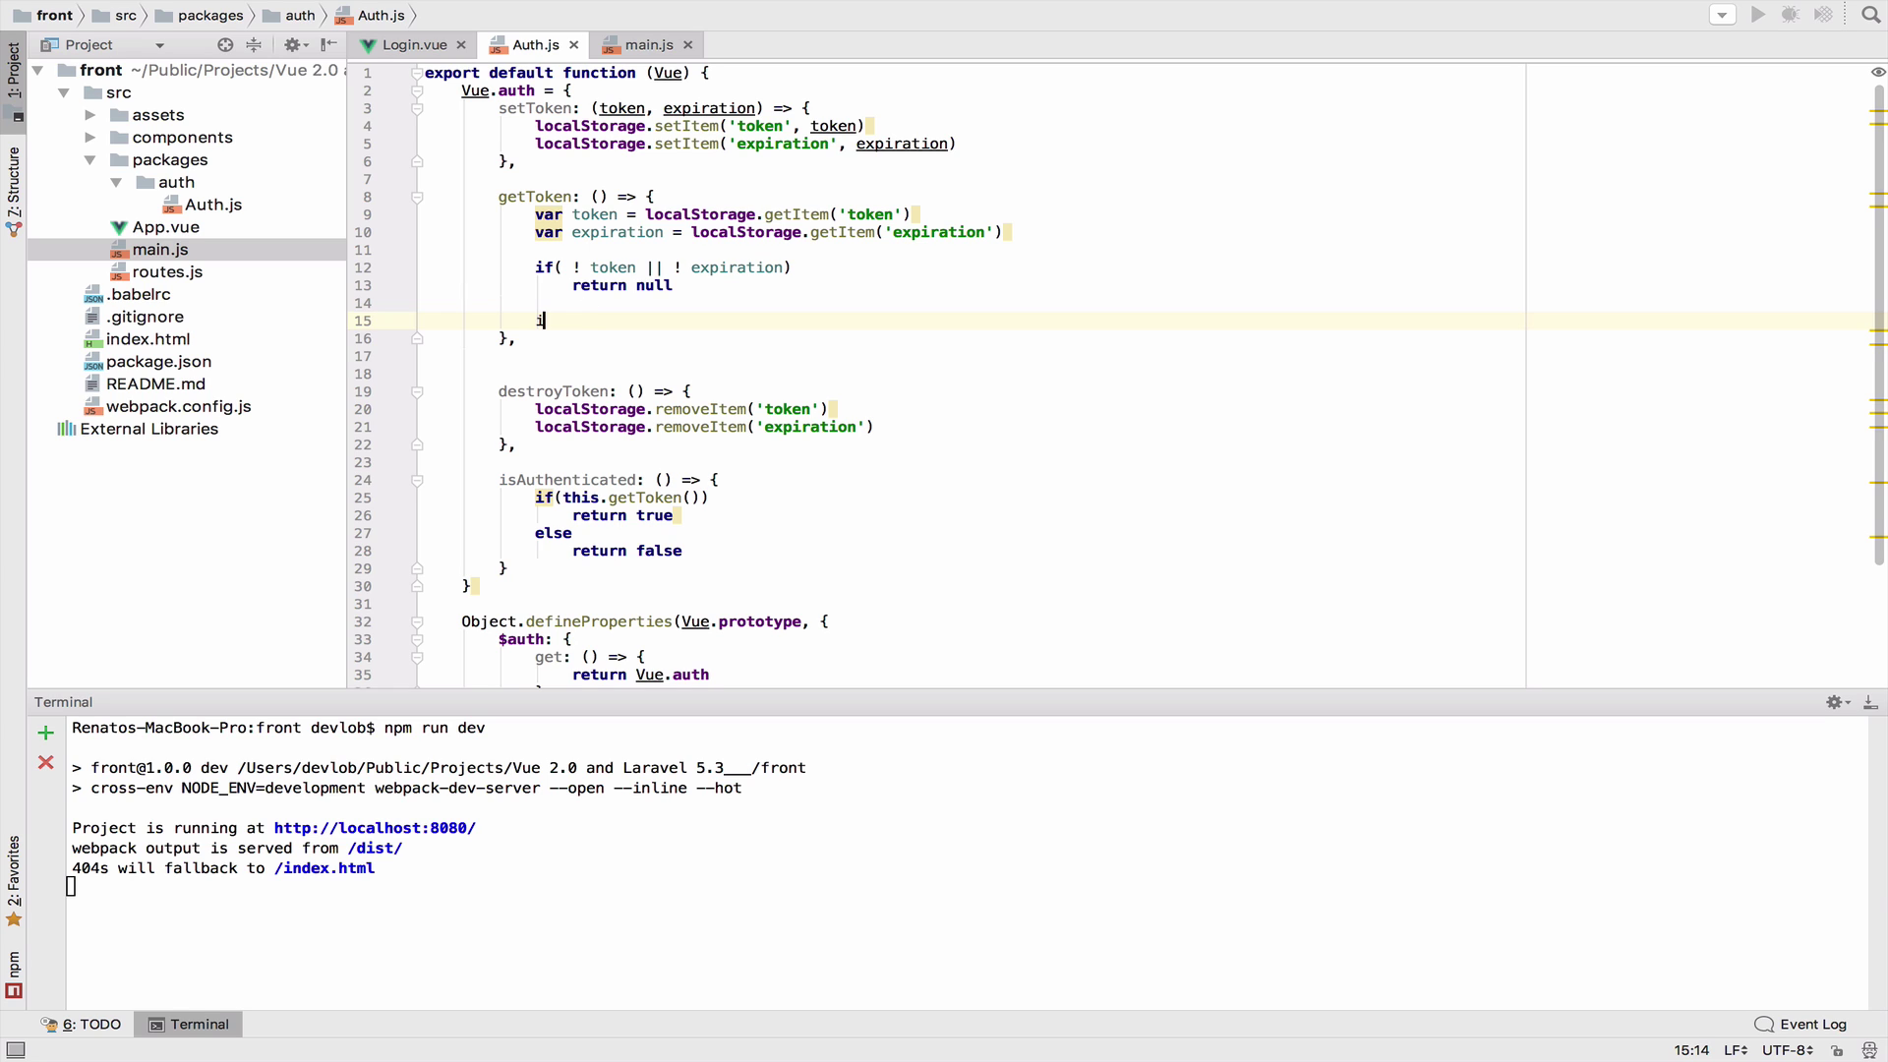
pyautogui.write('if(Date.now() > ')
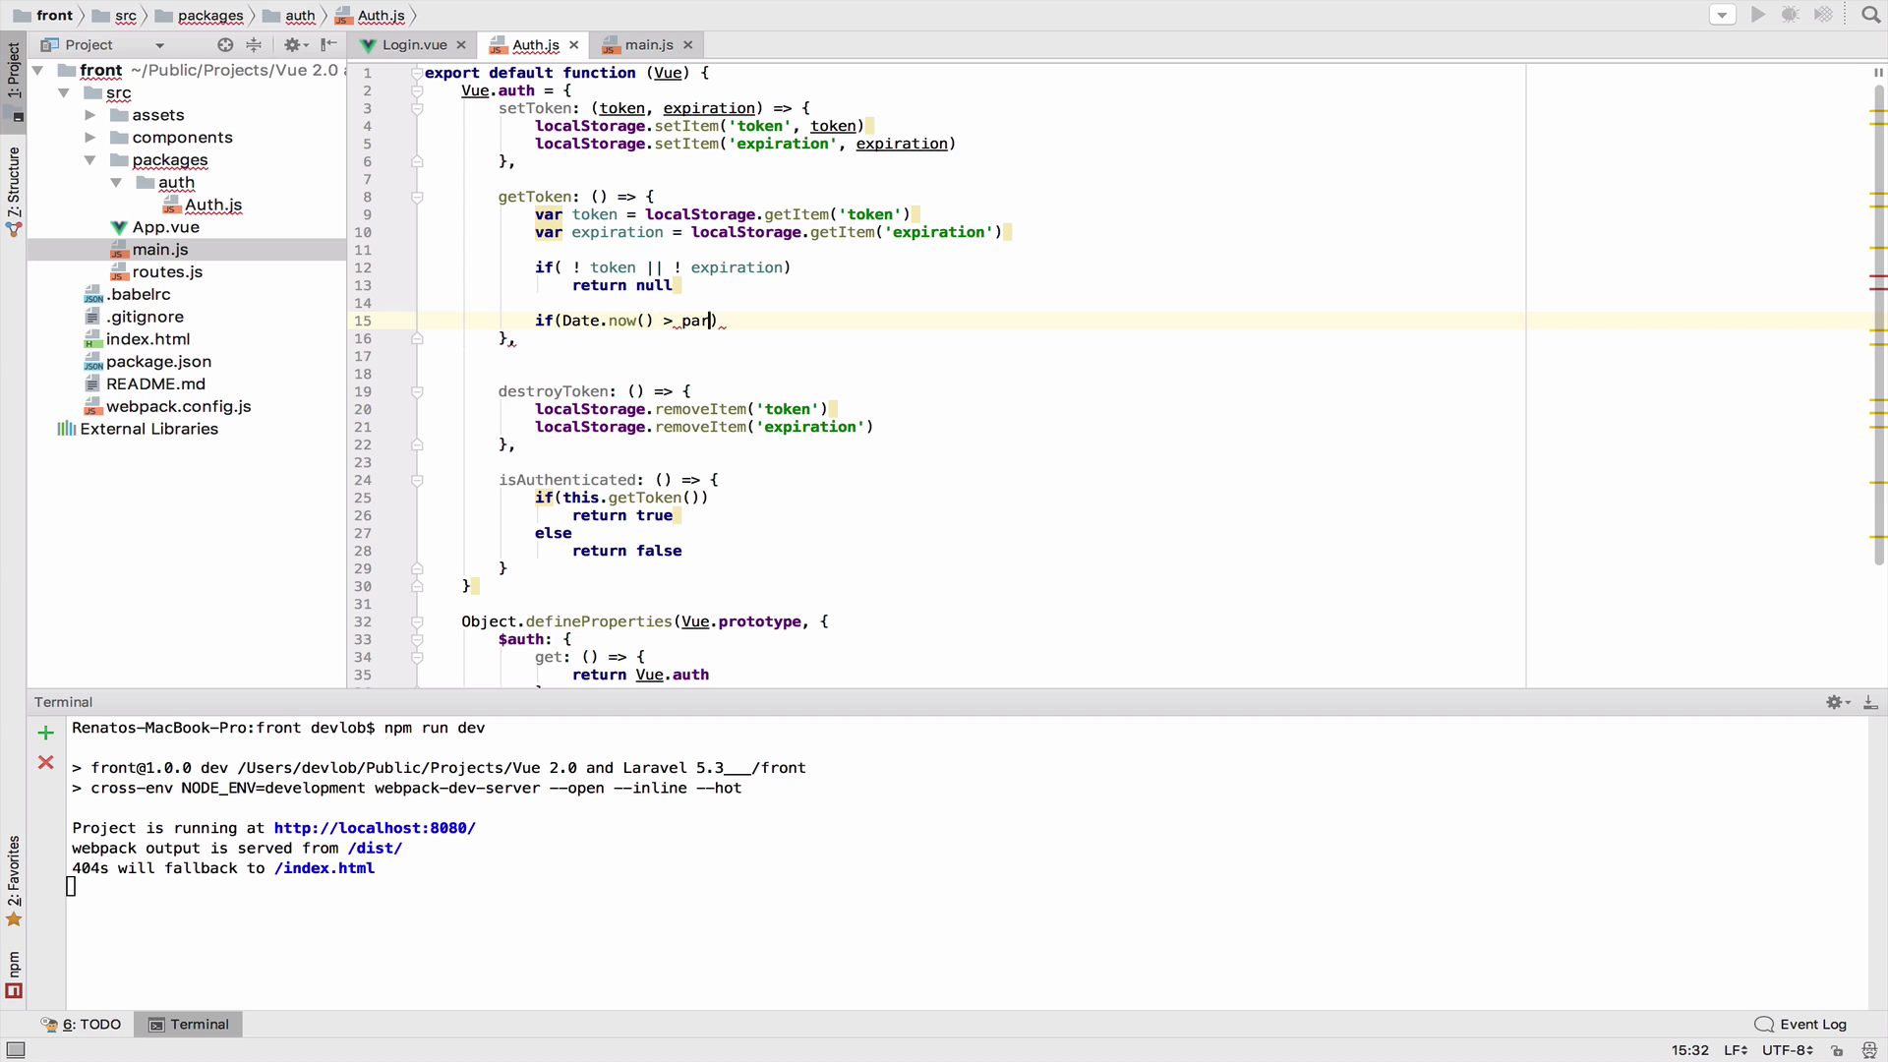
pyautogui.write('par')
pyautogui.press('Tab')
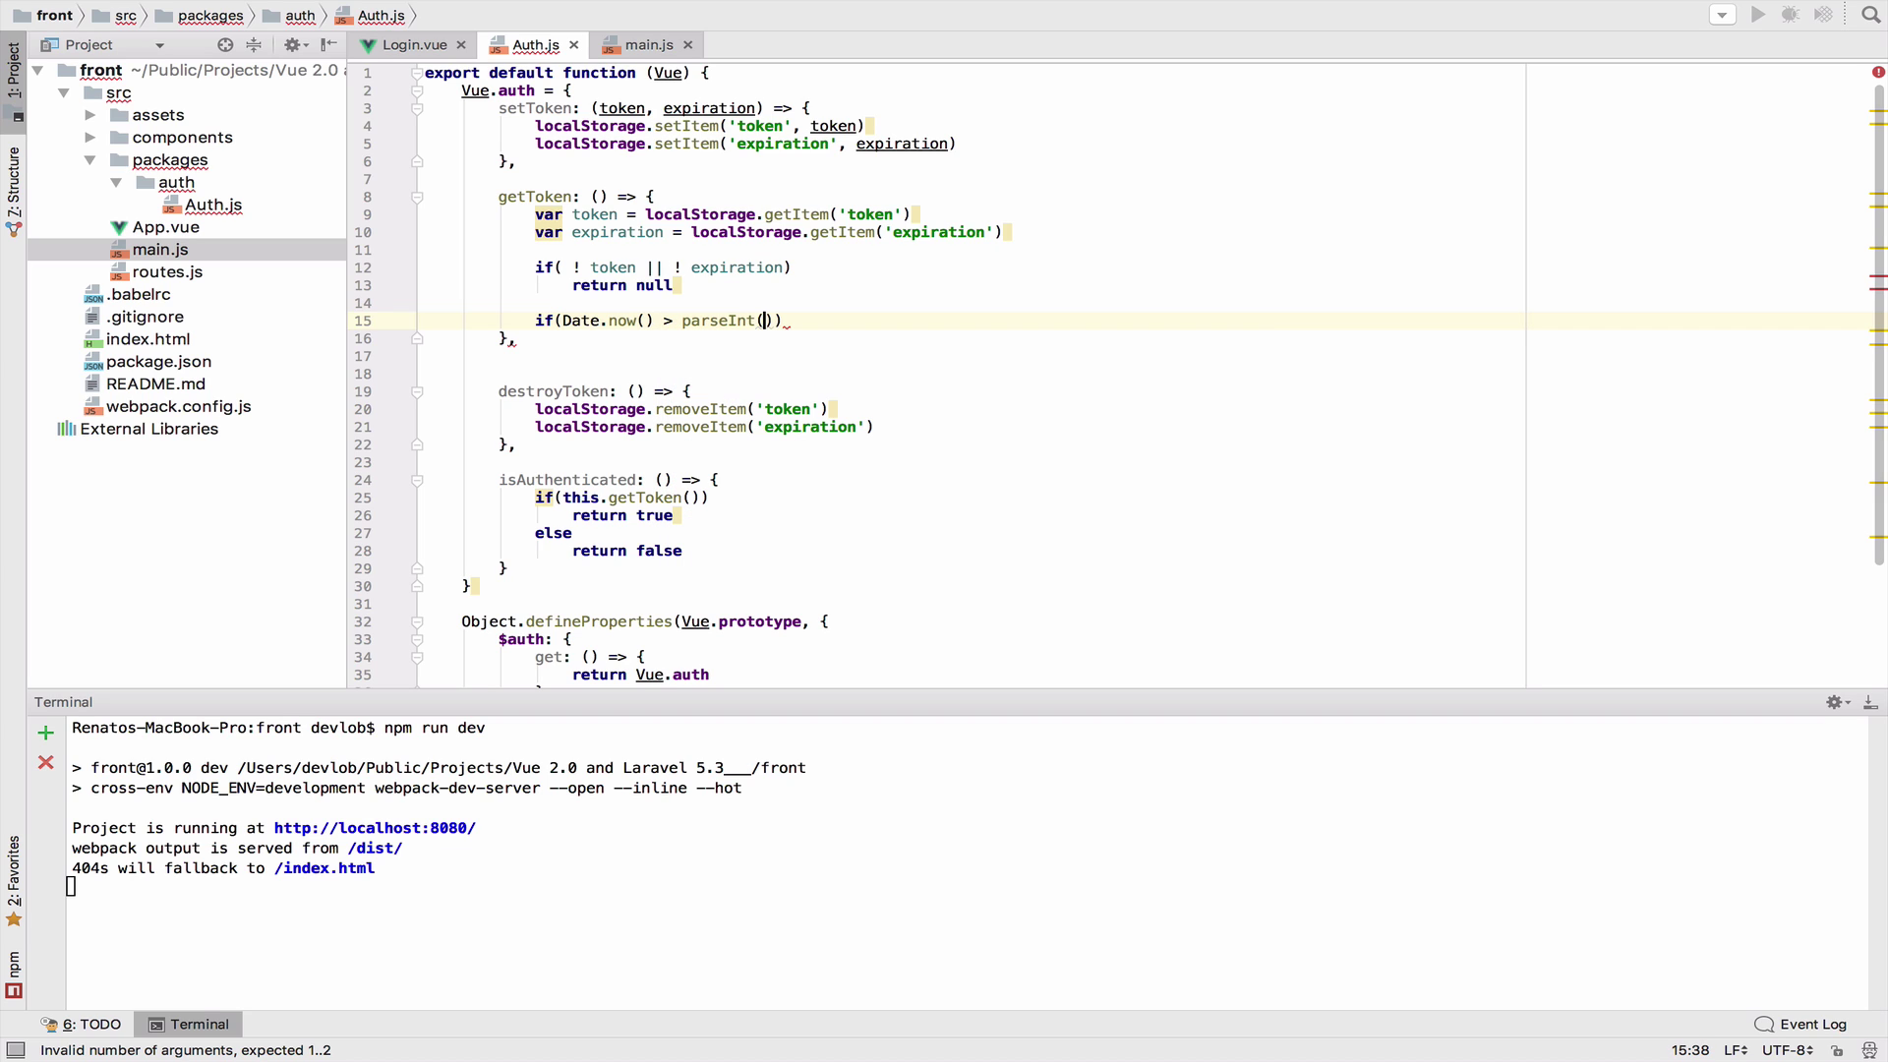
pyautogui.write('expi')
pyautogui.press('Tab')
pyautogui.press('End')
pyautogui.write('{')
# Inside that if block, call this.destroyToken() and return null.
pyautogui.press('Return')
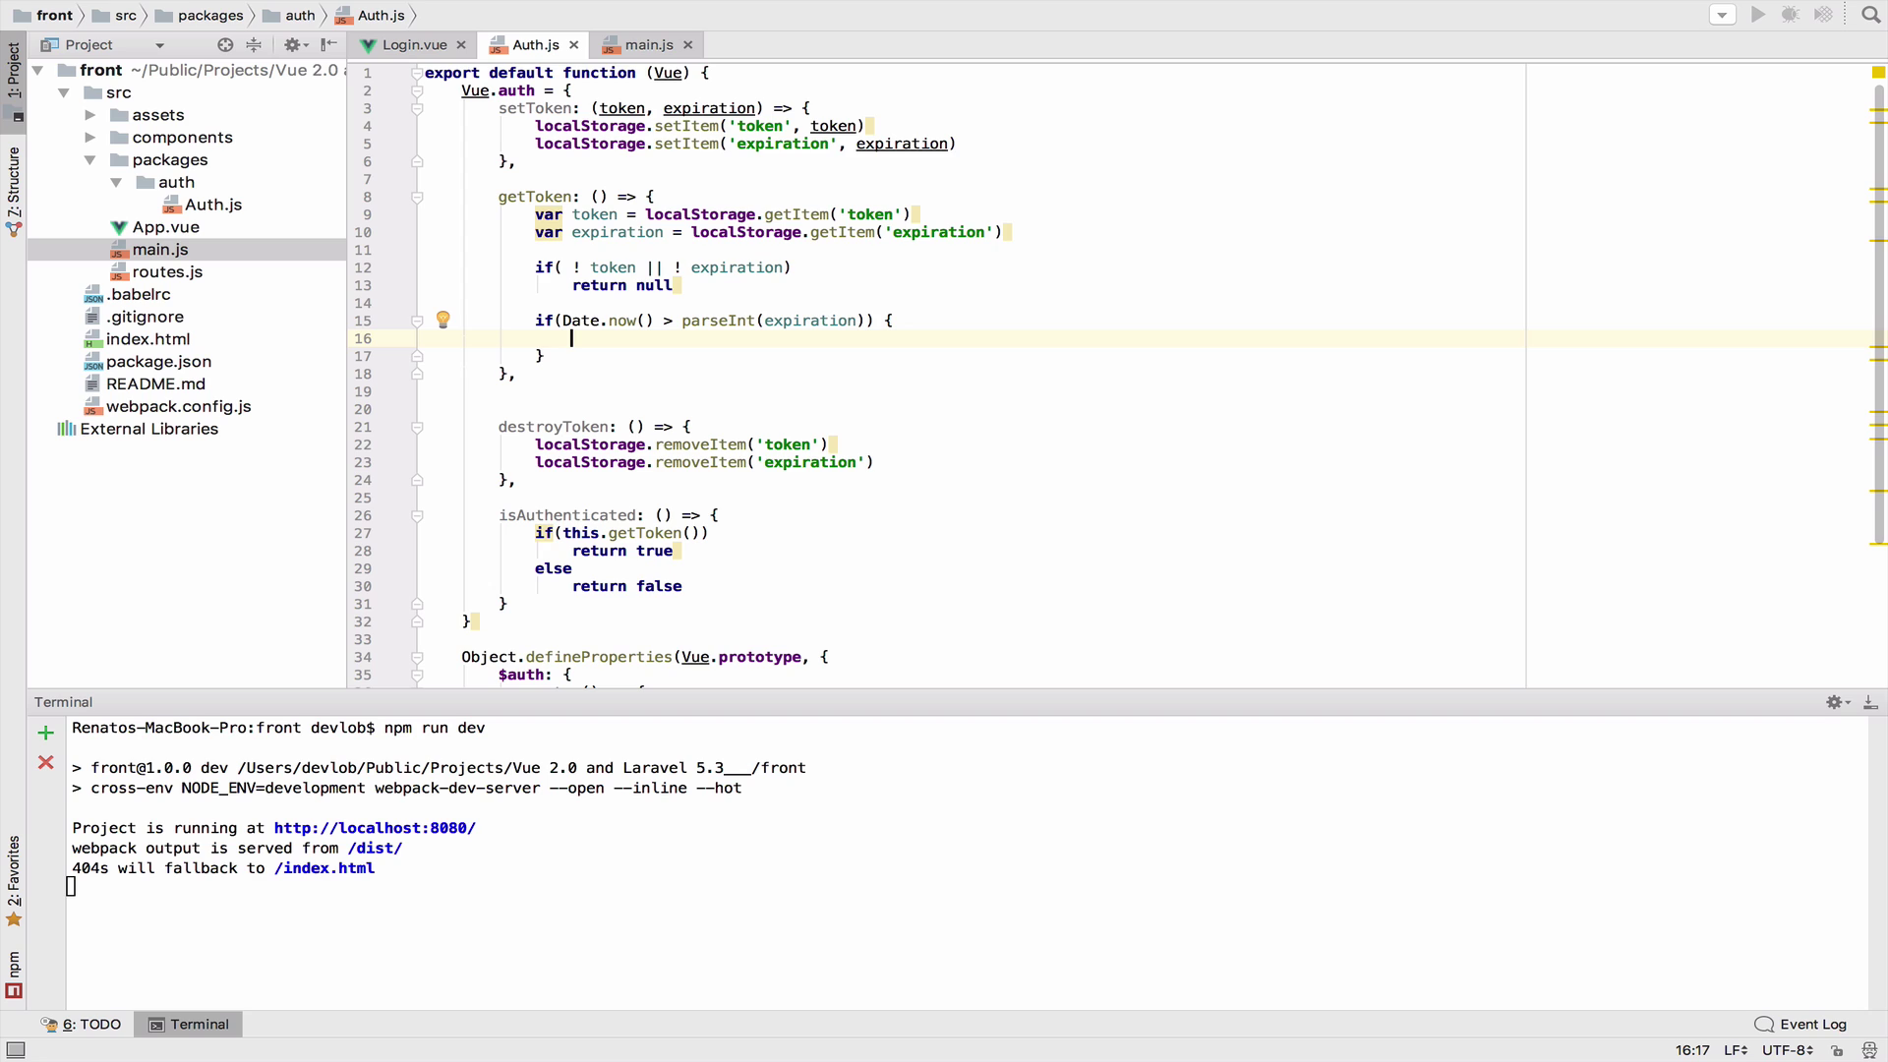
pyautogui.write('this.')
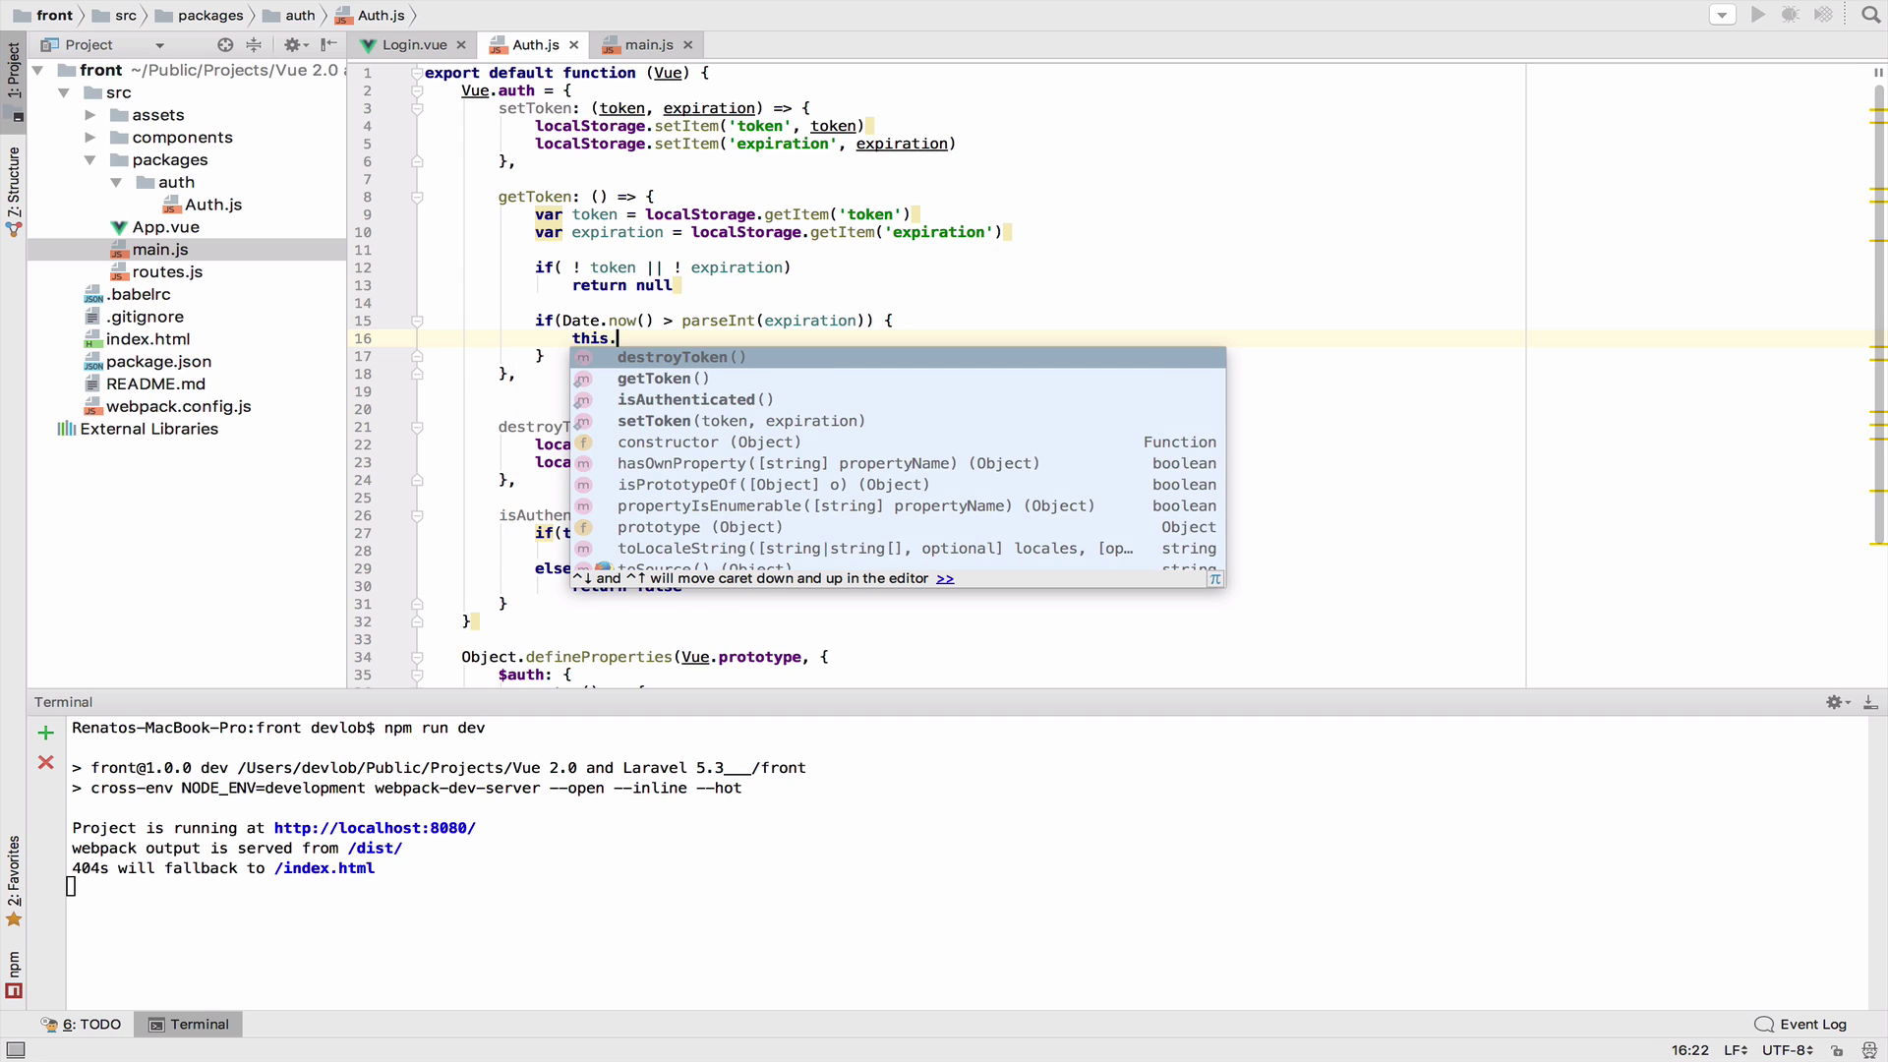
pyautogui.write('de')
pyautogui.press('Return')
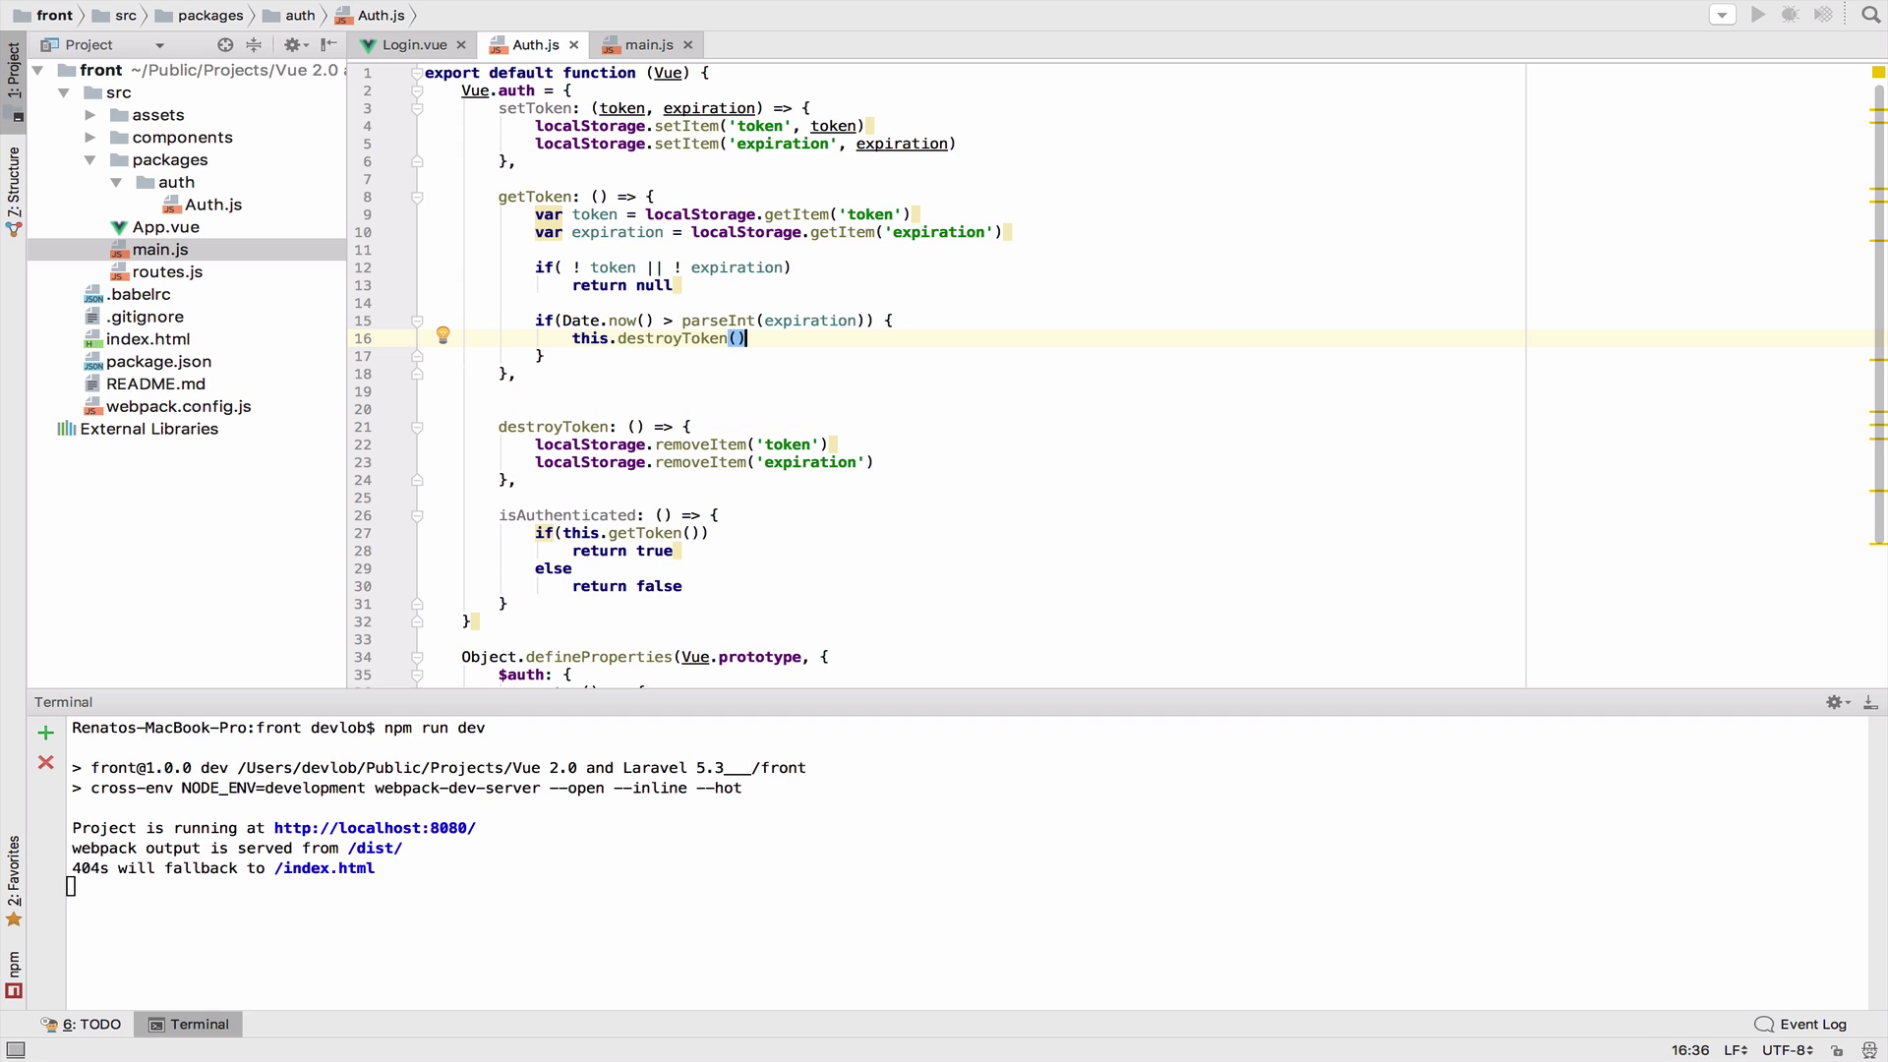
pyautogui.doubleClick(798, 462)
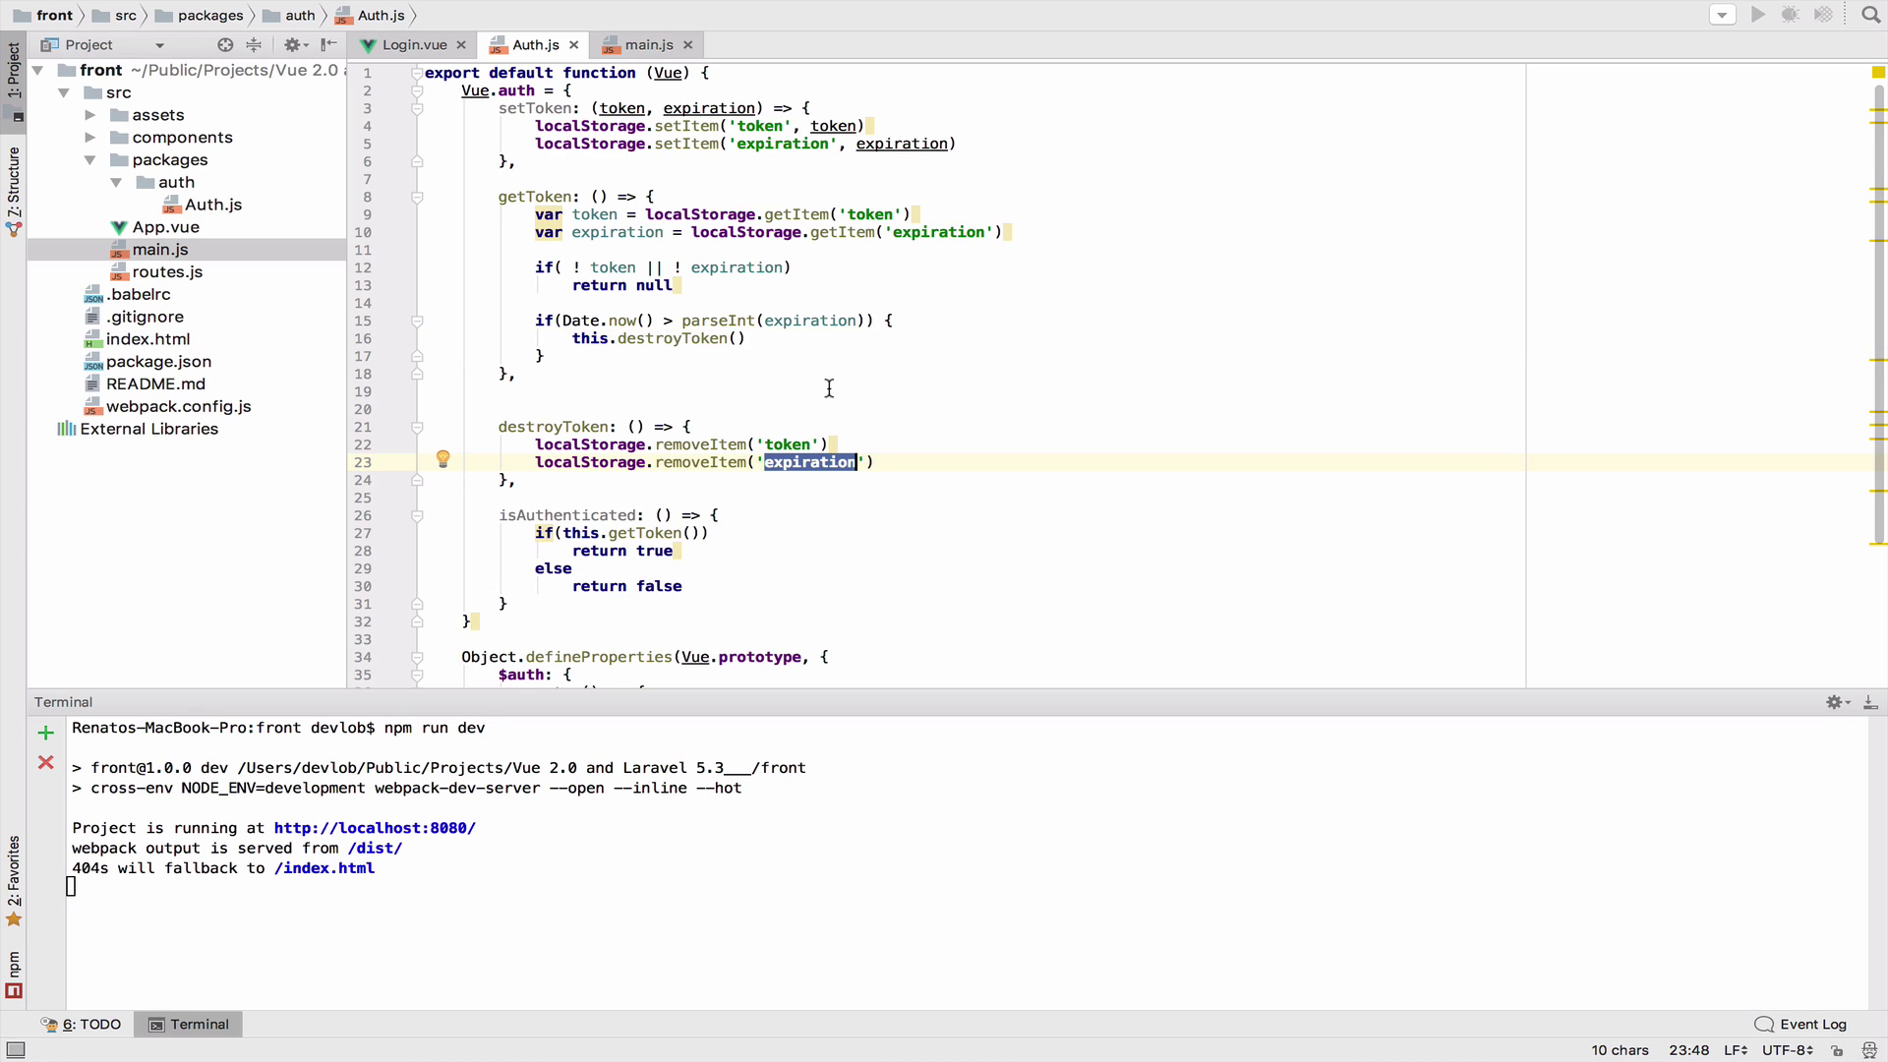
pyautogui.click(778, 337)
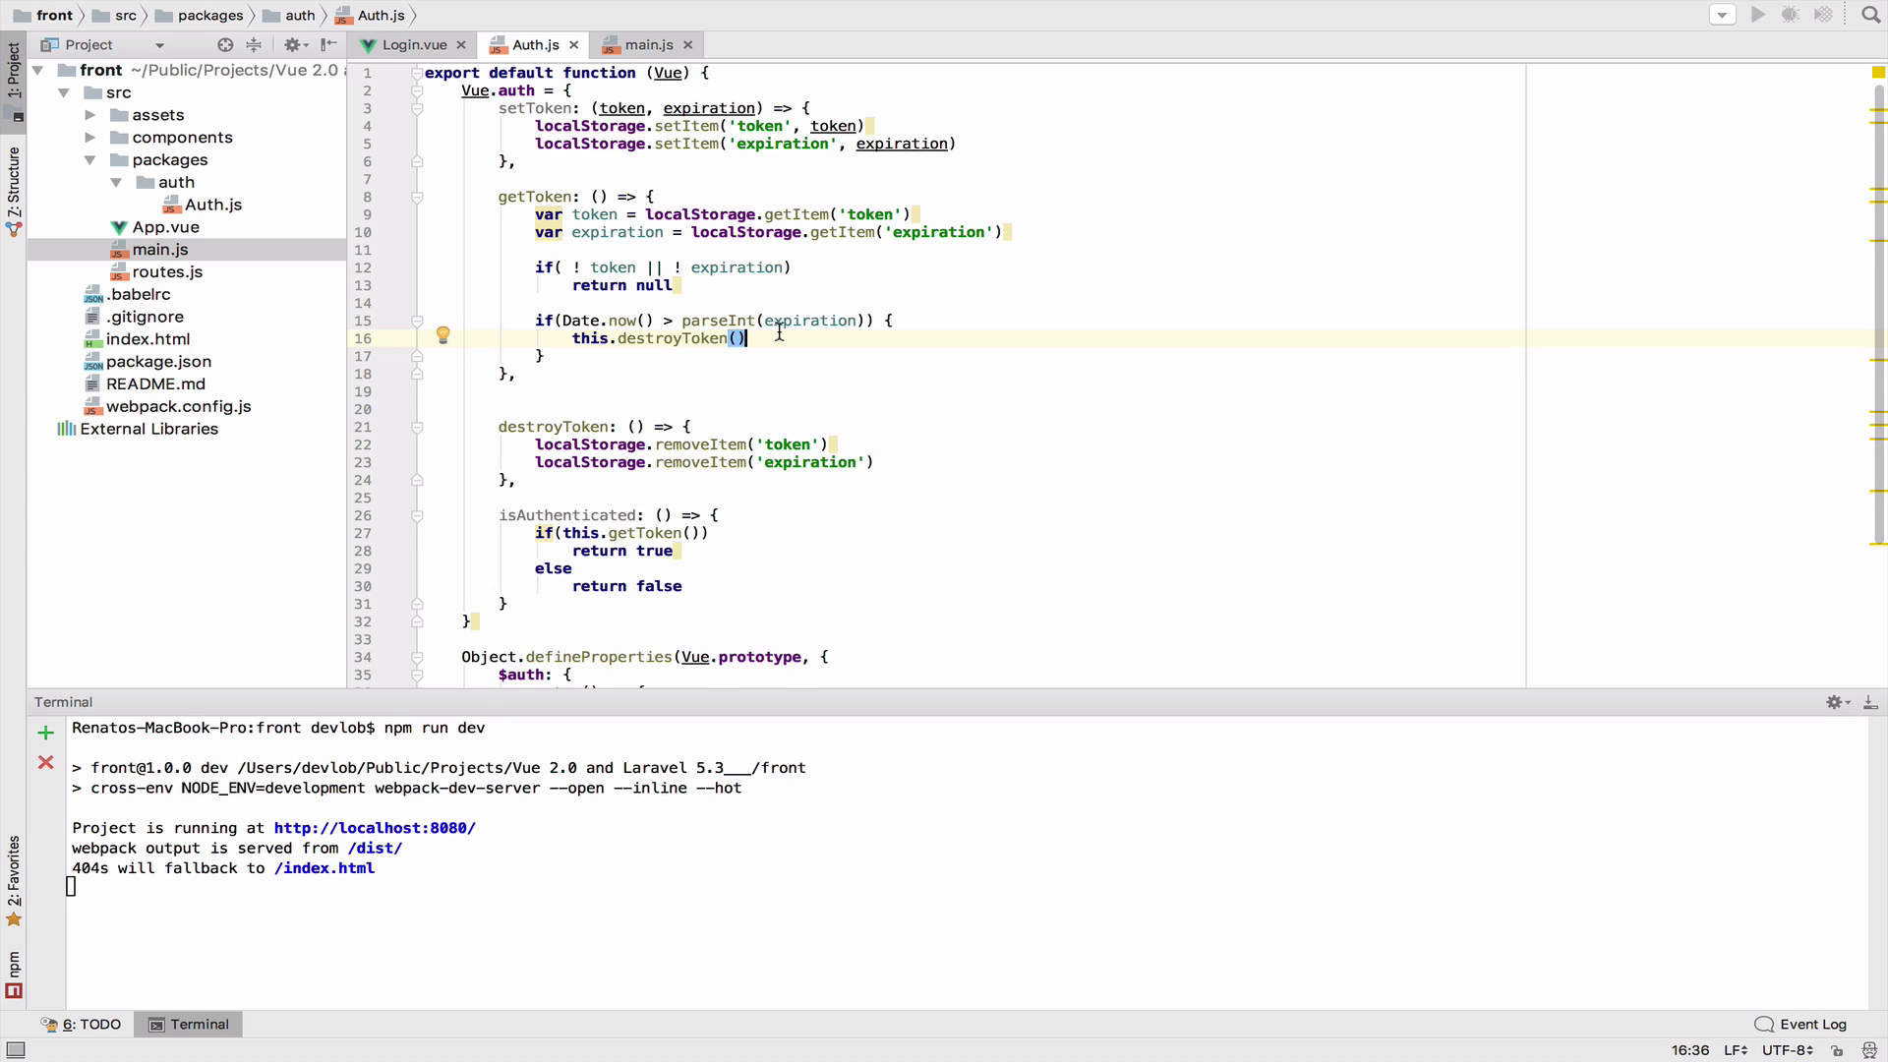
pyautogui.press('Return')
pyautogui.write('return ')
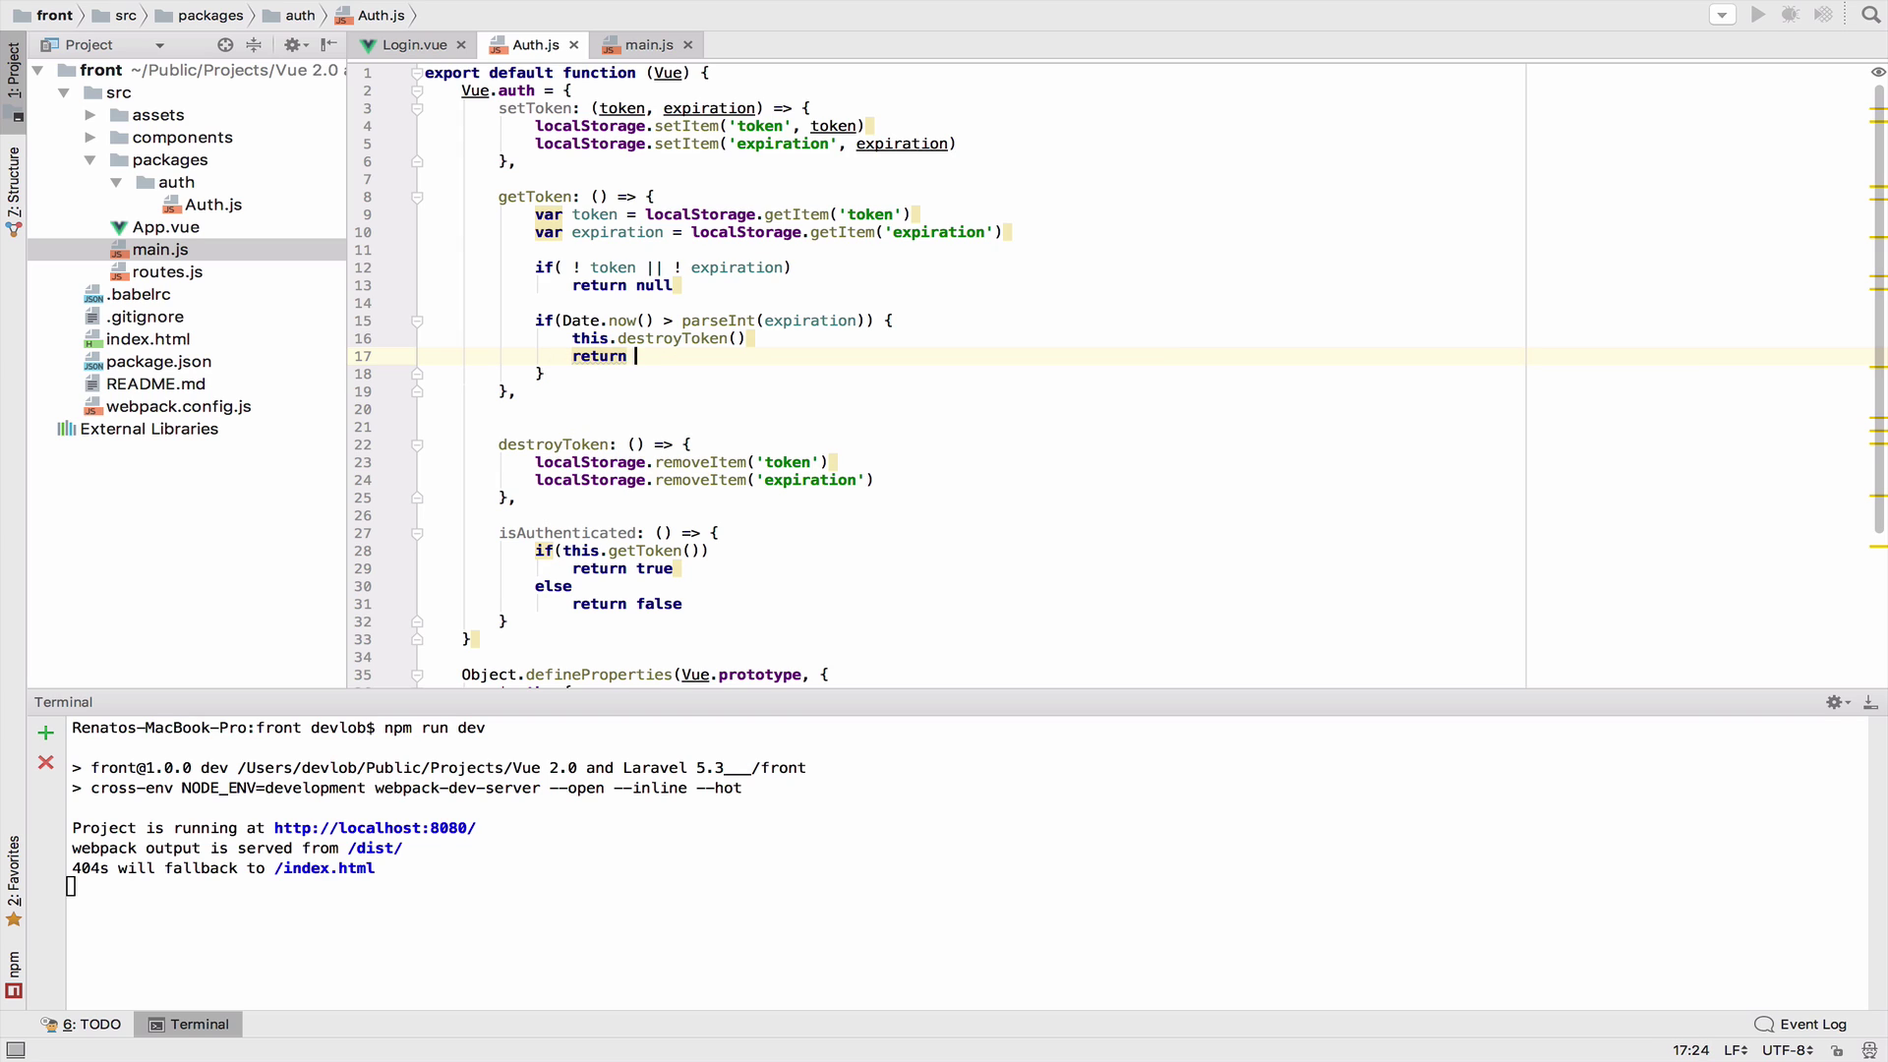
pyautogui.write('null')
# Add an else branch that returns token.
pyautogui.press('Down')
pyautogui.write('else')
pyautogui.press('Return')
pyautogui.write('return token')
pyautogui.press('Tab')
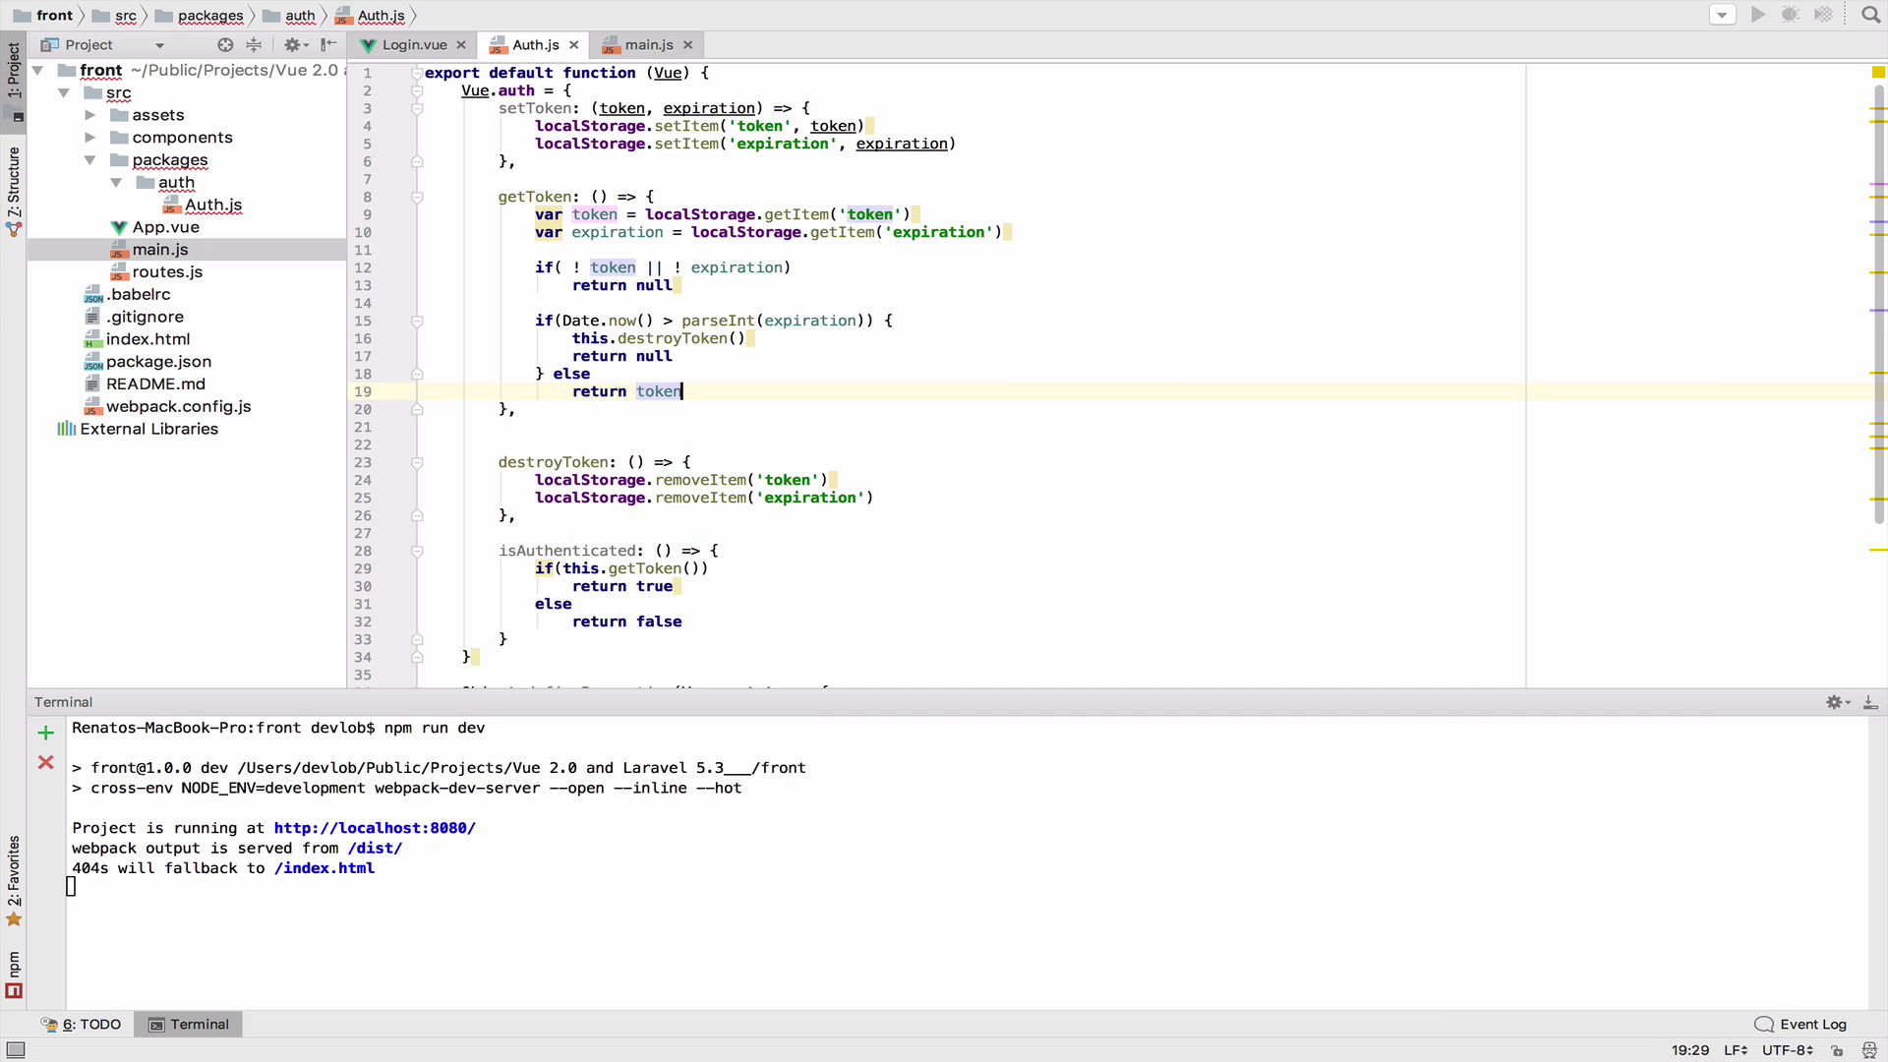
pyautogui.click(796, 267)
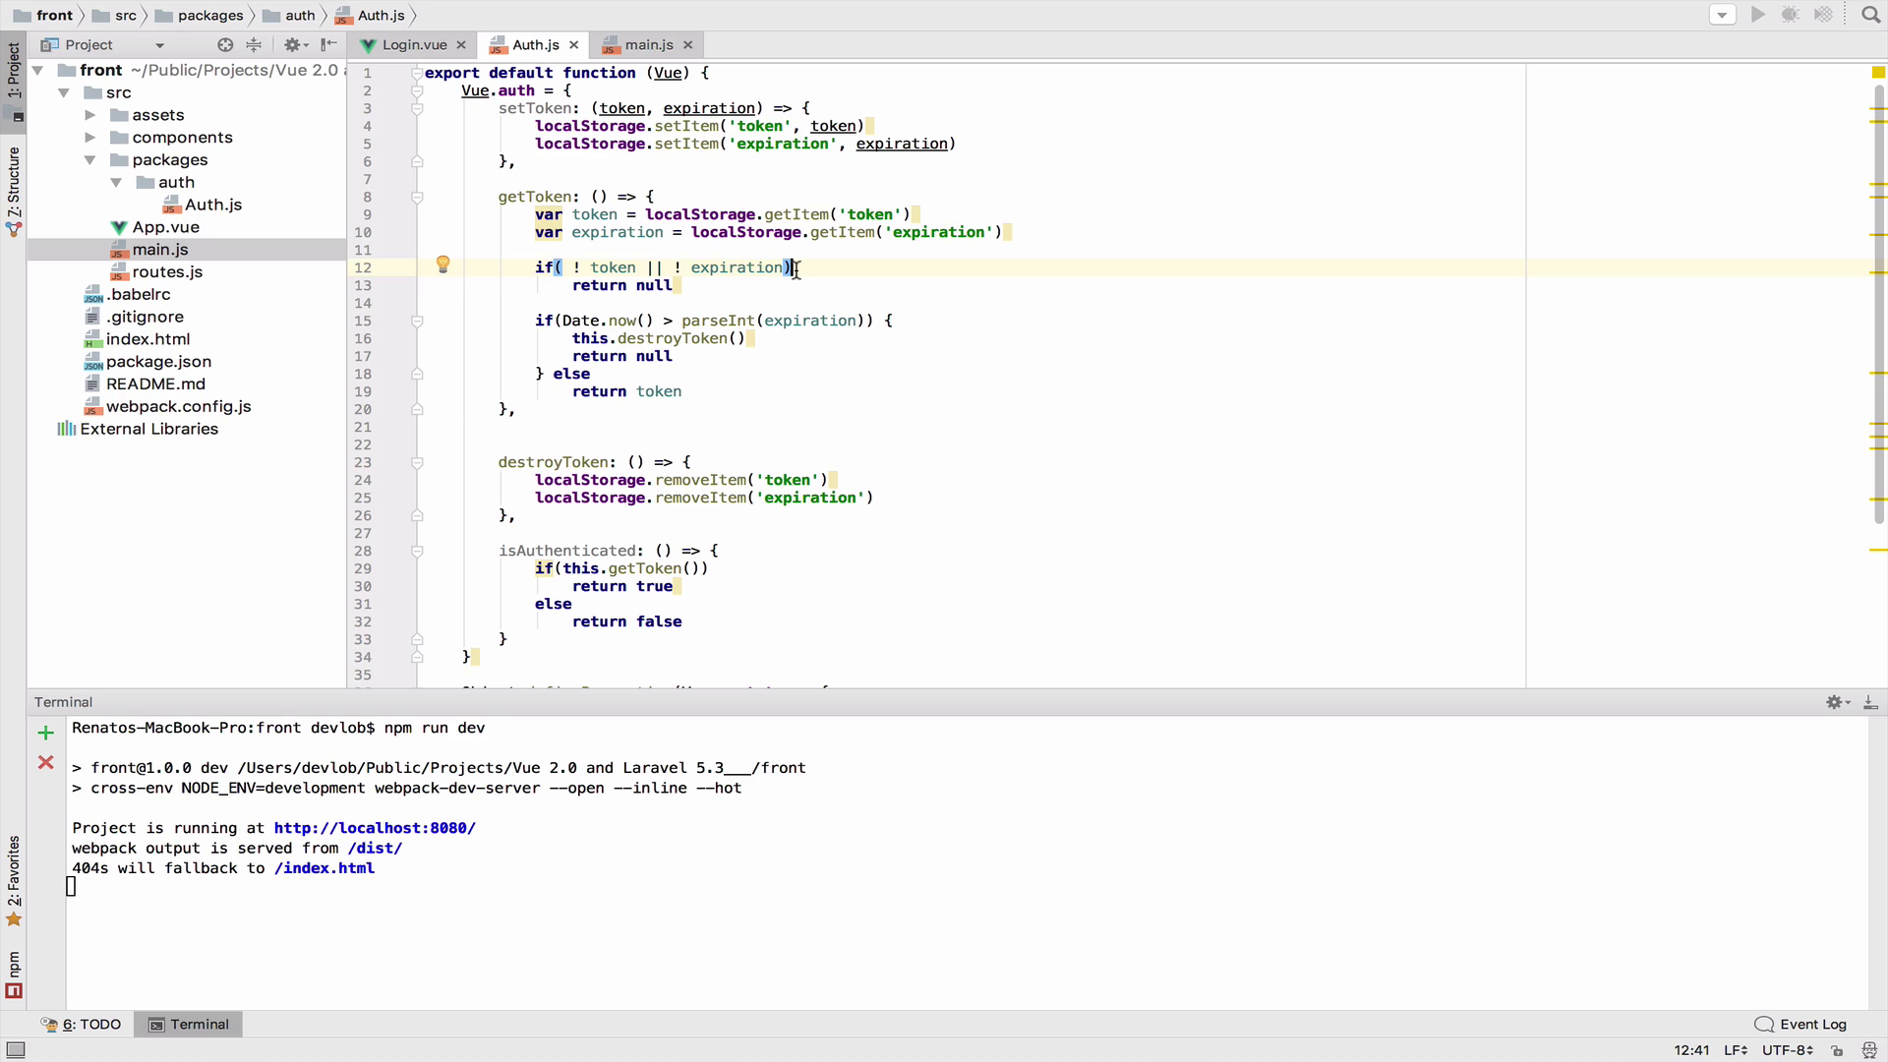
# Review Auth.js's token functions and the $auth property, and check Vue.use(Auth) in main.js.
pyautogui.moveTo(498, 107); pyautogui.dragTo(534, 249)
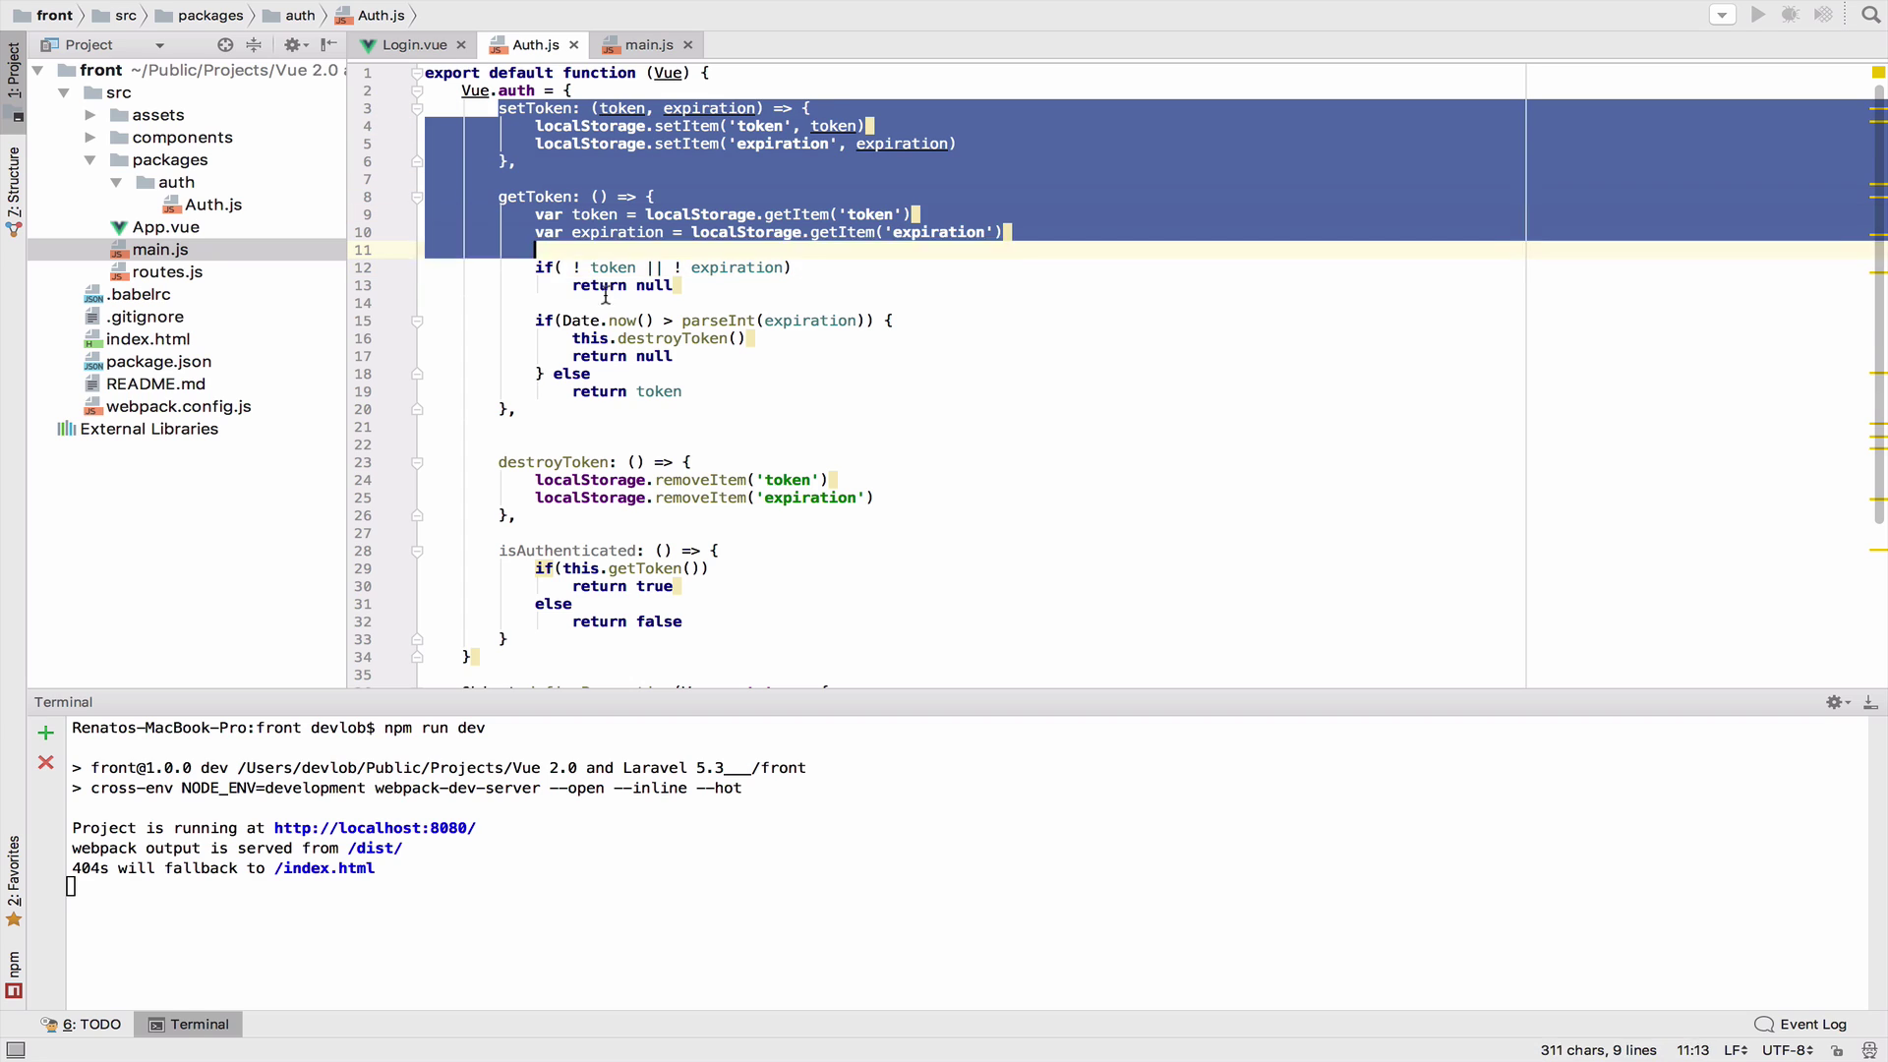
pyautogui.moveTo(612, 309); pyautogui.dragTo(653, 643)
pyautogui.scroll(-4, 785, 587)
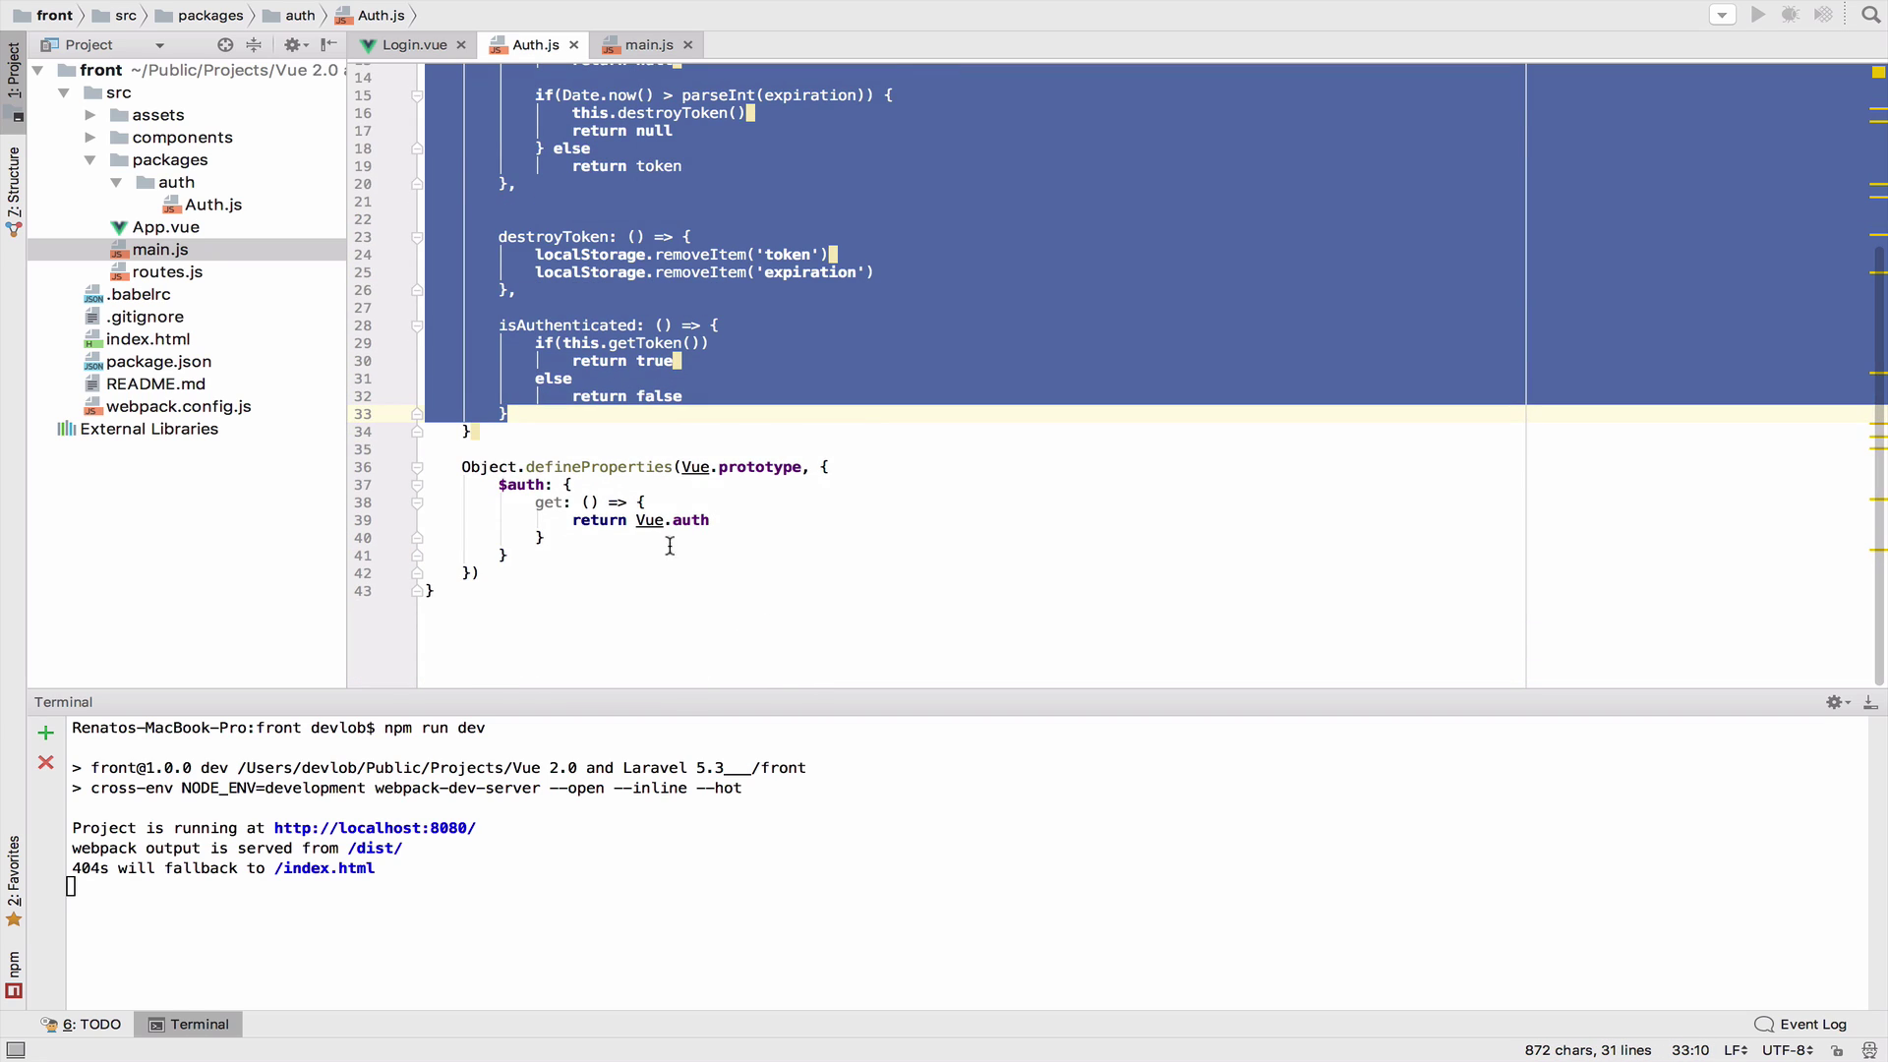
pyautogui.moveTo(549, 502)
pyautogui.doubleClick(520, 486)
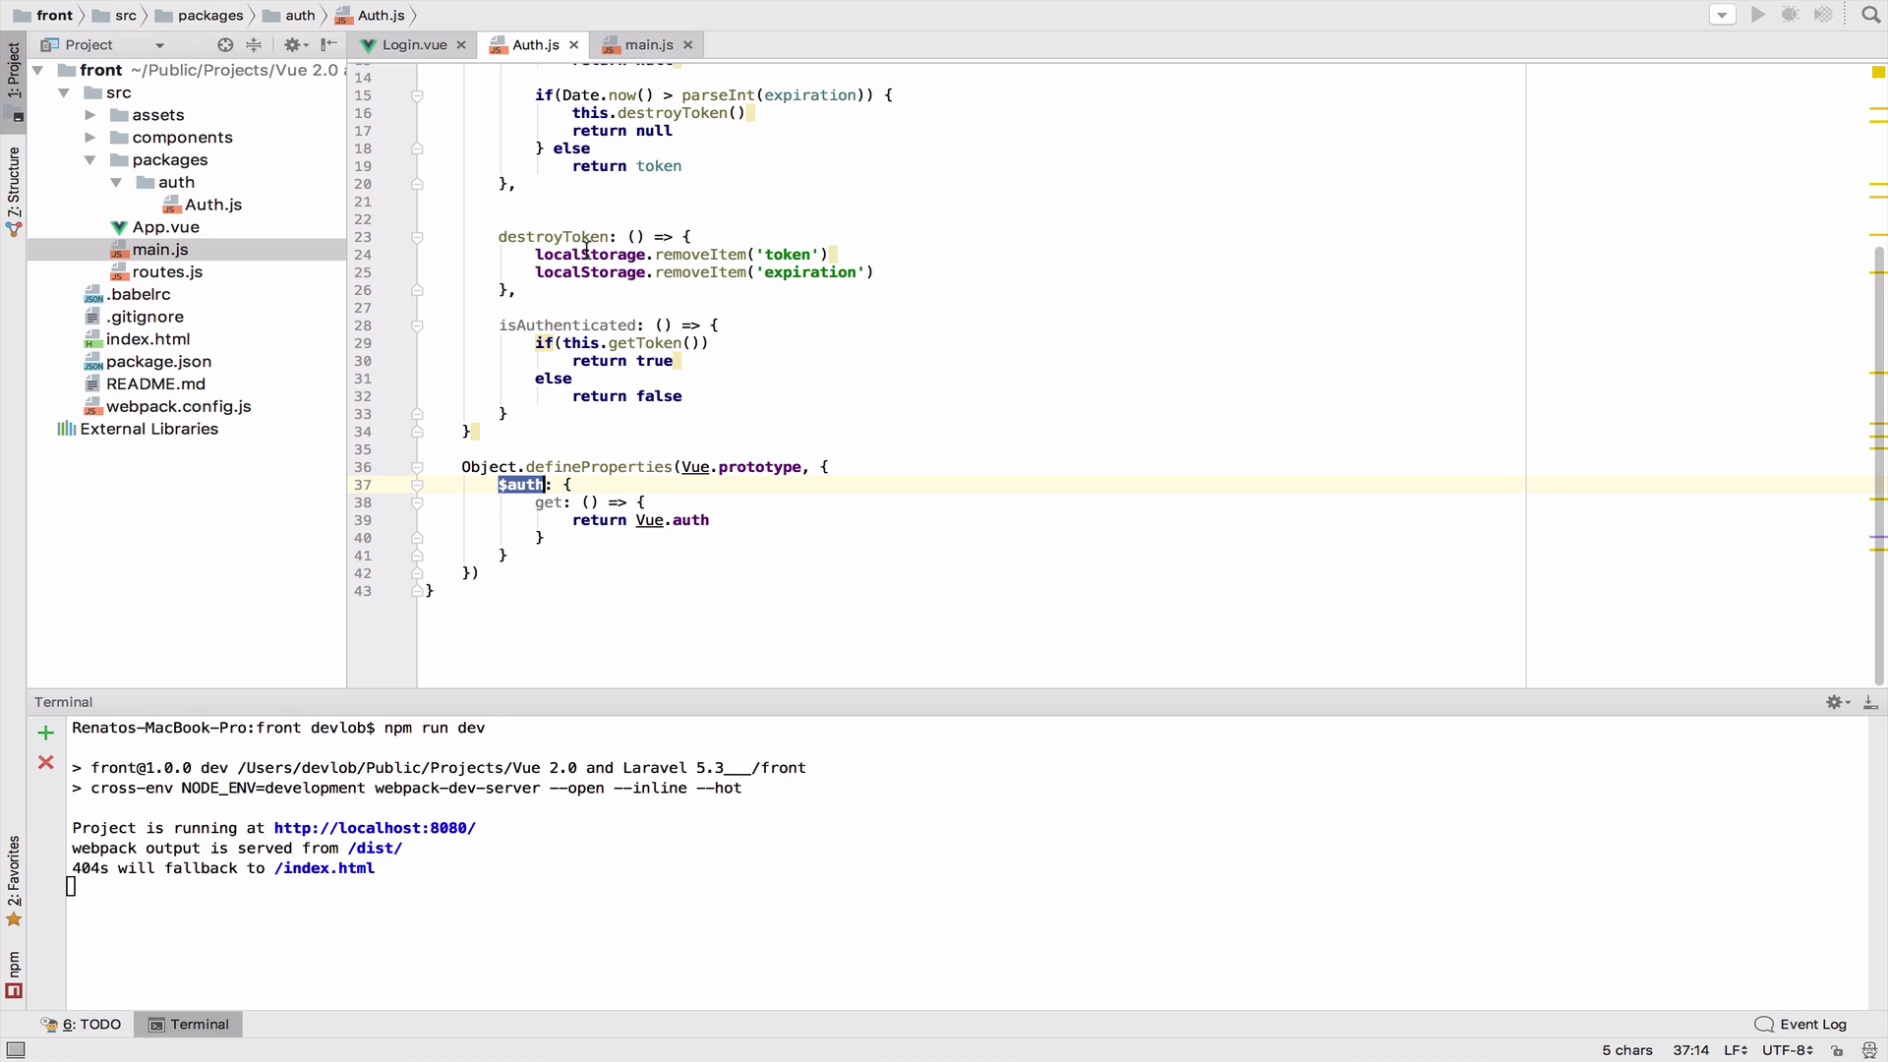
pyautogui.click(643, 45)
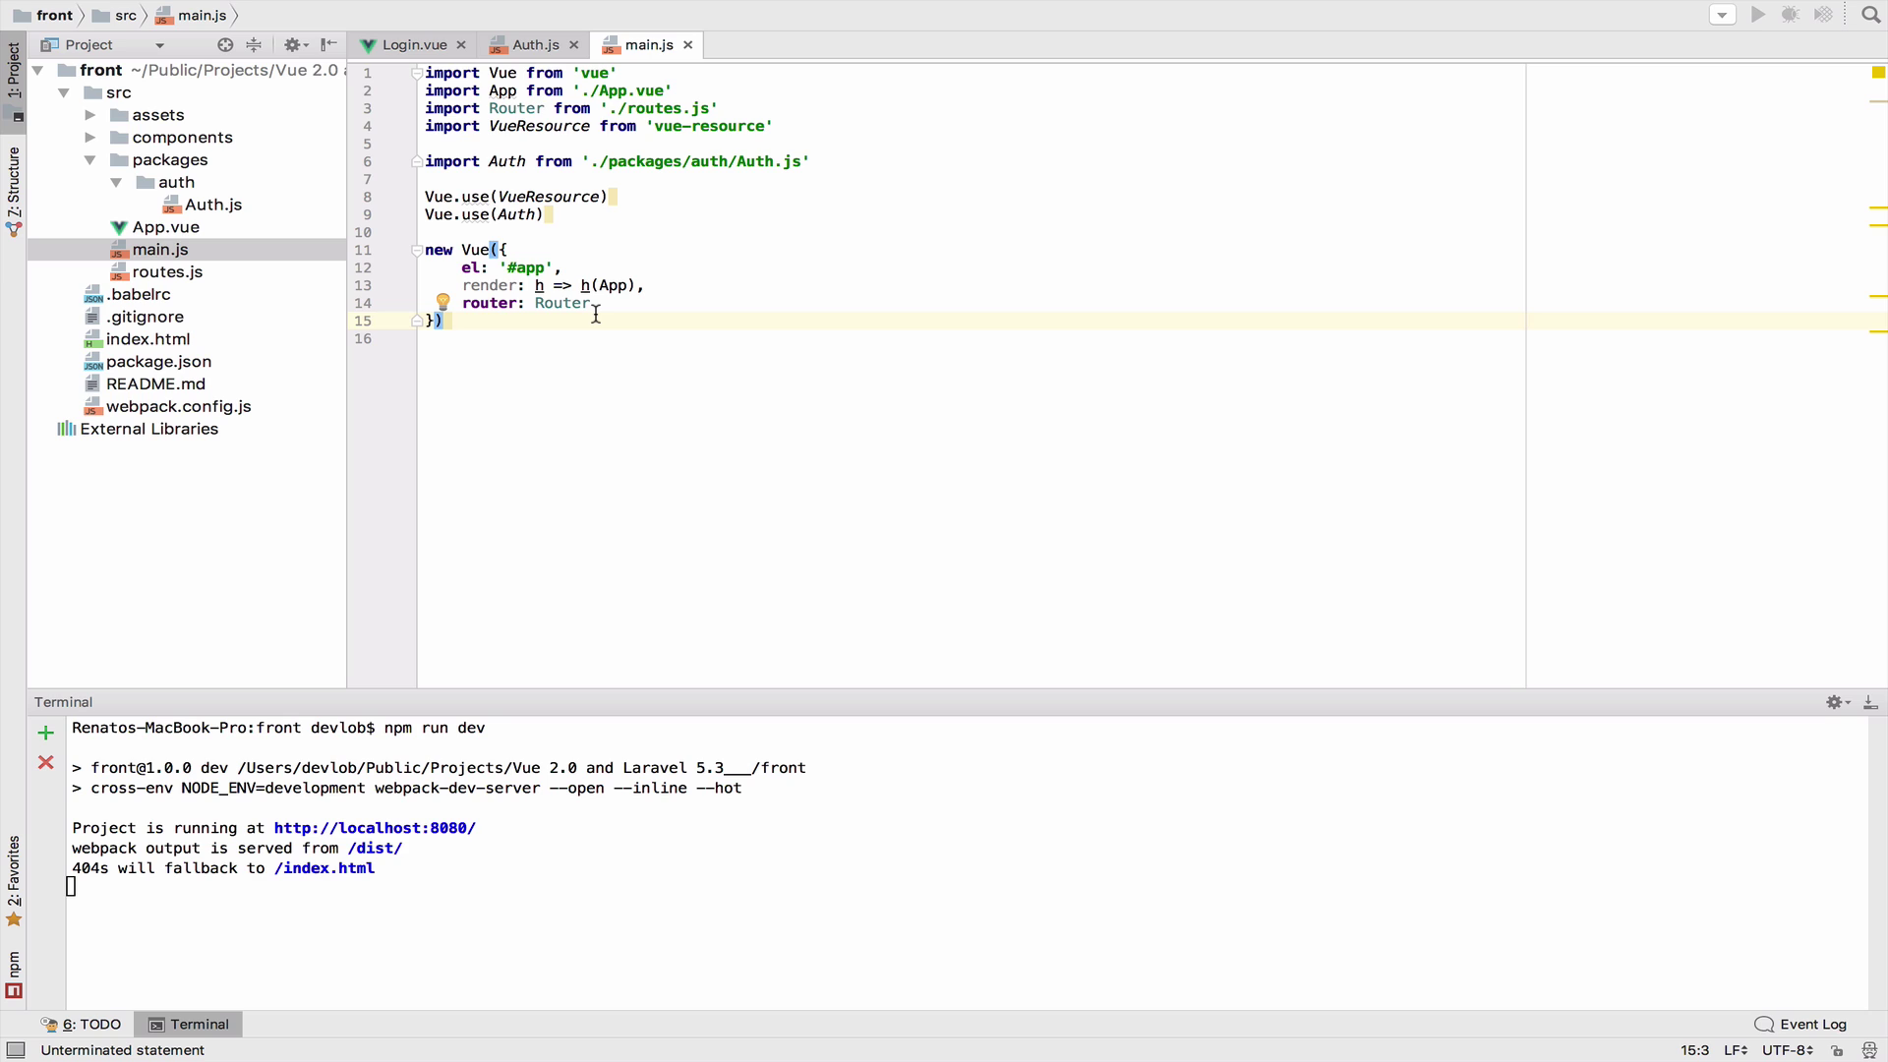
pyautogui.click(414, 46)
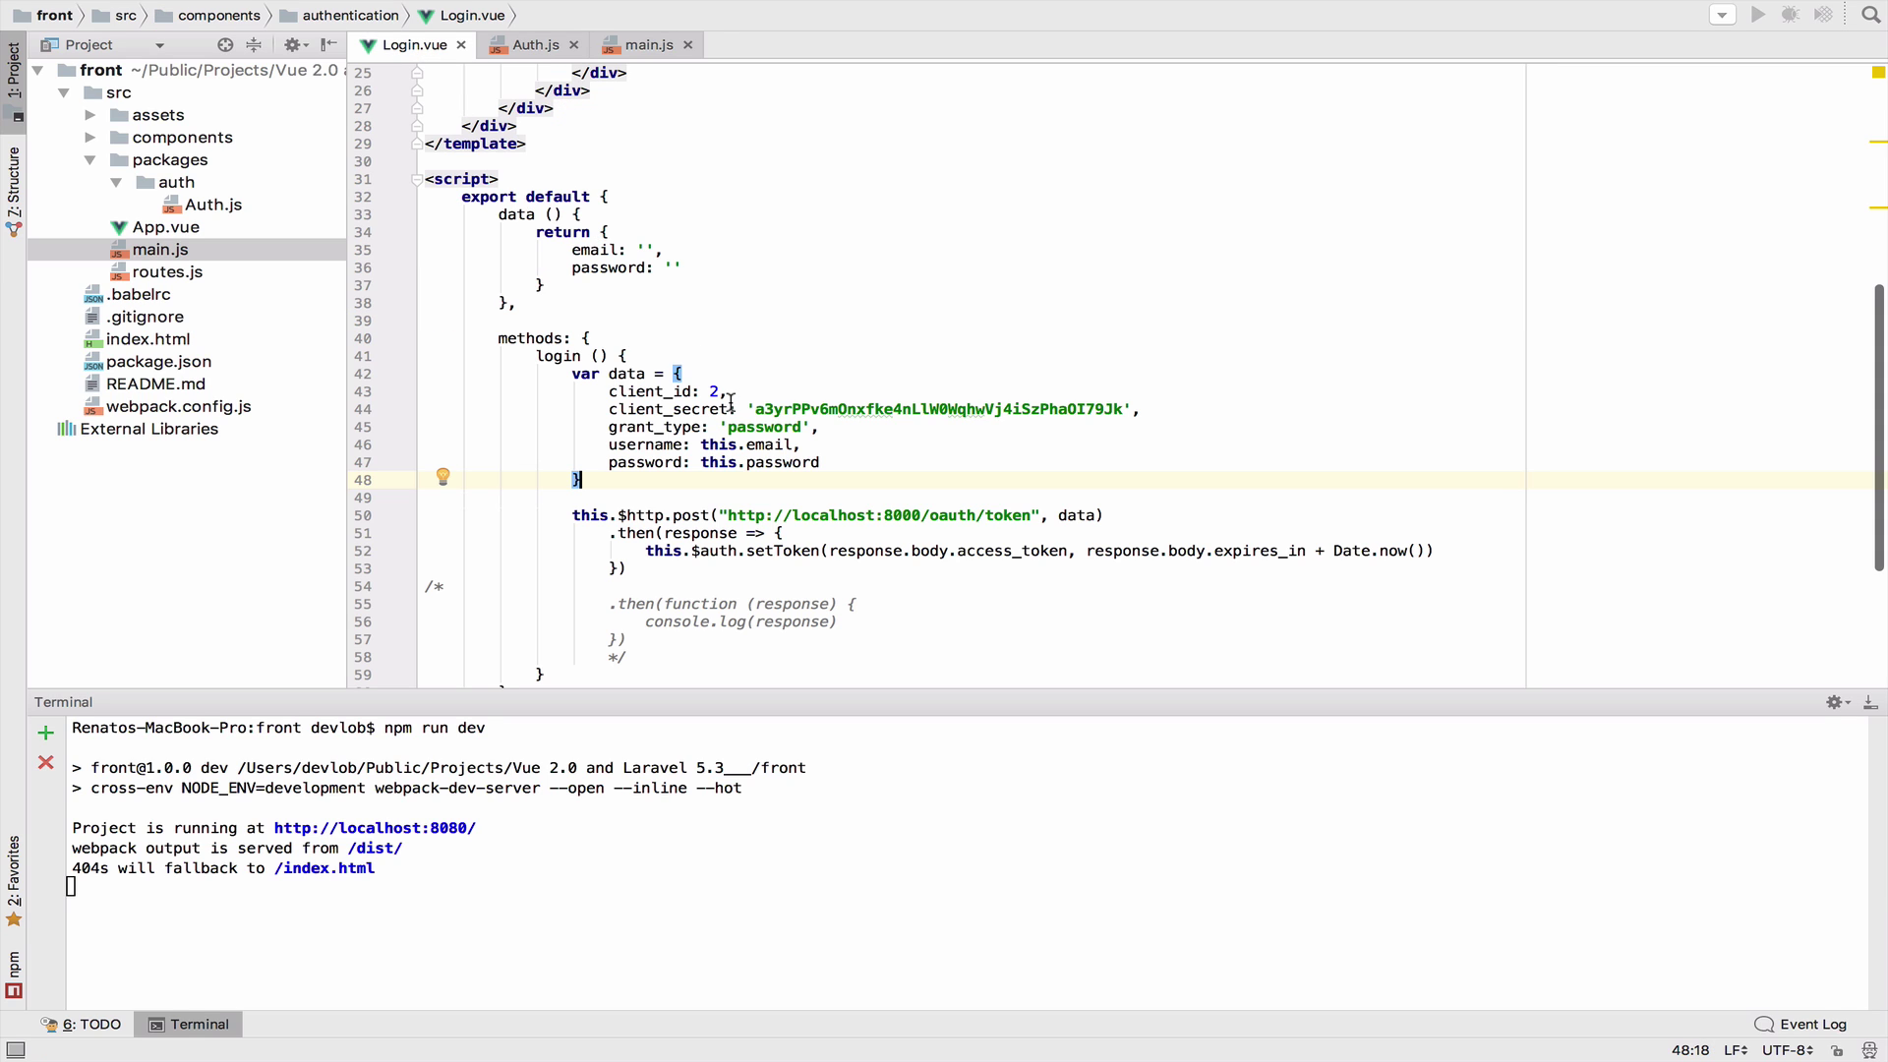